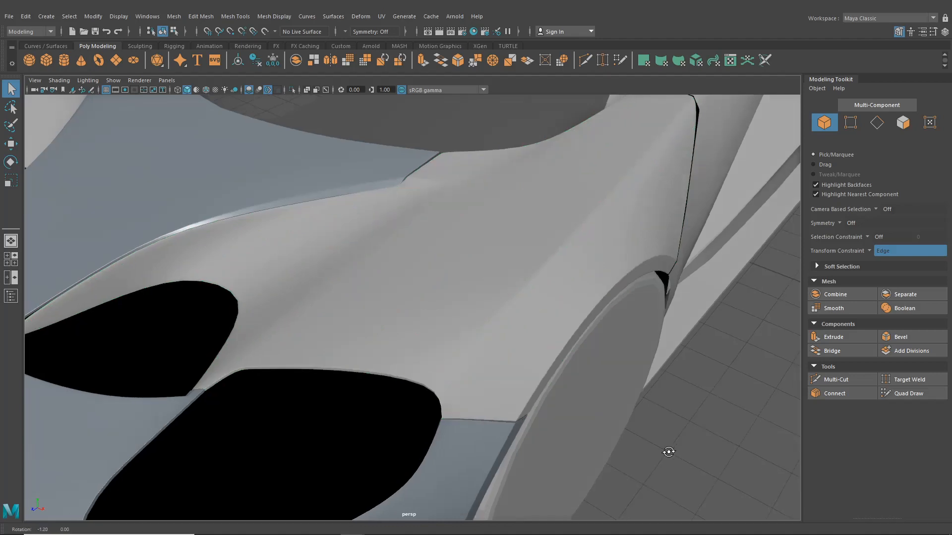
Select the front fender panel and display it without smoothing
middle_click_drag(656, 296, 614, 352, "alt")
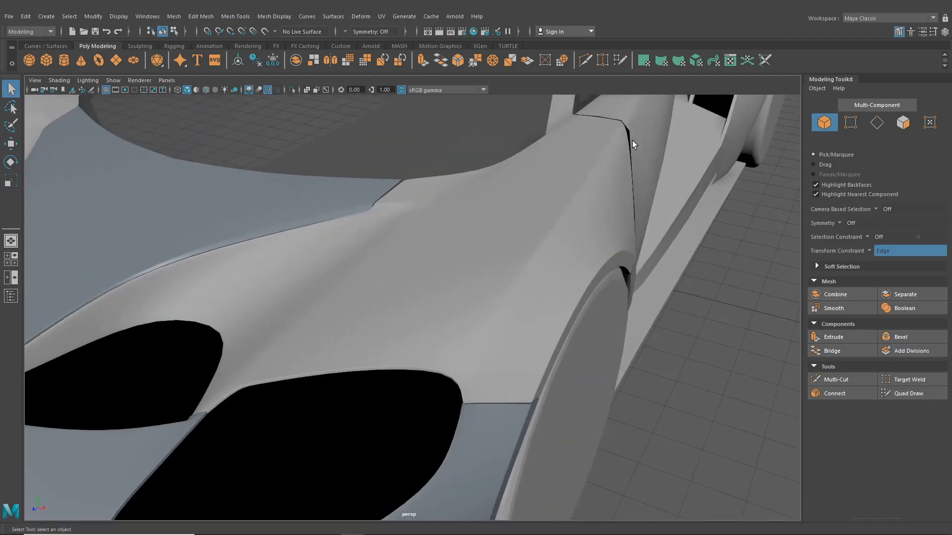
left_click_drag(511, 303, 479, 297, "alt")
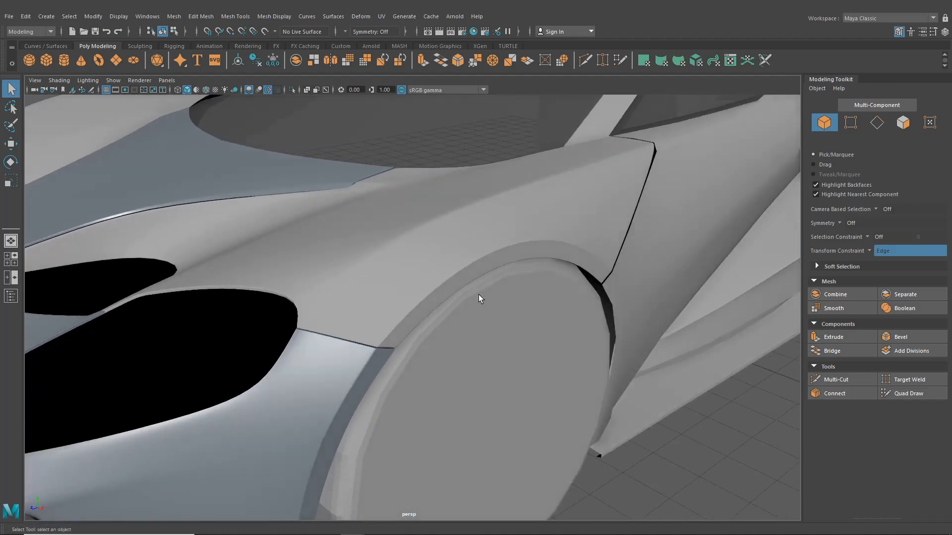
left_click_drag(593, 268, 590, 246, "alt")
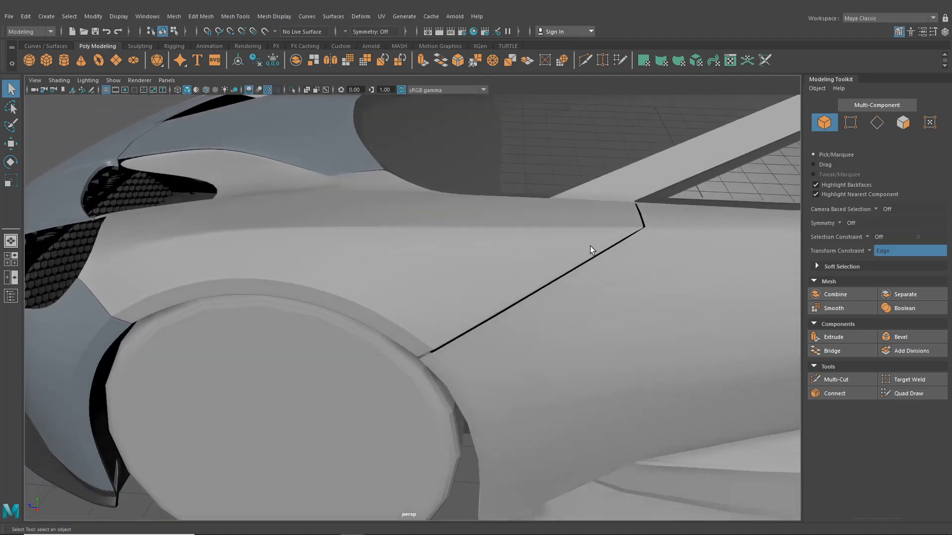
left_click_drag(455, 316, 484, 311, "alt")
scroll(489, 314, "up", 2)
left_click(466, 300)
key("1")
scroll(493, 310, "up", 3)
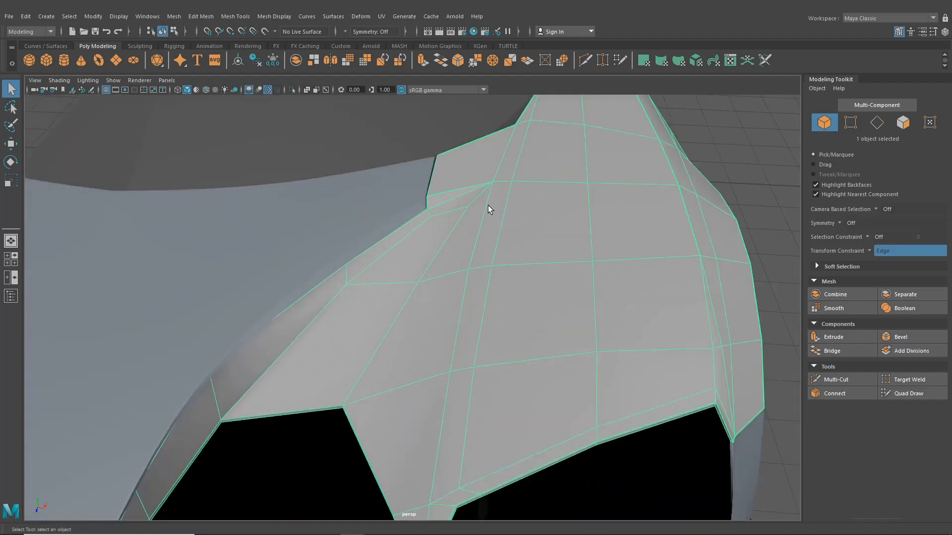
In the top view, select the two fender vertices next to the rounded tip of the blueprint's crease line
scroll(442, 357, "down", 3)
middle_click_drag(445, 356, 462, 344, "alt")
scroll(462, 344, "up", 3)
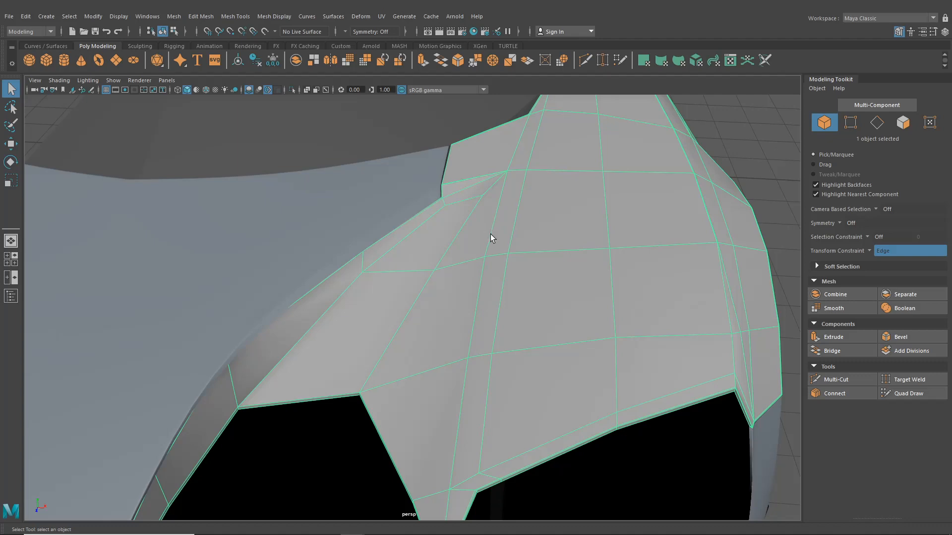
left_click_drag(489, 222, 507, 272, "alt")
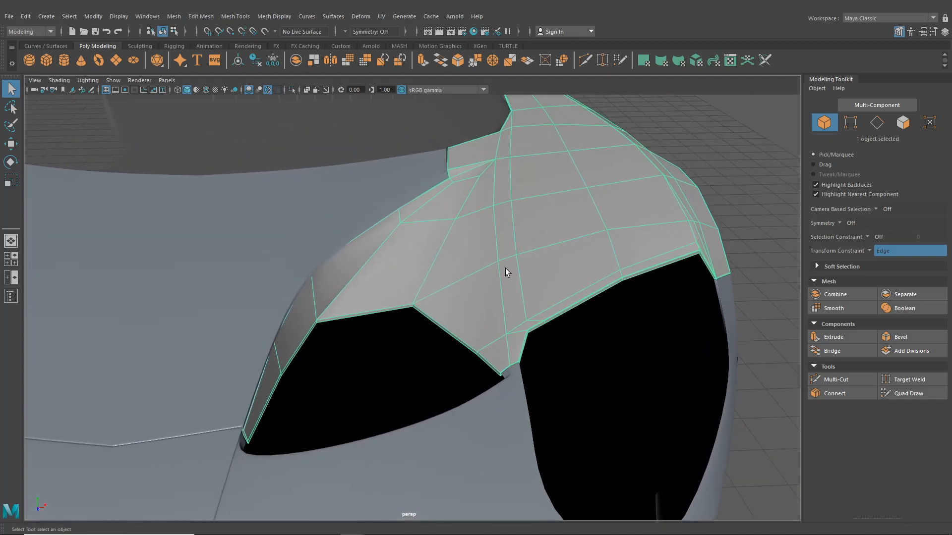
left_click_drag(495, 201, 483, 290, "alt")
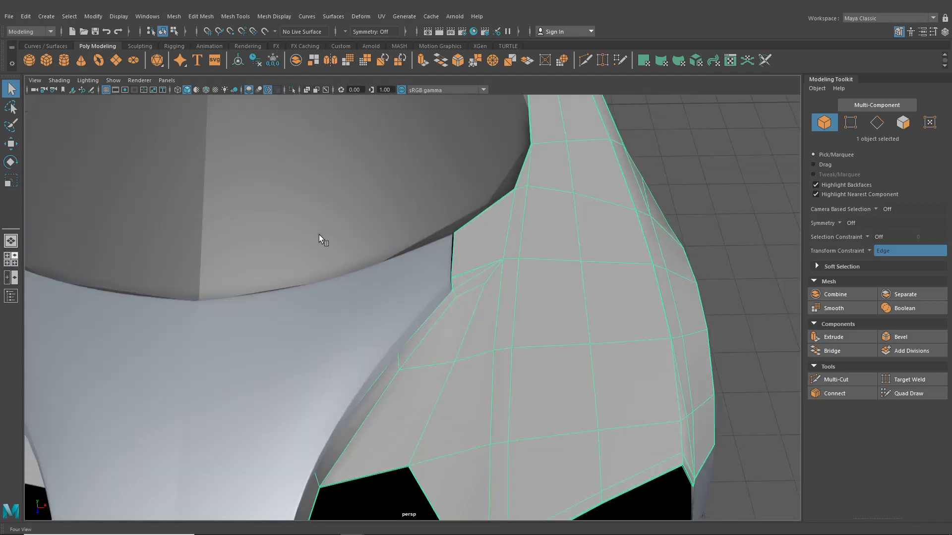
key("space")
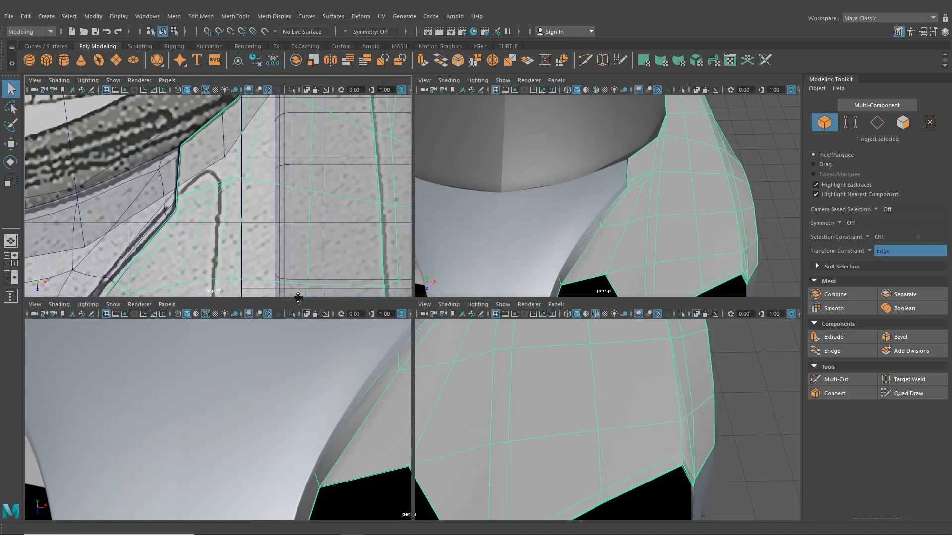
key("space")
middle_click_drag(382, 271, 402, 266, "alt")
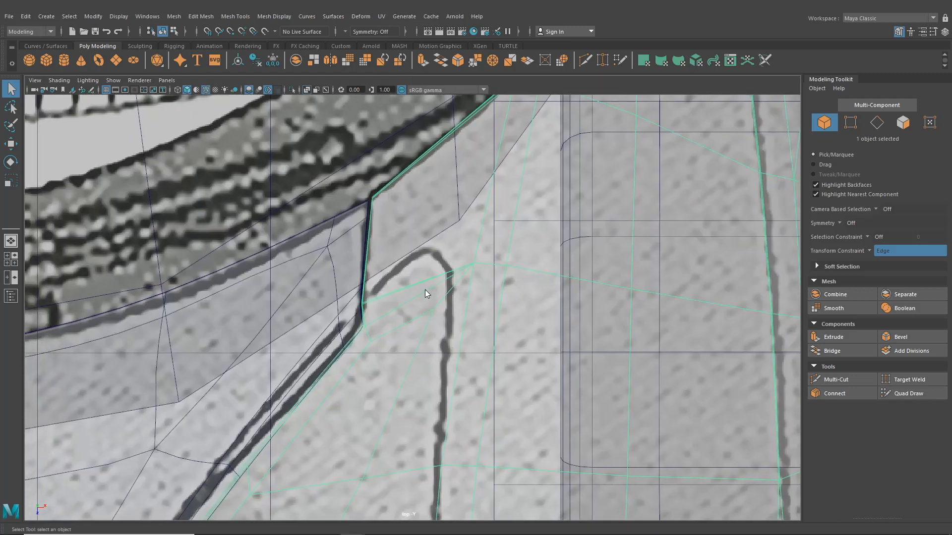
right_click_drag(425, 252, 387, 253)
left_click_drag(485, 328, 483, 330)
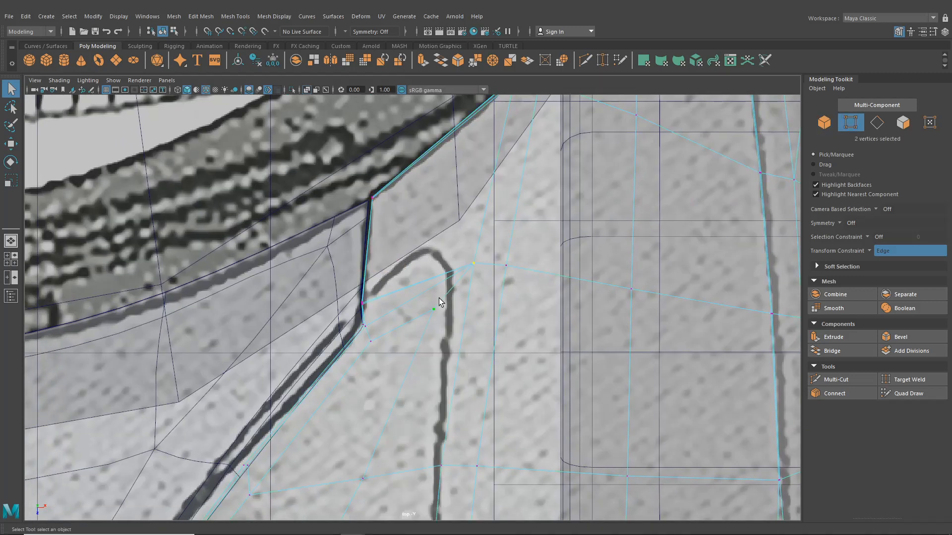
Turn off the transform constraint and move the two vertices onto the blueprint's crease tip, checking the fit in smooth preview
key("w")
left_click_drag(454, 291, 453, 277)
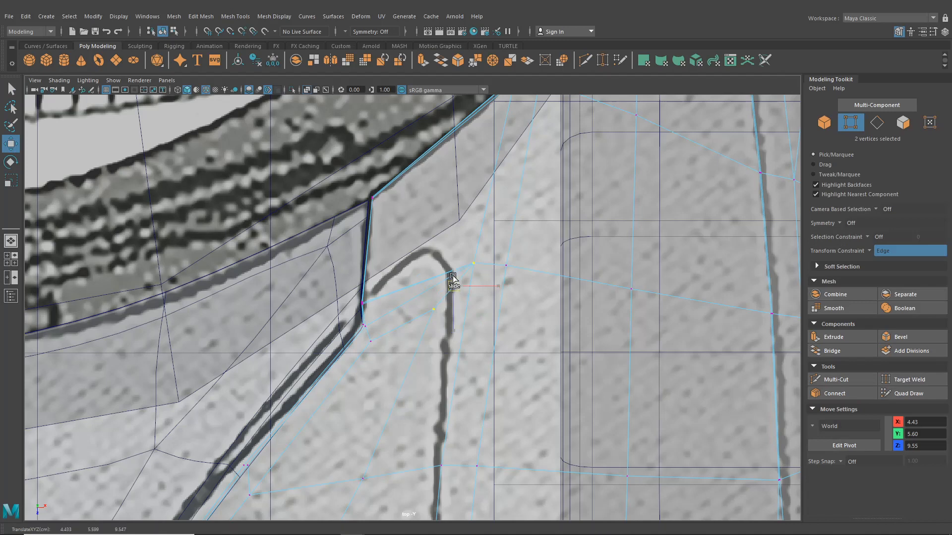
left_click(878, 251)
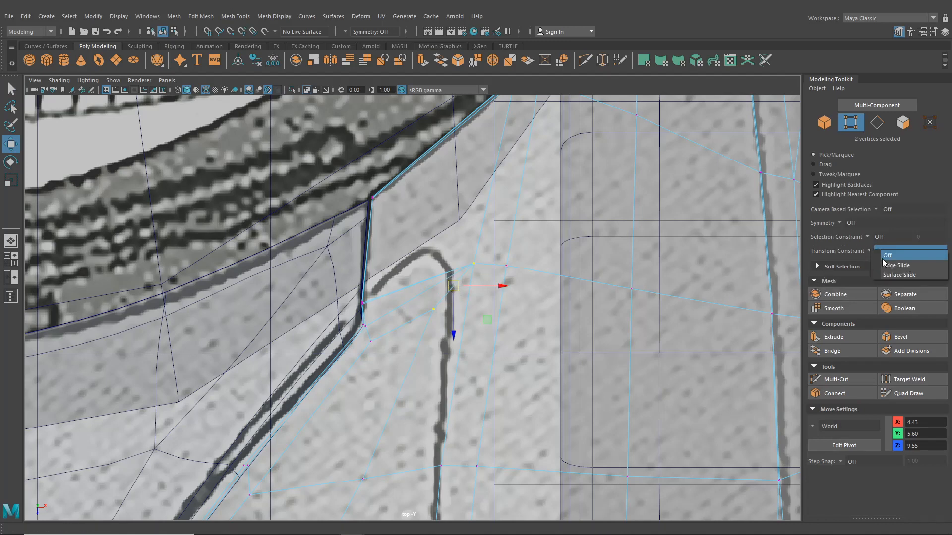
left_click(885, 254)
left_click_drag(459, 290, 437, 262)
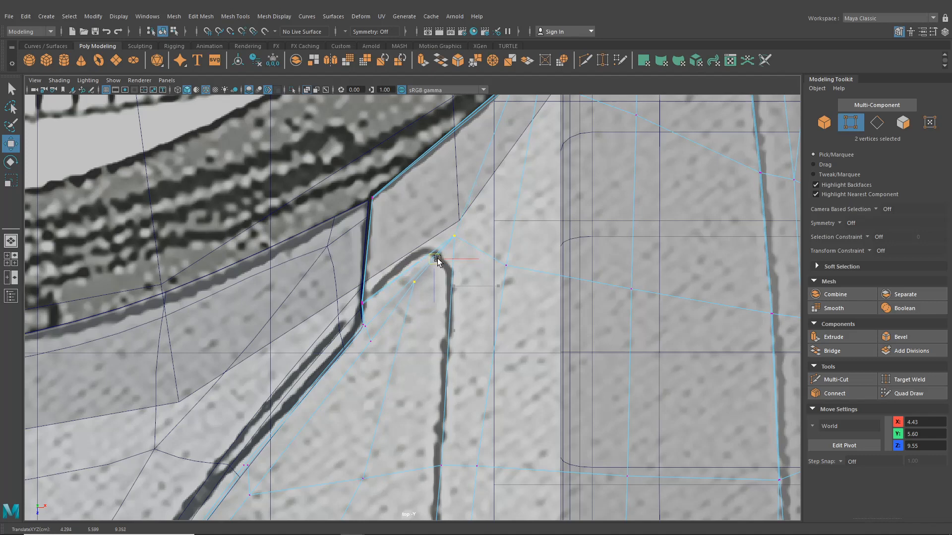
key("3")
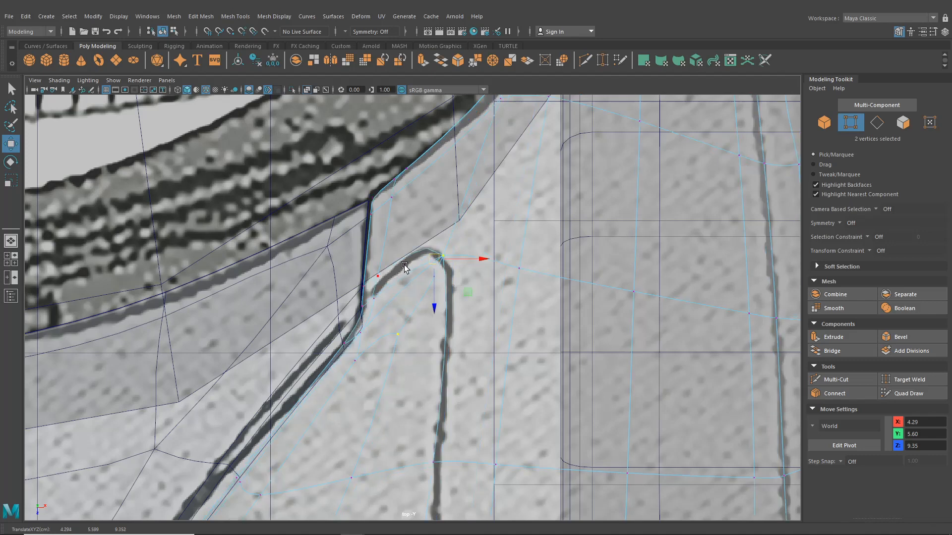
left_click_drag(439, 262, 452, 267)
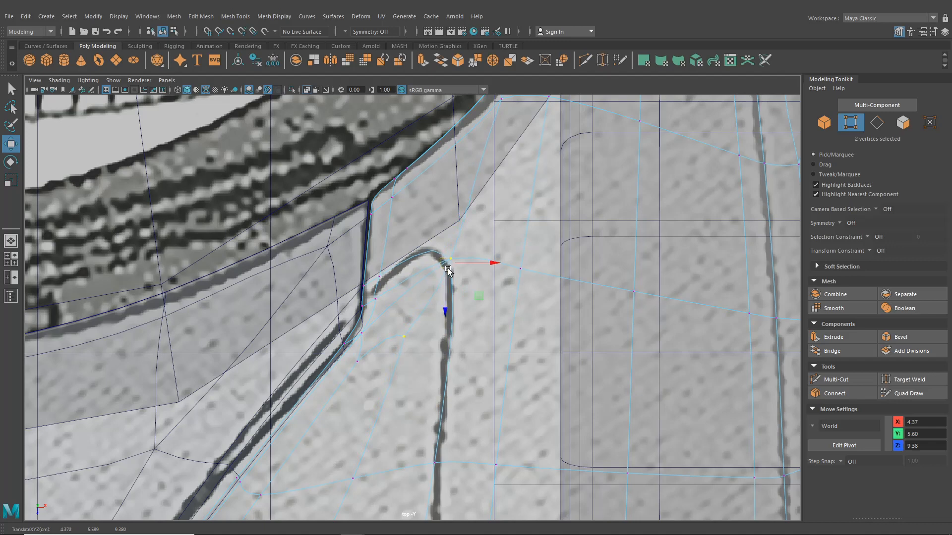
key("1")
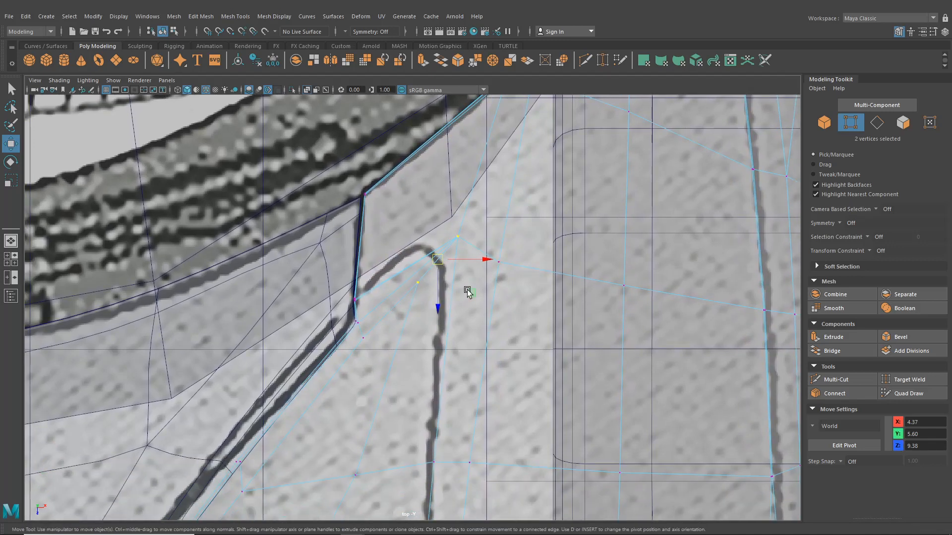
Move the inner vertex below the crease tip slightly toward the front of the car, to about Z 9.67
middle_click_drag(467, 292, 492, 253, "alt")
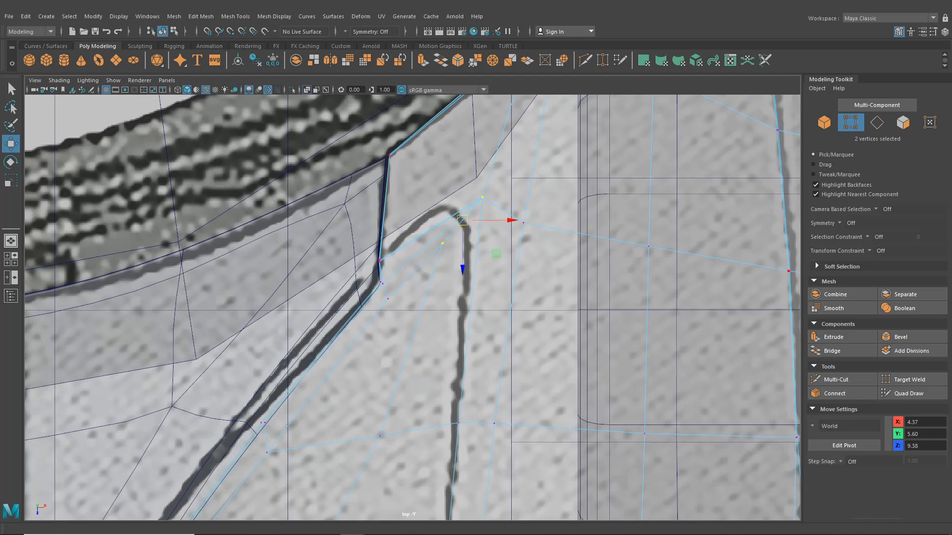
middle_click_drag(476, 248, 476, 262, "alt")
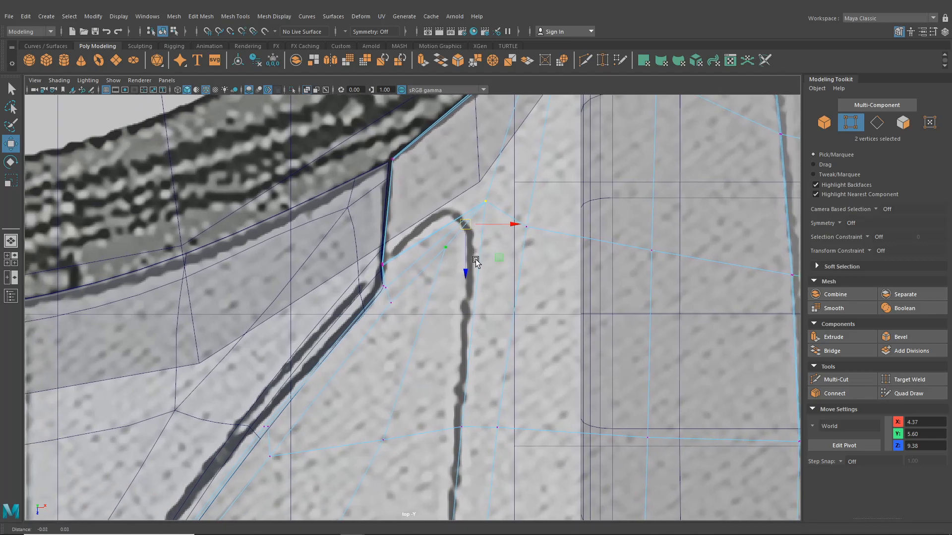
left_click(446, 247)
left_click_drag(449, 253, 455, 265)
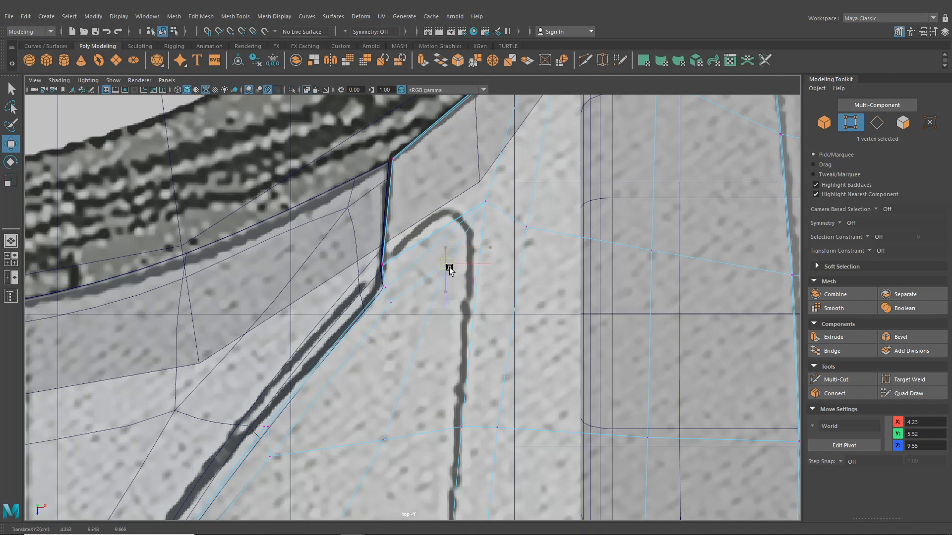
In the perspective view, fine-tune the height of the fender vertex at the crease tip
left_click(11, 241)
left_click_drag(457, 287, 500, 315, "alt")
scroll(476, 354, "up", 5)
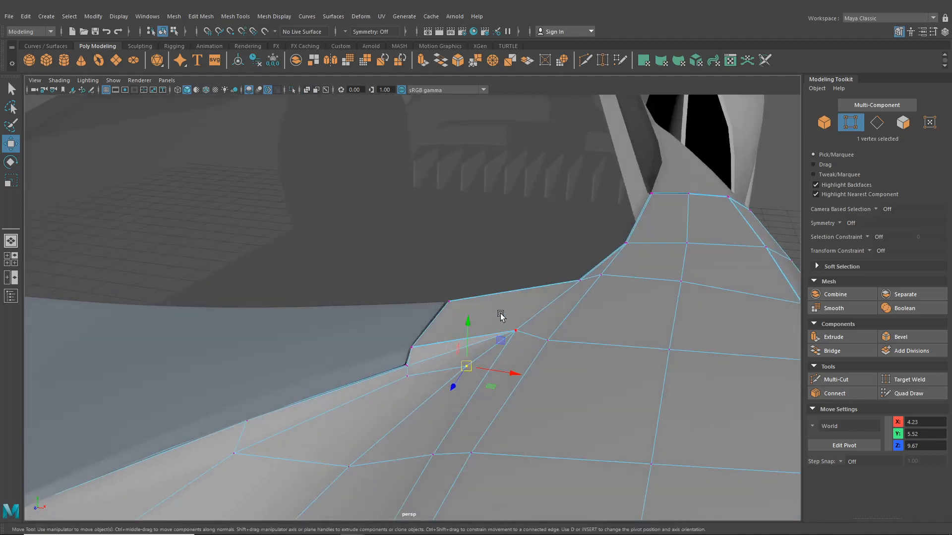
left_click_drag(532, 355, 532, 354)
left_click_drag(532, 354, 542, 335, "alt")
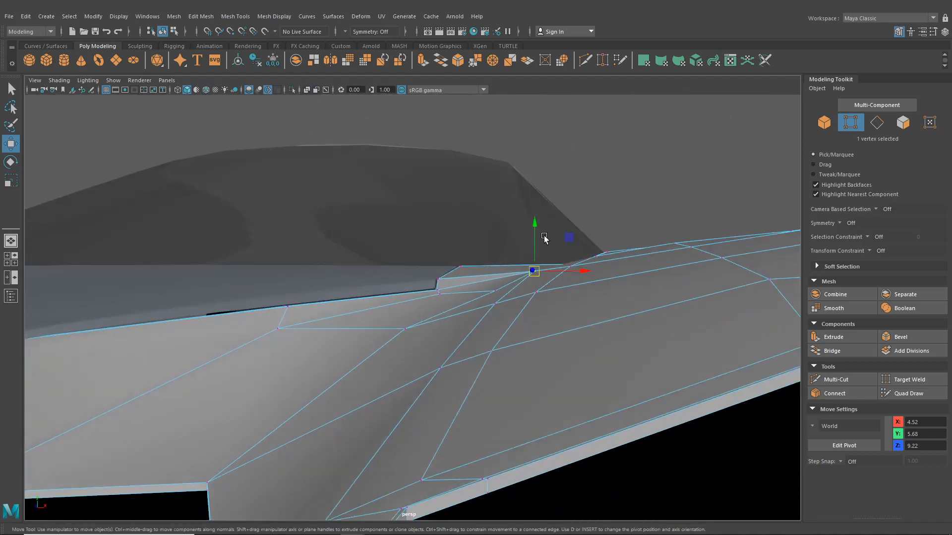
left_click_drag(537, 230, 536, 234)
left_click_drag(536, 234, 555, 236, "alt")
left_click_drag(554, 236, 553, 305, "alt")
In the top view, shift the crease vertex in the row in front of the tip sideways to X 4.32, onto the blueprint line
left_click_drag(557, 366, 2, 250, "alt")
left_click(7, 263)
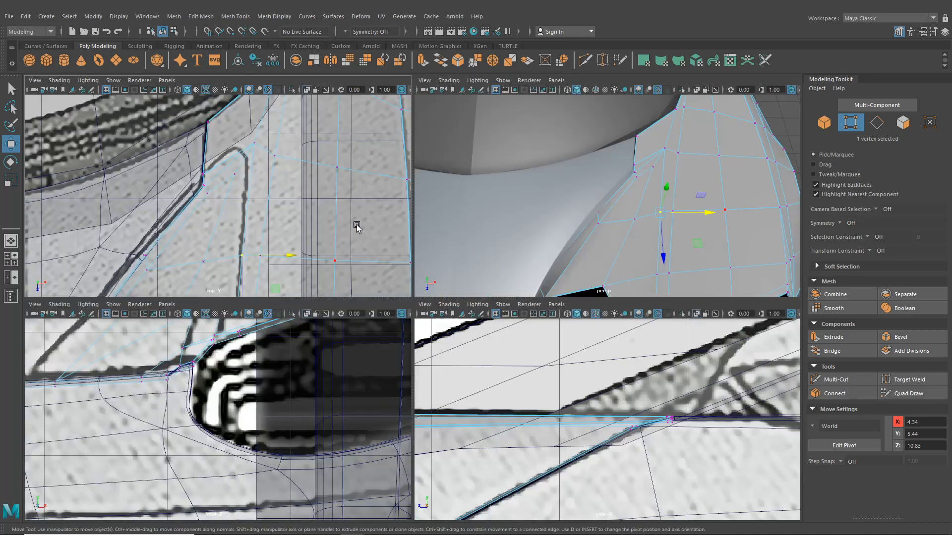
key("space")
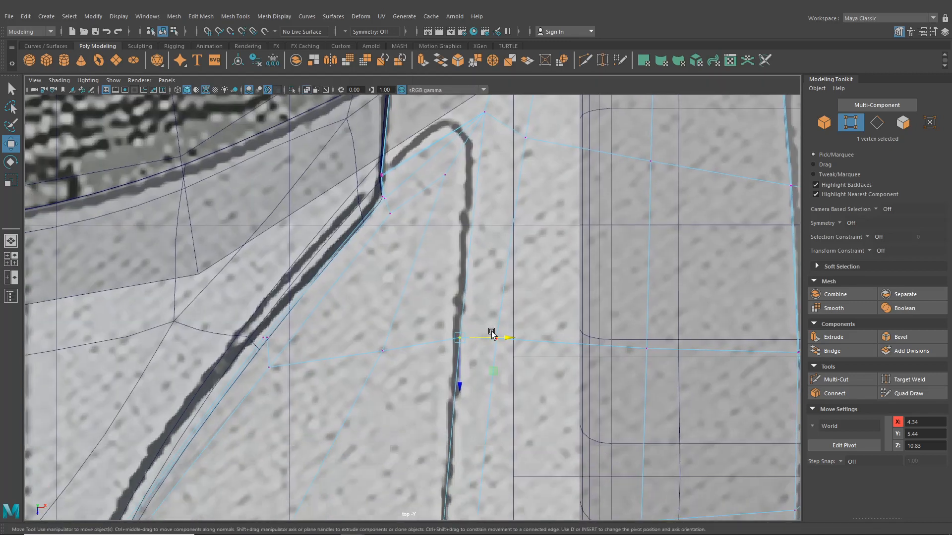
left_click_drag(504, 335, 501, 336)
Follow the crease forward and shift its vertex between the grille and headlight openings to X 4.13, along the blueprint line
middle_click_drag(500, 379, 519, 227, "alt")
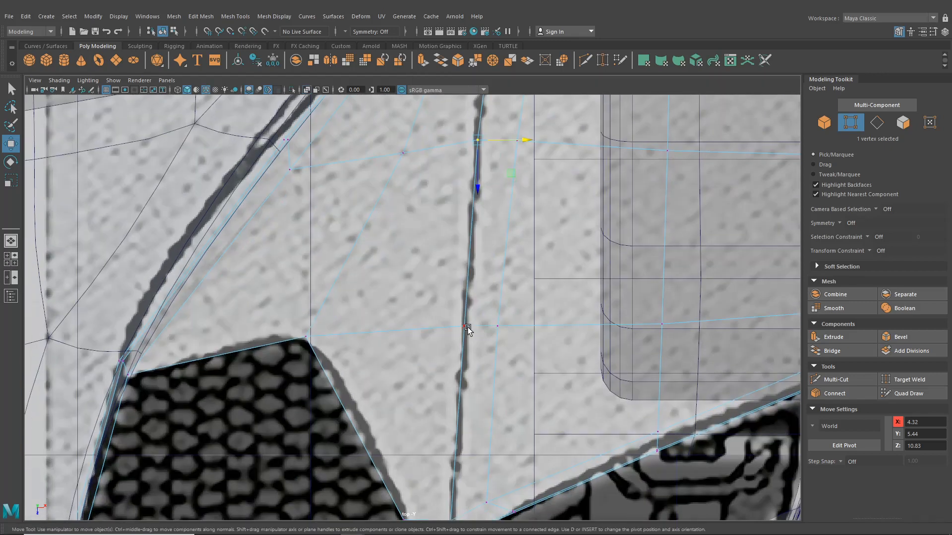
left_click(466, 327)
middle_click_drag(480, 380, 469, 268, "alt")
scroll(448, 343, "down", 3)
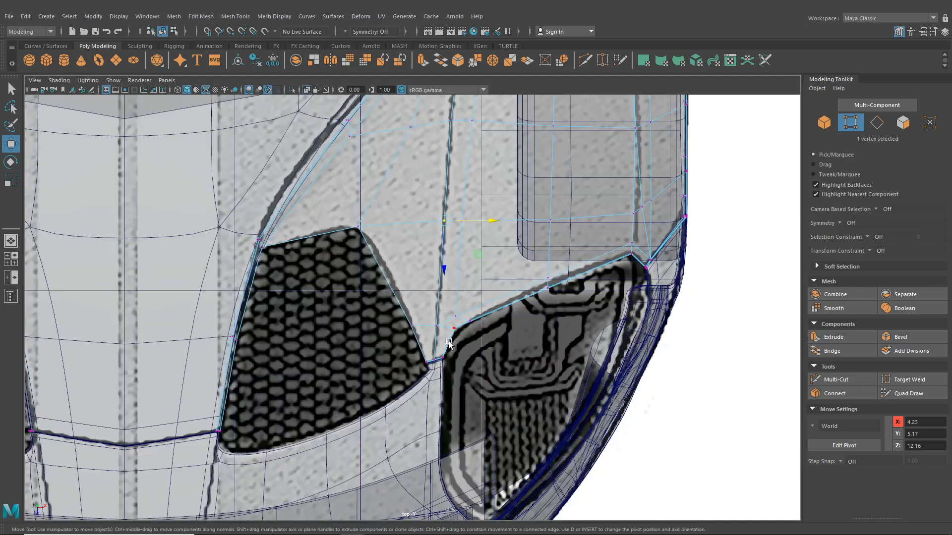
scroll(436, 347, "up", 2)
left_click(447, 335)
scroll(476, 344, "up", 1)
left_click(490, 343)
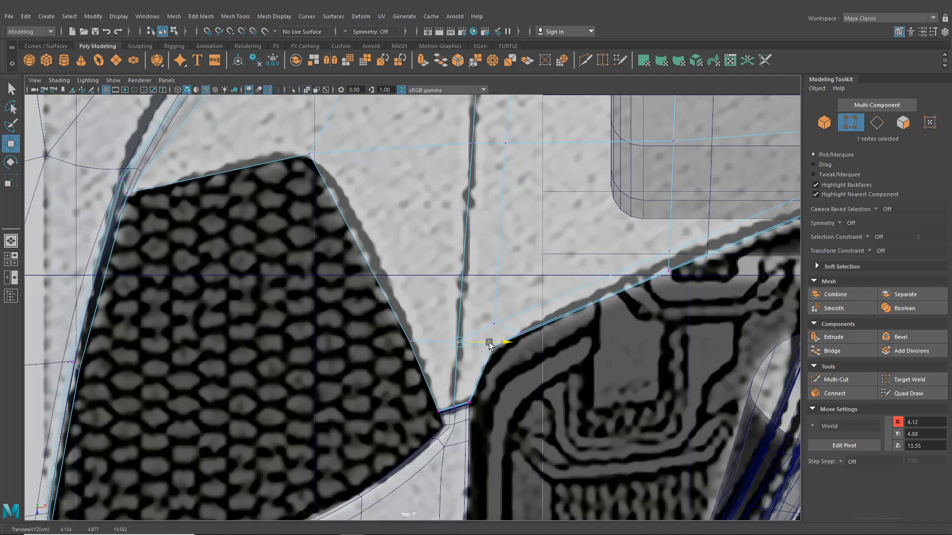
left_click_drag(489, 344, 491, 344)
In the perspective view, delete the diagonal fender edge running from the hood's corner to the crease tip
scroll(476, 288, "down", 5)
middle_click_drag(459, 228, 453, 270, "alt")
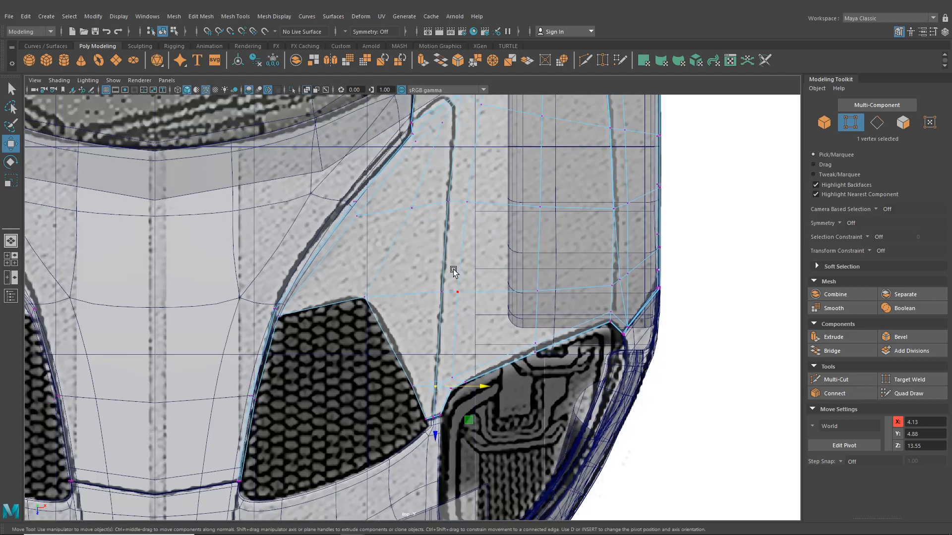
key("space")
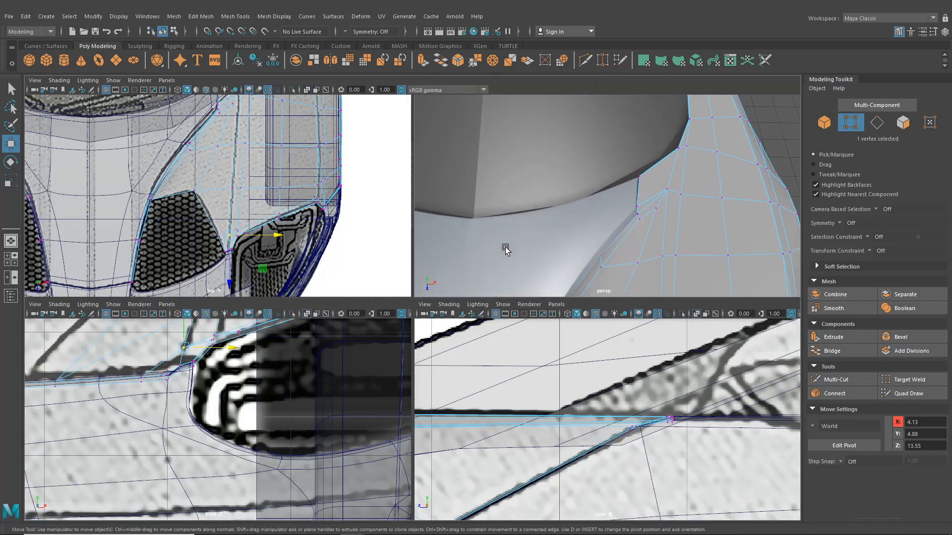
key("space")
right_click_drag(482, 301, 478, 221)
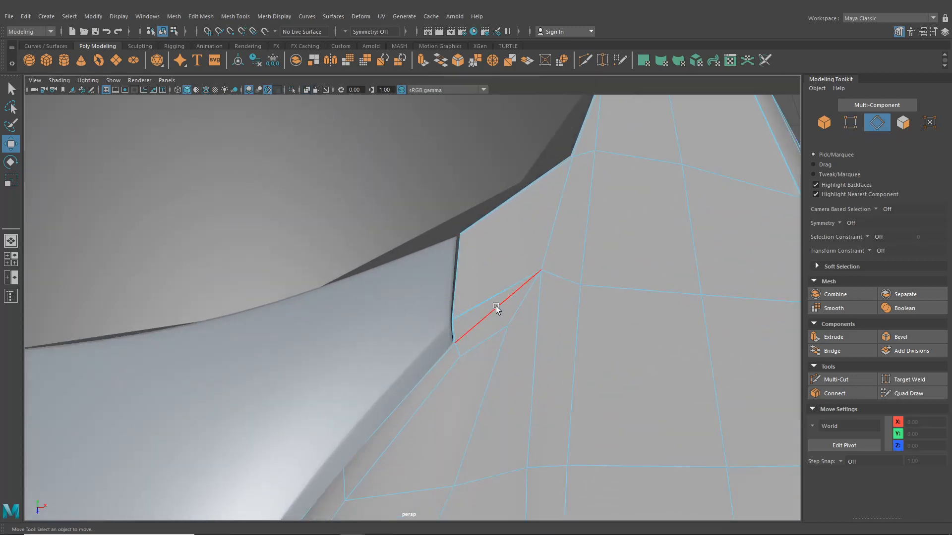
left_click(498, 305)
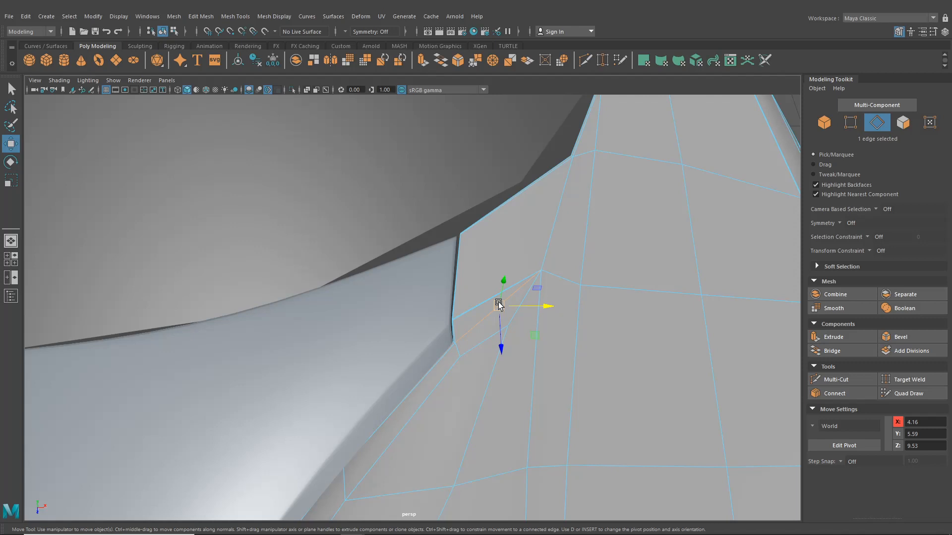
key("ctrl+z")
middle_click_drag(474, 327, 468, 250, "alt")
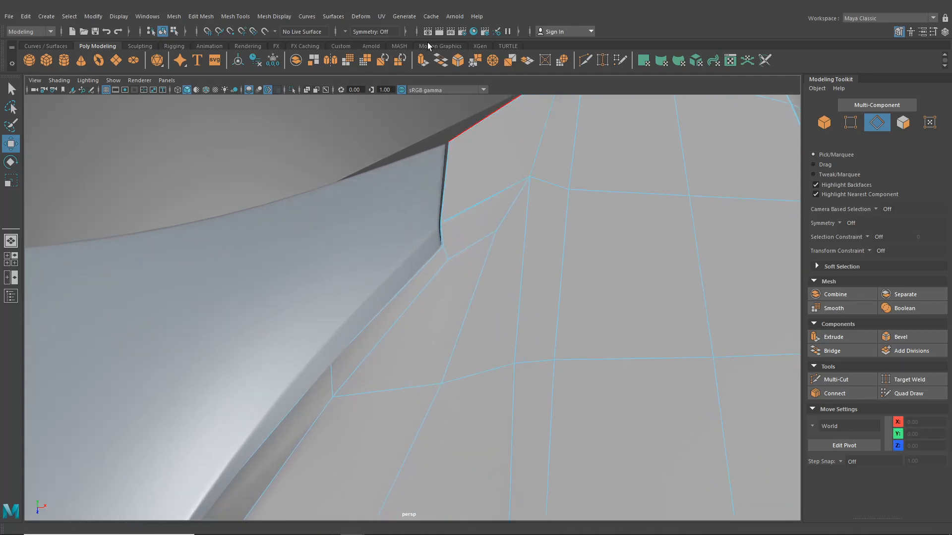
Multi-Cut a new edge line from the hood's corner across the fender rows down to the grille opening's edge, carrying it over the rim
left_click(235, 16)
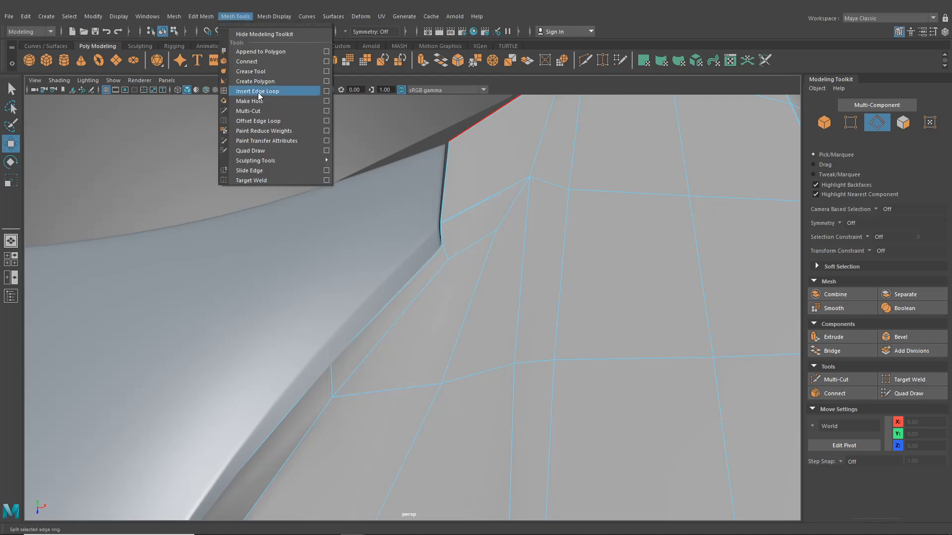
left_click(586, 60)
scroll(487, 213, "up", 5)
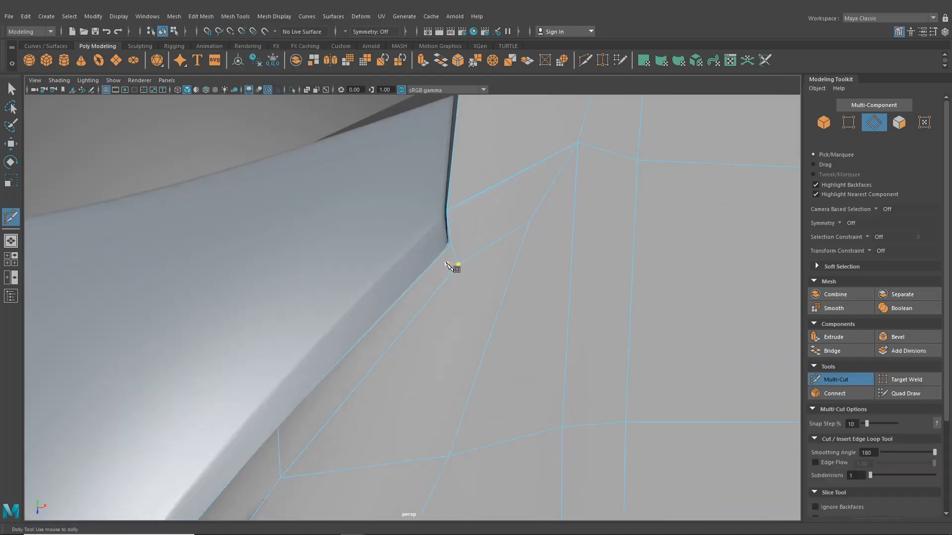
left_click(473, 208)
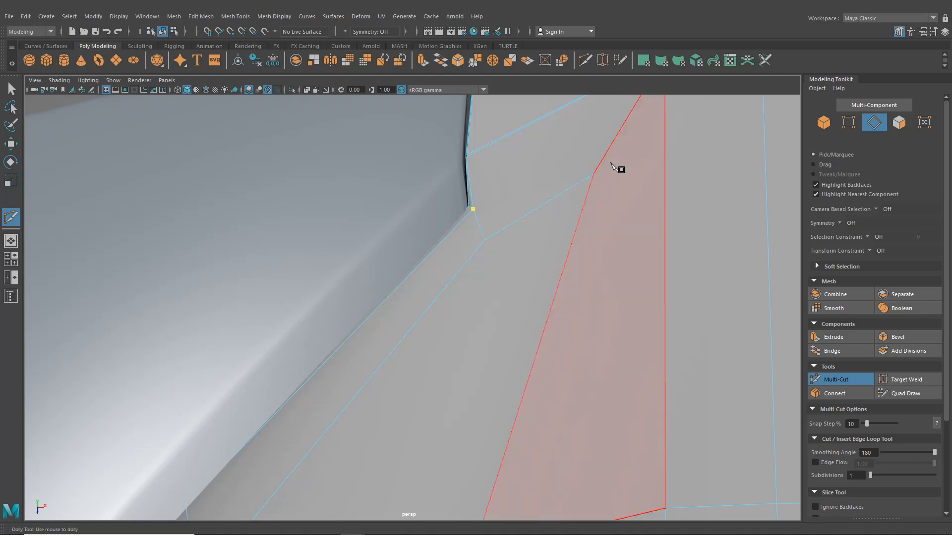
middle_click_drag(616, 166, 593, 236, "alt")
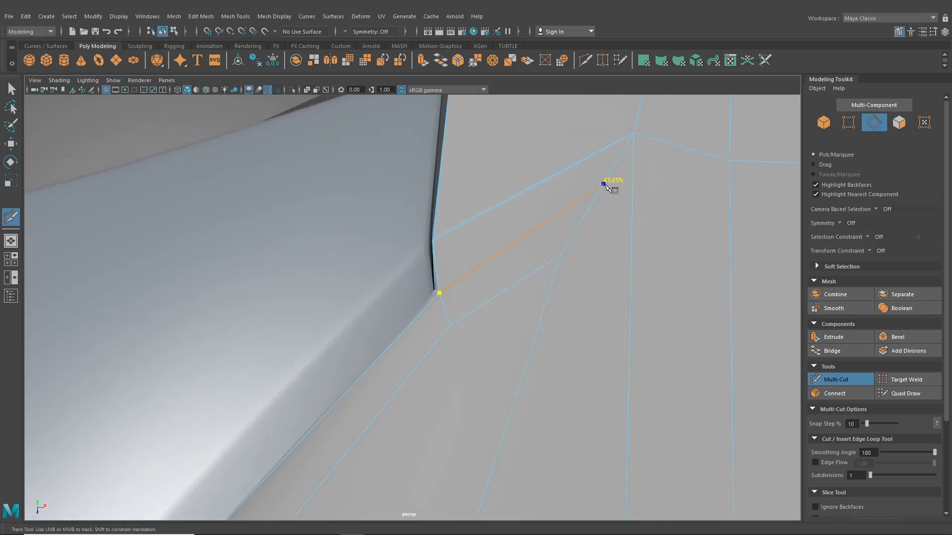
scroll(610, 233, "down", 5)
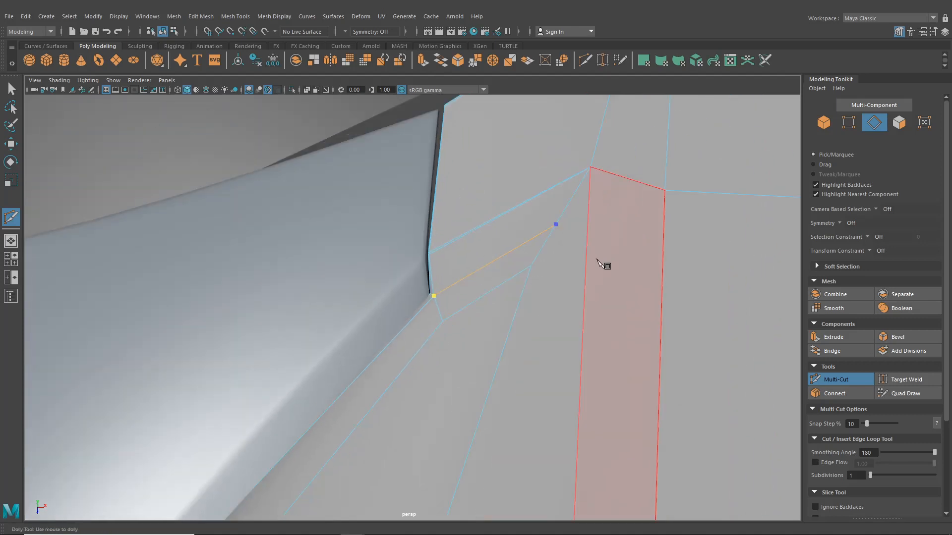
scroll(595, 253, "up", 5)
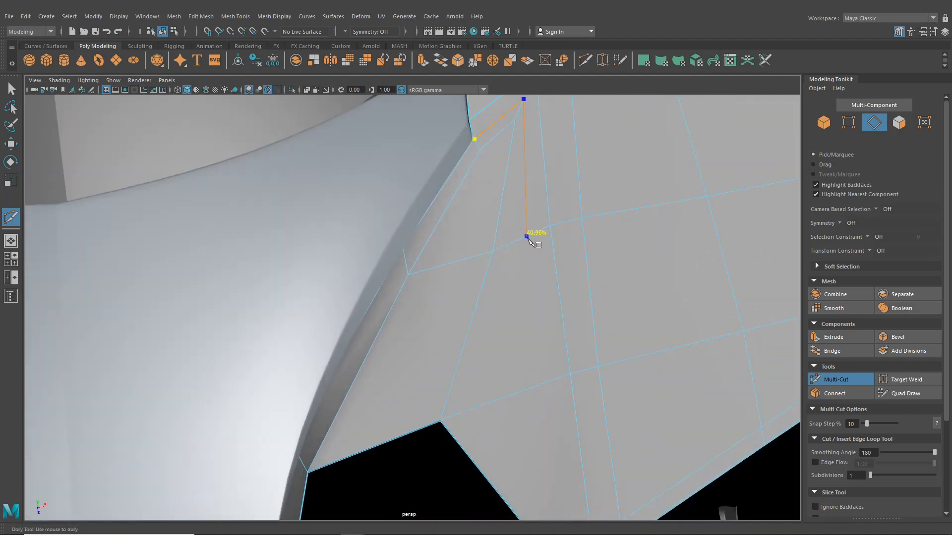
left_click(530, 389)
scroll(527, 384, "down", 2)
scroll(527, 383, "up", 3)
left_click_drag(538, 379, 501, 351, "alt")
scroll(502, 349, "up", 2)
left_click(501, 325)
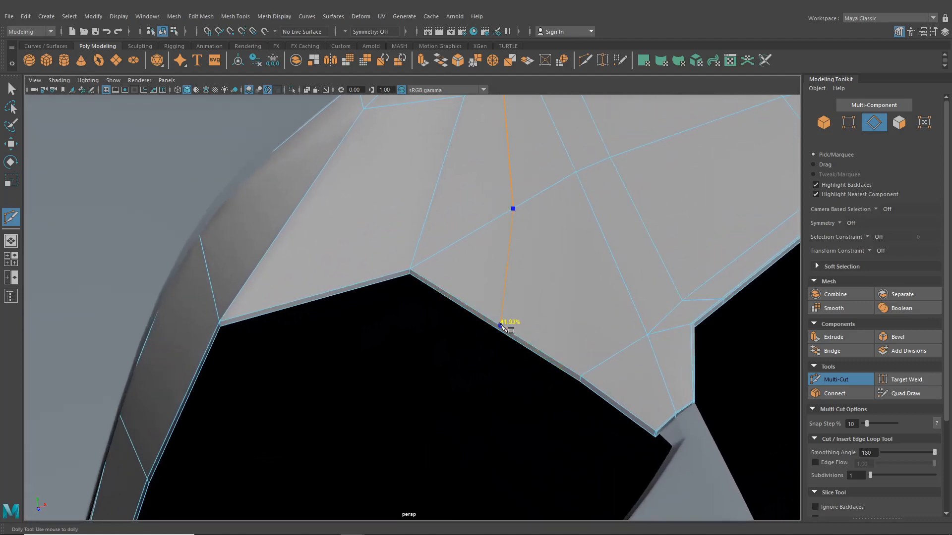
scroll(505, 331, "up", 2)
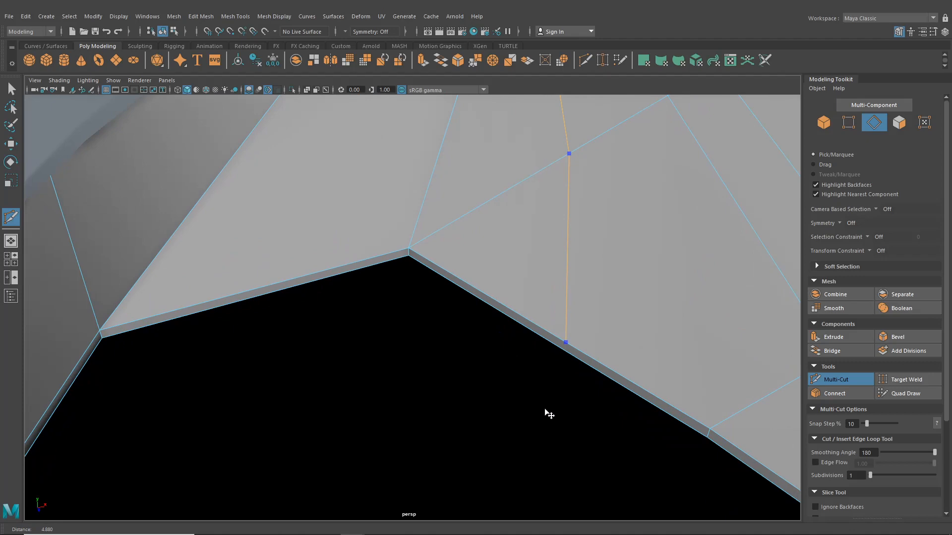
left_click(562, 350)
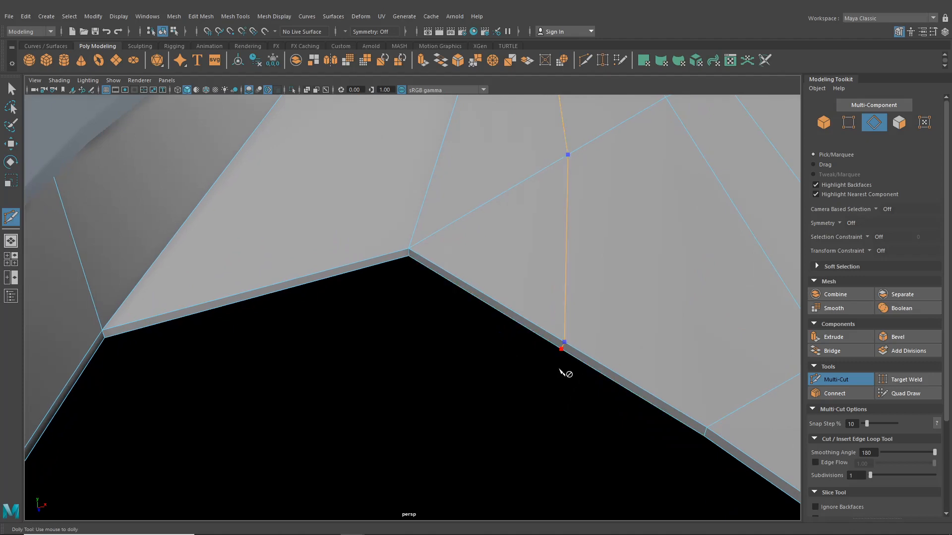
In the top view, move the two new rim vertices on the grille opening's edge onto the blueprint outline
key("space")
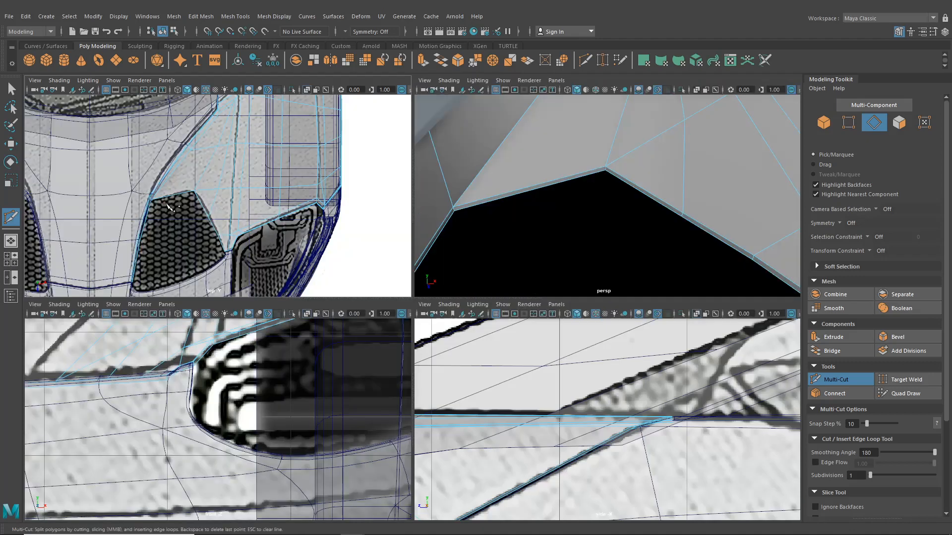
key("space")
left_click(11, 143)
right_click_drag(383, 229, 338, 231)
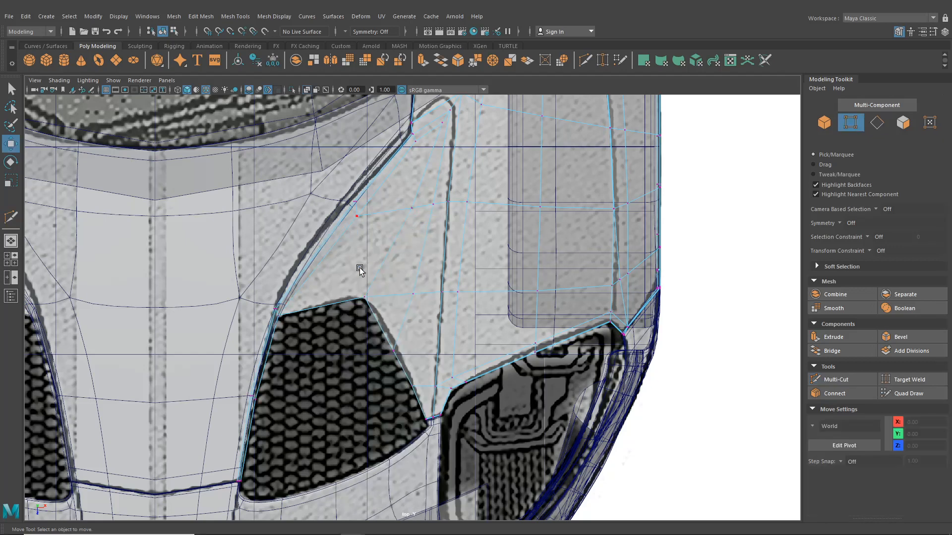
scroll(361, 270, "up", 3)
left_click(377, 373)
left_click_drag(387, 379, 391, 366)
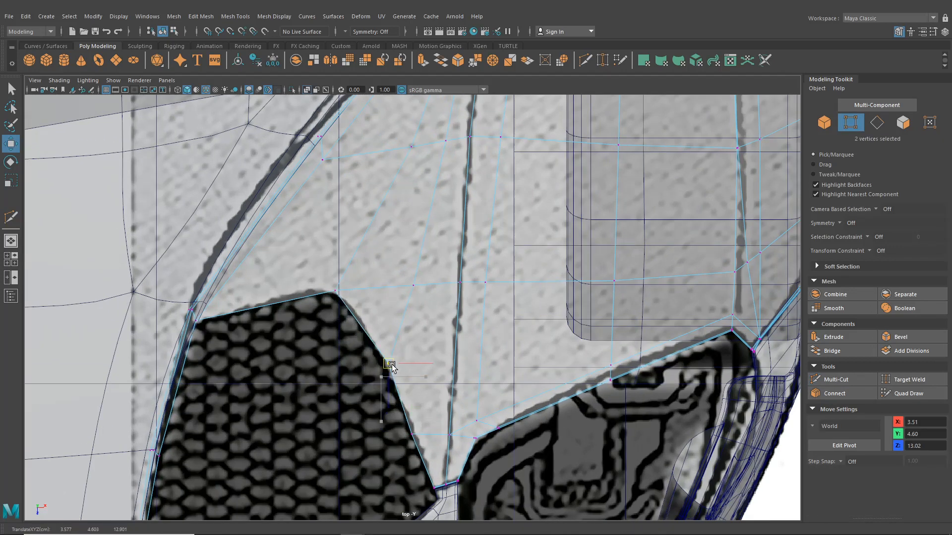
Using the smoothed preview, shift the two vertices at the grille opening's upper corner to X 3.08, Z 12.06, matching the blueprint outline
key("3")
middle_click_drag(393, 391, 412, 323, "alt")
left_click_drag(422, 375, 458, 369)
left_click_drag(330, 199, 367, 257)
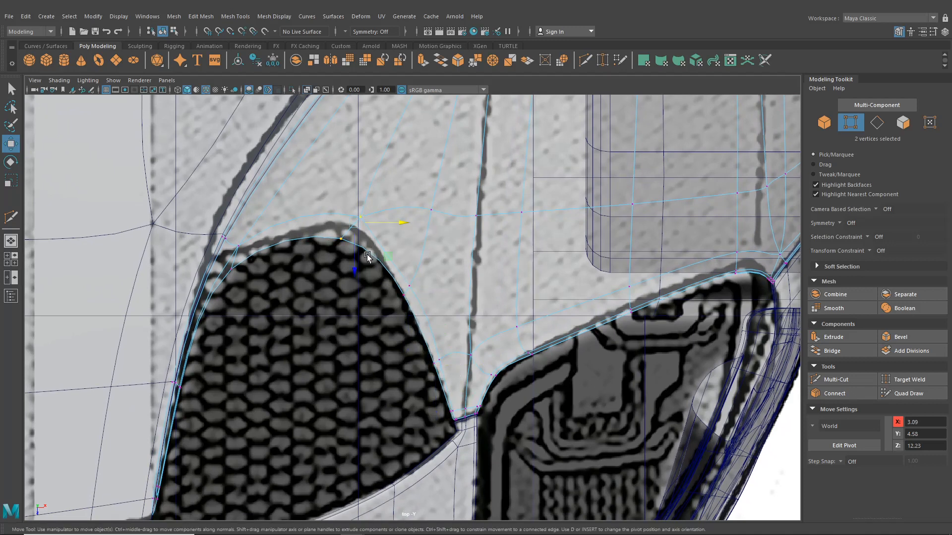
middle_click_drag(368, 257, 377, 281, "alt")
left_click_drag(368, 250, 358, 226)
key("1")
scroll(377, 243, "up", 1)
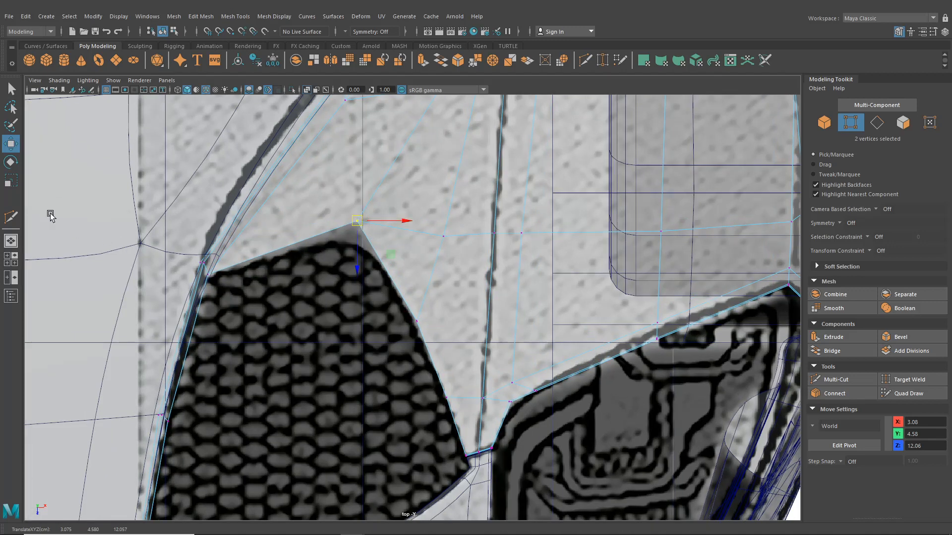
In the perspective view, fine-tune the crease vertex in the row in front of the tip sideways to X 4.33
left_click(11, 241)
left_click_drag(446, 266, 426, 329, "alt")
scroll(418, 329, "down", 3)
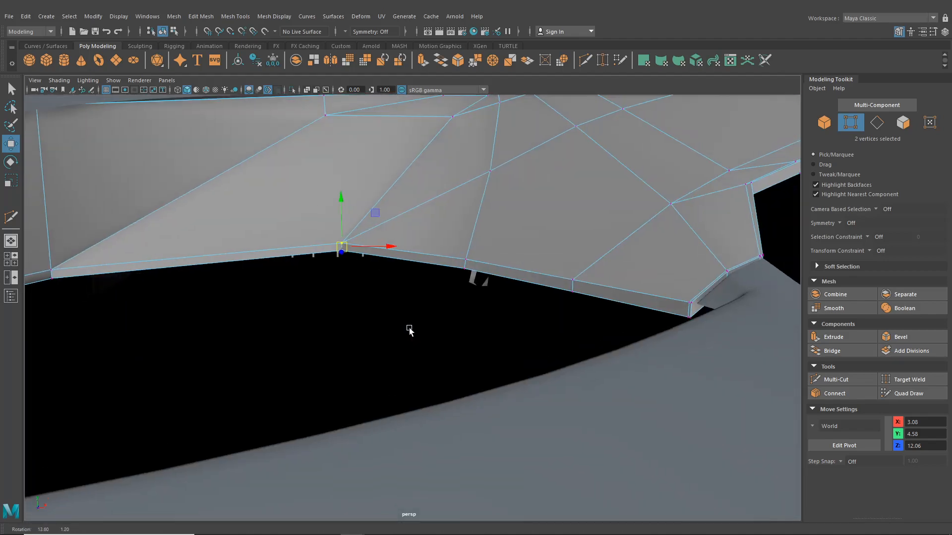
left_click_drag(400, 297, 488, 272, "alt")
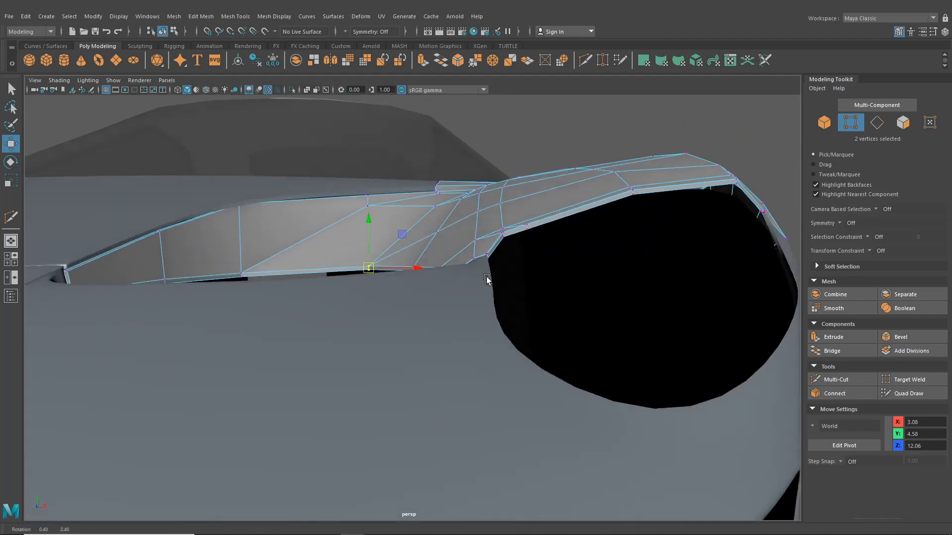
left_click_drag(453, 240, 478, 258, "alt")
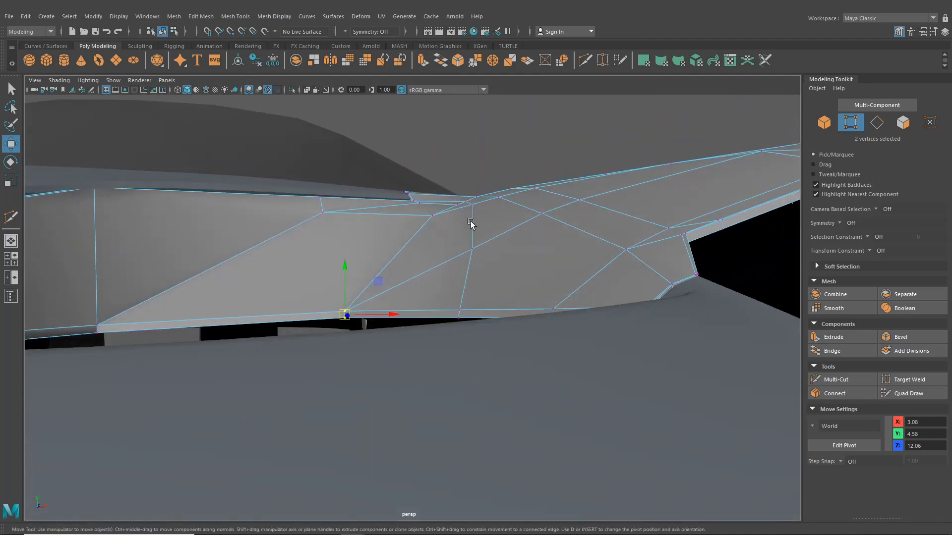
left_click_drag(471, 224, 467, 344, "alt")
left_click(452, 300)
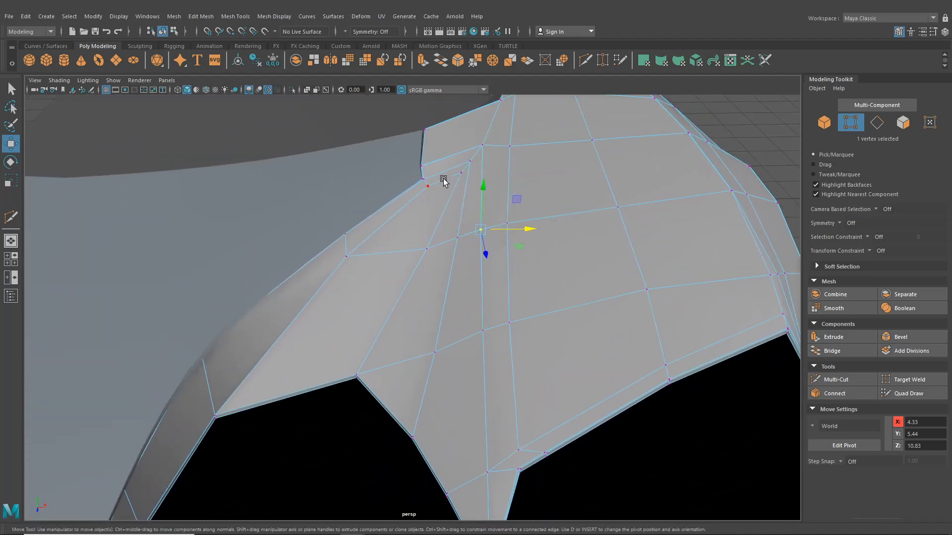
mouse_move(457, 388)
left_mouse_down("alt")
mouse_move(459, 355)
mouse_move(459, 380)
left_mouse_up("alt")
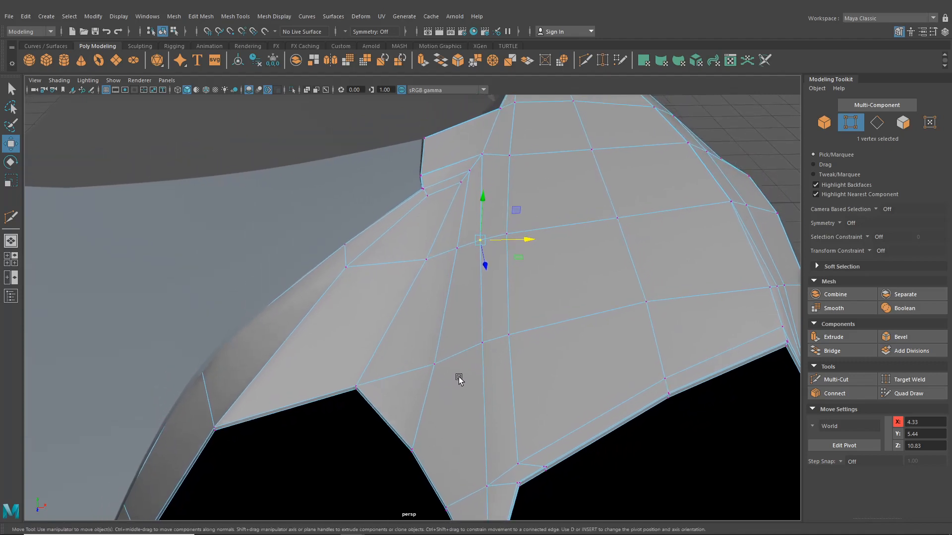
Insert an edge loop close beside the fender's crease, running from near the hood's corner around the crease tip and forward
left_click_drag(492, 191, 317, 304, "alt")
scroll(504, 316, "up", 2)
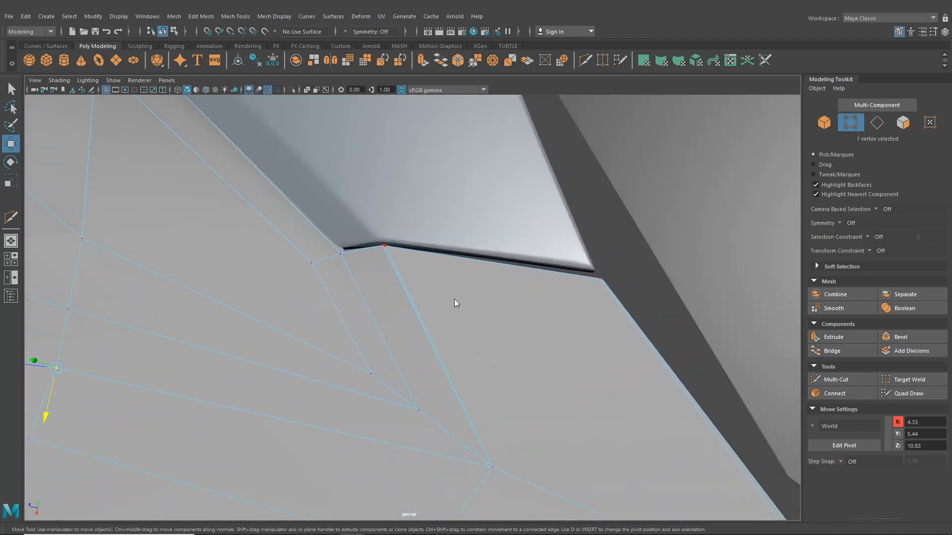
right_click_drag(454, 252, 452, 225)
mouse_move(487, 308)
left_mouse_down("alt")
mouse_move(498, 342)
mouse_move(479, 323)
left_mouse_up("alt")
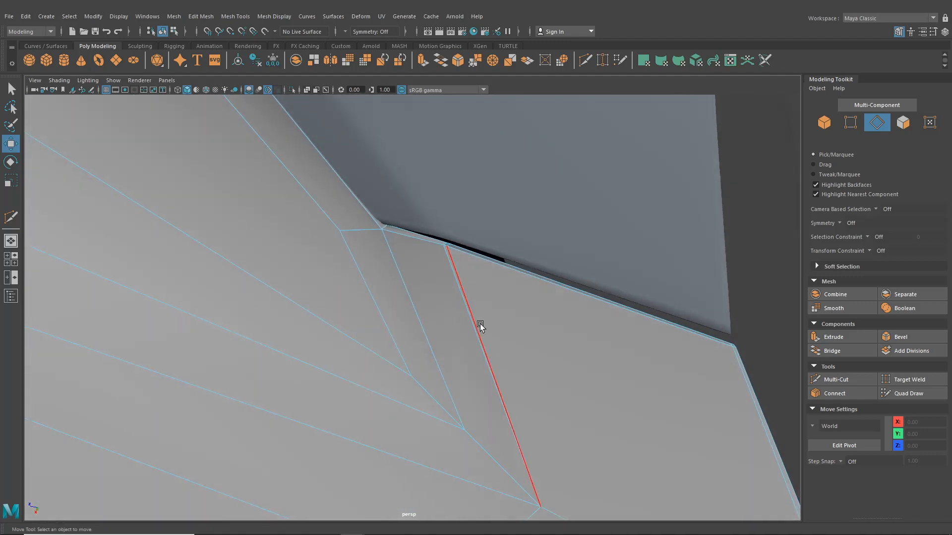
left_click(463, 282)
left_click_drag(450, 255, 506, 346, "alt")
left_click(498, 305)
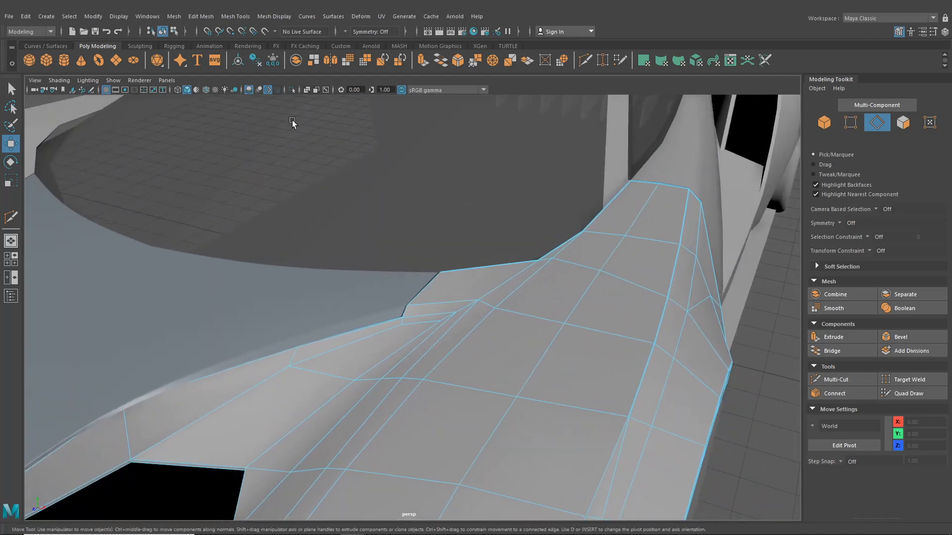
left_click(237, 18)
left_click(250, 91)
scroll(435, 221, "up", 5)
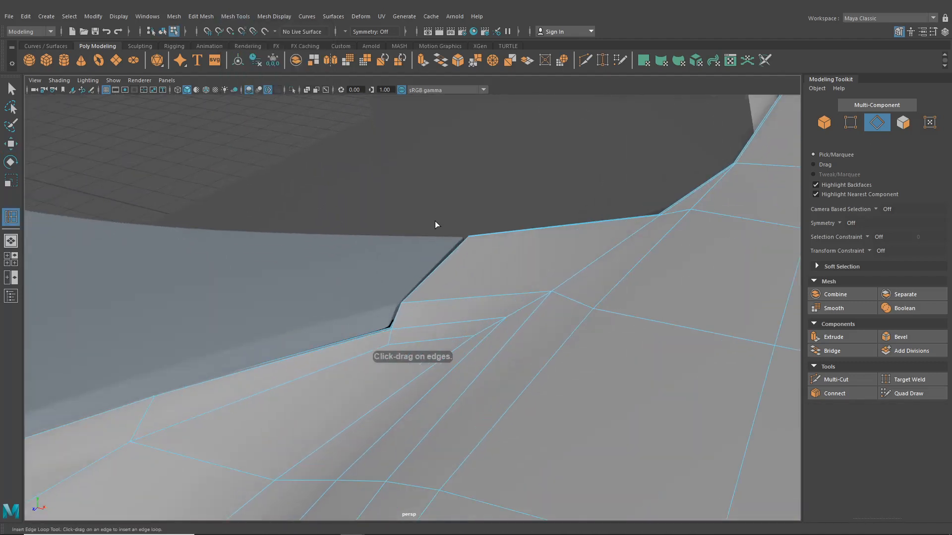
middle_click_drag(435, 221, 433, 297, "alt")
scroll(433, 297, "up", 3)
left_click_drag(433, 301, 378, 346, "alt")
left_click_drag(378, 346, 147, 227, "alt")
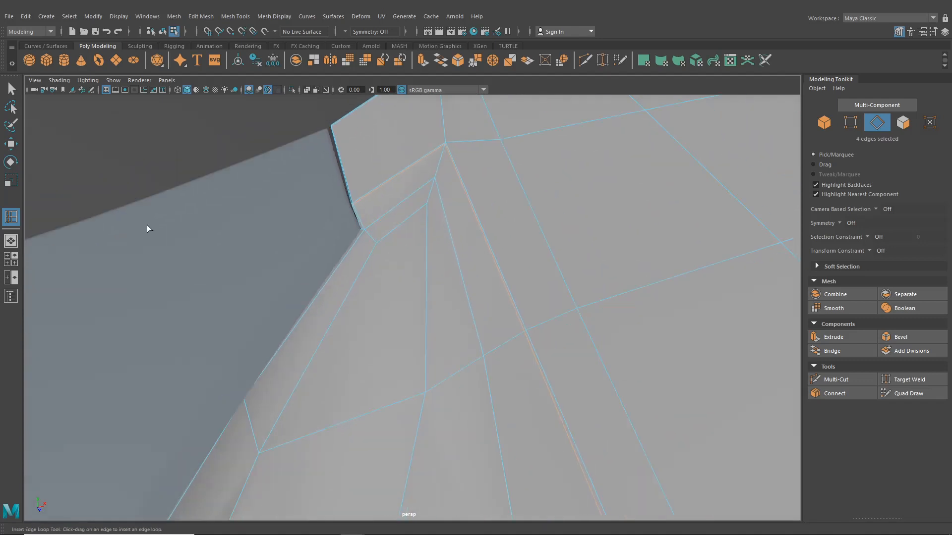
left_click(10, 144)
Insert another edge loop close beside the crease on the narrow strip between the grille and headlight openings
left_click_drag(563, 408, 530, 150, "alt")
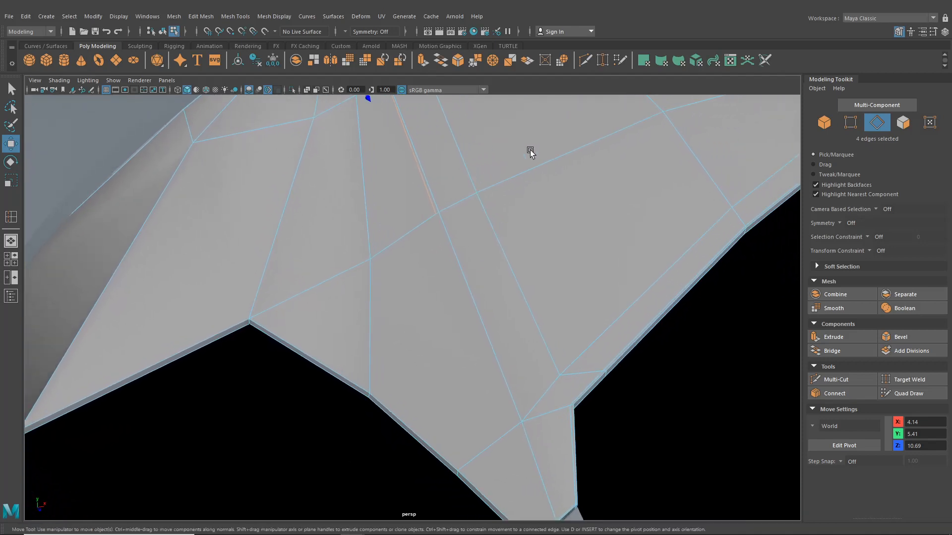
left_click_drag(442, 332, 430, 252, "alt")
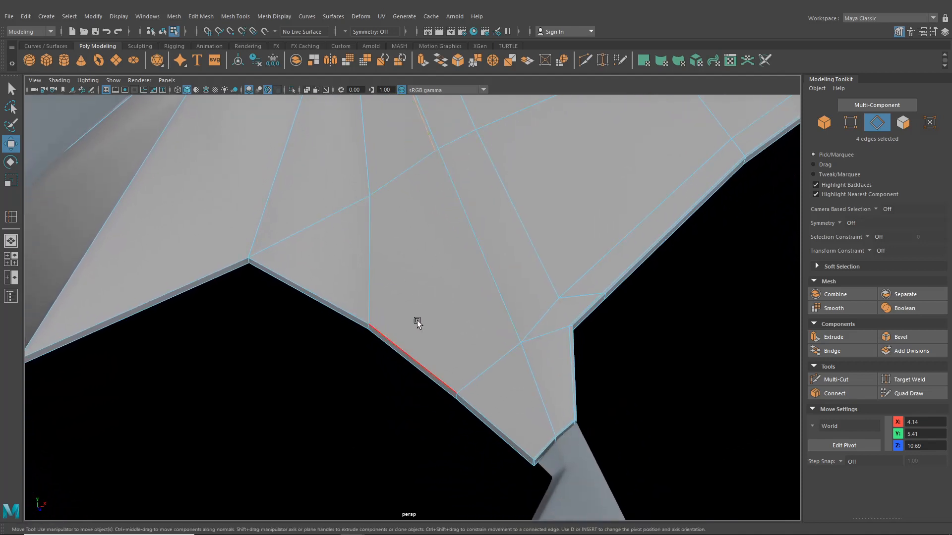
left_click(237, 16)
left_click(254, 92)
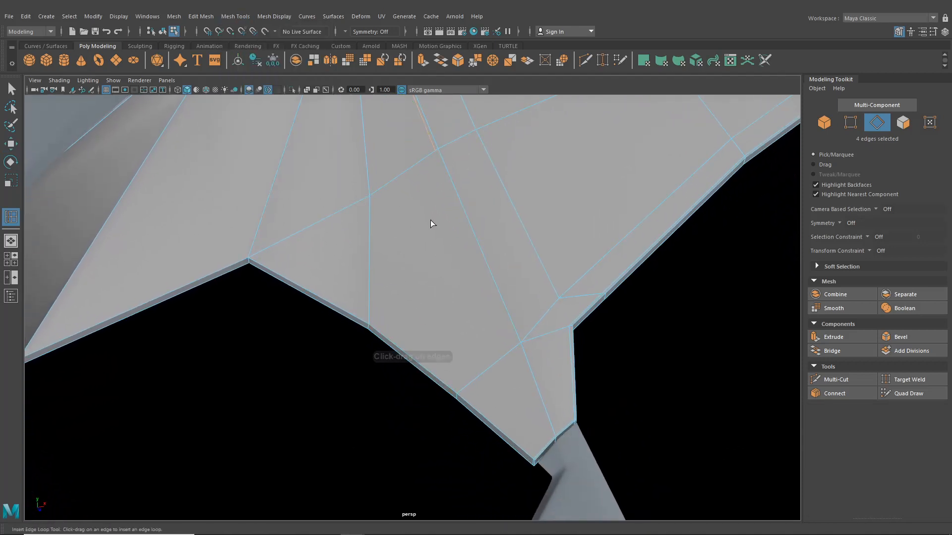
left_click(556, 441)
key("w")
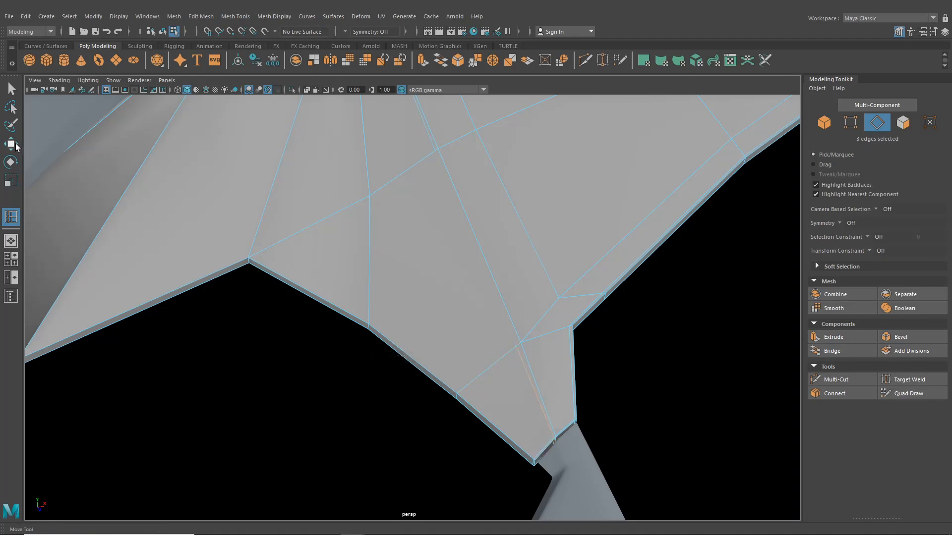
Set the transform constraint to Edge and slide the new loop's end vertex closer to the crease, to X 4.12
right_click_drag(455, 176, 408, 174)
middle_click_drag(491, 248, 454, 226, "alt")
scroll(454, 226, "up", 3)
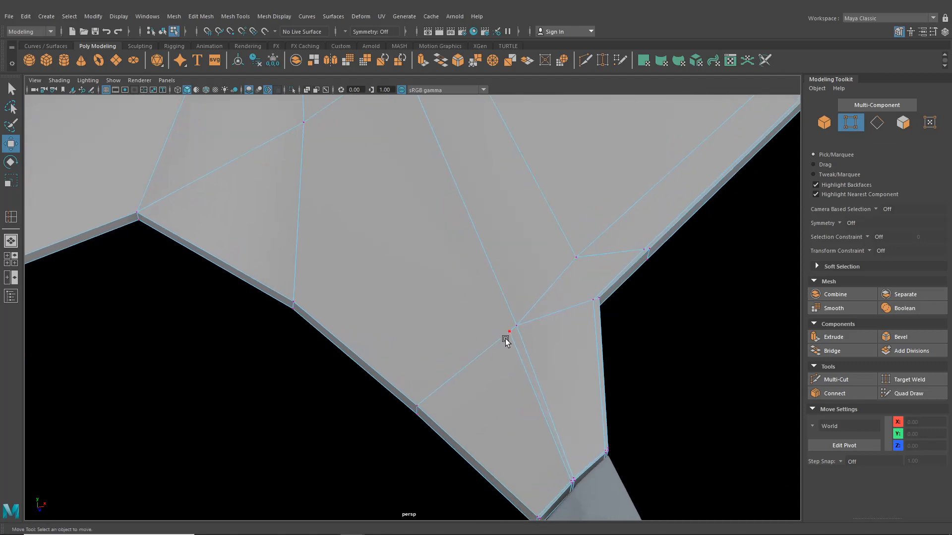
left_click(507, 335)
left_click(868, 237)
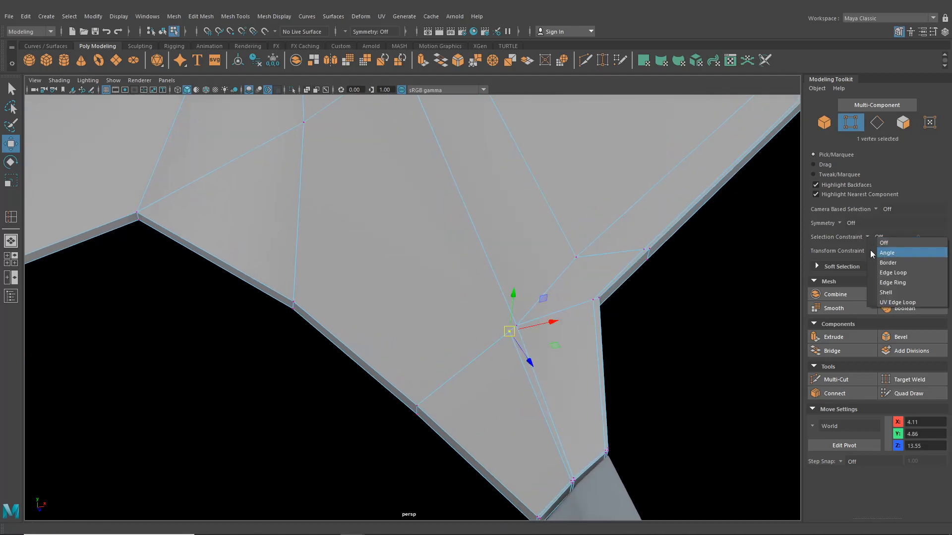
left_click(866, 251)
left_click(868, 251)
left_click(892, 263)
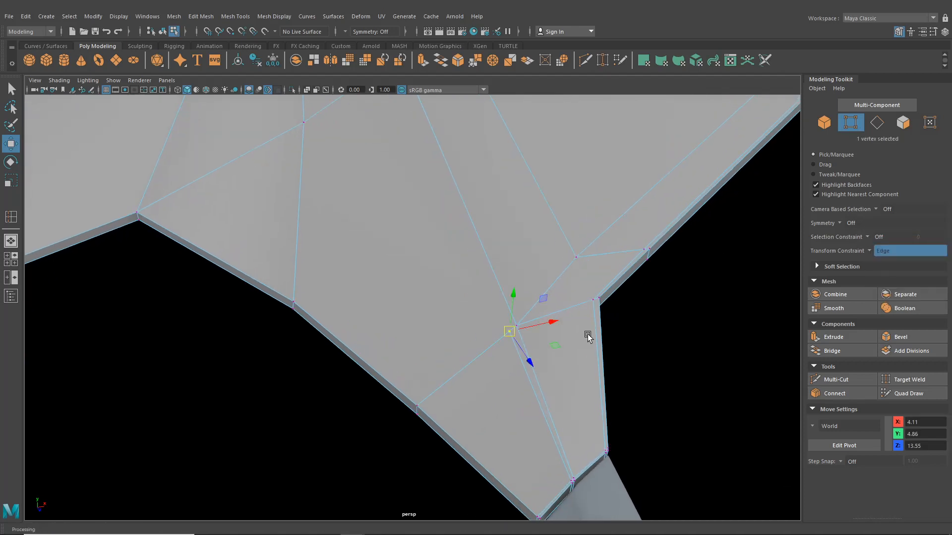
left_click_drag(549, 324, 554, 322)
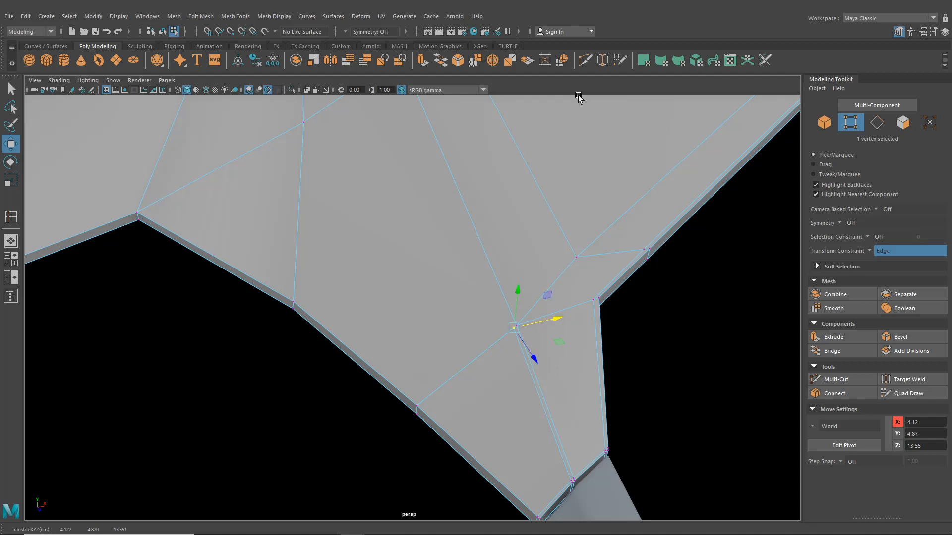
Multi-Cut a line alongside the crease to join the two inserted edge loops across the gap between them
left_click(581, 64)
middle_click_drag(462, 159, 462, 213, "alt")
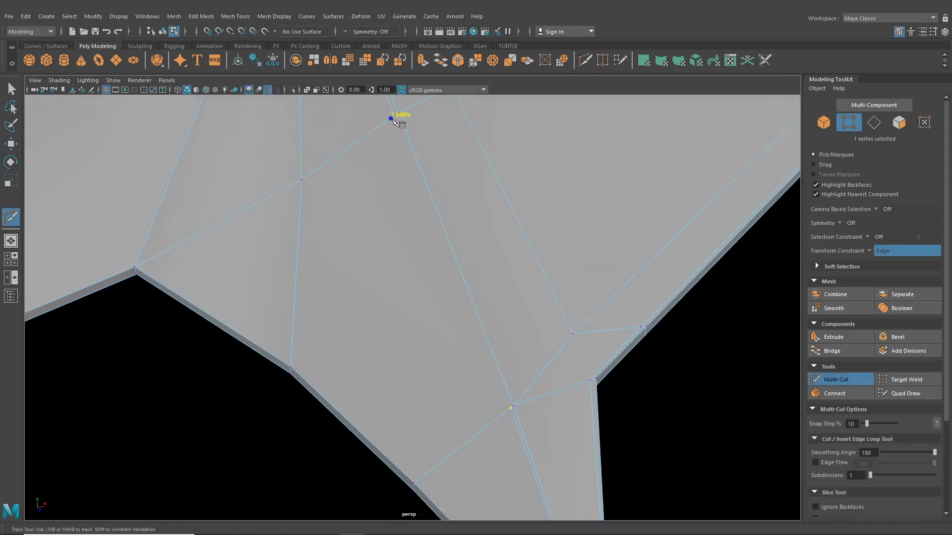
left_click(393, 117)
scroll(513, 408, "down", 5)
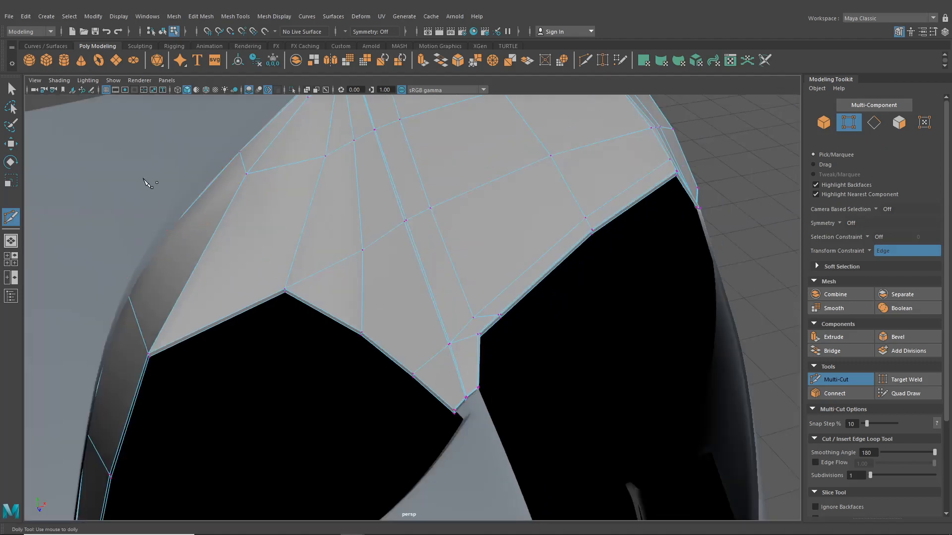
left_click(8, 142)
scroll(361, 248, "up", 5)
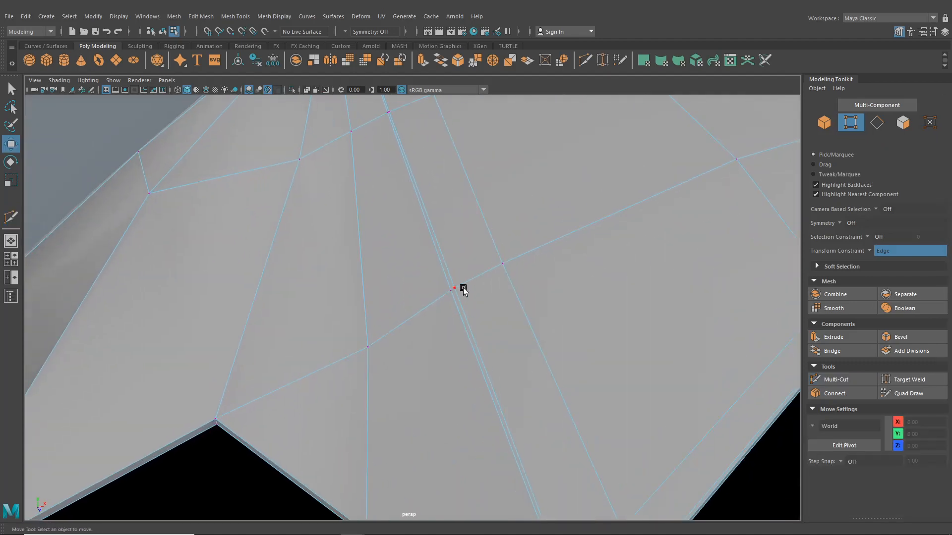
Slide the crease loop's vertex slightly along its edge to X 4.22 and turn on the fender's smooth preview
right_click_drag(463, 252, 423, 257)
left_click(452, 289)
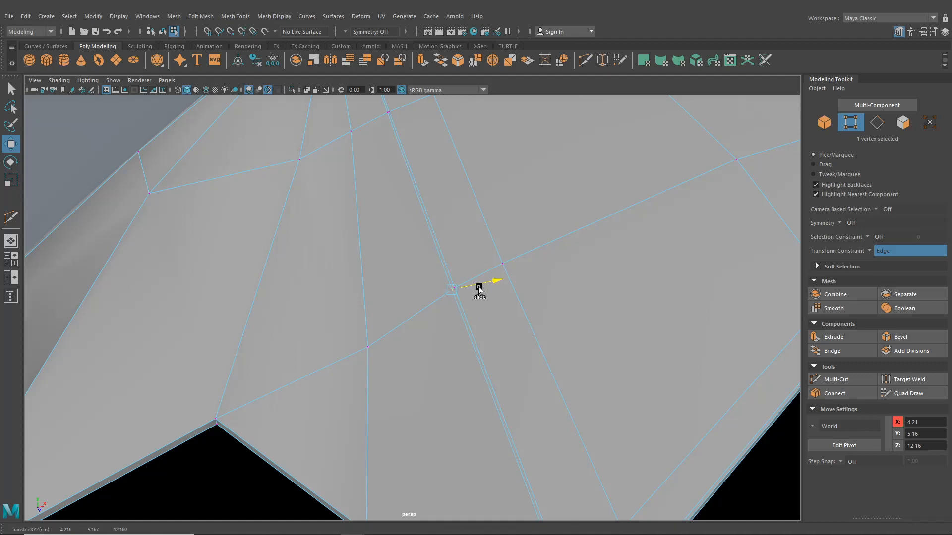
left_click_drag(479, 289, 434, 257, "alt")
key("3")
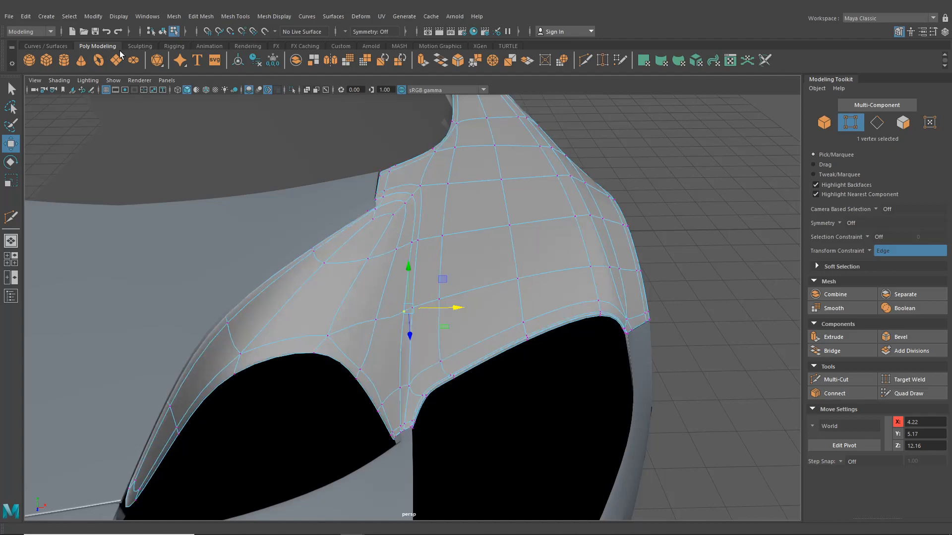
Leave component mode and examine the smoothed fender crease in perspective and against the top-view blueprint
left_click(10, 89)
key("F8")
left_click(671, 164)
left_click_drag(671, 164, 424, 282, "alt")
left_click_drag(470, 212, 423, 301, "alt")
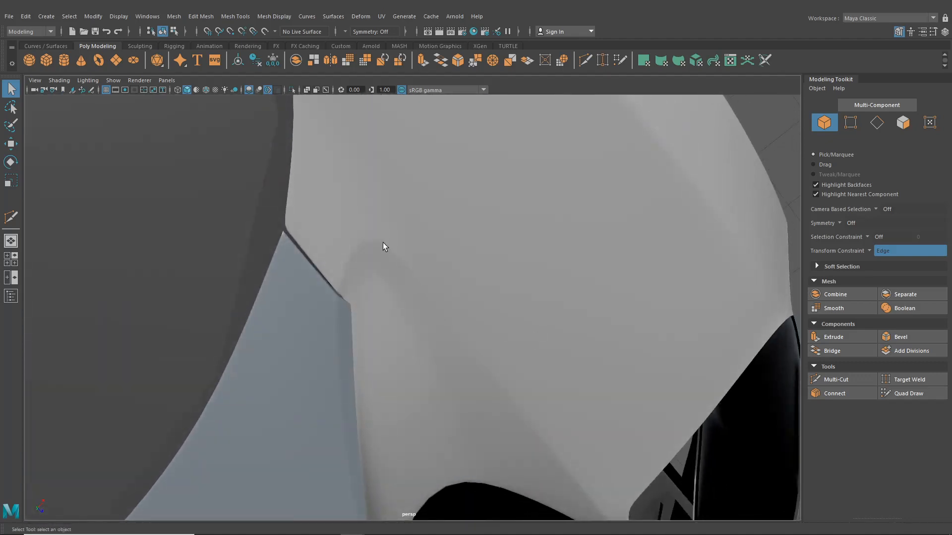
left_click(11, 258)
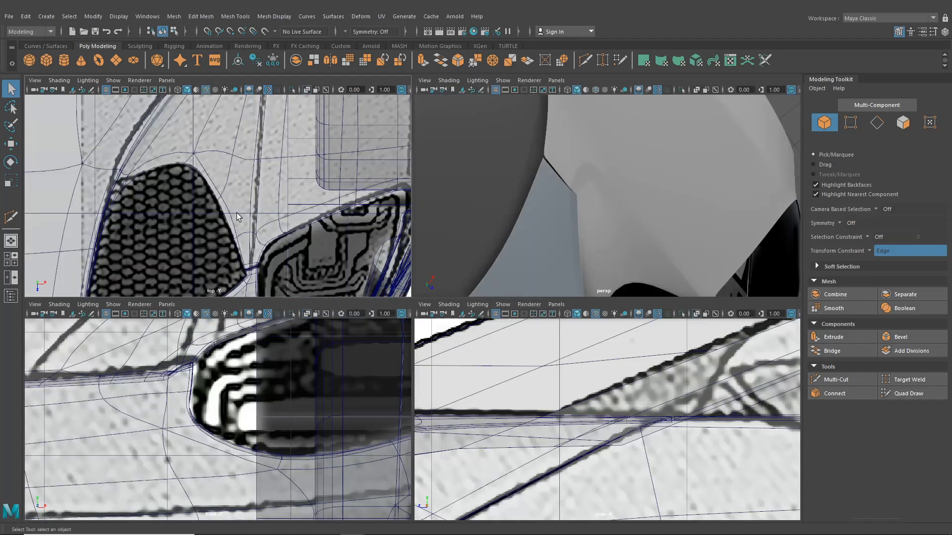
key("space")
scroll(362, 278, "down", 5)
scroll(362, 279, "up", 5)
scroll(400, 249, "up", 3)
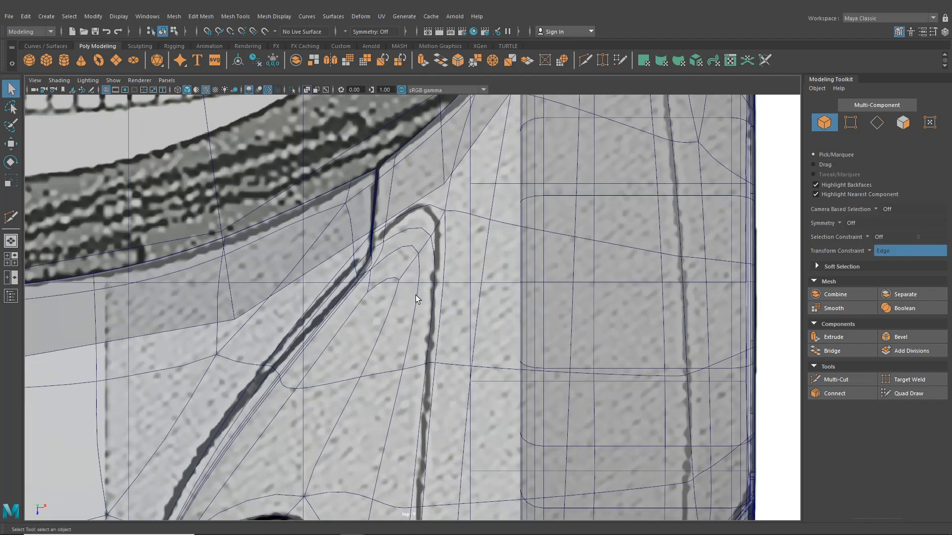
left_click(11, 241)
left_click_drag(351, 281, 395, 103, "alt")
Assign the car paint material from Hypershade to the fender to check its highlights, and put lambert1 back
left_click(474, 31)
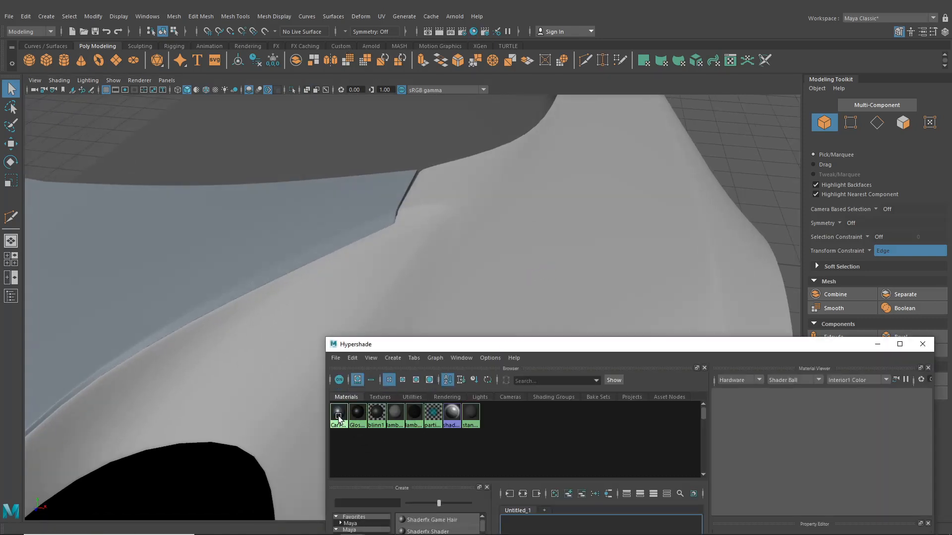
middle_click_drag(338, 416, 451, 274)
left_click_drag(451, 274, 471, 238, "alt")
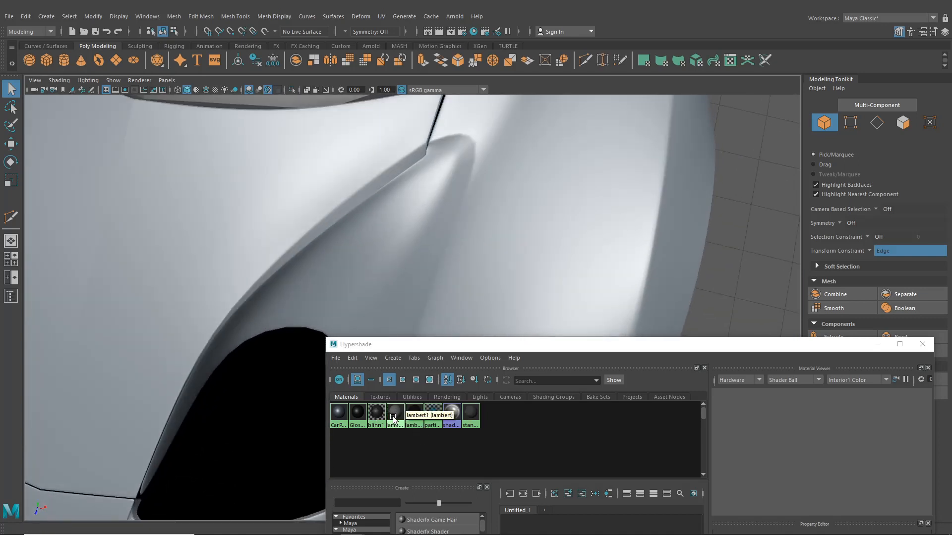
middle_click_drag(394, 419, 497, 265)
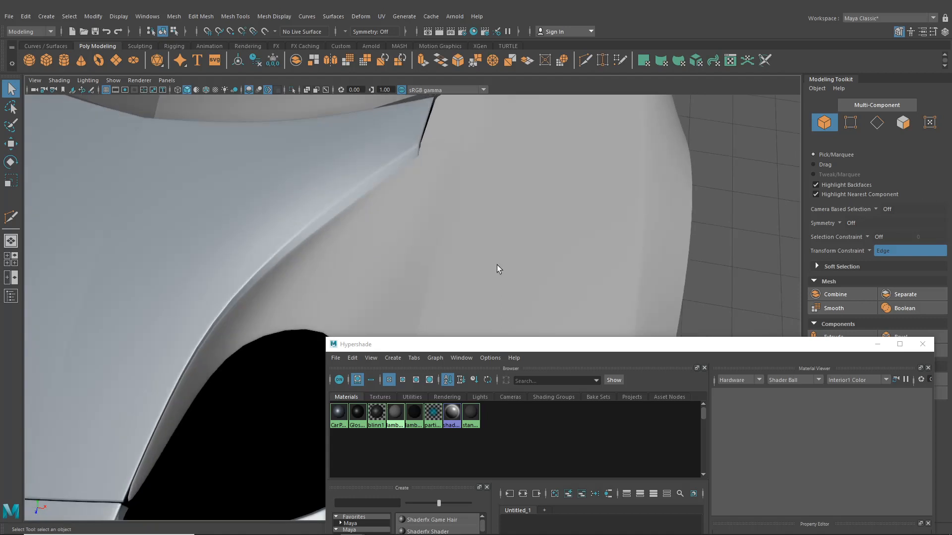
left_click(877, 344)
Slide the hood's lower corner vertex along its fender-side border with the Edge constraint, to X 3.39, Y 5.49, Z 10.31
left_click_drag(493, 248, 446, 244, "alt")
scroll(419, 237, "up", 5)
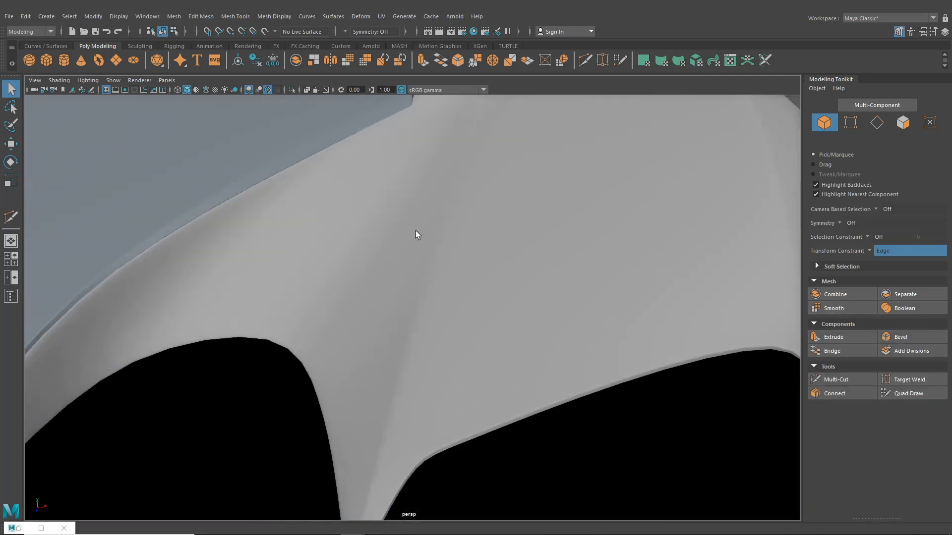
left_click_drag(417, 228, 395, 206, "alt")
left_click(398, 174)
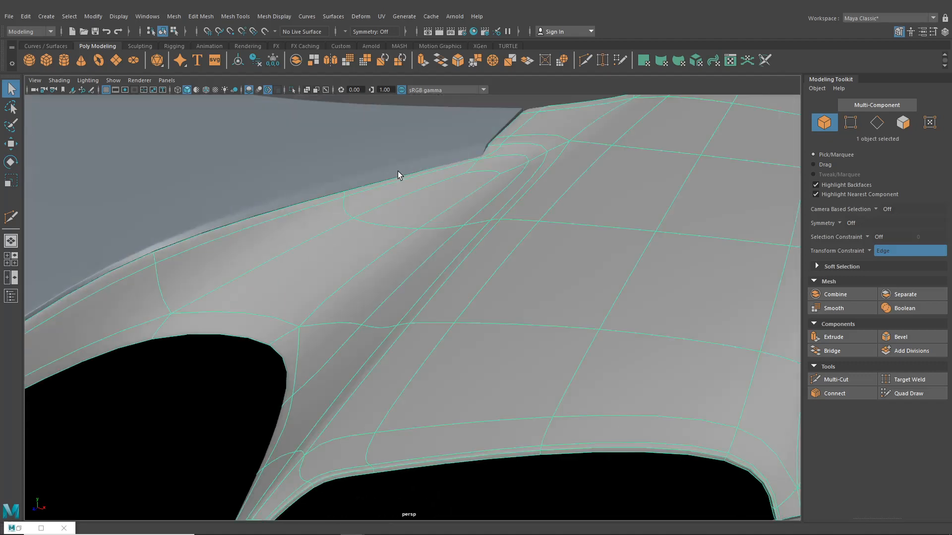
left_click(404, 169)
left_click_drag(416, 162, 434, 212, "alt")
right_click_drag(433, 212, 396, 213)
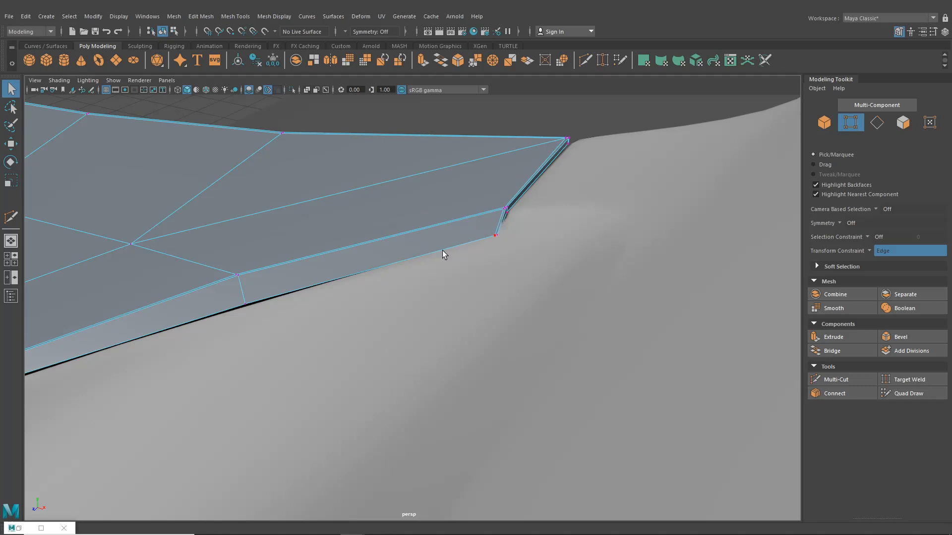
left_click_drag(471, 259, 422, 215, "alt")
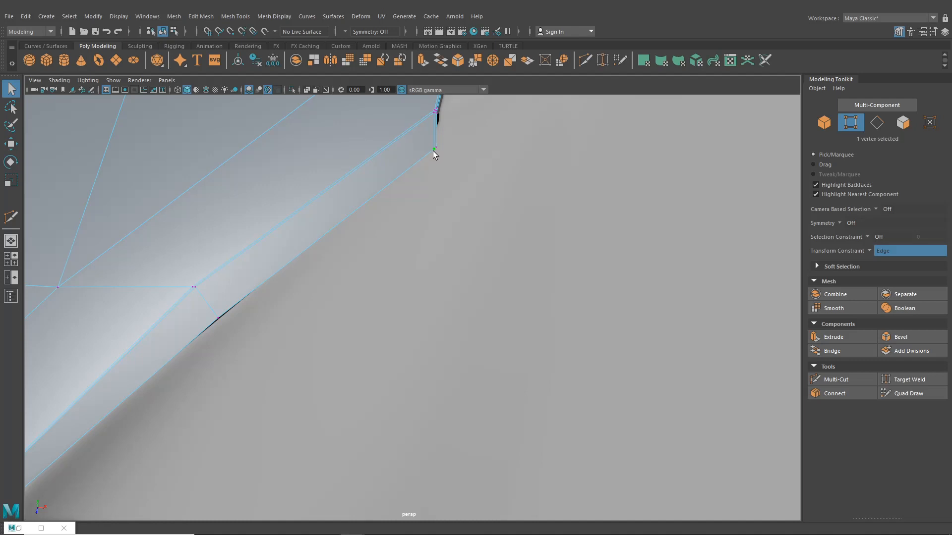
left_click(11, 144)
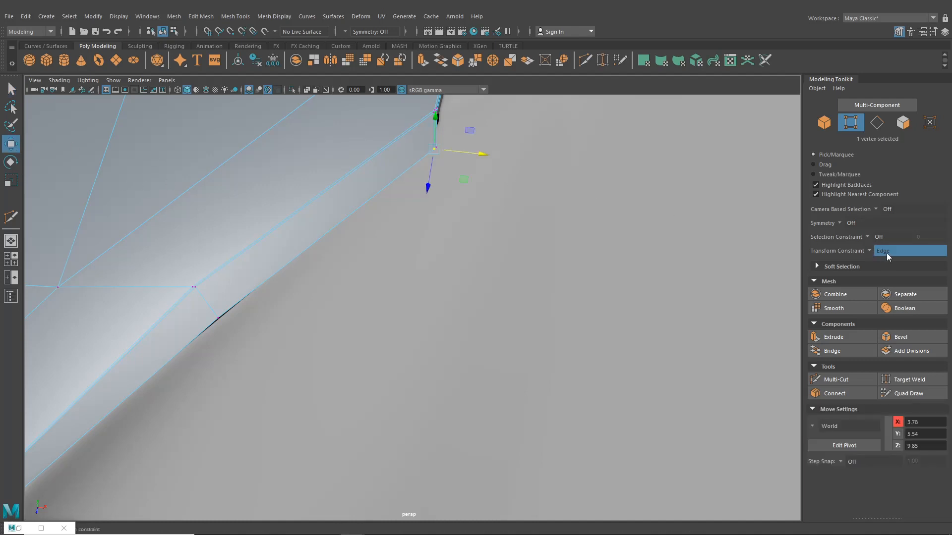
left_click_drag(578, 228, 534, 274, "alt")
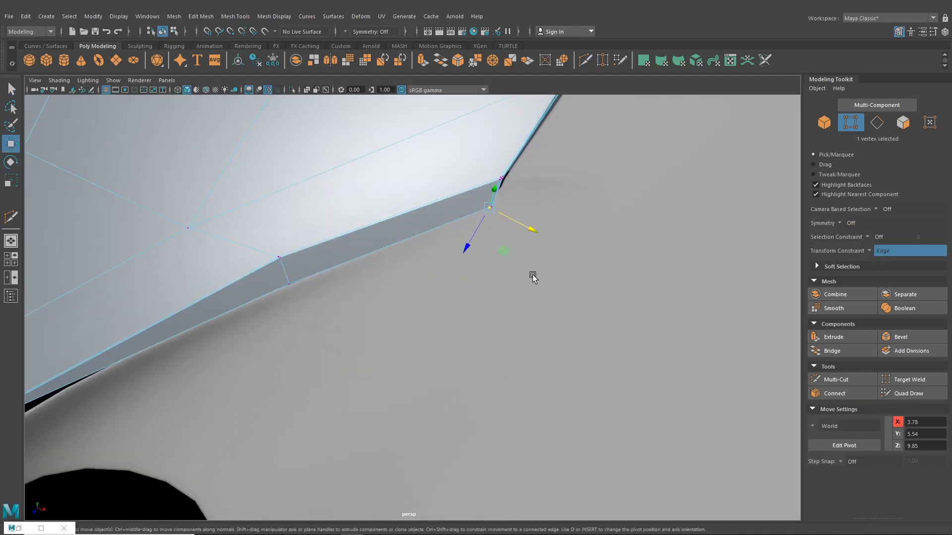
left_click_drag(532, 238, 512, 270, "alt")
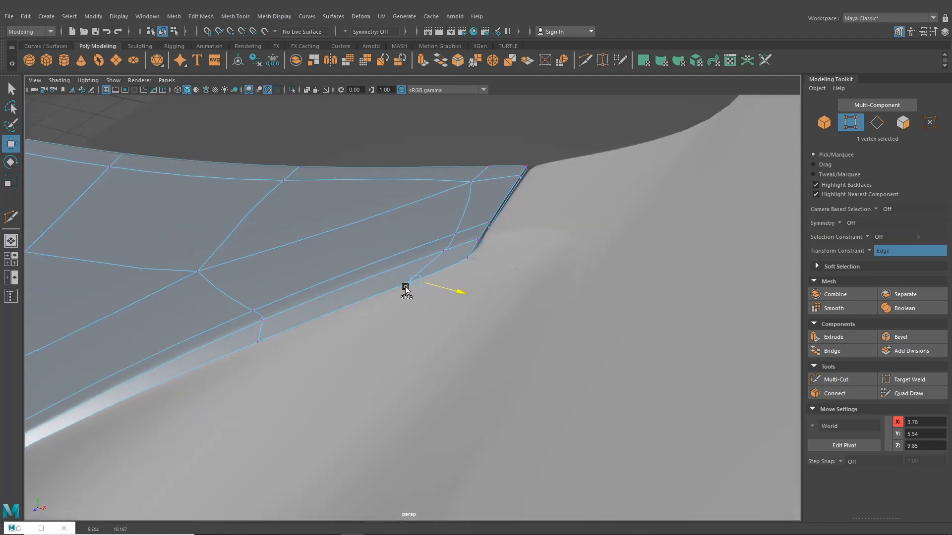
left_click_drag(452, 265, 453, 289, "alt")
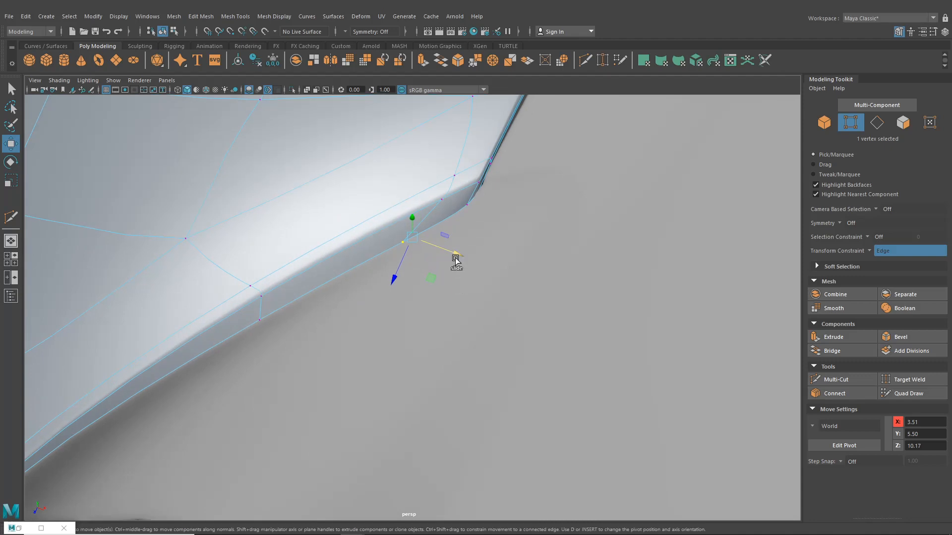
left_click_drag(453, 257, 457, 257)
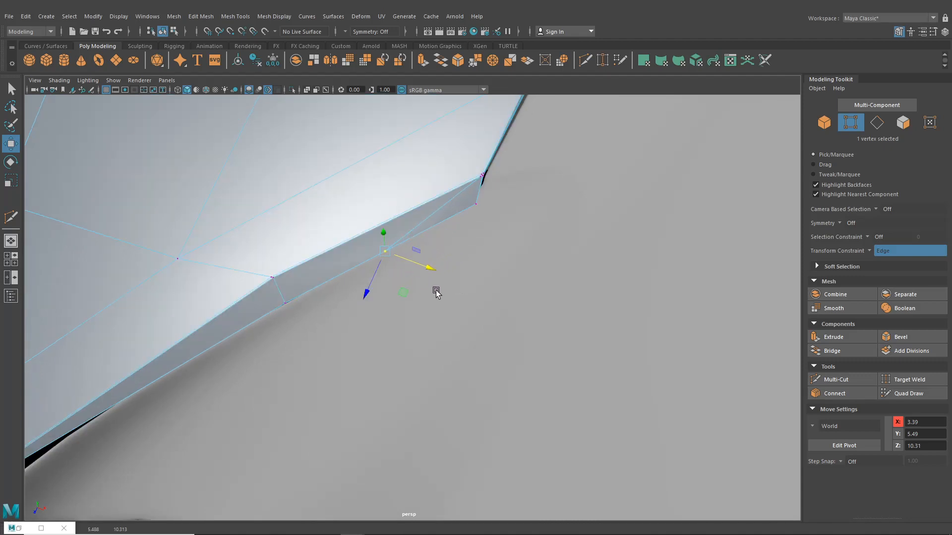
left_click_drag(436, 292, 471, 266, "alt")
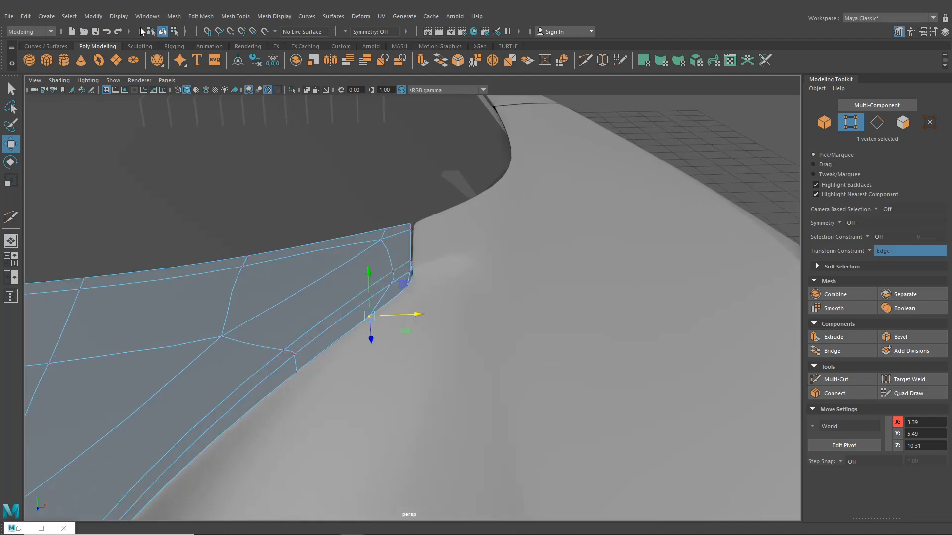
Leave component mode, inspect the hood-to-fender gap, and turn off the fender's smooth preview
left_click(162, 31)
left_click_drag(688, 126, 534, 213, "alt")
left_click_drag(483, 198, 459, 261, "alt")
scroll(459, 260, "up", 5)
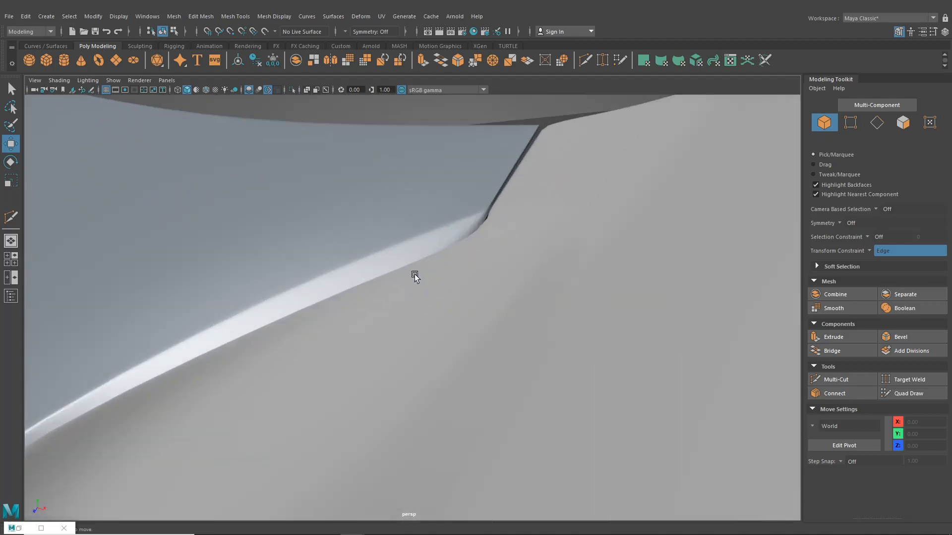
left_click(389, 272)
left_click(405, 321)
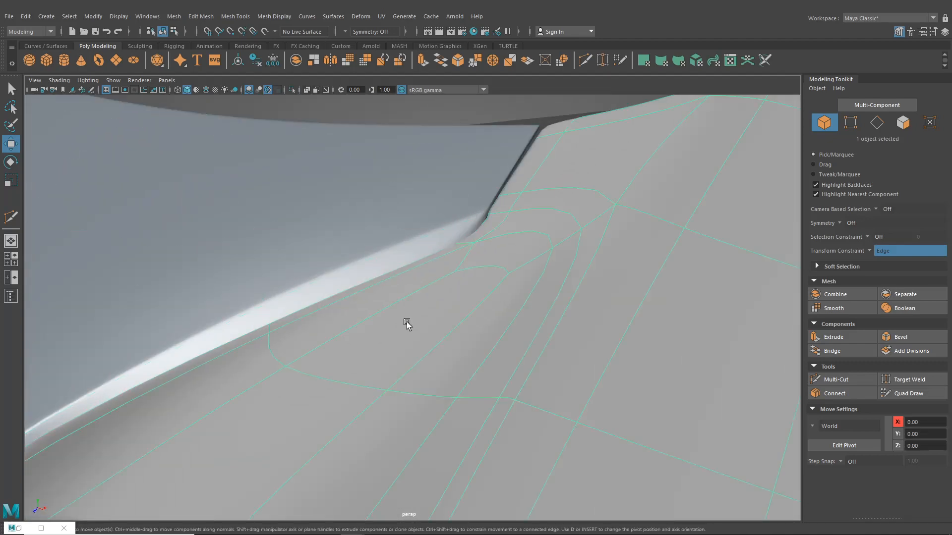
key("1")
Turn off the transform constraint and lower the fender vertex just inside the hood-side border to Y 5.22
left_click_drag(383, 346, 340, 316, "alt")
right_click_drag(334, 346, 288, 260)
middle_click_drag(355, 372, 355, 346, "alt")
right_click_drag(379, 330, 432, 329)
left_click_drag(431, 329, 441, 326, "alt")
left_click(313, 306)
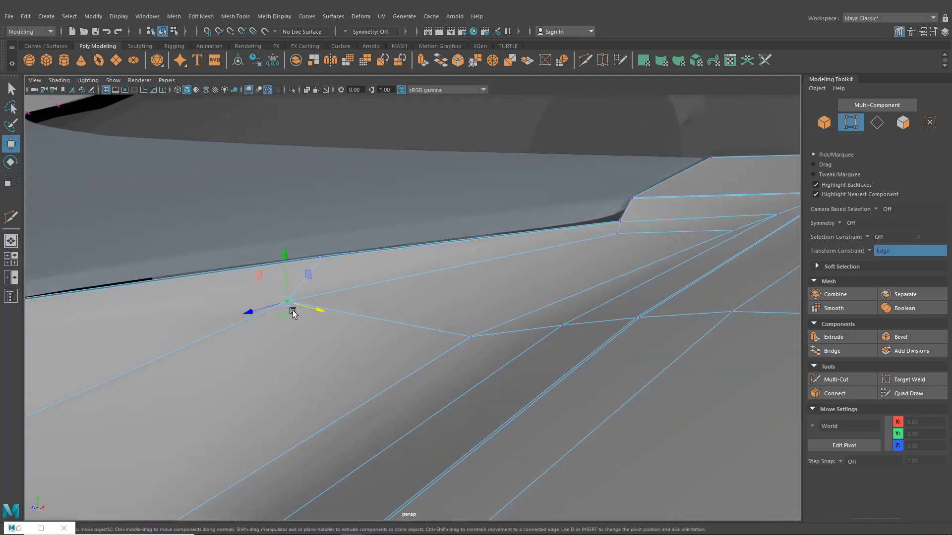
middle_click_drag(293, 310, 337, 274, "alt")
left_click_drag(309, 219, 308, 224)
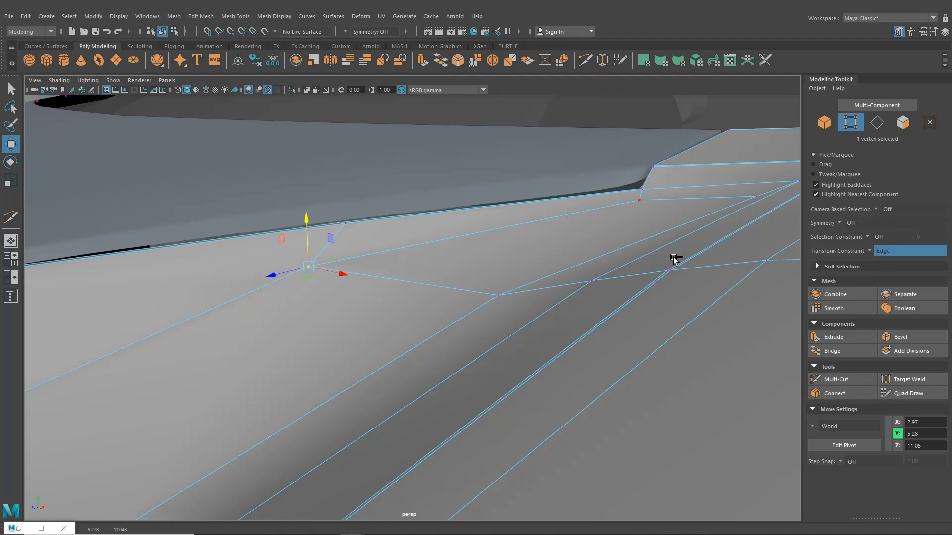
left_click(868, 250)
left_click(883, 255)
right_click_drag(416, 278, 377, 291, "alt")
left_click_drag(378, 291, 383, 282, "alt")
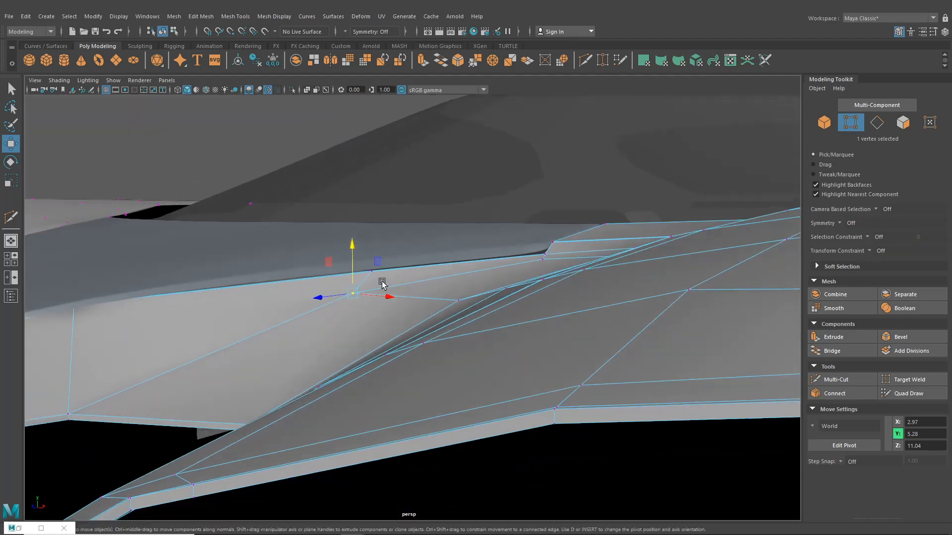
left_click_drag(352, 248, 342, 333)
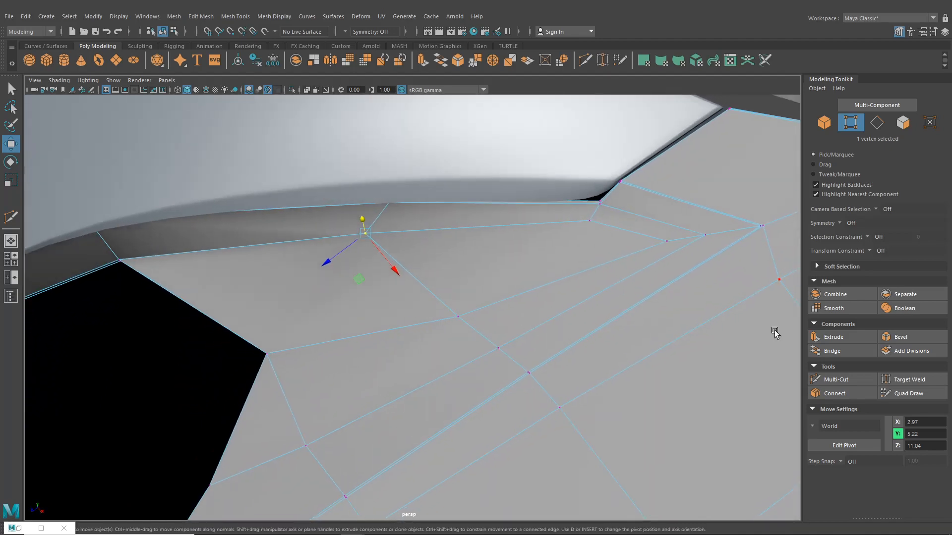
Set the transform constraint back to Edge Slide and try to slide the lowered fender vertex along Z
left_click(865, 238)
left_click(869, 251)
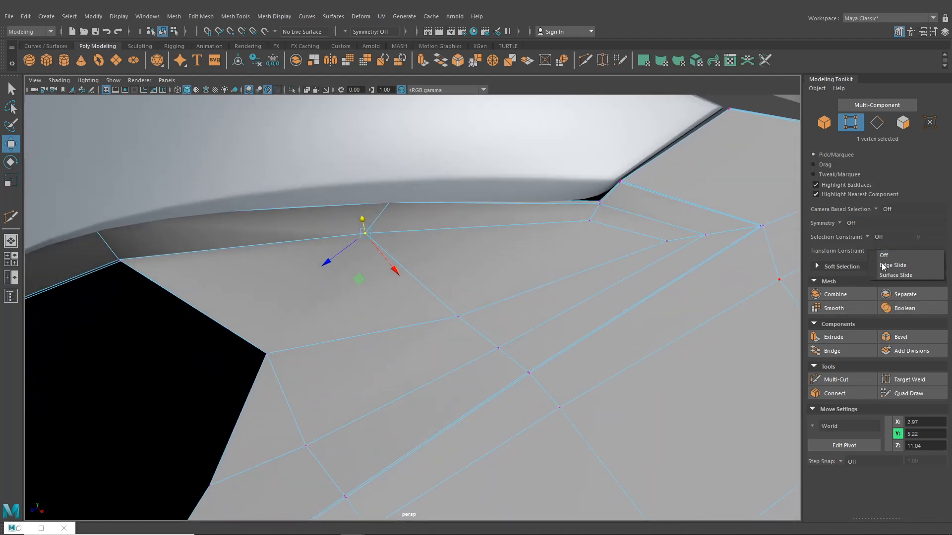
left_click(893, 263)
left_click_drag(317, 264, 343, 259)
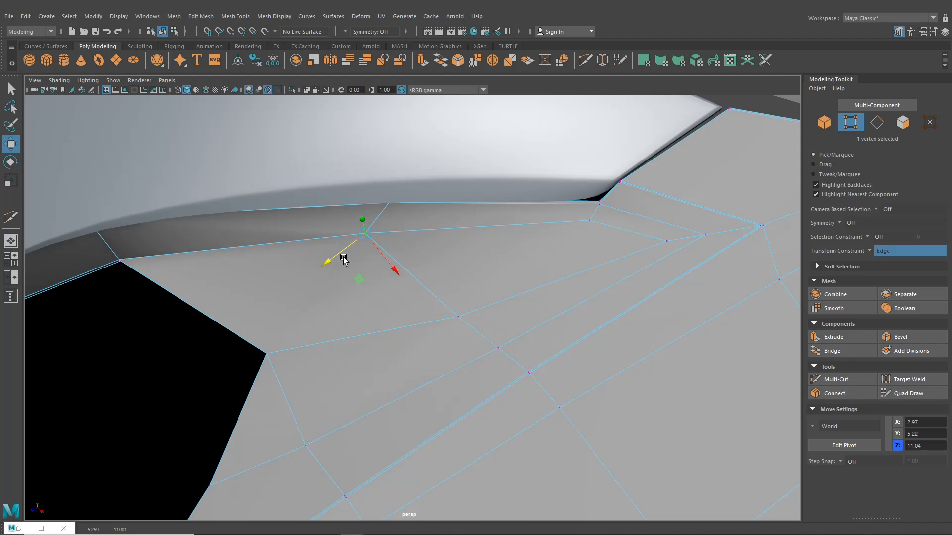
left_click_drag(395, 333, 427, 284, "alt")
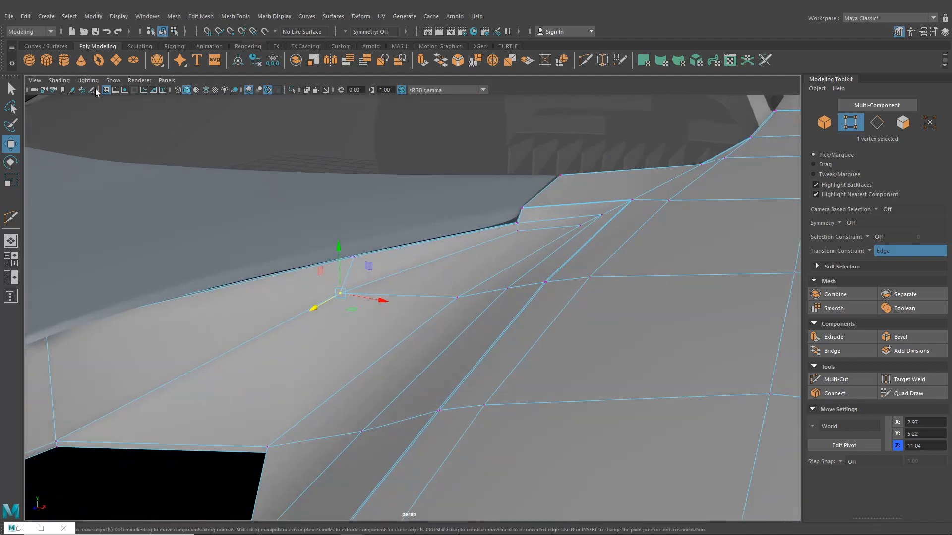
Turn off the hood's smooth preview, select the fender and turn on wireframe on shaded
key("q")
key("F8")
left_click(335, 222)
right_click_drag(335, 222, 466, 236, "alt")
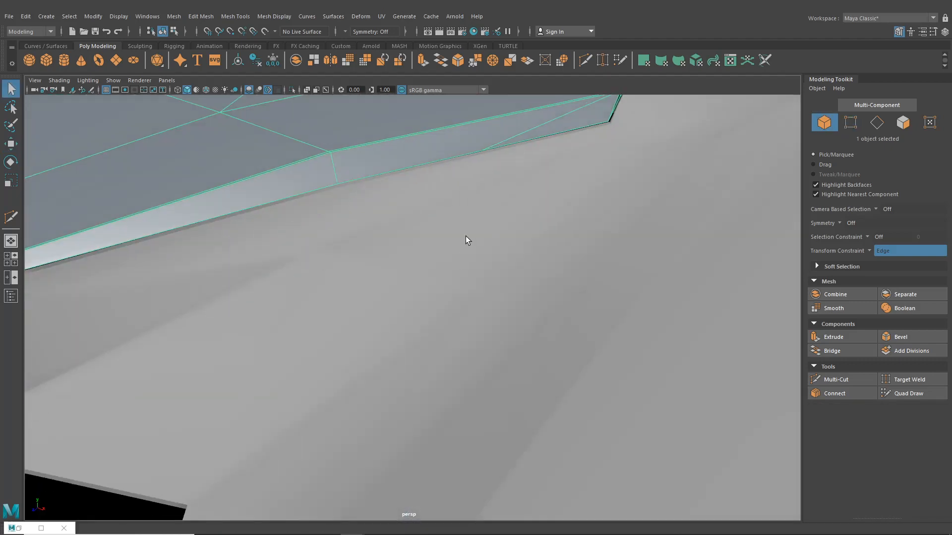
left_click(396, 170)
left_click(205, 89)
mouse_move(307, 238)
right_mouse_down("alt")
mouse_move(359, 329)
mouse_move(427, 294)
right_mouse_up("alt")
scroll(419, 311, "down", 2)
mouse_move(421, 310)
left_mouse_down("alt")
mouse_move(423, 262)
mouse_move(435, 266)
mouse_move(436, 310)
left_mouse_up("alt")
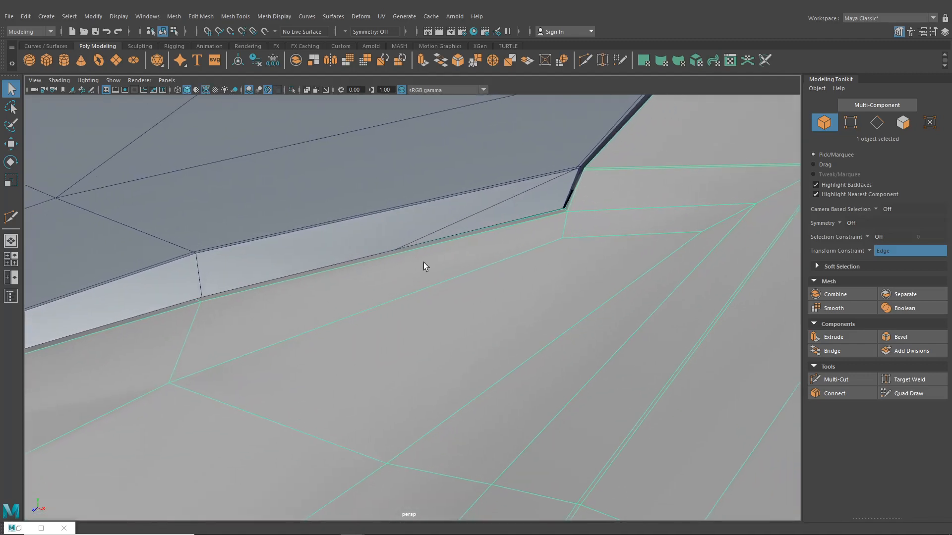
Multi-Cut the fender from its hood-side border, opposite the hood's relocated vertex, across the adjacent edge to the vertex beyond it
left_click(585, 60)
scroll(438, 315, "up", 3)
scroll(437, 310, "down", 3)
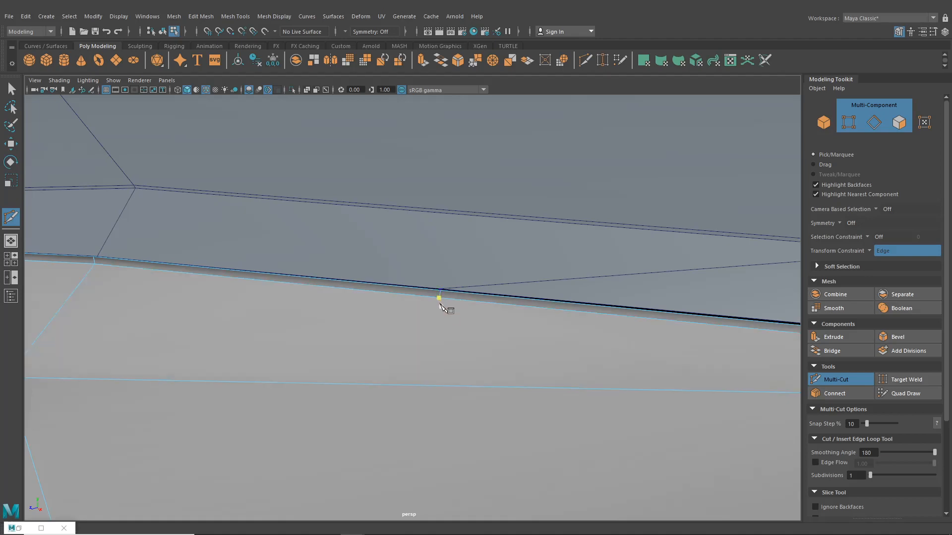
left_click_drag(440, 333, 490, 406, "alt")
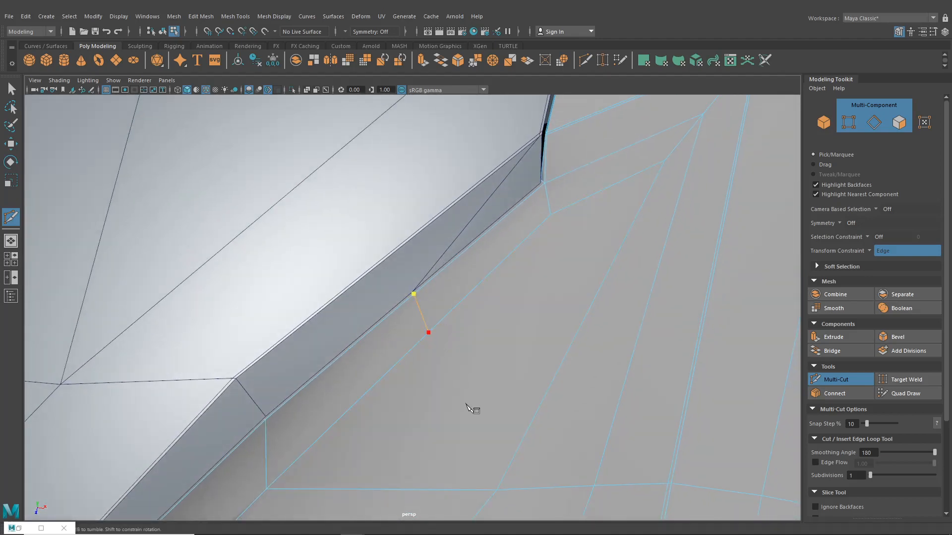
left_click_drag(501, 485, 461, 347, "alt")
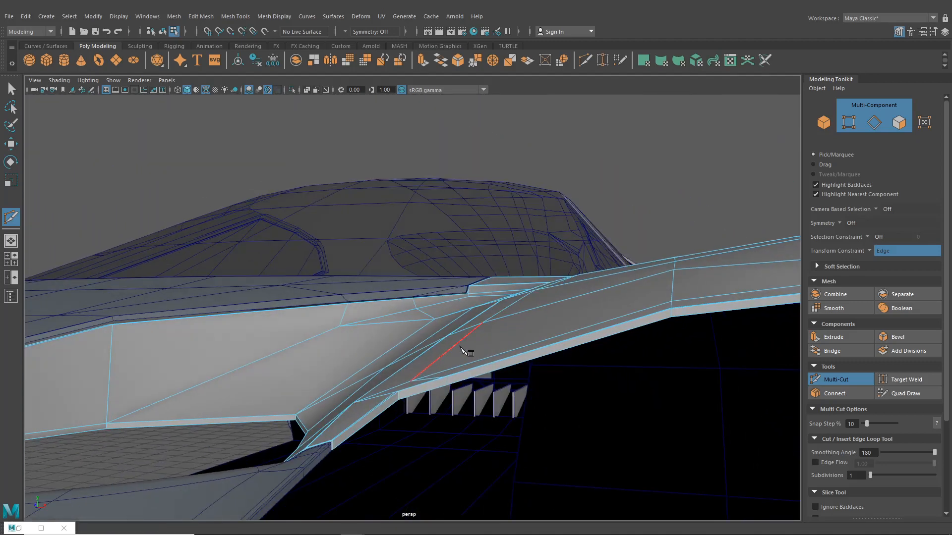
Set the transform constraint to Off and lower the new cut's middle vertex to Y 5.40
left_click(10, 144)
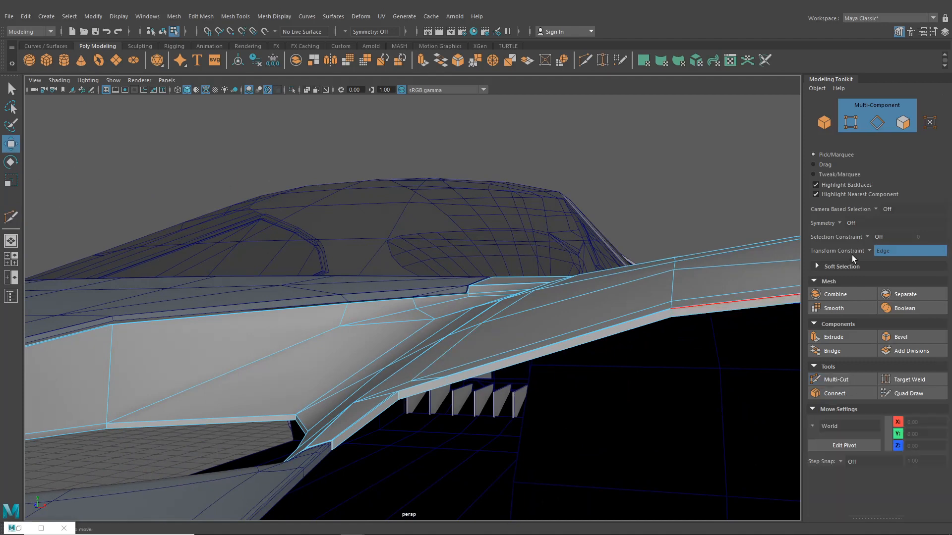
left_click(871, 251)
left_click(918, 255)
left_click_drag(504, 290, 436, 311, "alt")
scroll(435, 311, "up", 3)
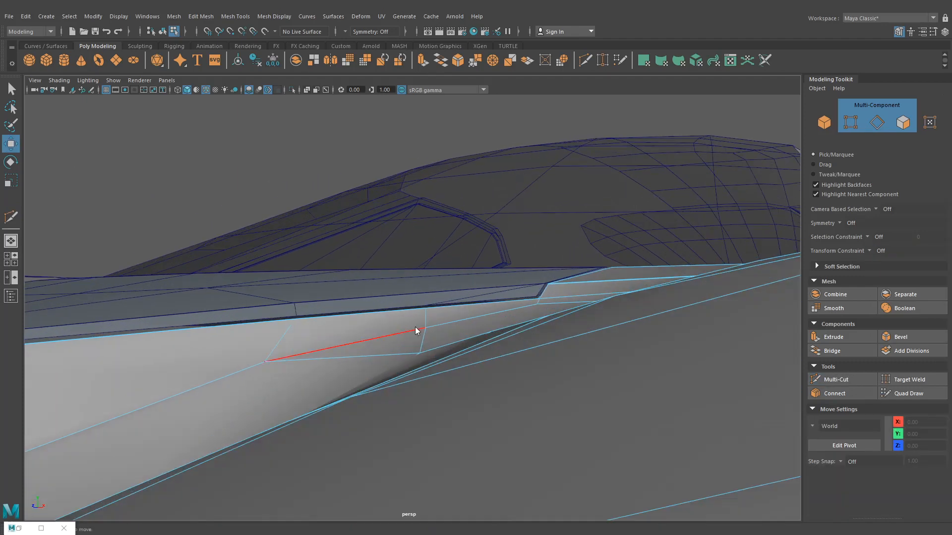
right_click_drag(415, 326, 372, 253)
scroll(438, 335, "up", 2)
left_click(432, 334)
left_click_drag(431, 308, 426, 347)
scroll(427, 324, "down", 3)
scroll(438, 368, "up", 2)
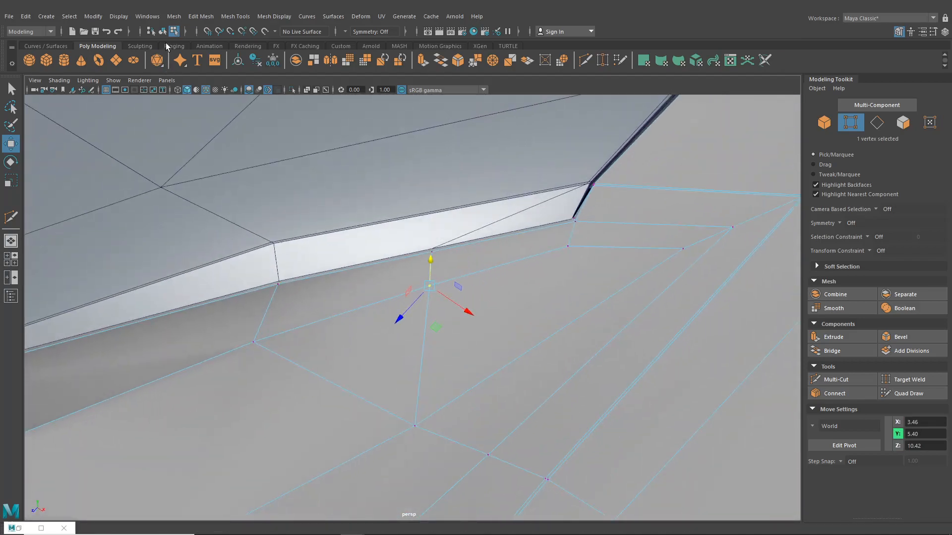
Return to object mode, turn on smooth preview for the fender and the hood, and turn off wireframe on shaded
left_click(163, 32)
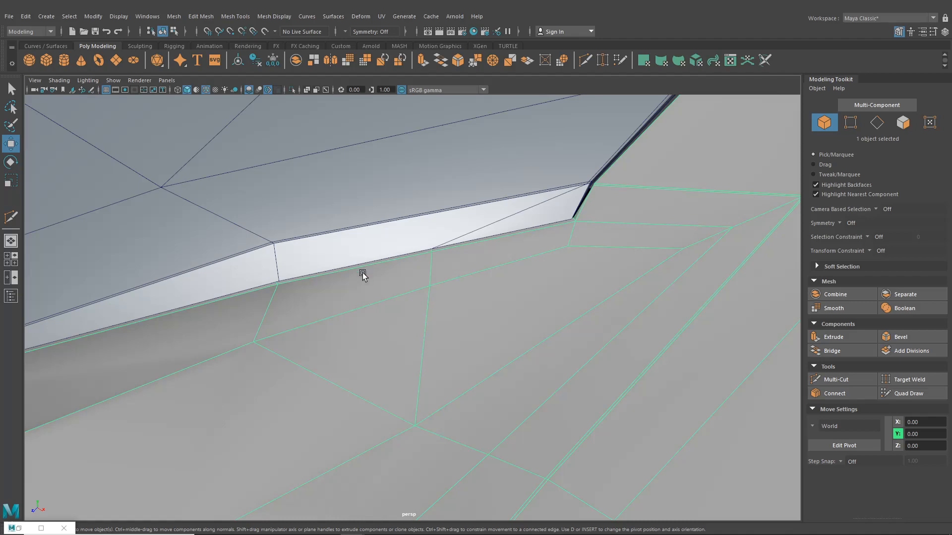
key("3")
left_click(412, 230)
key("3")
scroll(427, 324, "down", 4)
left_click_drag(465, 321, 594, 225, "alt")
left_click(710, 139)
scroll(461, 262, "up", 4)
left_click_drag(461, 262, 430, 290, "alt")
scroll(441, 326, "up", 4)
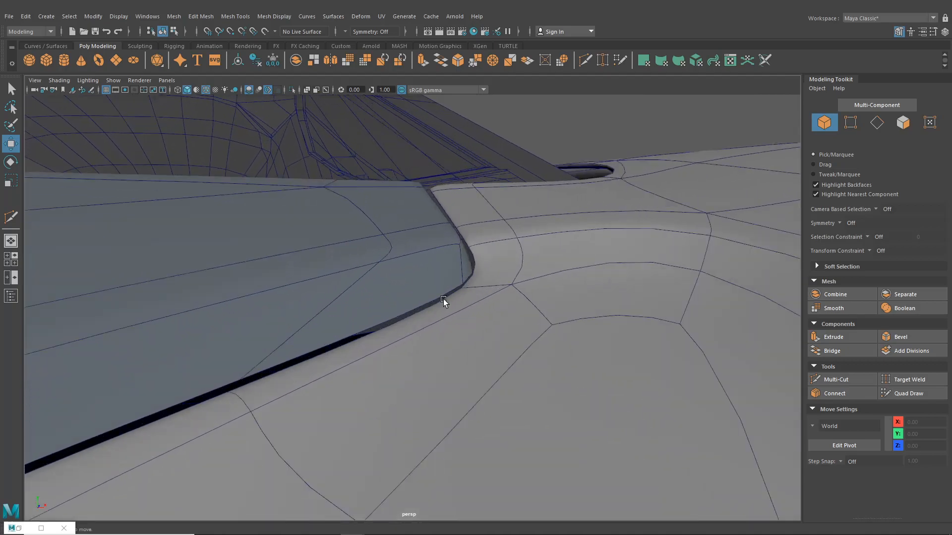
left_click_drag(468, 260, 353, 302, "alt")
left_click(205, 90)
Examine the smoothed seam between fender and hood, then the unsmoothed fender's hood-side border and its inner corner gap
mouse_move(229, 132)
left_mouse_down("alt")
mouse_move(376, 278)
mouse_move(404, 272)
left_mouse_up("alt")
left_click_drag(514, 263, 478, 301, "alt")
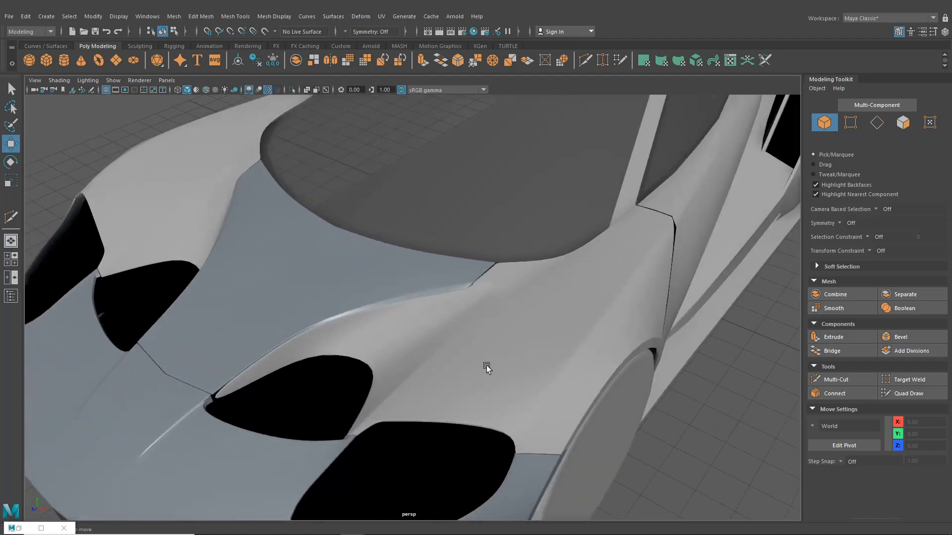
left_click_drag(484, 365, 563, 366, "alt")
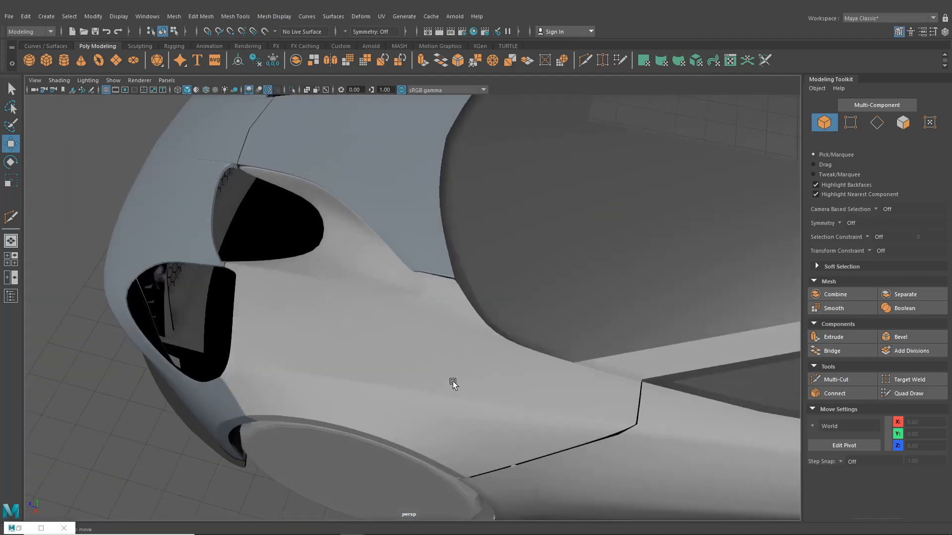
left_click_drag(453, 382, 291, 365, "alt")
left_click(425, 280)
middle_click_drag(342, 351, 470, 351, "alt")
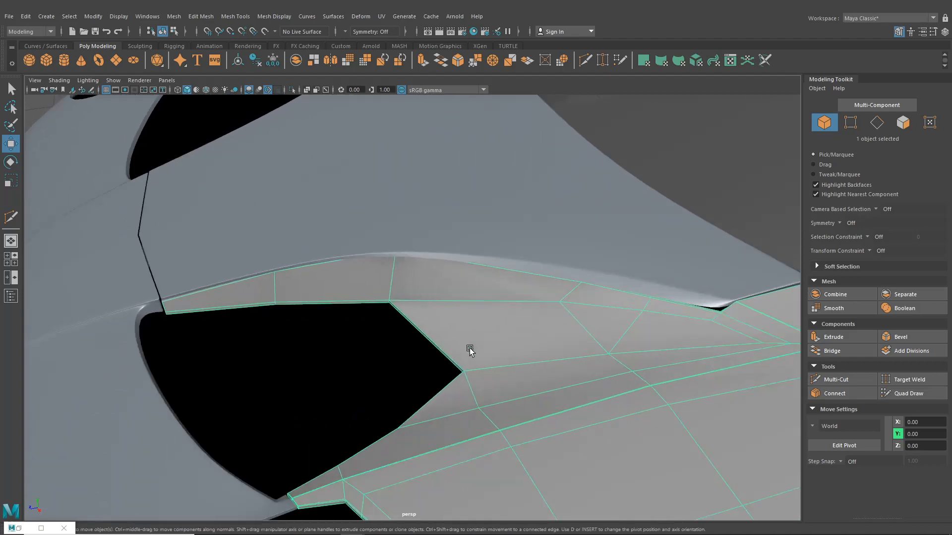
middle_click_drag(537, 322, 414, 322, "alt")
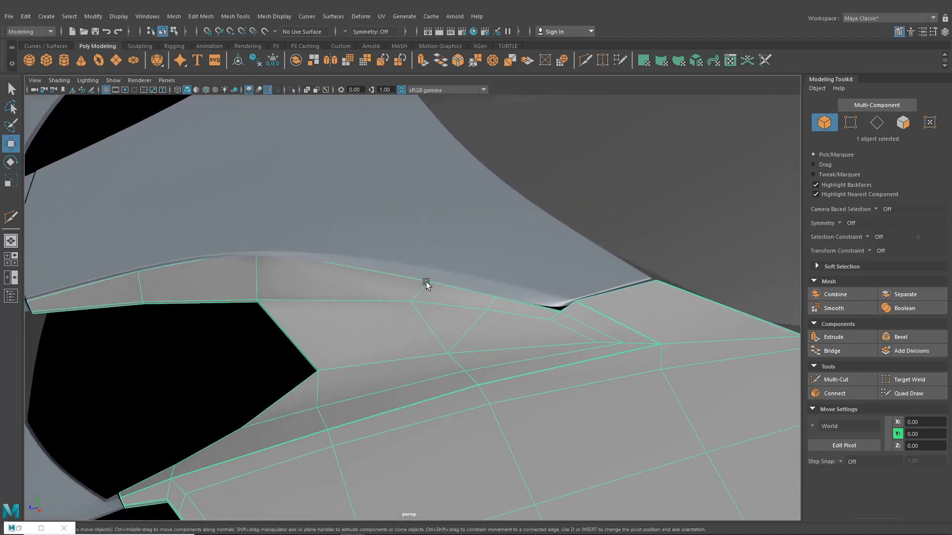
scroll(528, 311, "up", 3)
middle_click_drag(636, 328, 358, 311, "alt")
scroll(541, 322, "up", 4)
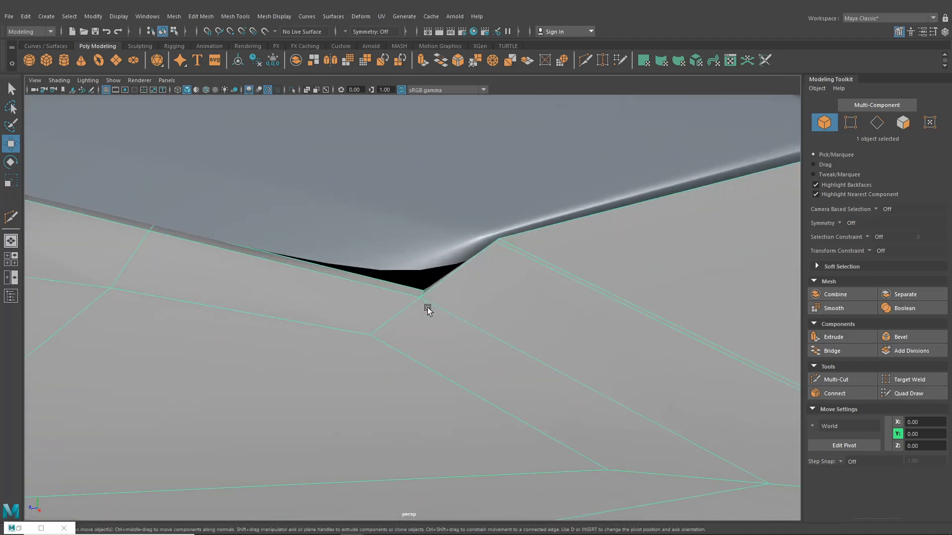
scroll(445, 349, "down", 4)
left_click_drag(445, 348, 452, 340, "alt")
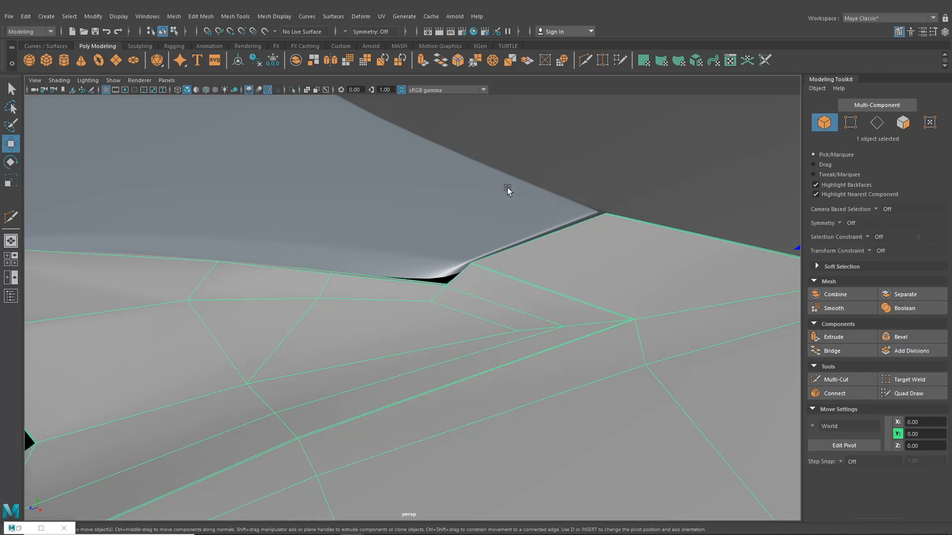
left_click(586, 60)
middle_click_drag(435, 245, 412, 275, "alt")
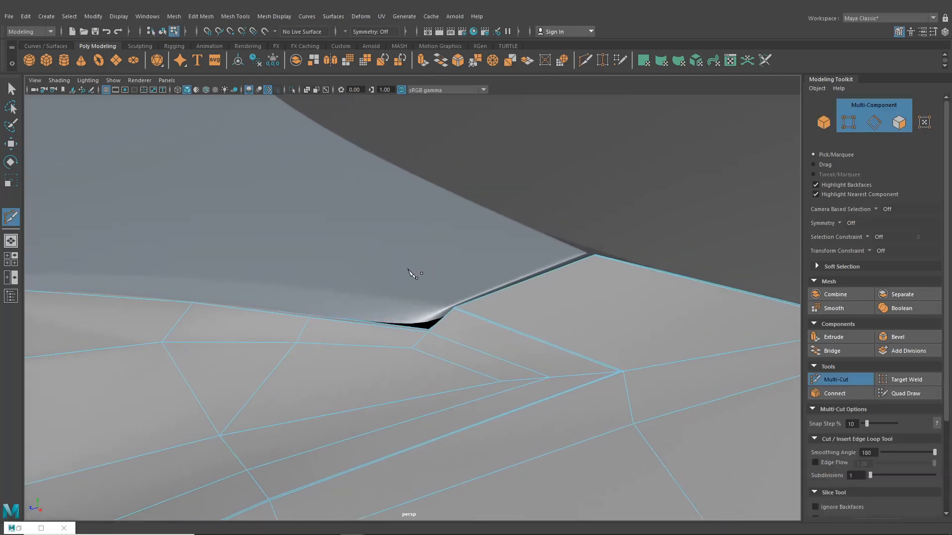
right_click_drag(412, 274, 464, 327, "alt")
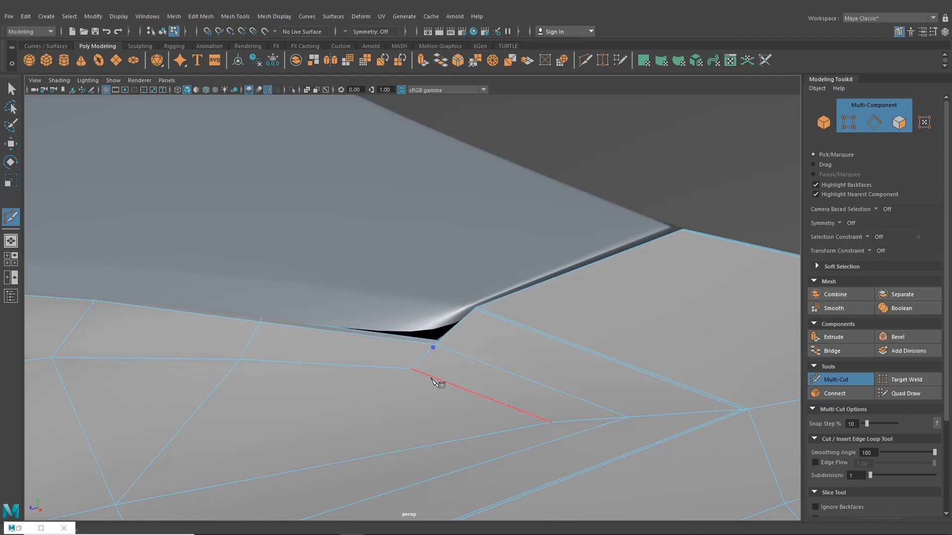
scroll(425, 372, "down", 5)
middle_click_drag(340, 363, 450, 345, "alt")
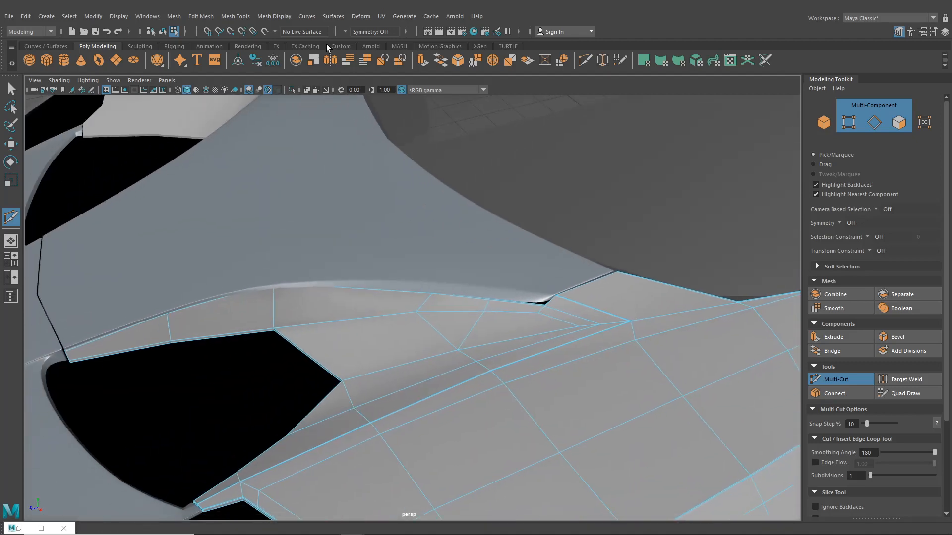
Insert an edge loop on the fender close to its hood-side border above the headlight opening
left_click(259, 18)
mouse_move(244, 17)
left_click(257, 91)
right_click_drag(340, 194, 446, 229, "alt")
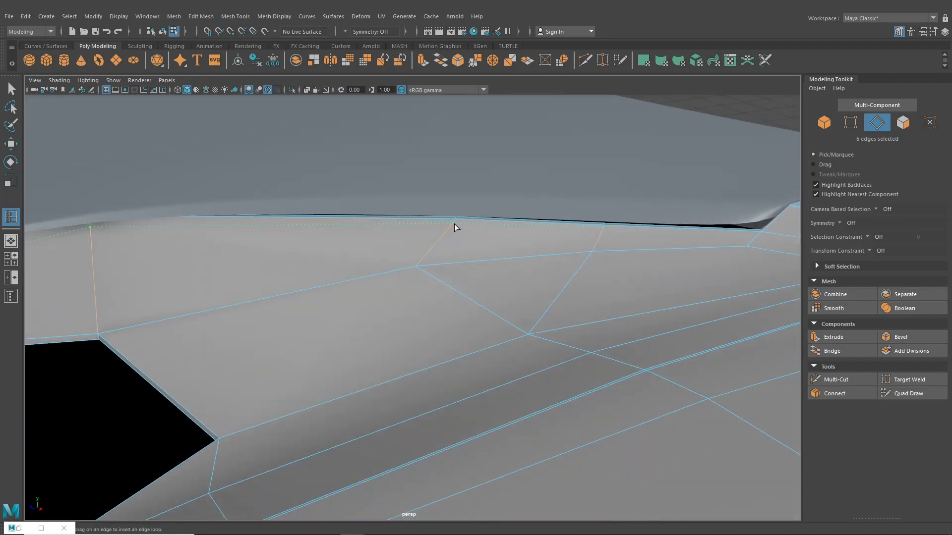
Set the transform constraint to Edge Slide and slide the new loop's vertex above the headlight opening's upper corner toward the hood-side border
left_click(11, 145)
right_click_drag(245, 251, 198, 251)
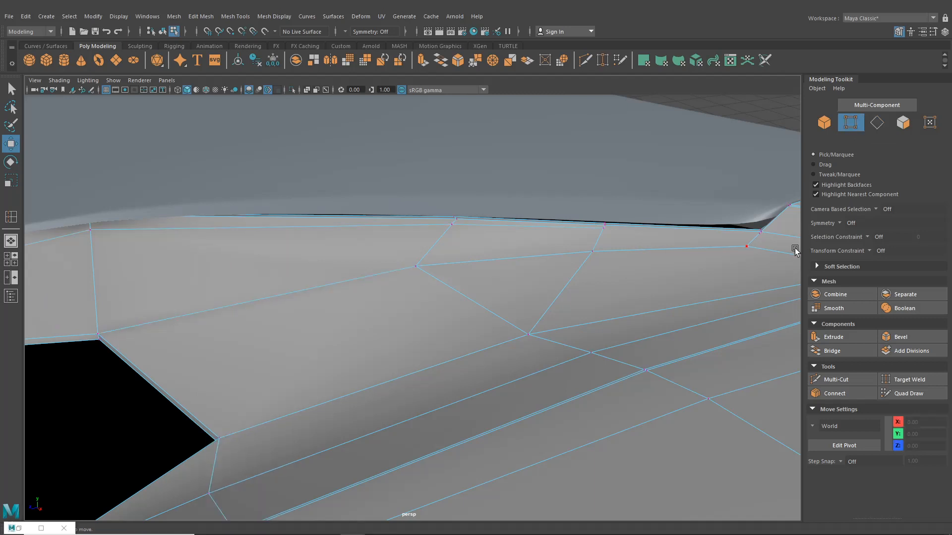
left_click(869, 251)
left_click(907, 262)
scroll(529, 246, "up", 3)
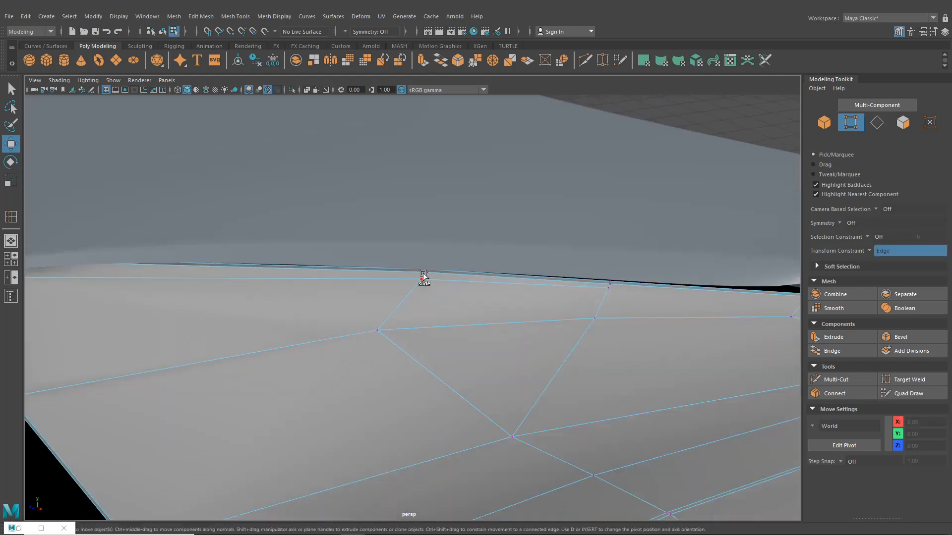
left_click(422, 278)
left_click_drag(402, 264, 525, 223, "alt")
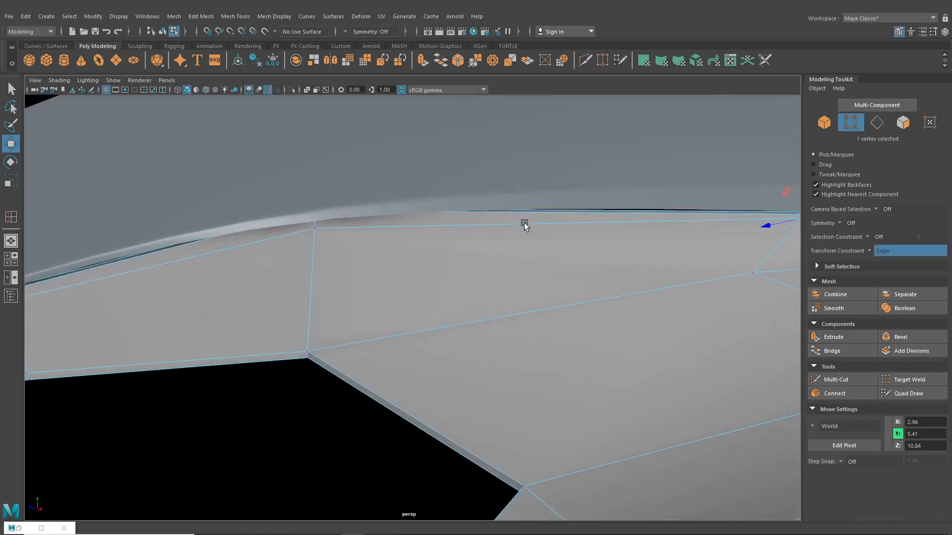
left_click(314, 229)
scroll(344, 223, "up", 3)
left_click_drag(347, 173, 348, 160)
left_click_drag(349, 159, 365, 146, "alt")
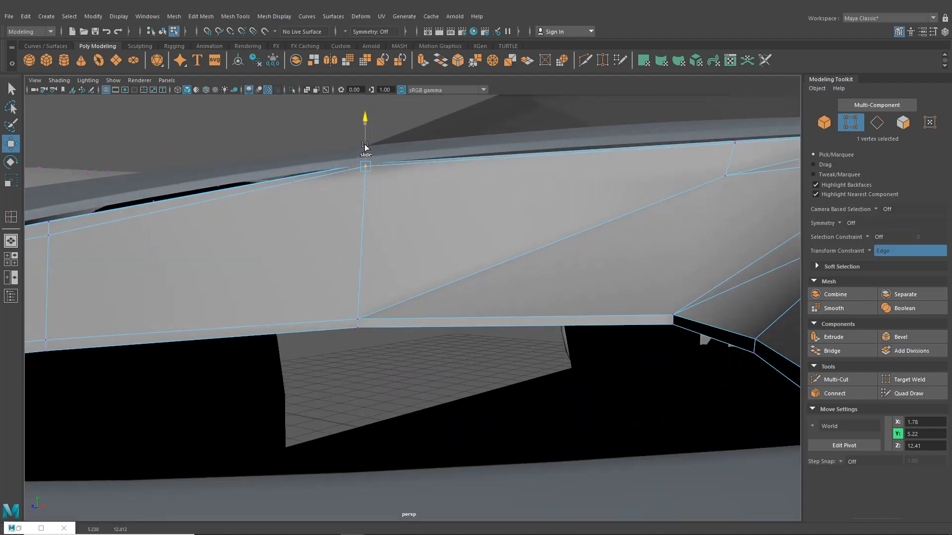
Slide the loop's next vertex toward the front up to Y 4.94 and its front-end vertex to X 1.21
middle_click_drag(210, 223, 406, 214, "alt")
left_click_drag(332, 186, 334, 176)
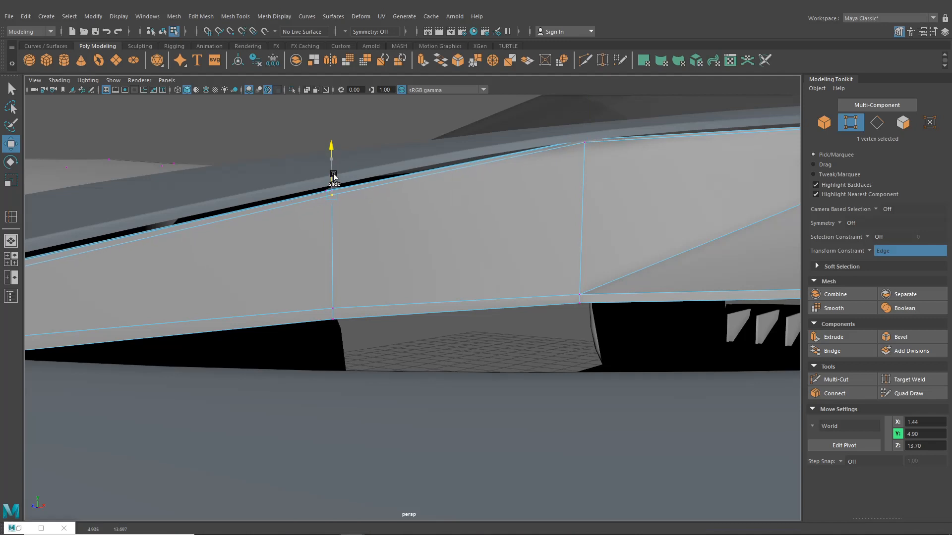
left_click_drag(319, 213, 421, 224, "alt")
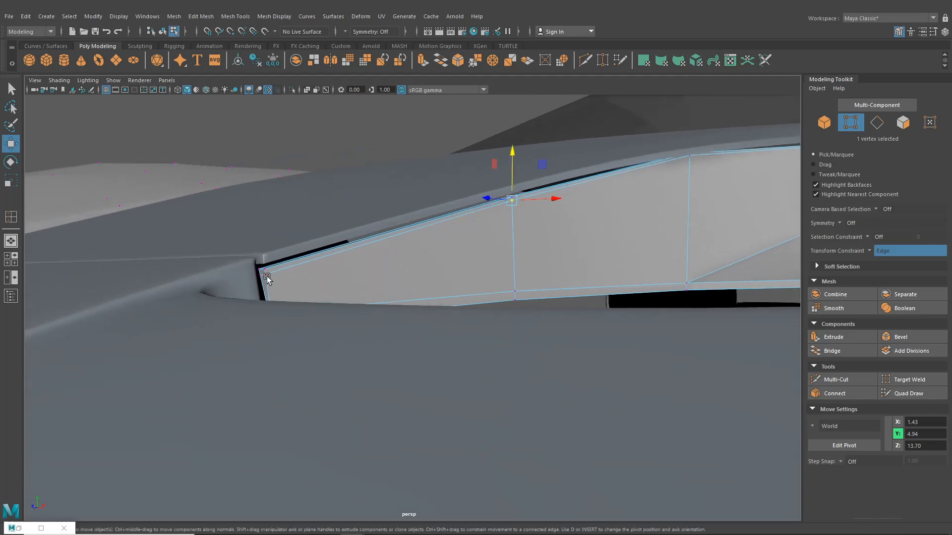
left_click(269, 255)
key("ctrl+z")
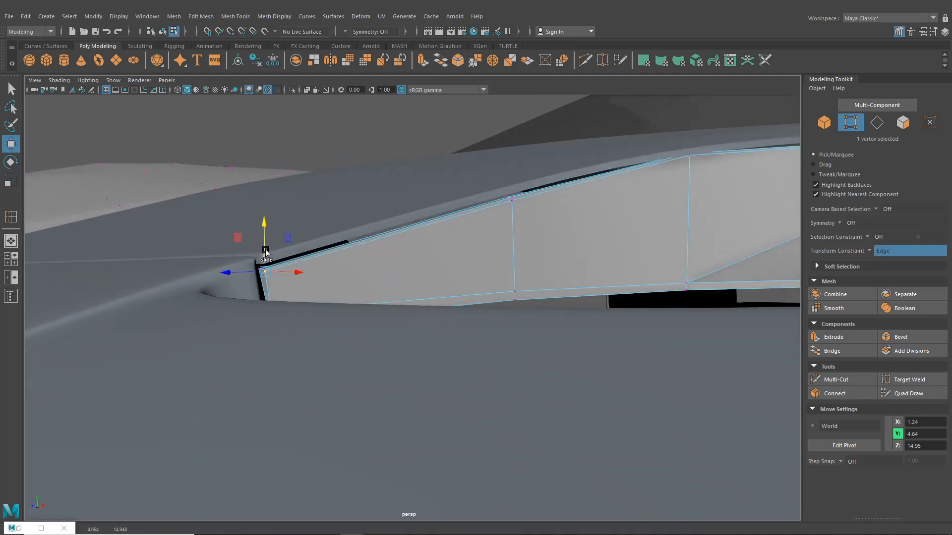
left_click_drag(266, 255, 364, 232, "alt")
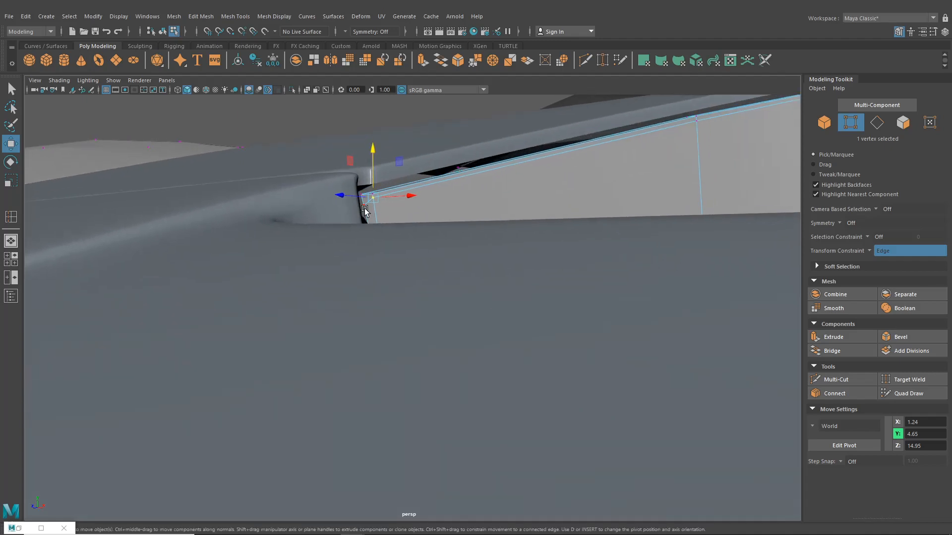
left_click_drag(364, 186, 364, 180)
right_click_drag(419, 176, 223, 272, "alt")
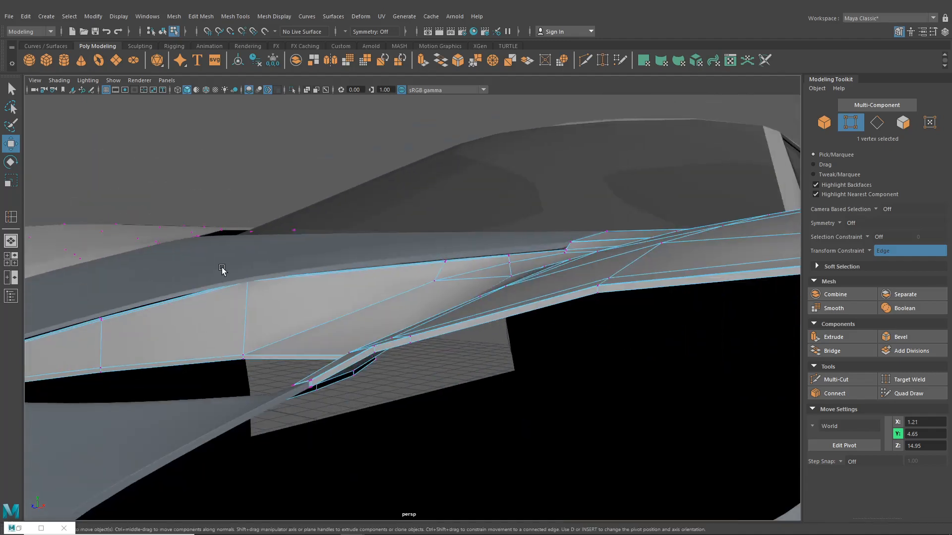
Multi-Cut the fender from the new loop's rear end around the inner corner and along the hood-side border to the windshield end
left_click_drag(223, 272, 273, 323, "alt")
right_click_drag(272, 323, 301, 295, "alt")
left_click(236, 17)
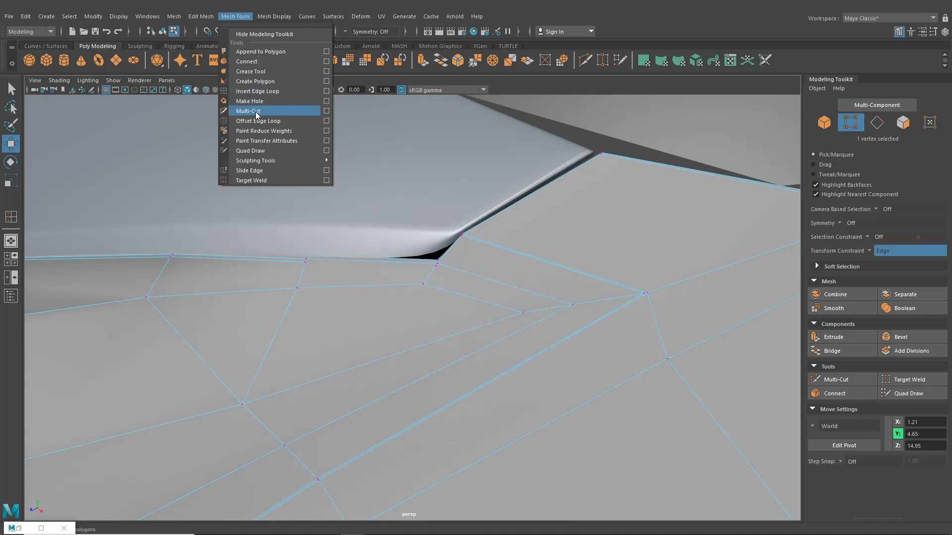
left_click(258, 111)
left_click_drag(347, 223, 208, 310, "alt")
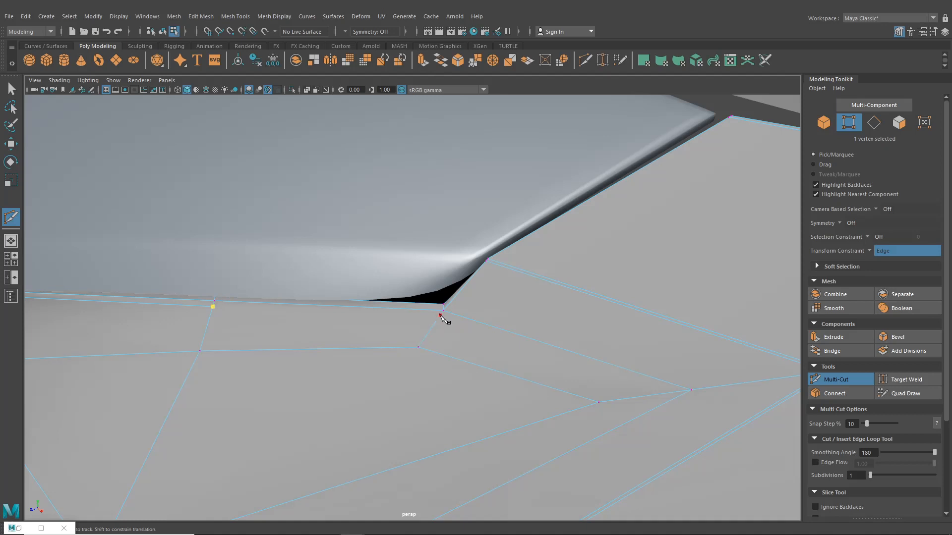
right_click_drag(447, 326, 510, 365, "alt")
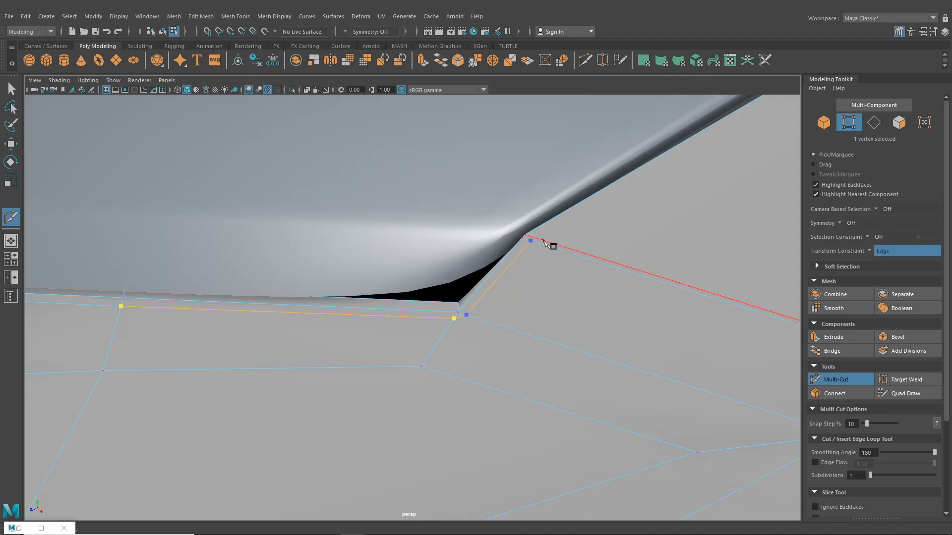
left_click_drag(535, 242, 355, 273, "alt")
right_click_drag(356, 274, 479, 275, "alt")
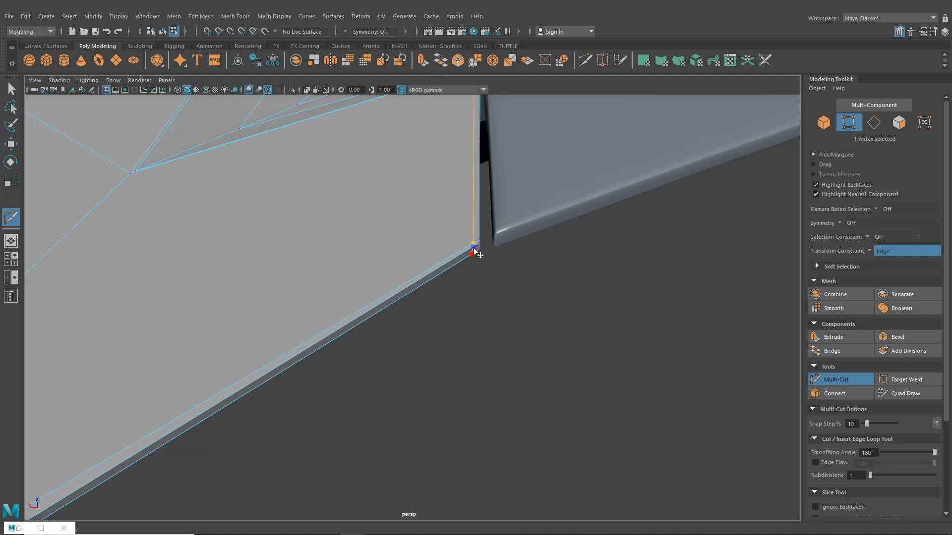
right_click_drag(477, 254, 488, 246, "alt")
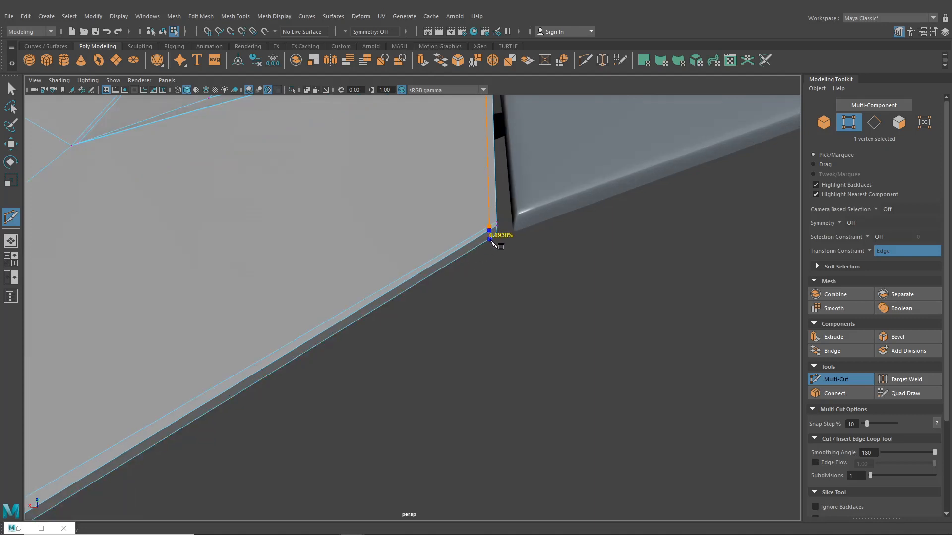
left_click_drag(488, 293, 526, 288, "alt")
left_click(357, 280)
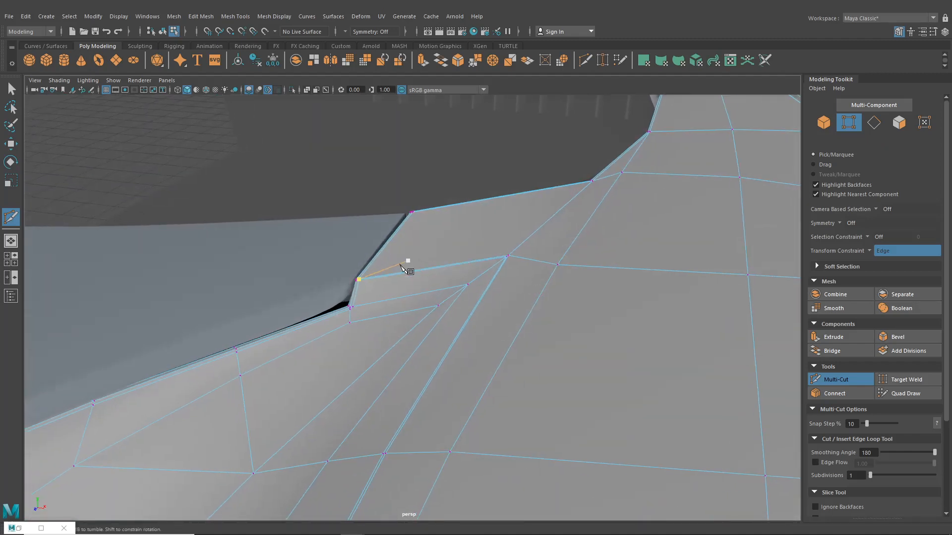
left_click(11, 90)
Merge the two neighbouring cut vertices at the fender's inner corner and slide the merged vertex to X 3.82
left_click_drag(330, 228, 376, 255, "alt")
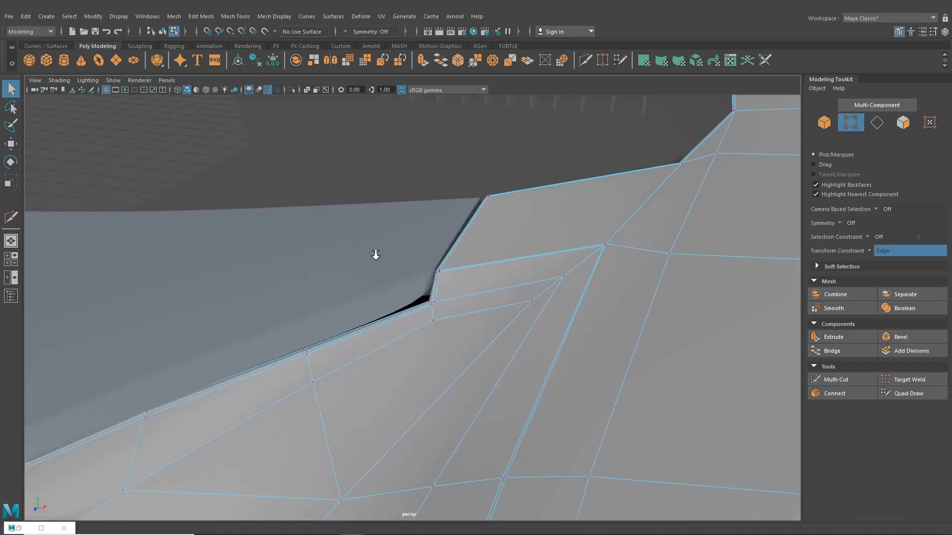
right_click_drag(376, 255, 481, 409, "alt")
left_click_drag(480, 409, 507, 340, "alt")
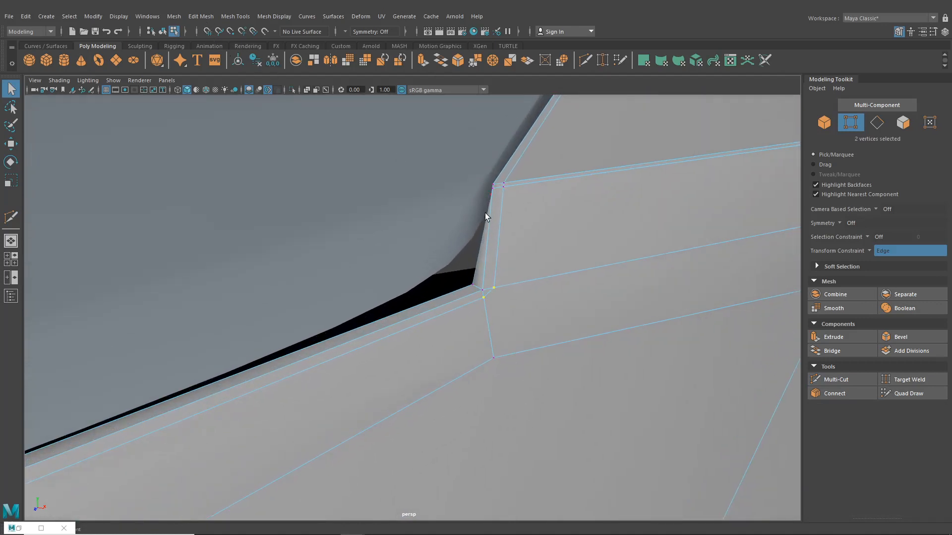
left_click_drag(485, 213, 534, 276, "alt")
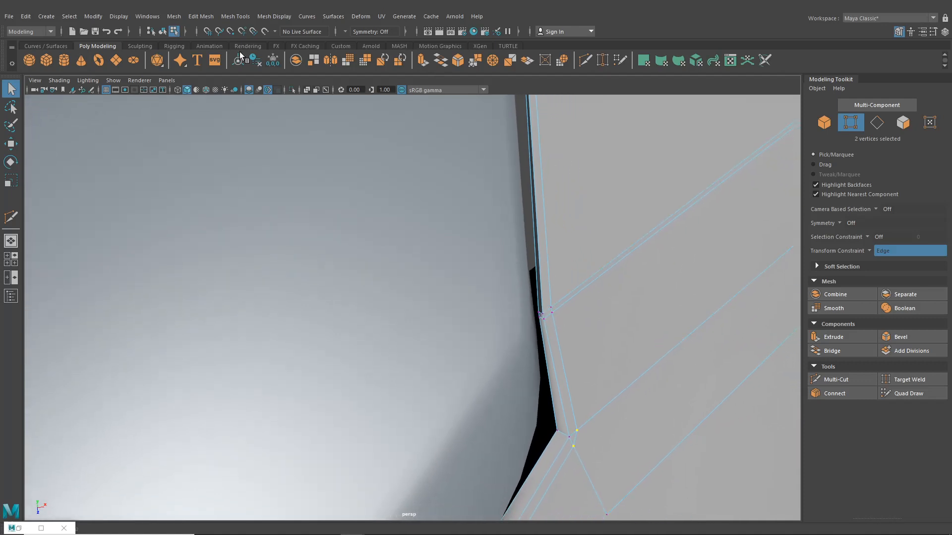
left_click(200, 17)
left_click(233, 122)
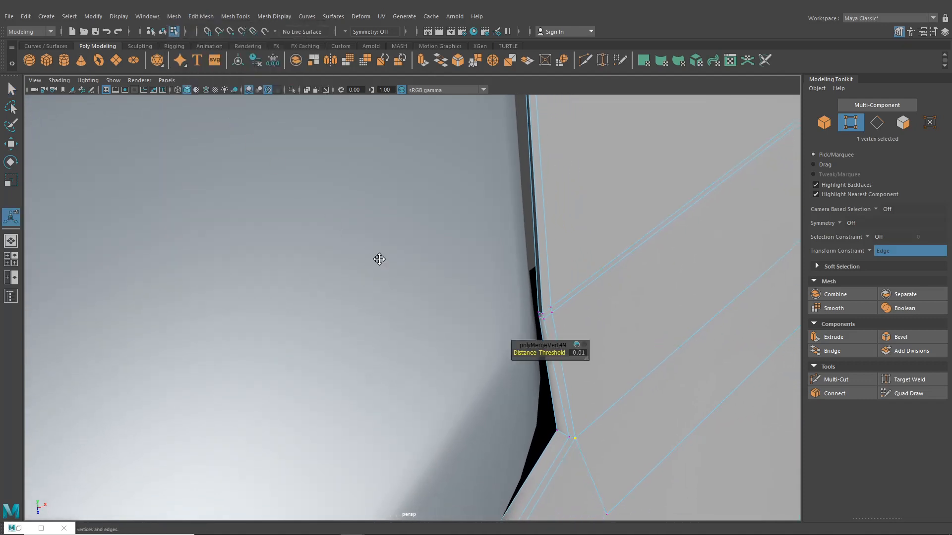
left_click_drag(379, 260, 164, 198, "alt")
left_click(12, 145)
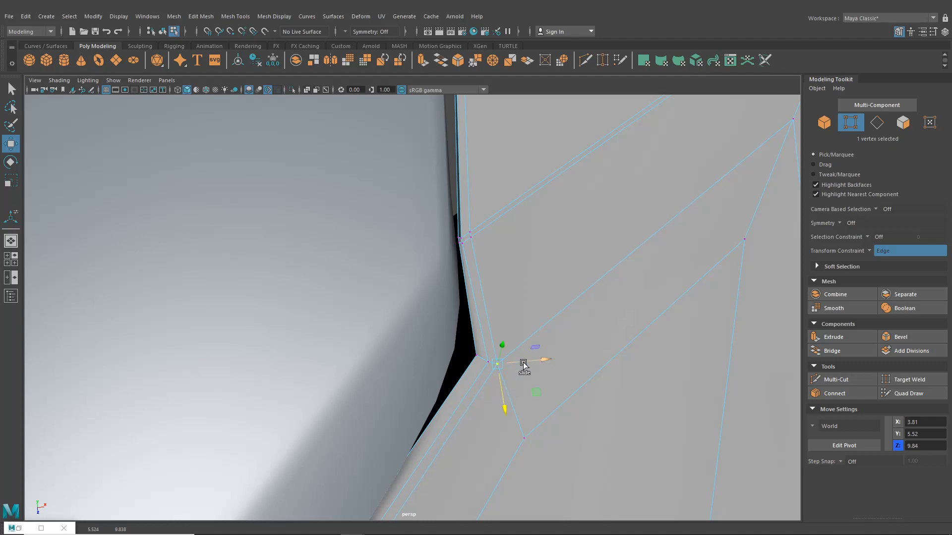
left_click_drag(504, 393, 453, 265, "alt")
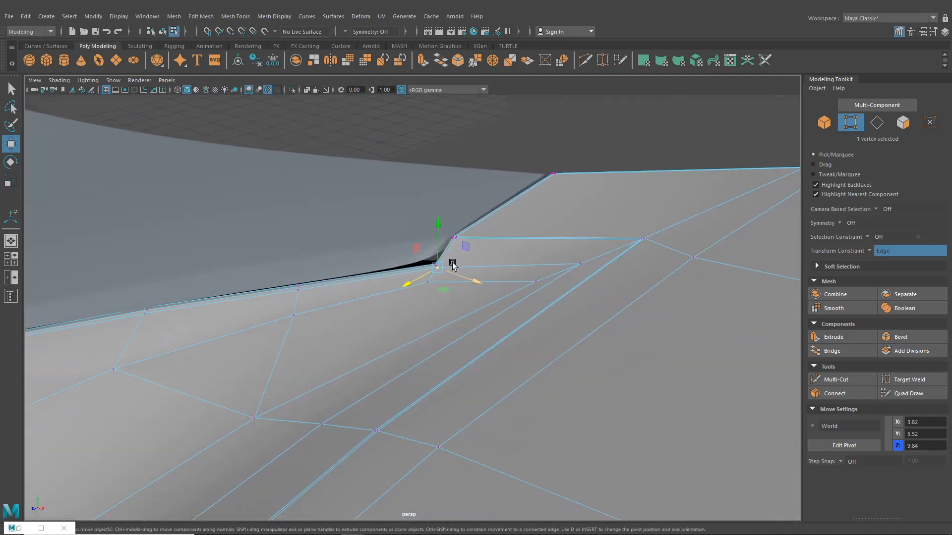
Turn on the fender's smooth preview and return to object mode with nothing selected
scroll(462, 288, "down", 3)
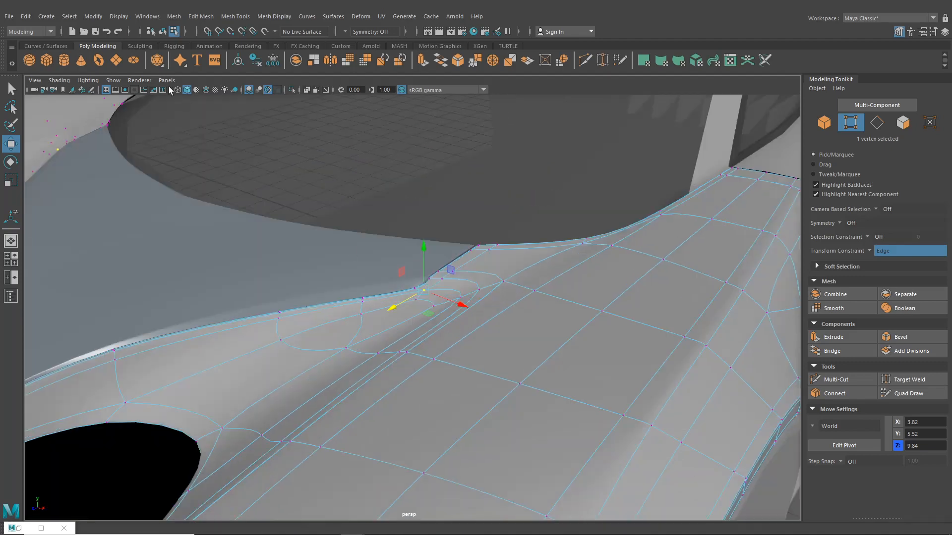
left_click(163, 31)
scroll(384, 263, "down", 5)
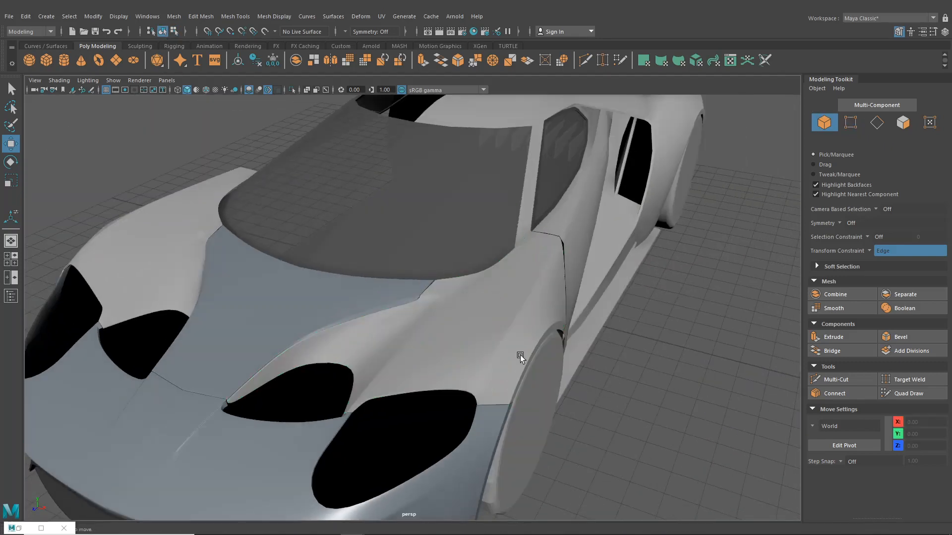
Turn off the edge transform constraint and move the fender's corner vertices where hood and windshield meet to X 3.84, Z 8.93 in the top view
scroll(483, 332, "up", 5)
scroll(483, 332, "up", 4)
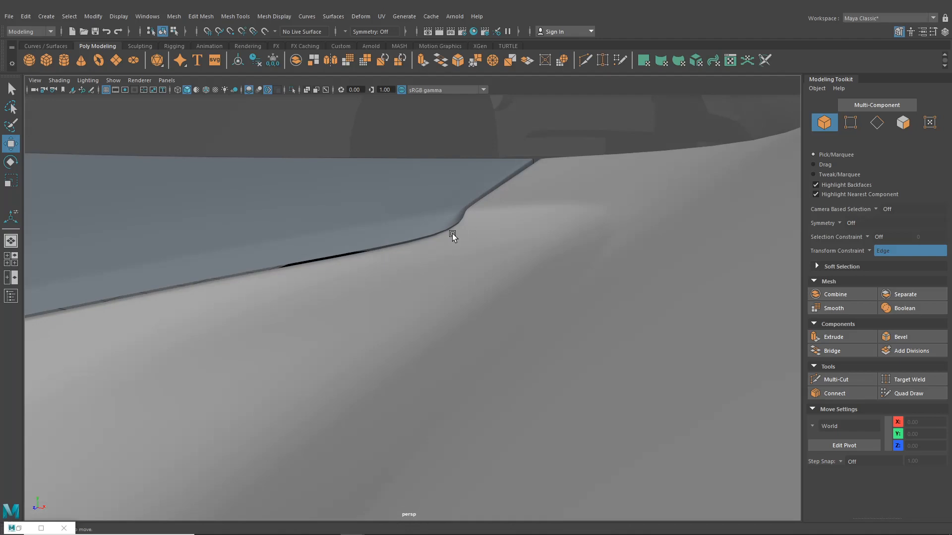
left_click_drag(463, 224, 491, 396, "alt")
left_click(449, 248)
left_click(431, 225)
key("F9")
key("space")
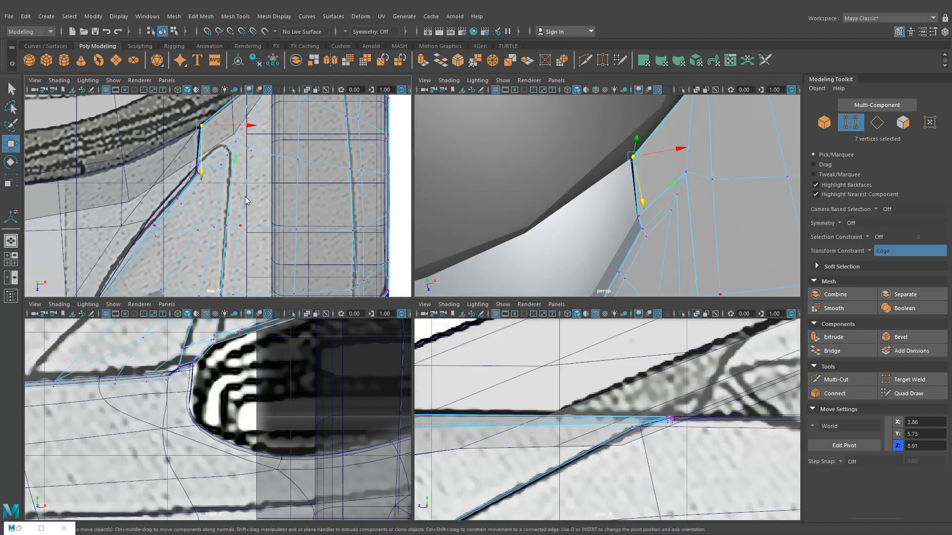
key("space")
right_click_drag(355, 270, 496, 290, "alt")
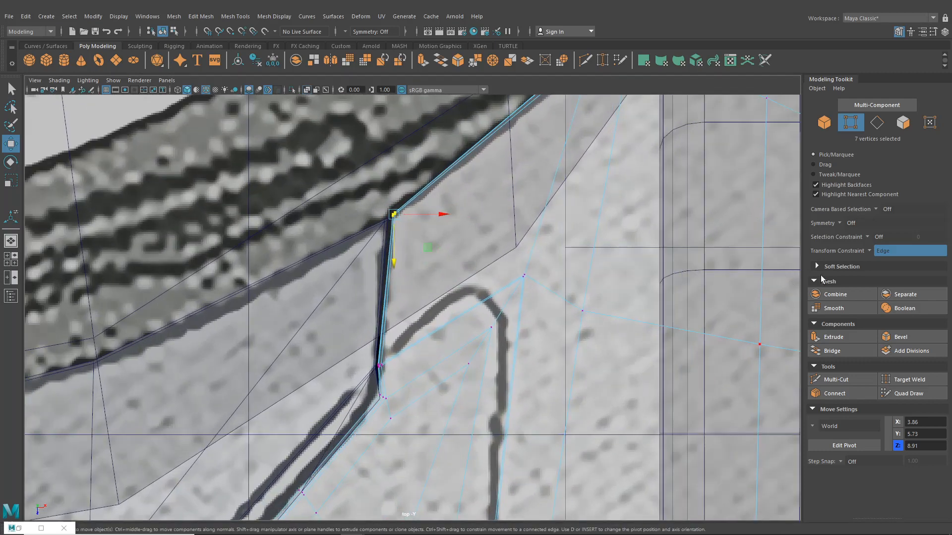
left_click(868, 250)
left_click(879, 256)
right_click_drag(405, 221, 409, 245, "alt")
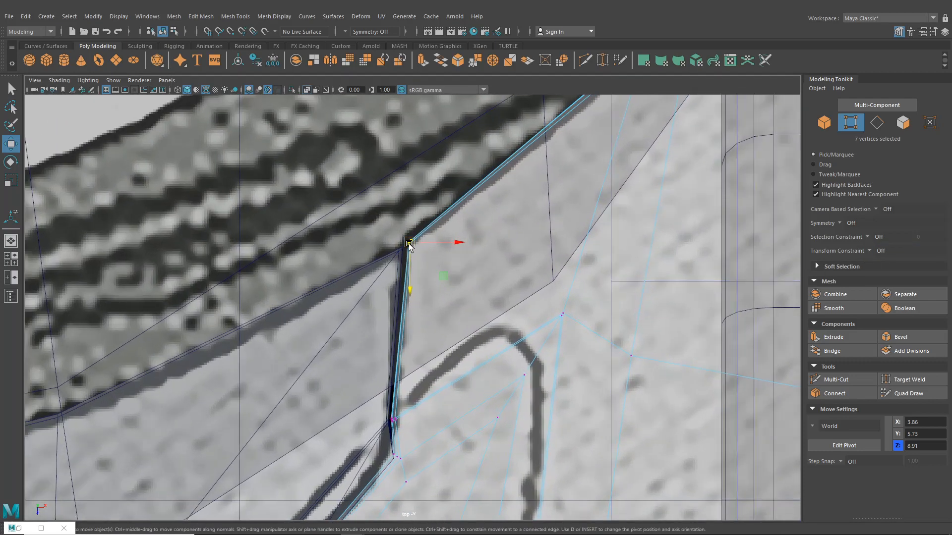
left_click_drag(409, 245, 409, 250)
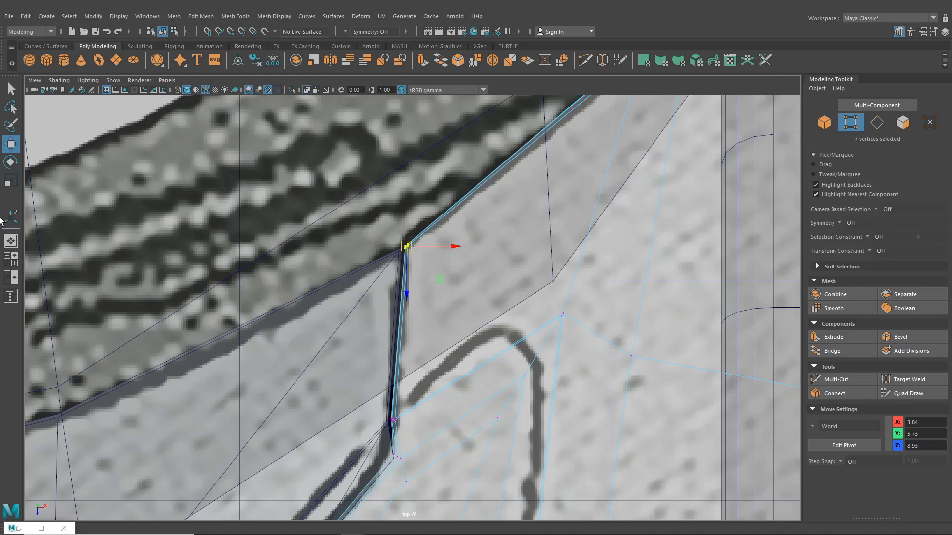
left_click(18, 239)
mouse_move(331, 276)
left_mouse_down("alt")
mouse_move(377, 285)
mouse_move(379, 247)
mouse_move(393, 332)
mouse_move(462, 302)
mouse_move(471, 278)
mouse_move(468, 253)
mouse_move(416, 210)
mouse_move(415, 221)
mouse_move(426, 214)
mouse_move(231, 66)
left_mouse_up("alt")
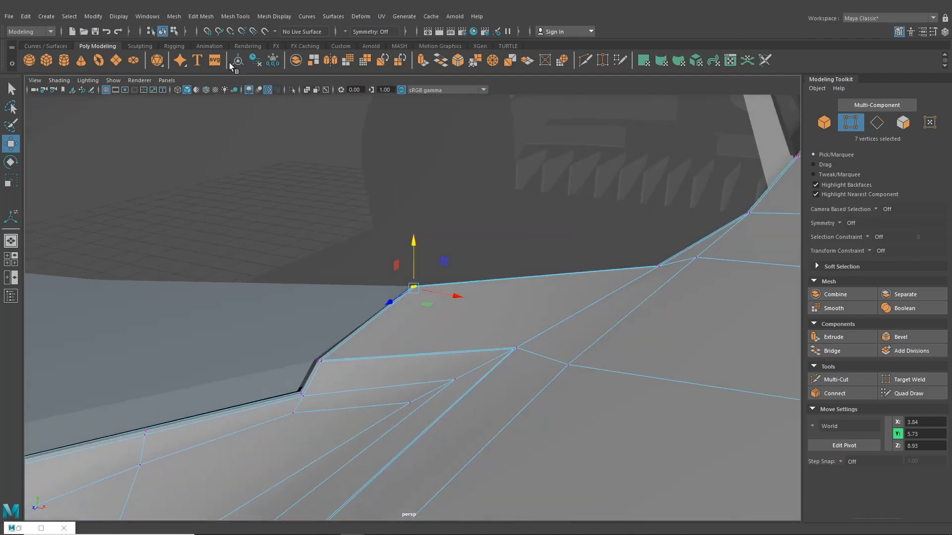
Return to object mode with the fender smoothed and examine its inner corner and border against the hood edge
left_click(162, 31)
left_click_drag(495, 323, 346, 350, "alt")
left_click(410, 351)
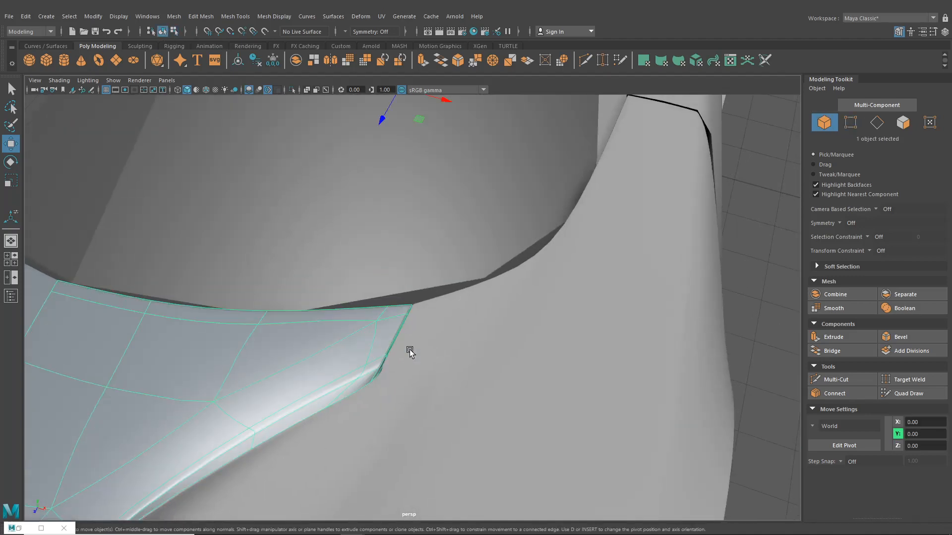
left_click_drag(410, 350, 720, 334, "alt")
middle_click_drag(405, 323, 424, 319, "alt")
scroll(424, 318, "up", 4)
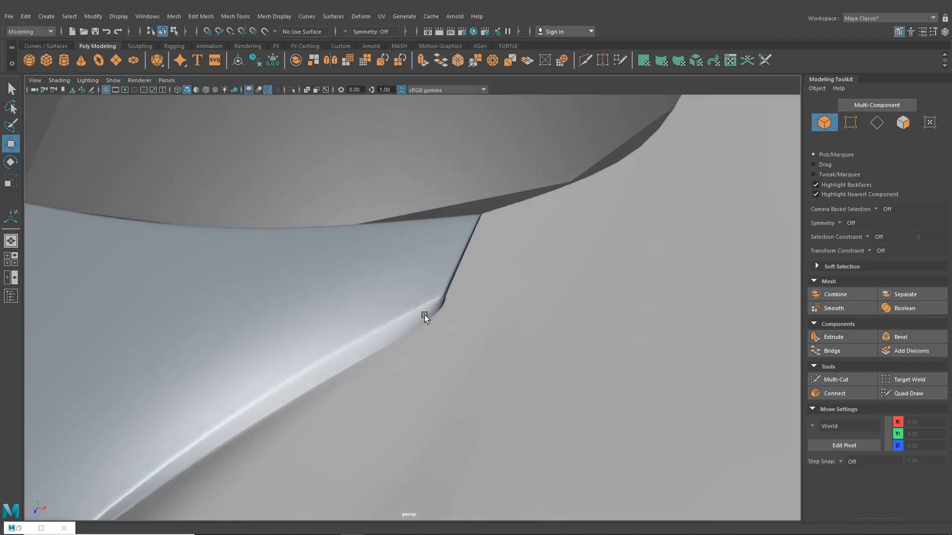
left_click_drag(424, 314, 453, 308, "alt")
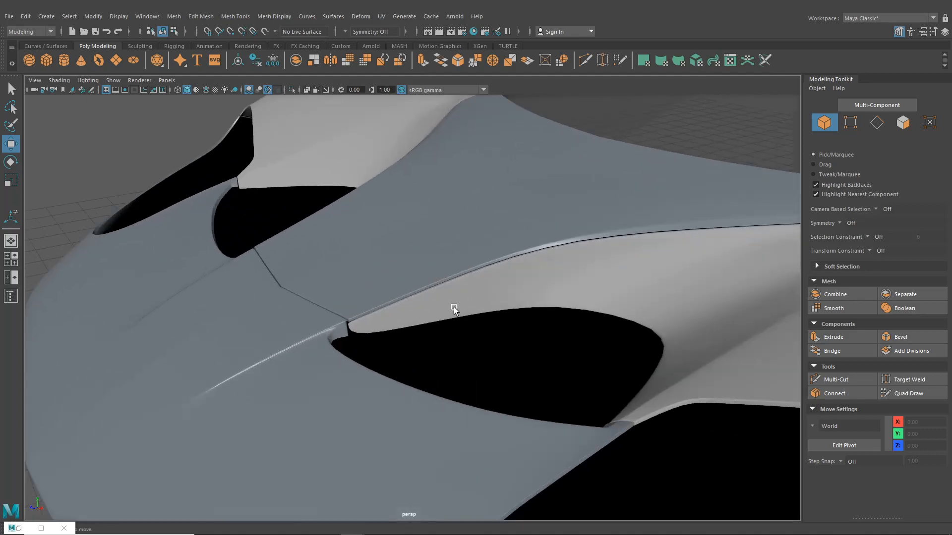
Show the fender unsmoothed and insert an edge loop close to its narrow front tip above the inner headlight opening
left_click(441, 300)
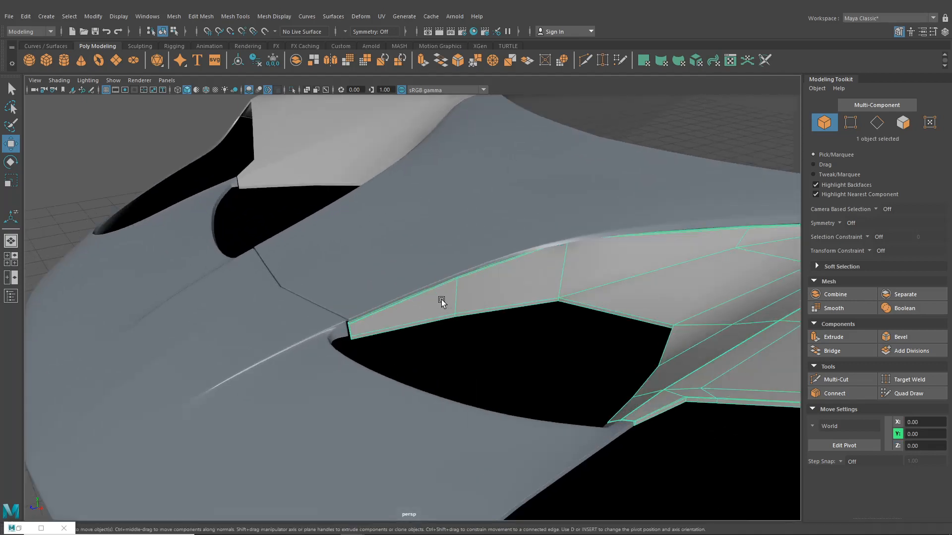
scroll(446, 287, "up", 3)
scroll(470, 265, "up", 2)
left_click(237, 16)
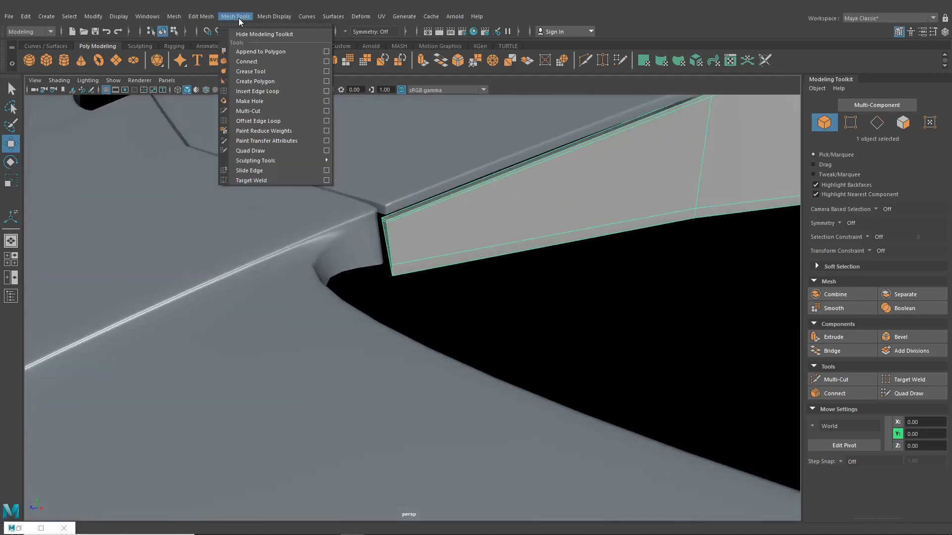
left_click(264, 90)
scroll(377, 300, "up", 2)
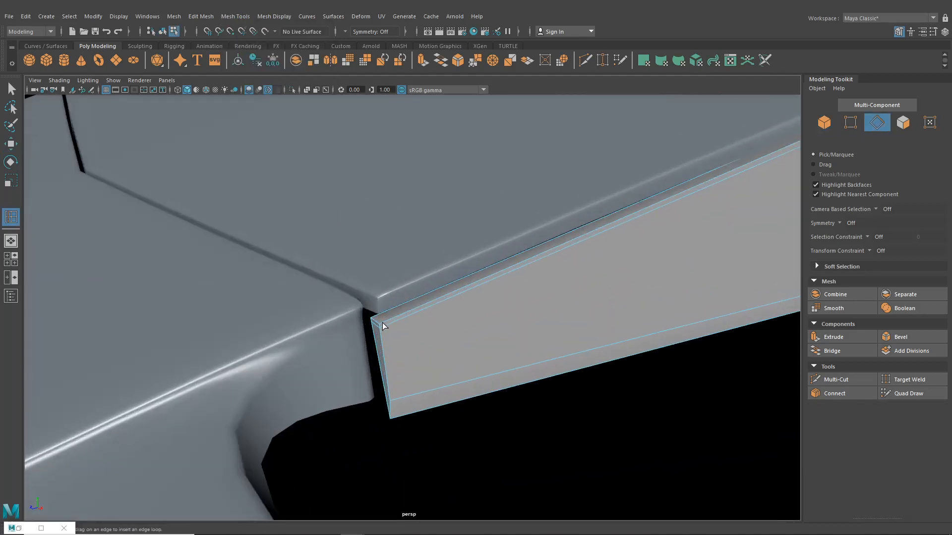
left_click(381, 324)
right_click_drag(382, 325, 148, 208, "alt")
left_click_drag(149, 208, 74, 129, "alt")
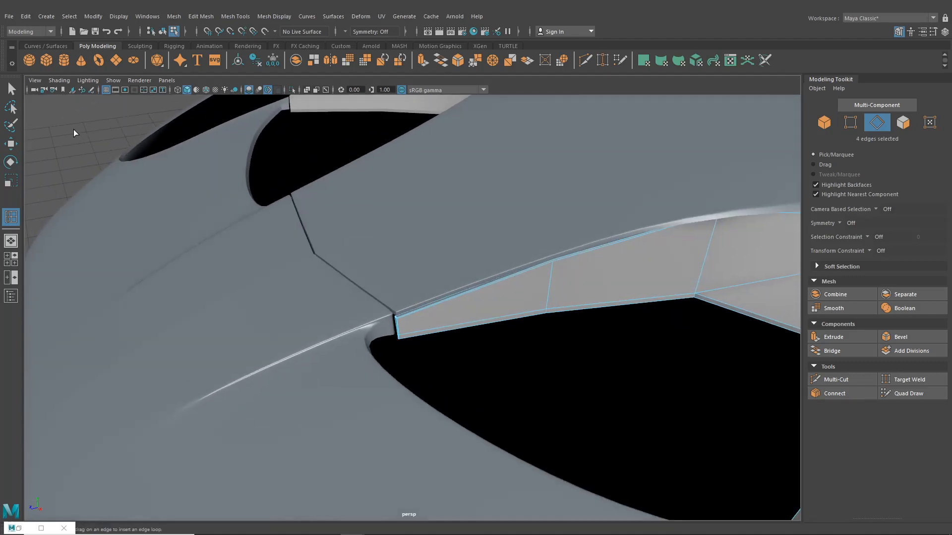
Return to object mode, turn the fender's smooth preview back on and clear the selection
left_click(162, 31)
scroll(484, 278, "up", 3)
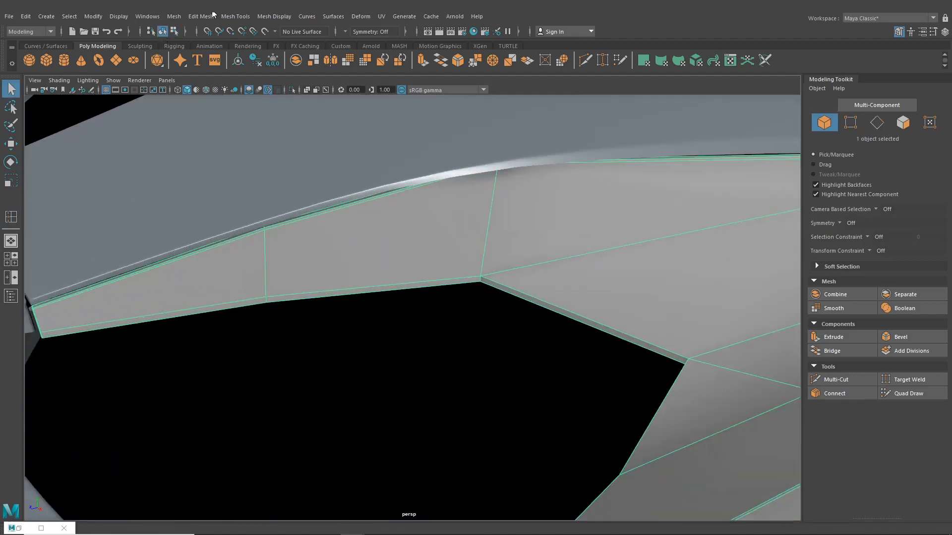
scroll(397, 290, "down", 5)
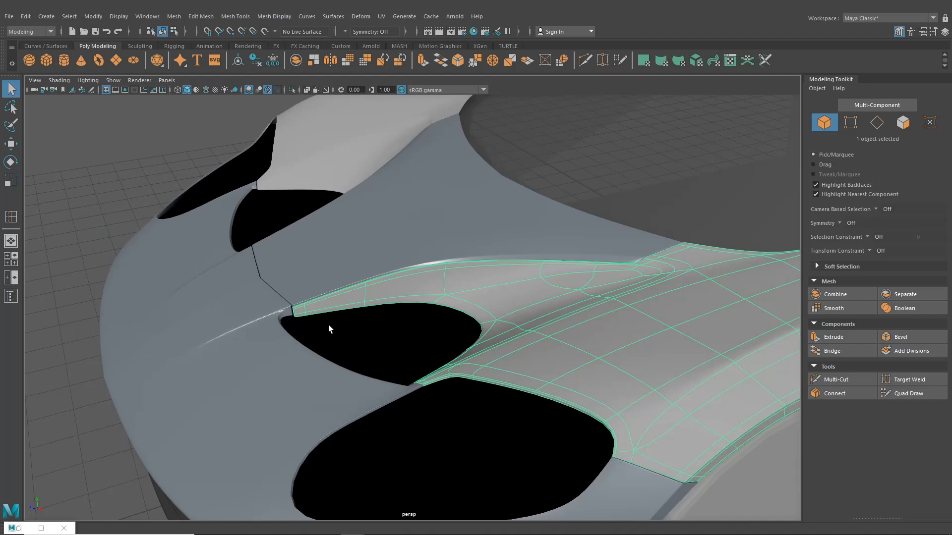
left_click(126, 192)
scroll(347, 317, "up", 3)
mouse_move(377, 337)
left_mouse_down("alt")
mouse_move(468, 324)
mouse_move(471, 345)
mouse_move(386, 363)
mouse_move(429, 361)
mouse_move(303, 342)
mouse_move(217, 312)
mouse_move(220, 304)
mouse_move(347, 304)
mouse_move(384, 339)
mouse_move(399, 375)
mouse_move(370, 320)
left_mouse_up("alt")
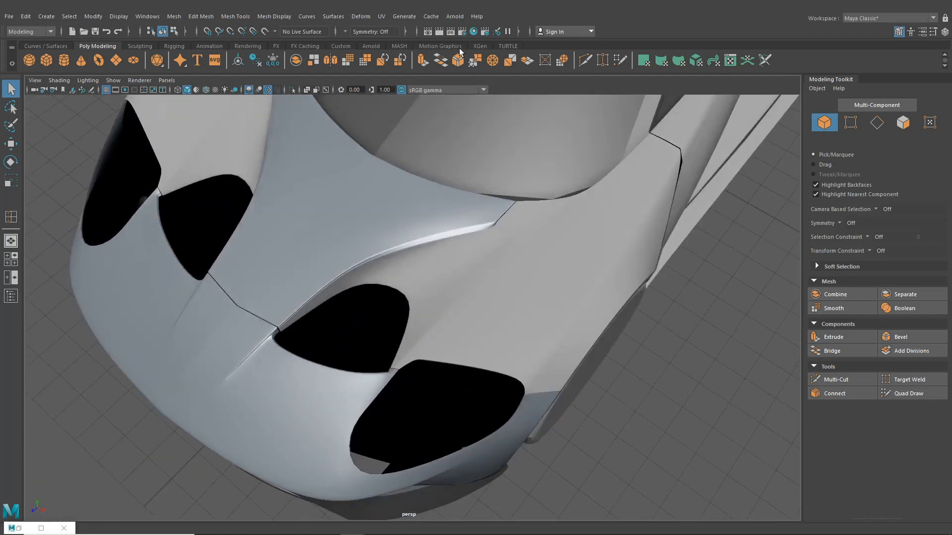
left_click(474, 32)
mouse_move(492, 291)
left_mouse_down("alt")
mouse_move(453, 282)
mouse_move(496, 297)
left_mouse_up("alt")
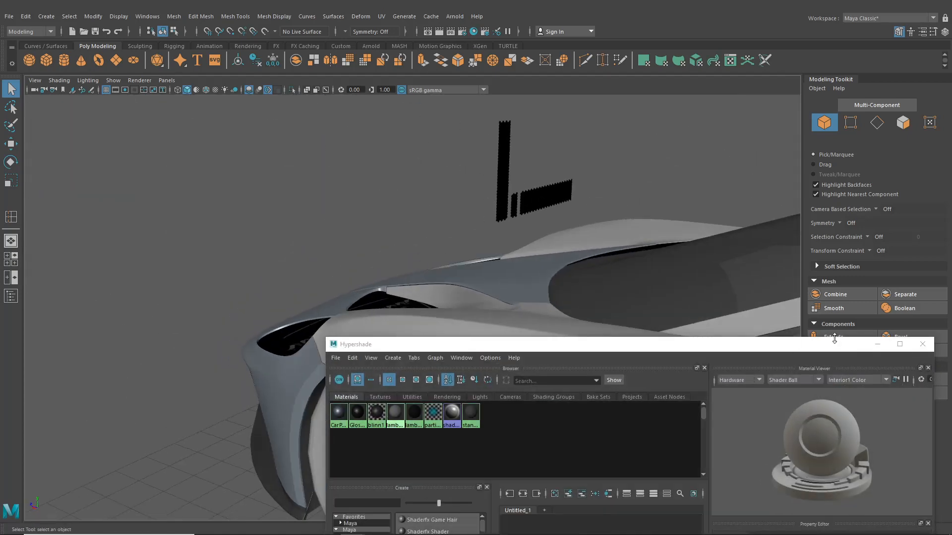
left_click(920, 346)
Insert an edge loop through the thin border rim of the unsmoothed fender, starting at the front end of the wheel-arch lip
middle_click_drag(546, 273, 565, 216, "alt")
scroll(436, 285, "up", 5)
left_click_drag(435, 284, 561, 350, "alt")
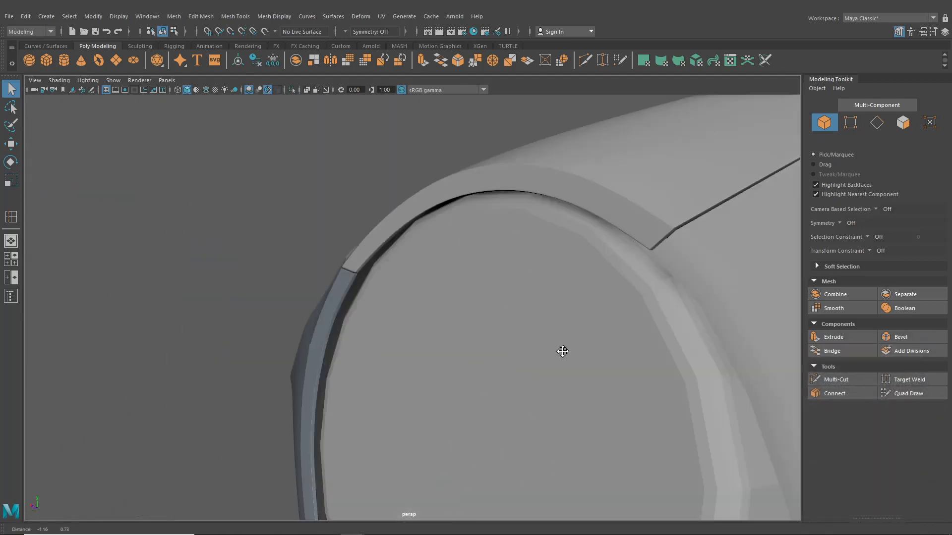
middle_click_drag(403, 245, 474, 307, "alt")
scroll(474, 307, "up", 4)
left_click(474, 311)
left_click_drag(471, 308, 411, 328, "alt")
left_click(235, 16)
left_click(253, 92)
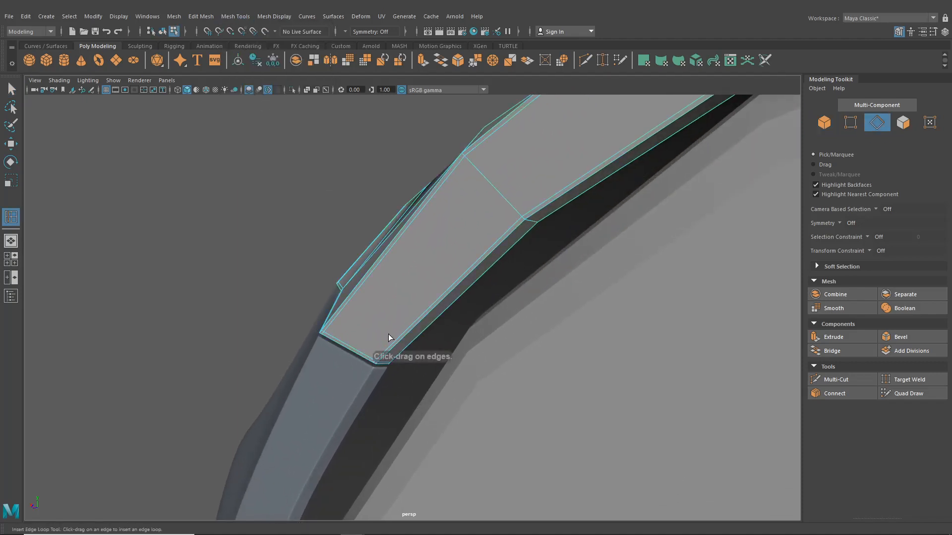
left_click(380, 363)
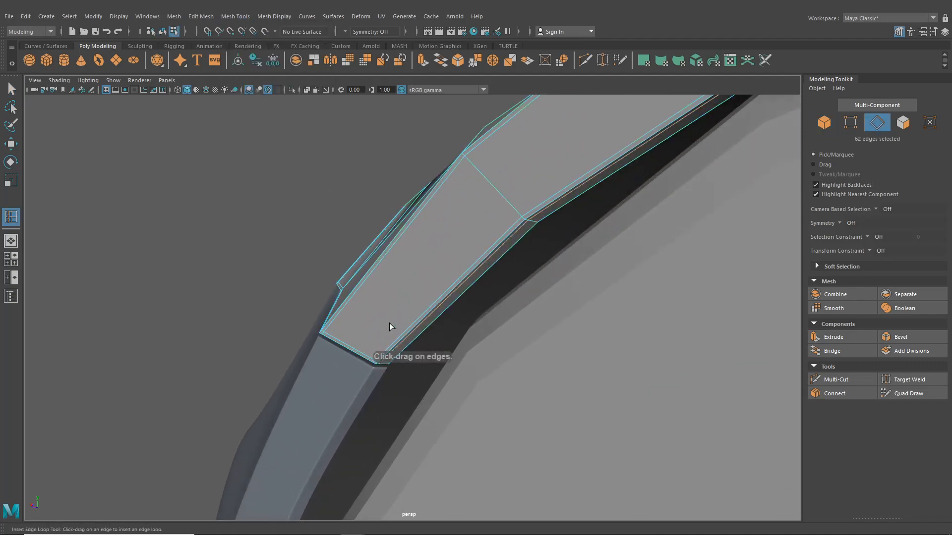
left_click_drag(389, 324, 406, 308, "alt")
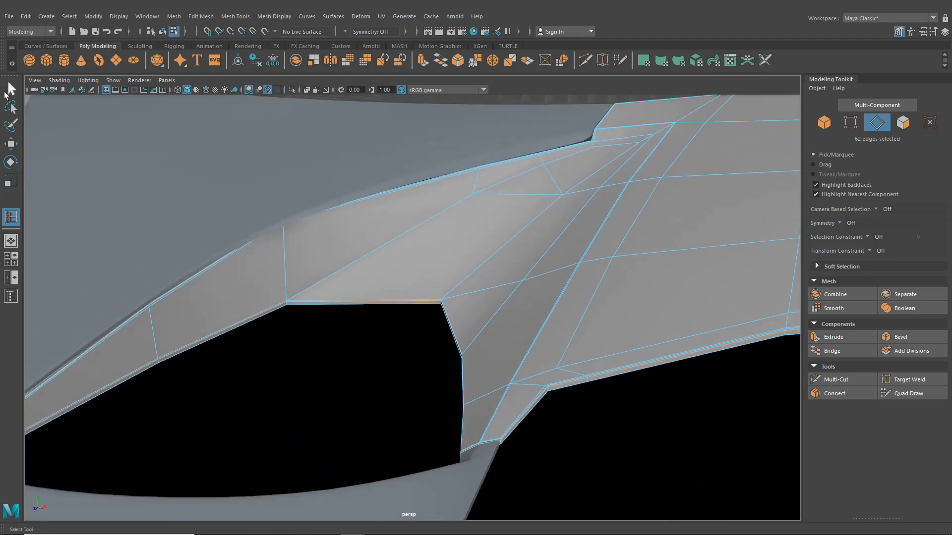
Leave the edge loop tool for object mode, smooth-preview the fender again and deselect it
left_click(164, 32)
scroll(506, 307, "down", 10)
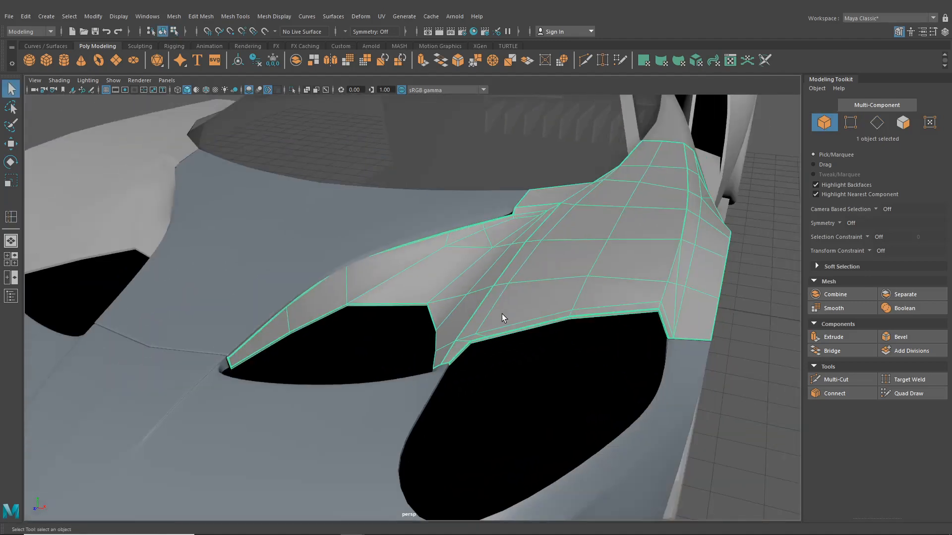
left_click(672, 342)
left_click_drag(671, 342, 495, 242, "alt")
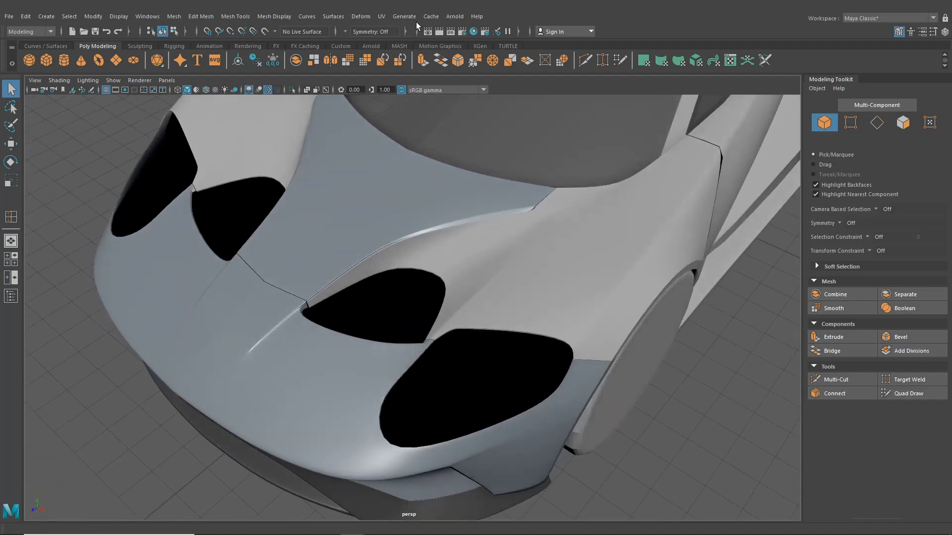
Assign the car paint material from Hypershade to the refined front fender so it matches the hood
left_click(469, 32)
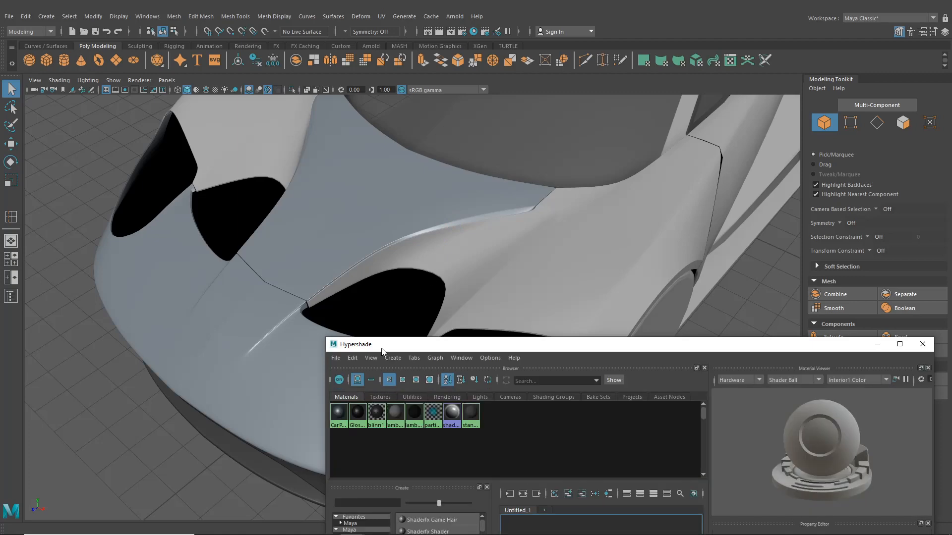
left_click_drag(528, 274, 672, 293, "alt")
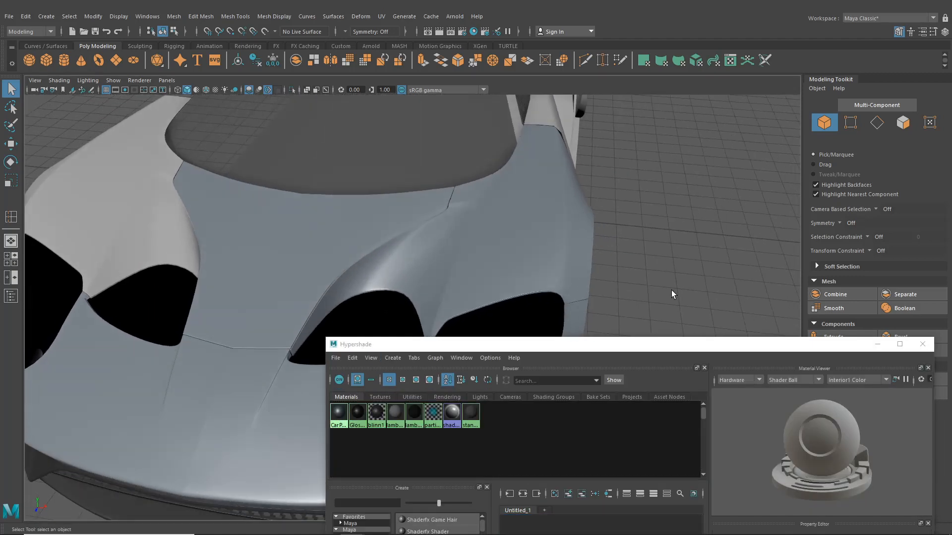
left_click(922, 344)
left_click_drag(504, 263, 466, 274, "alt")
scroll(468, 299, "up", 3)
scroll(447, 272, "down", 4)
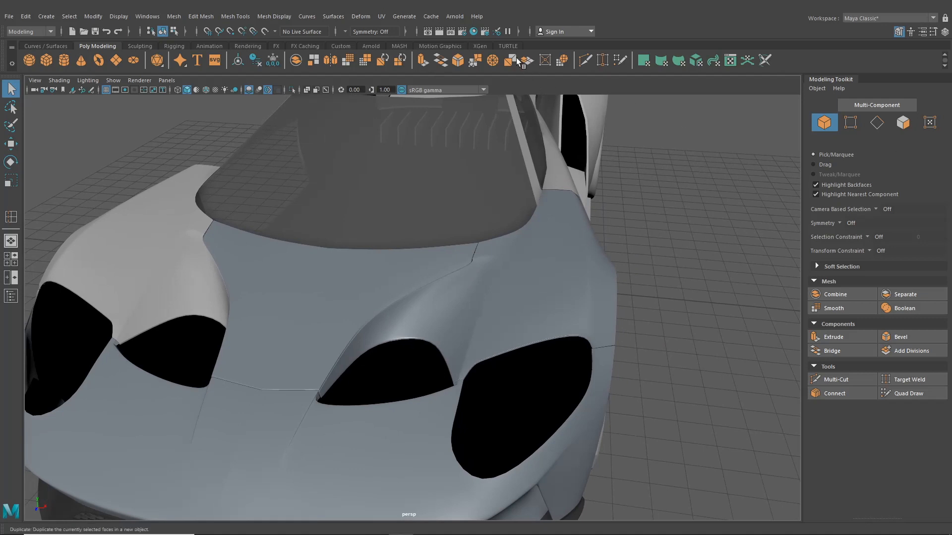
Assign the same car paint material from Hypershade to the opposite front fender
left_click(473, 32)
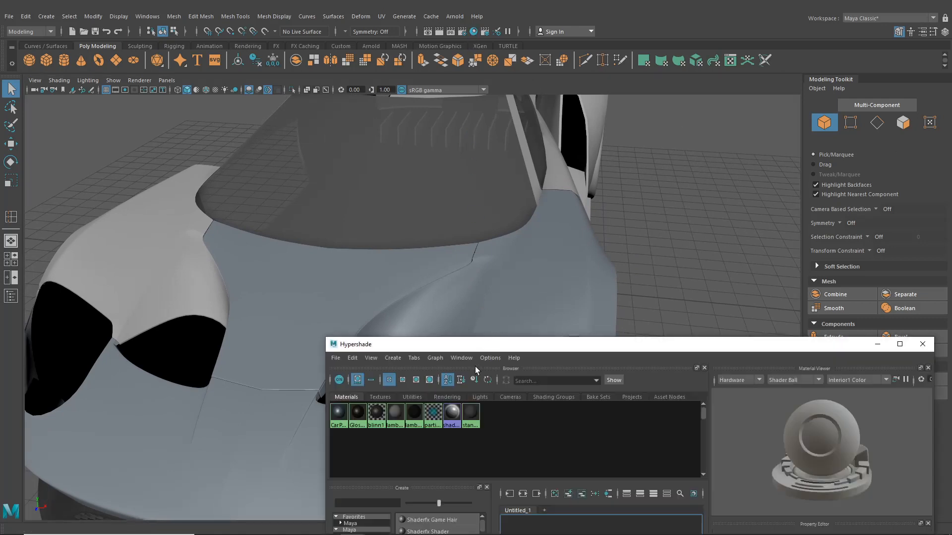
left_click_drag(170, 292, 212, 310, "alt")
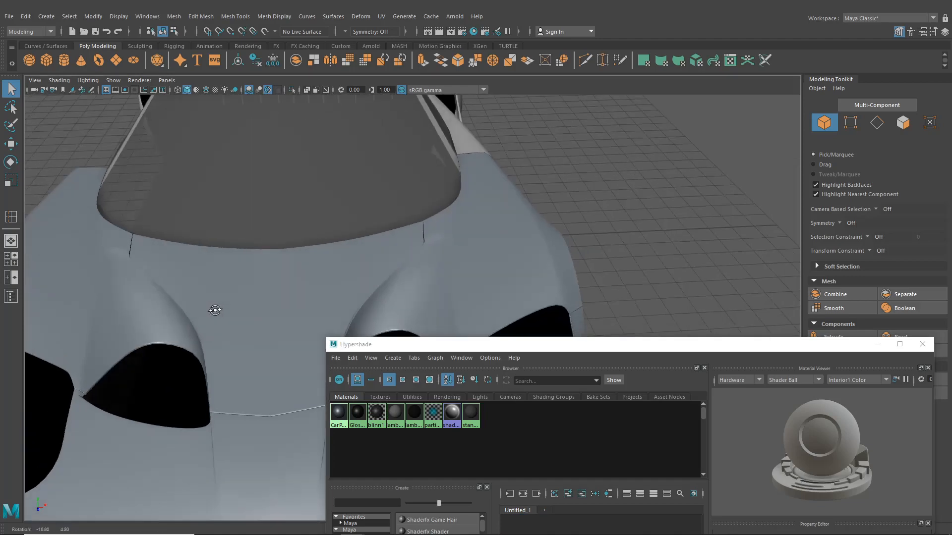
left_click(923, 347)
left_click_drag(429, 257, 435, 283, "alt")
scroll(385, 373, "up", 5)
scroll(244, 449, "down", 5)
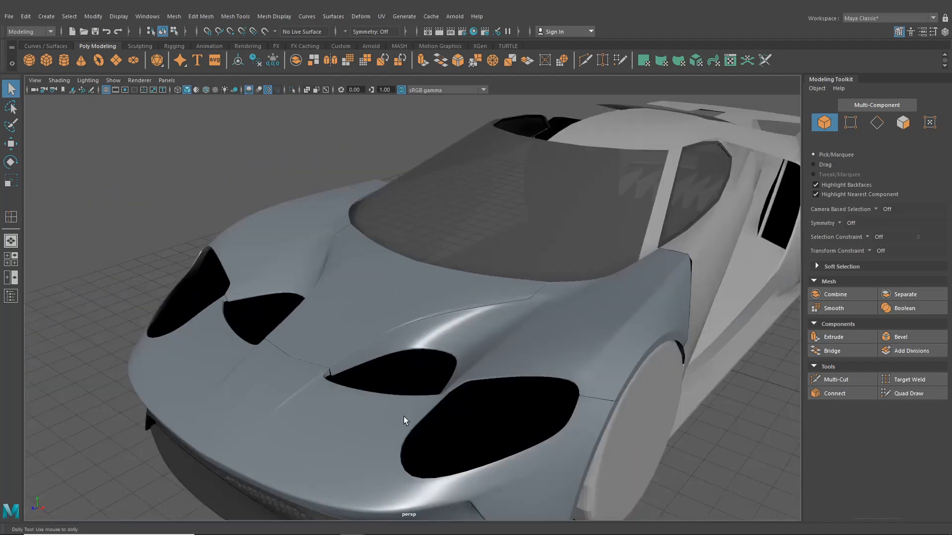
Examine the whole car body from several sides, selecting the windshield pillar and the roof-and-side body panel to inspect their meshes
left_click_drag(404, 416, 449, 385, "alt")
scroll(347, 391, "down", 3)
scroll(412, 368, "up", 6)
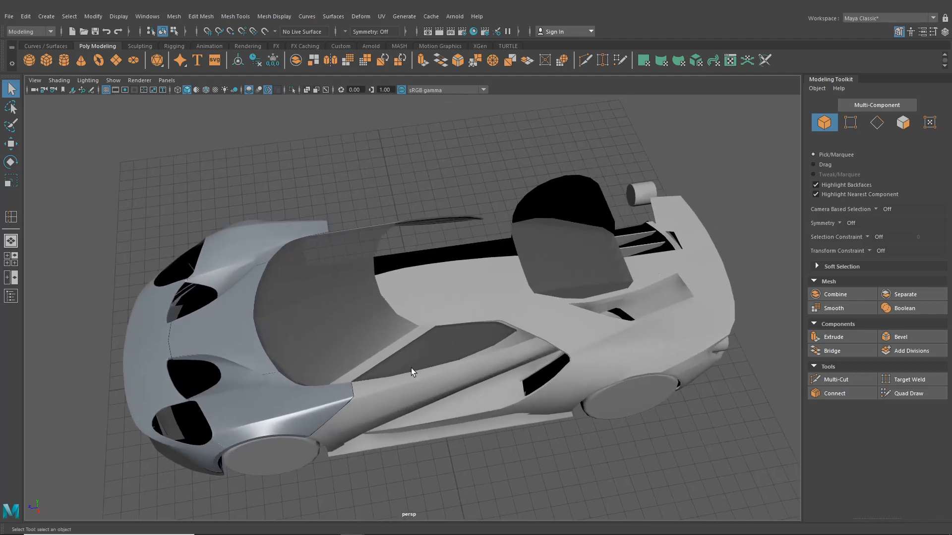
left_click(410, 356)
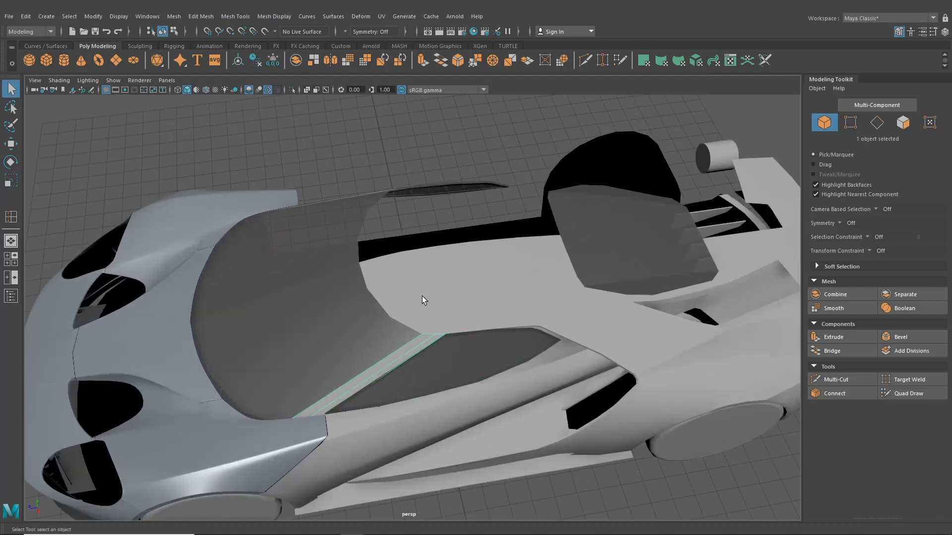
left_click(422, 296)
left_click_drag(431, 357, 466, 313, "alt")
left_click_drag(548, 219, 495, 329, "alt")
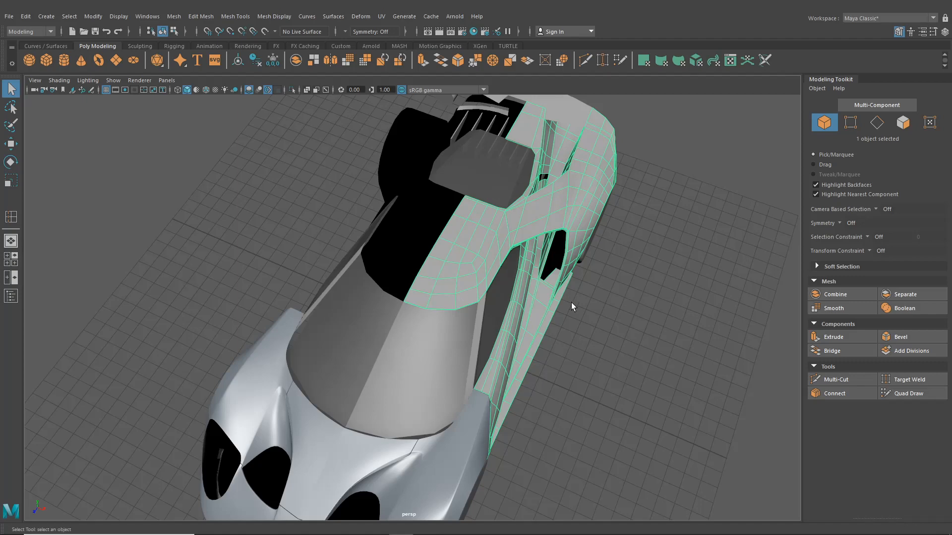
left_click(570, 340)
left_click_drag(569, 341, 651, 318, "alt")
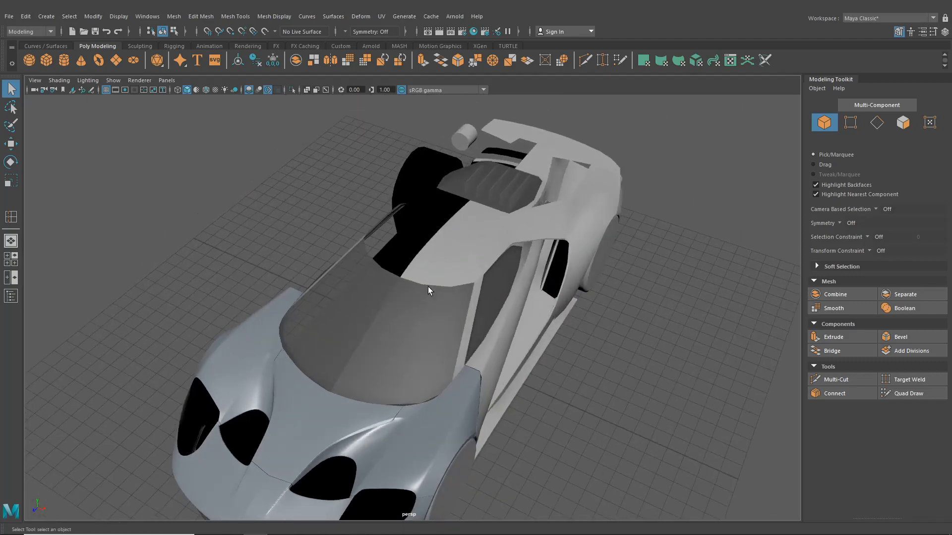
left_click_drag(429, 291, 499, 311, "alt")
scroll(493, 310, "up", 6)
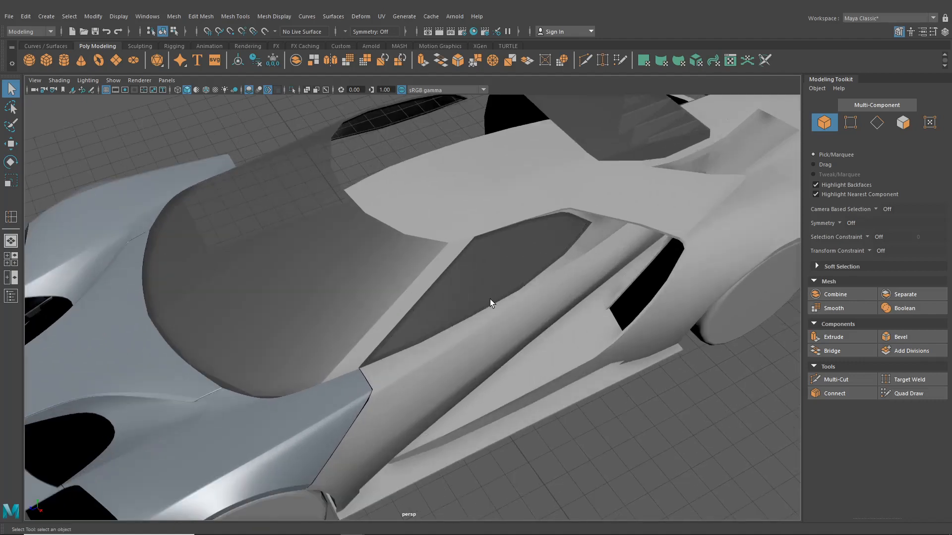
left_click(477, 245)
left_click_drag(474, 305, 496, 273, "alt")
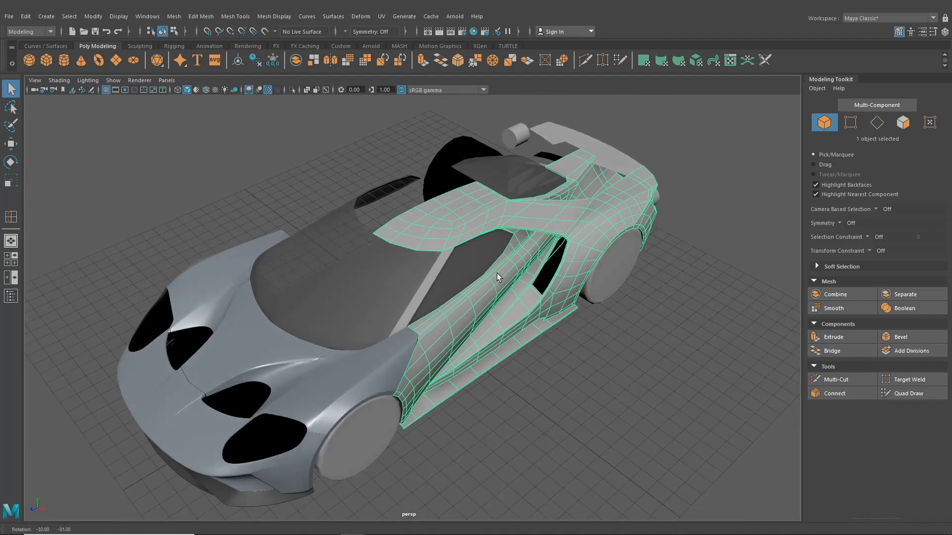
In the top view, move the two selected vertices at the roof panel's front side corner onto the blueprint's seam junction
left_click(431, 282)
left_click(459, 222)
left_click(12, 259)
key("space")
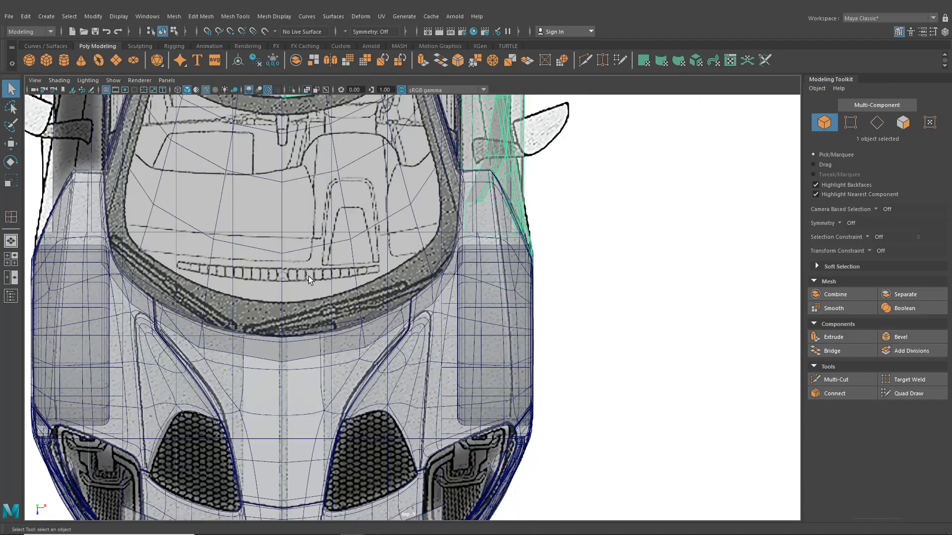
scroll(365, 251, "up", 3)
middle_click_drag(365, 247, 365, 371, "alt")
scroll(365, 371, "up", 4)
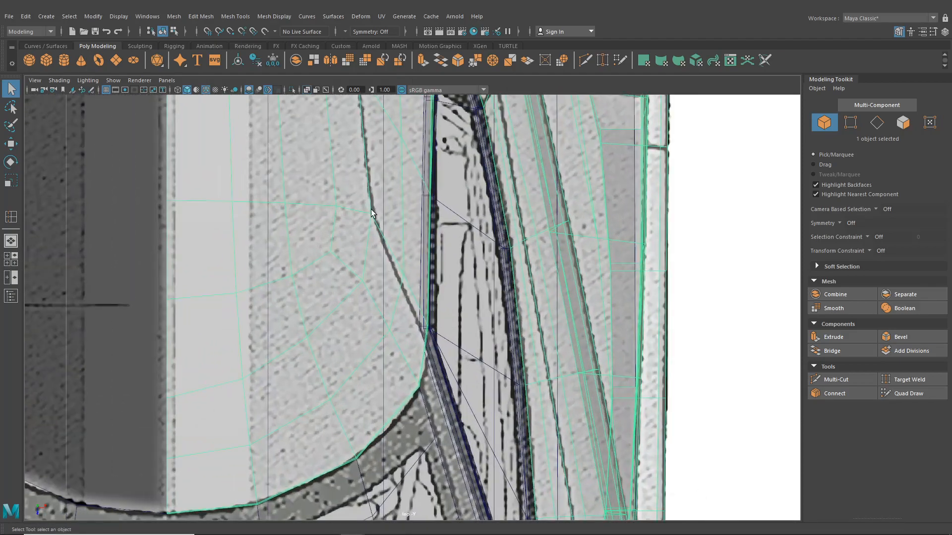
right_click_drag(382, 212, 332, 213)
scroll(437, 339, "up", 1)
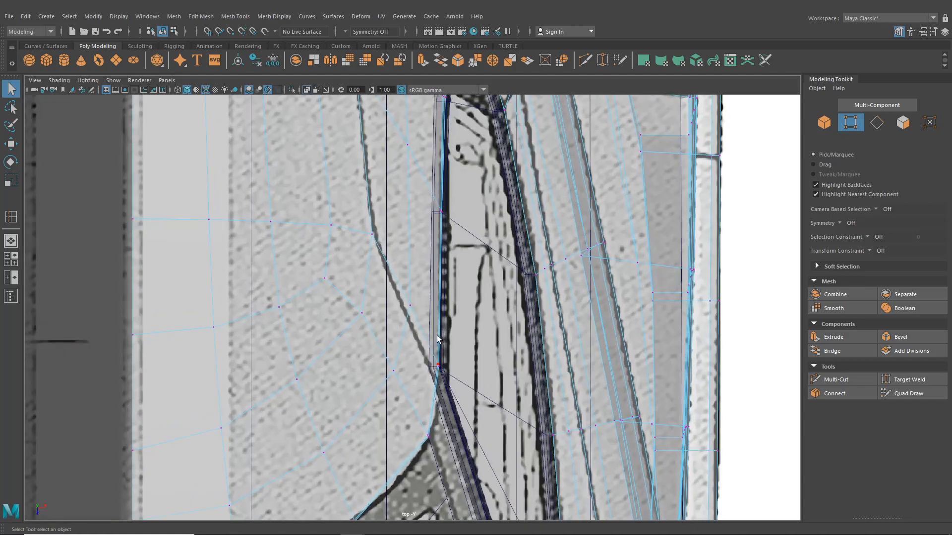
middle_click_drag(445, 370, 421, 303, "alt")
scroll(422, 304, "up", 1)
left_click(11, 145)
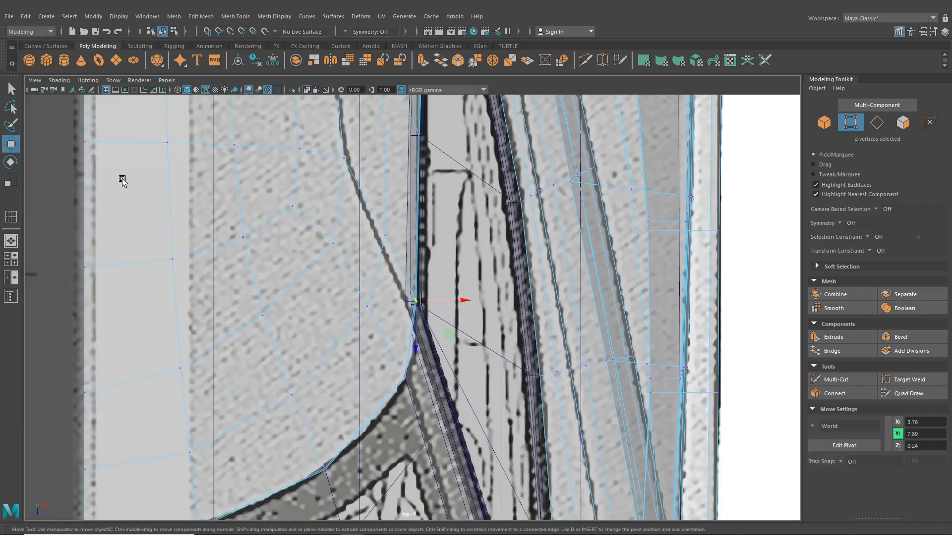
scroll(436, 291, "up", 1)
scroll(417, 313, "up", 2)
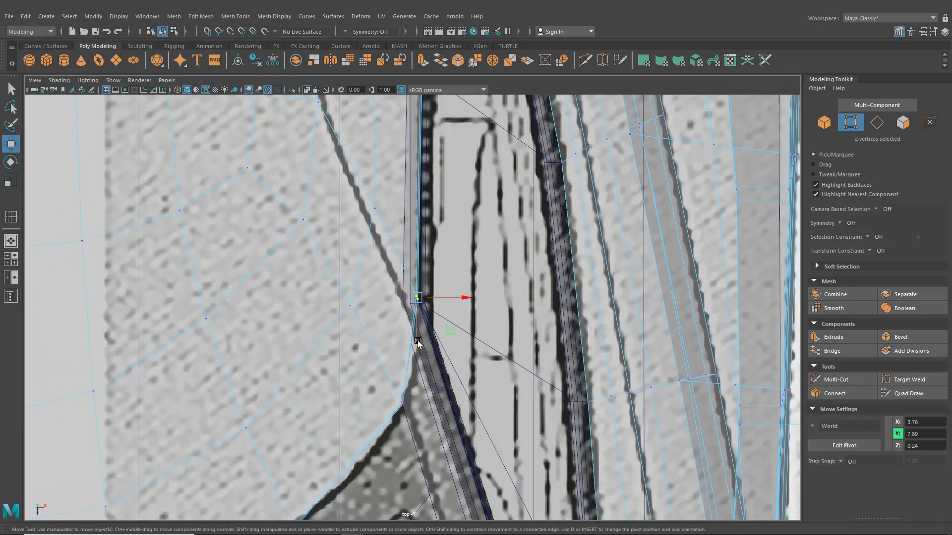
scroll(422, 311, "up", 2)
left_click_drag(420, 301, 422, 331)
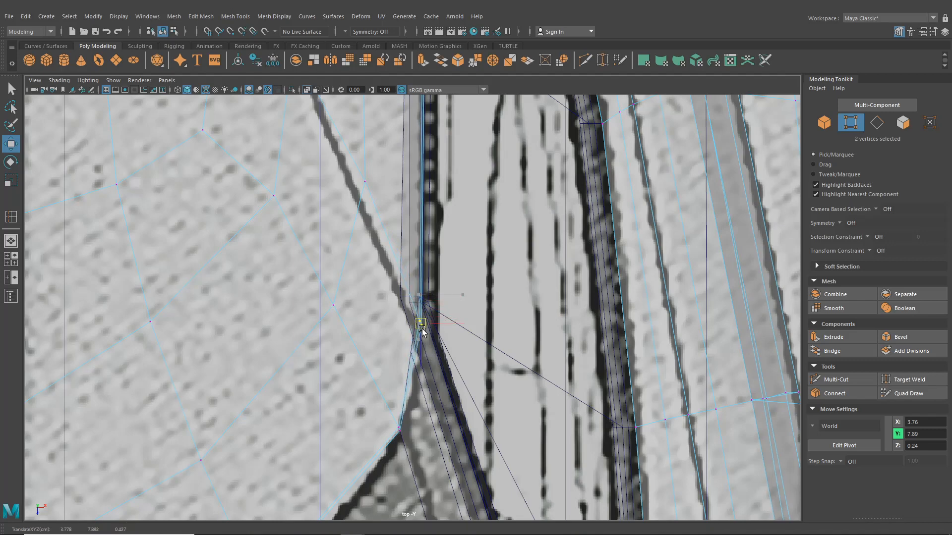
Set the transform constraint to Edge Slide and slide the roof vertices behind the front corner onto the blueprint's curved seam line
left_click(358, 184)
left_click(865, 251)
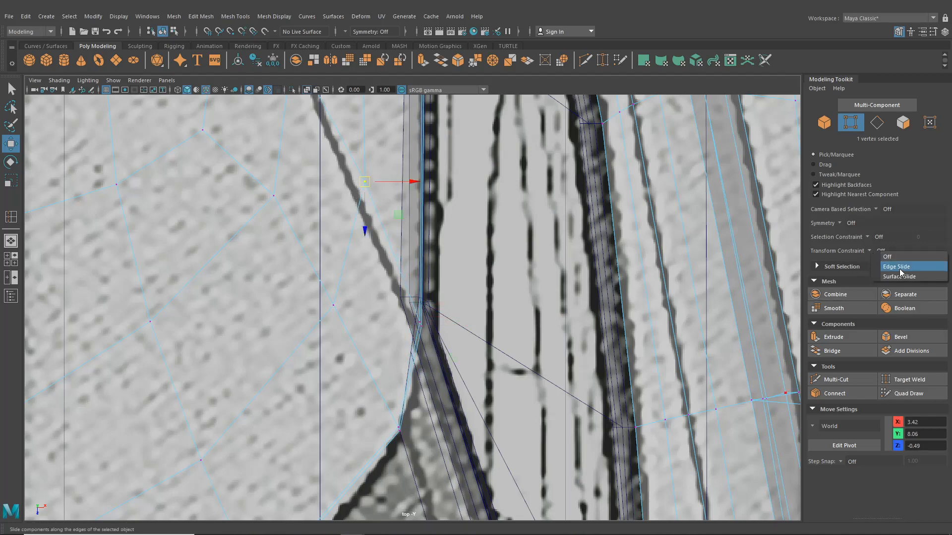
left_click(899, 268)
left_click_drag(364, 233, 361, 251)
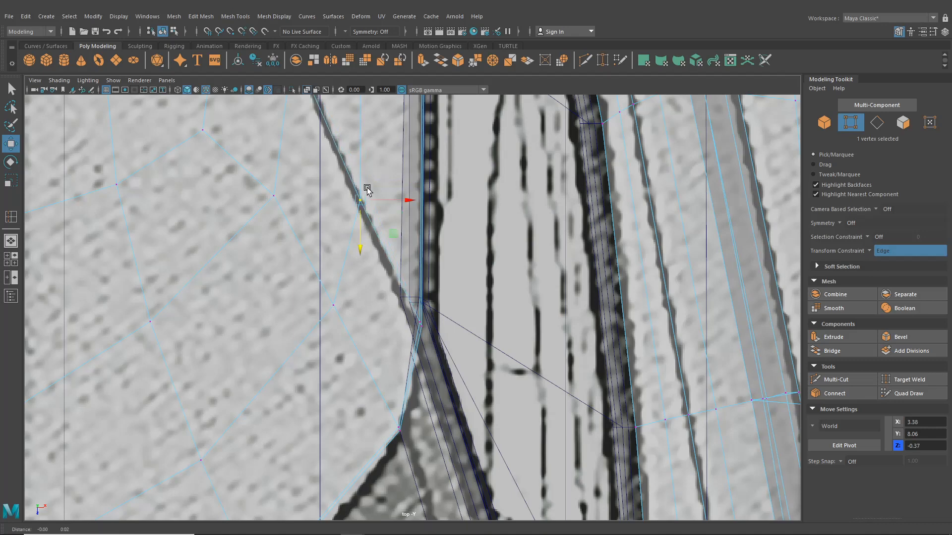
middle_click_drag(361, 168, 431, 362, "alt")
left_click_drag(397, 242, 400, 243)
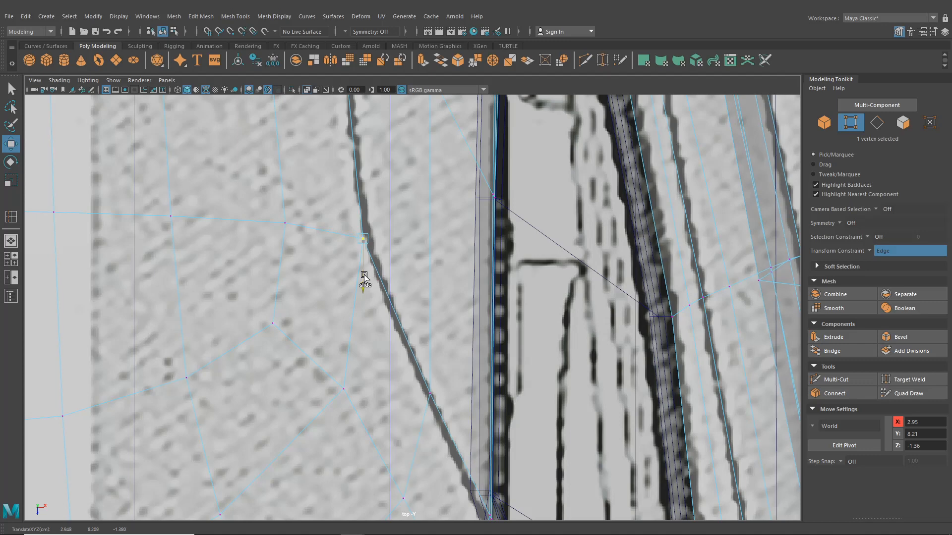
left_click(427, 394)
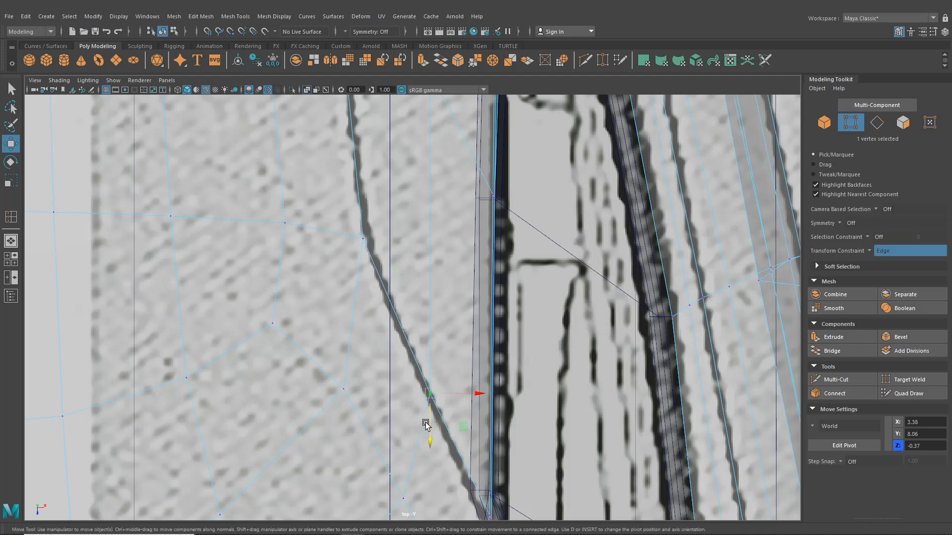
middle_click_drag(426, 425, 436, 450, "alt")
right_click_drag(366, 263, 370, 322, "alt")
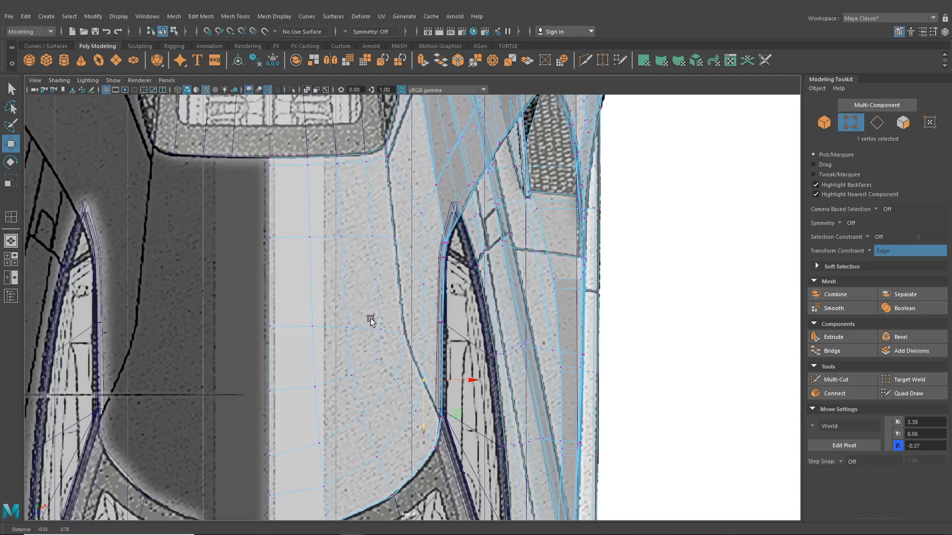
Adjust the roof panel vertices beside the rear window's corner so they meet the start of the blueprint seam
scroll(364, 187, "up", 10)
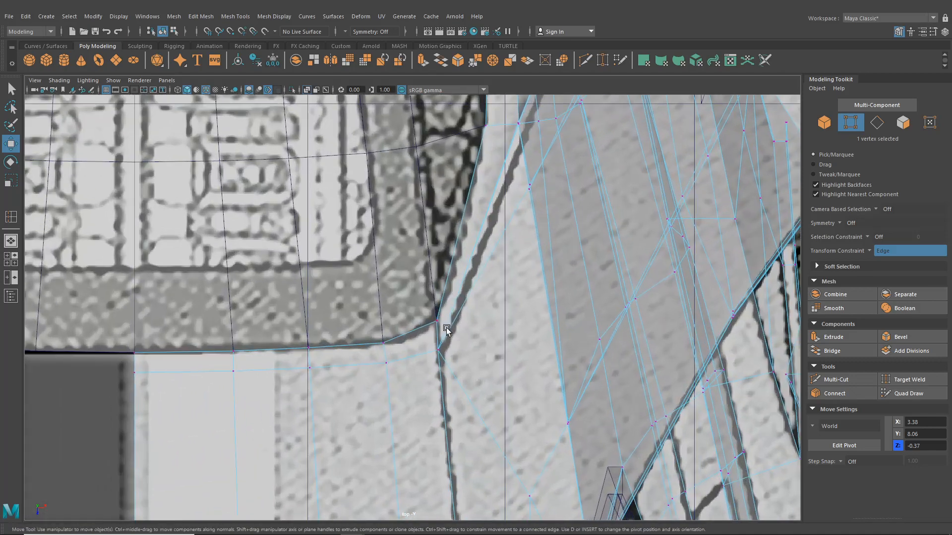
left_click_drag(455, 328, 460, 326)
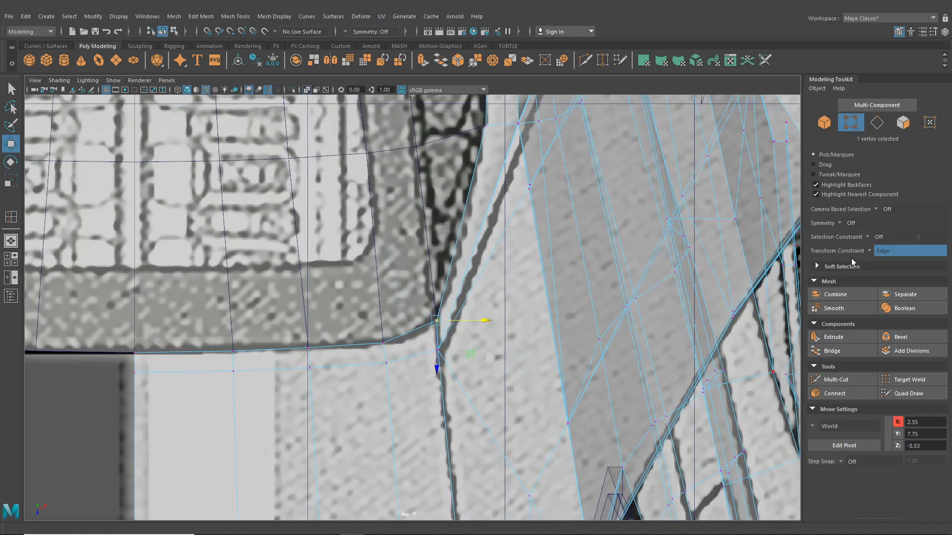
scroll(461, 331, "up", 2)
left_click_drag(462, 328, 478, 334)
middle_click_drag(441, 360, 438, 361)
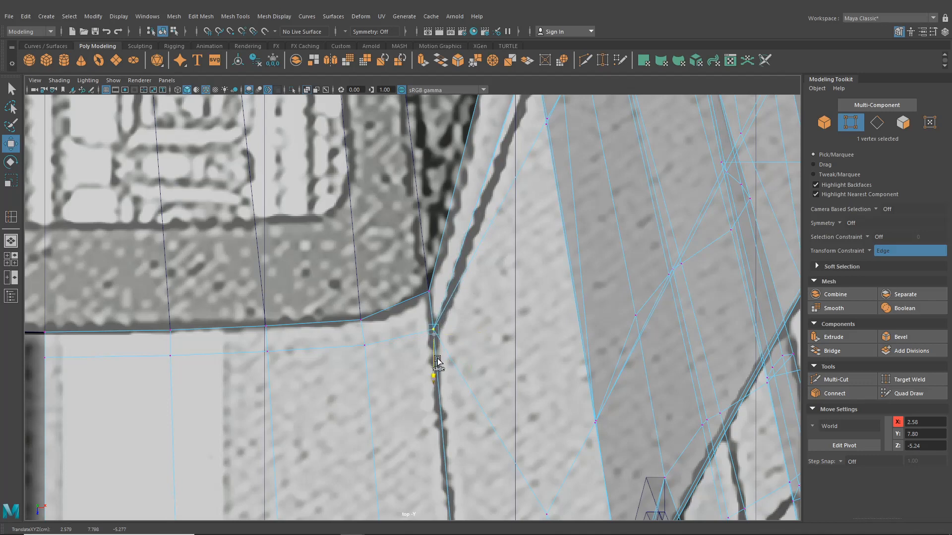
left_click_drag(460, 331, 461, 332)
Slide the two mid-roof vertices along their edges sideways onto the blueprint seam line
middle_click_drag(460, 333, 450, 267, "alt")
left_click_drag(451, 309, 481, 314)
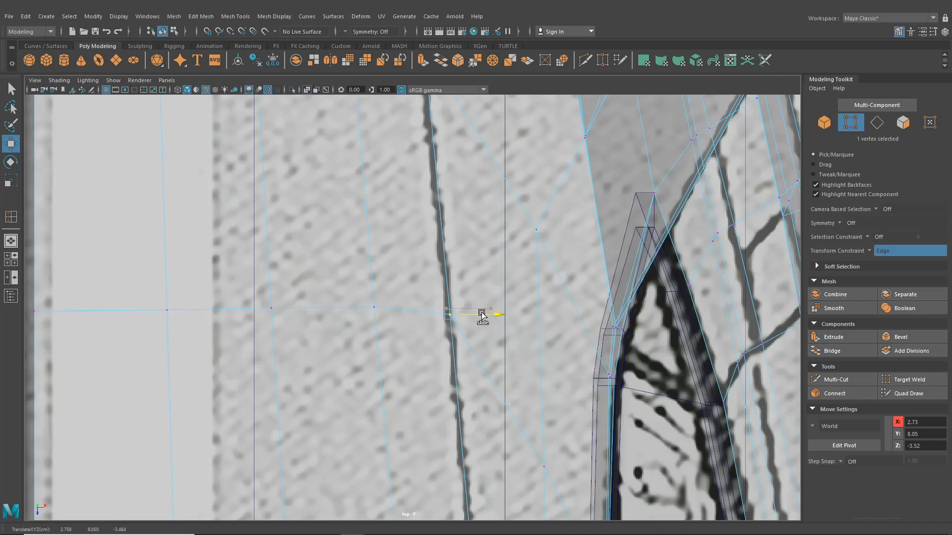
middle_click_drag(486, 318, 460, 270, "alt")
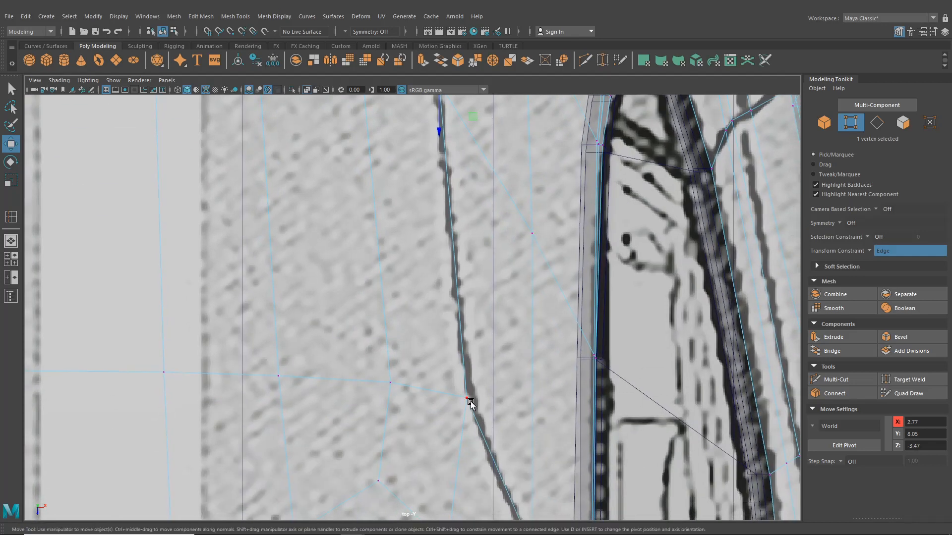
left_click_drag(496, 402, 511, 404)
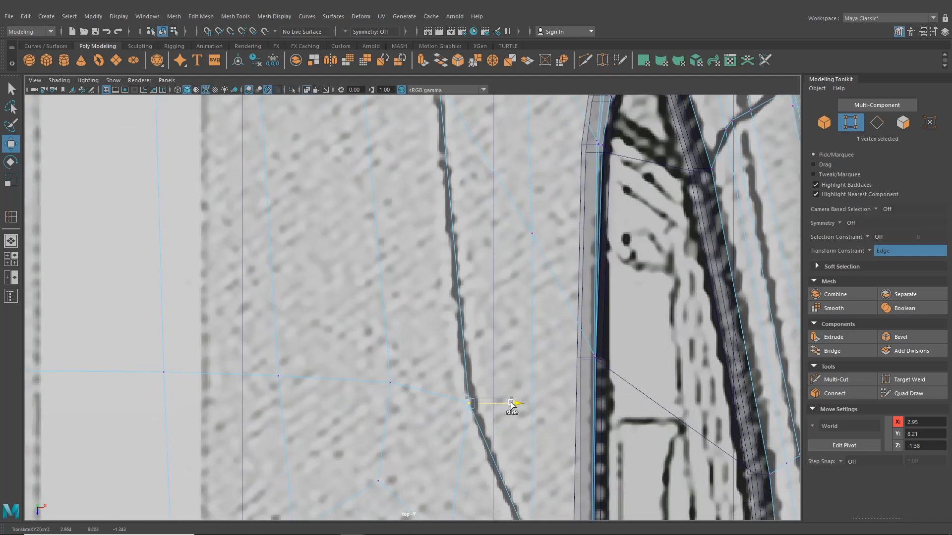
Turn off the transform constraint and nudge the vertices at the seam's bend and just ahead of it onto the blueprint line
left_click(881, 252)
left_click(888, 251)
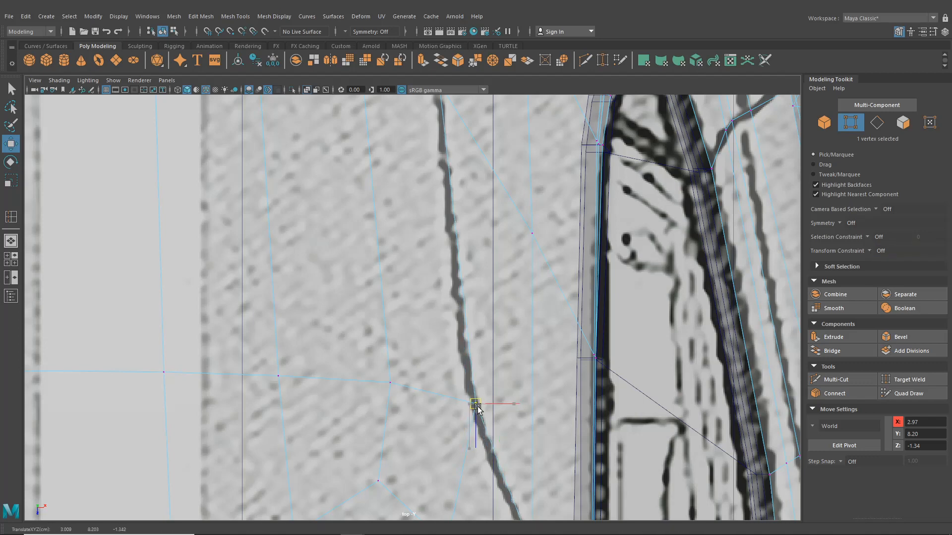
middle_click_drag(477, 408, 483, 301, "alt")
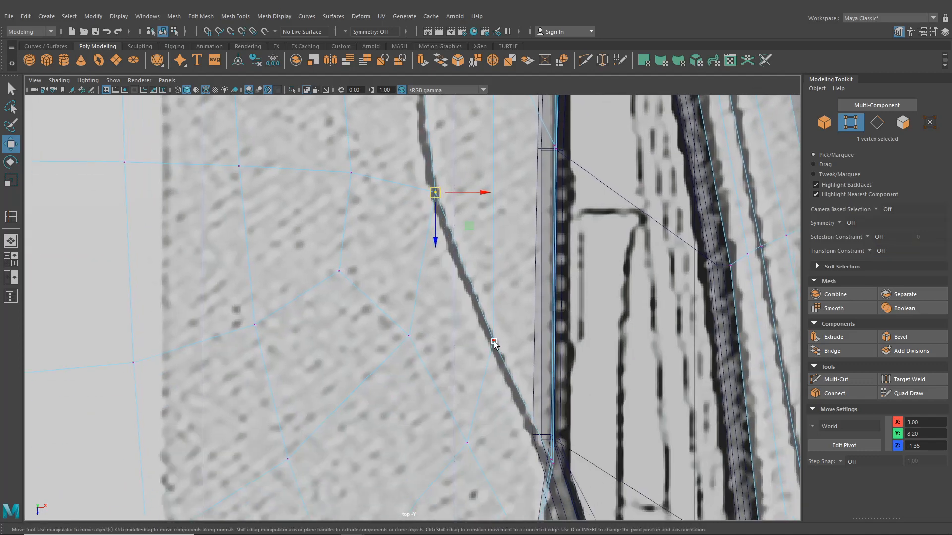
left_click_drag(495, 342, 512, 346)
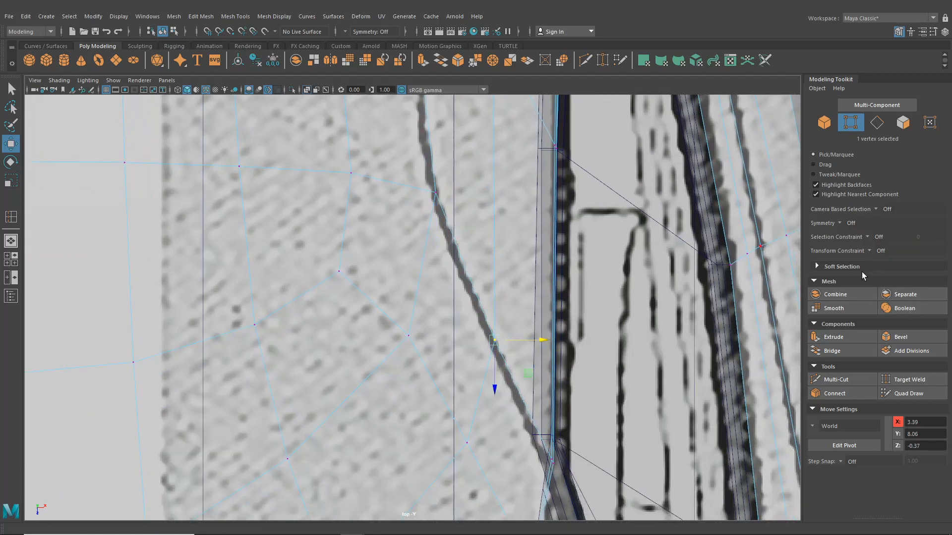
middle_click_drag(377, 255, 416, 332, "alt")
scroll(240, 265, "down", 5)
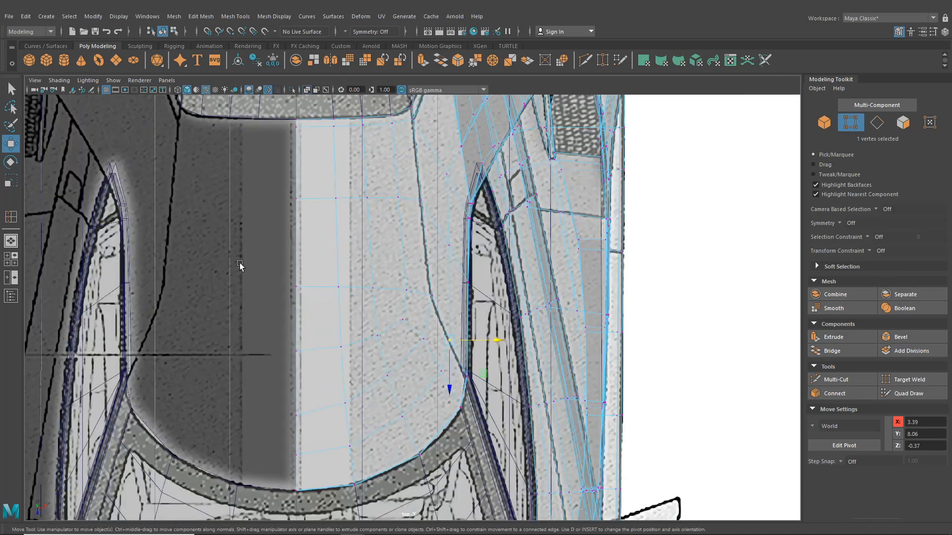
In the perspective view, restore Edge Slide and slide the inner roof vertices near the front corner to even out the mesh
left_click(19, 239)
scroll(400, 260, "up", 5)
left_click_drag(399, 259, 424, 347, "alt")
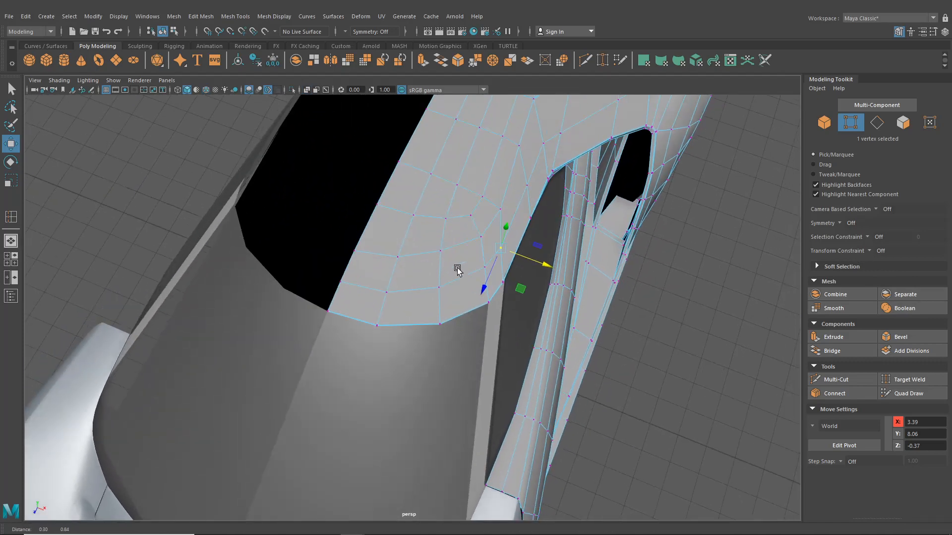
left_click(873, 252)
left_click(895, 268)
middle_click_drag(423, 347, 415, 353)
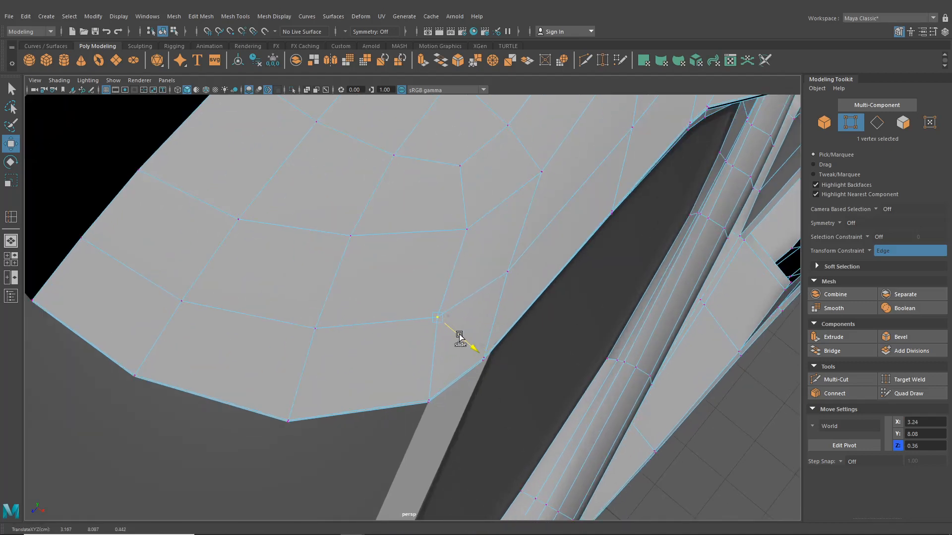
left_click(468, 230)
mouse_move(471, 236)
middle_mouse_down()
mouse_move(498, 248)
mouse_move(480, 248)
middle_mouse_up()
Continue sliding the inner roof vertices further back along their edges to balance the face spacing beside the seam
key("F8")
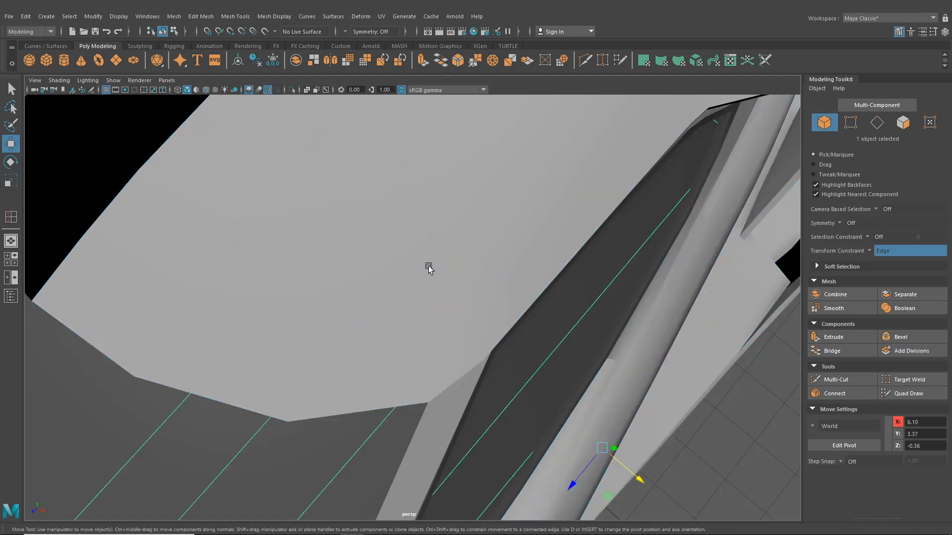
key("F8")
middle_click_drag(427, 266, 427, 265)
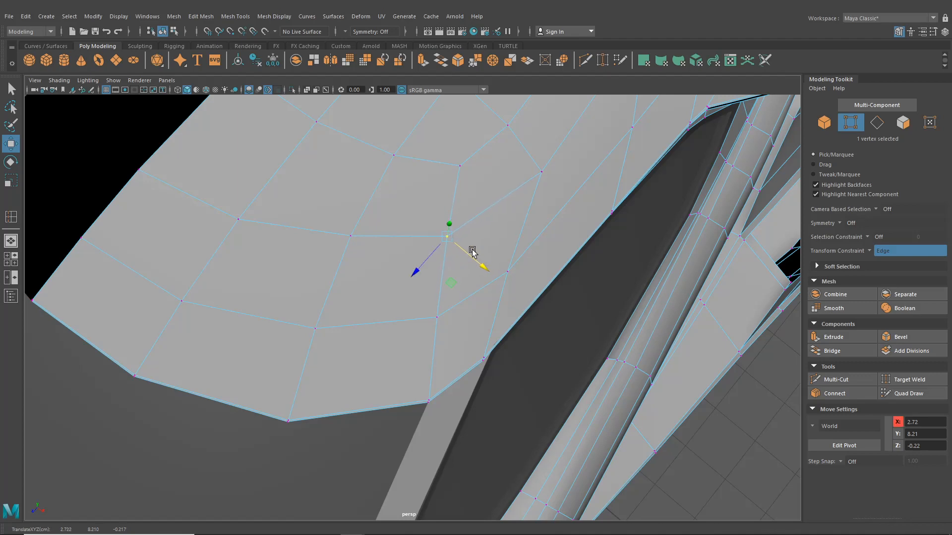
left_click_drag(472, 252, 434, 292, "alt")
middle_click_drag(450, 291, 451, 292)
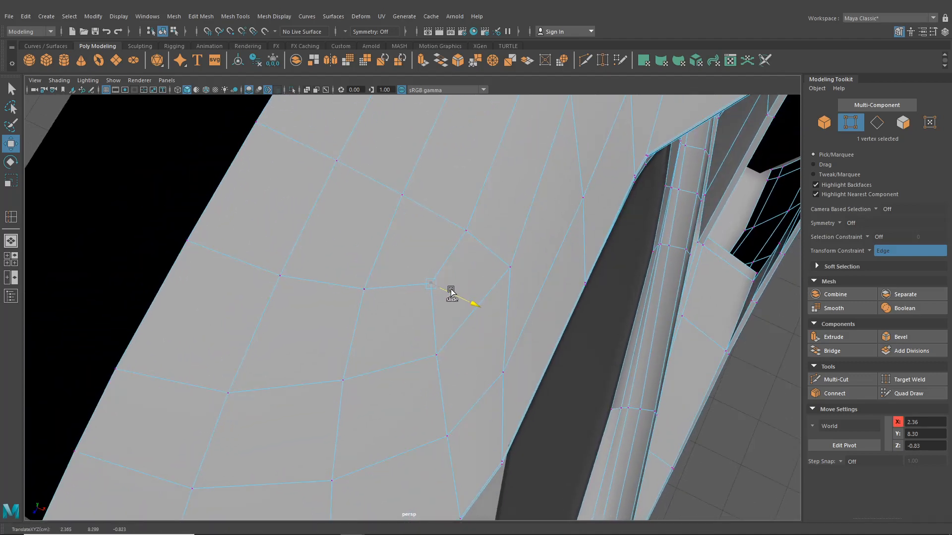
left_click_drag(426, 301, 417, 333, "alt")
Turn off the transform constraint and raise the inner roof vertices near the front corner slightly to round the roof surface
left_click(878, 249)
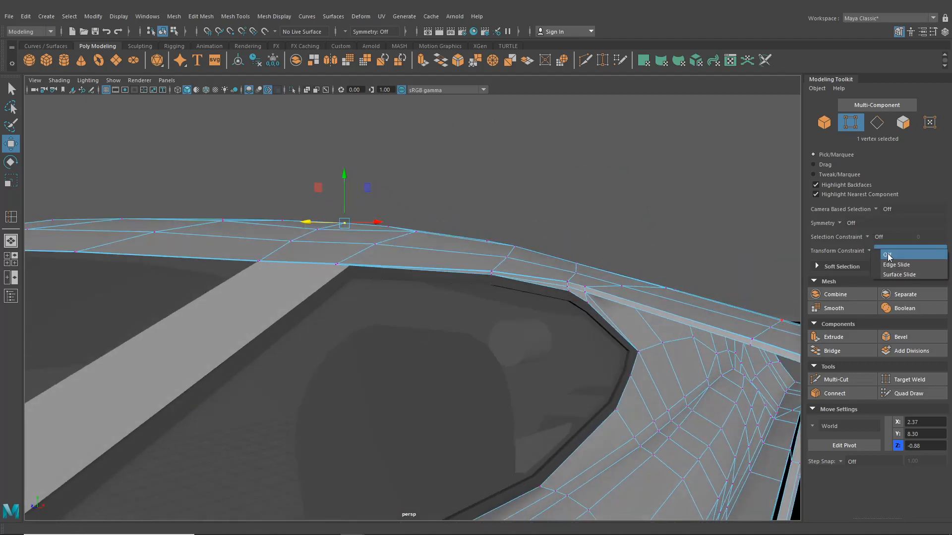
left_click(887, 256)
left_click_drag(431, 263, 463, 270, "alt")
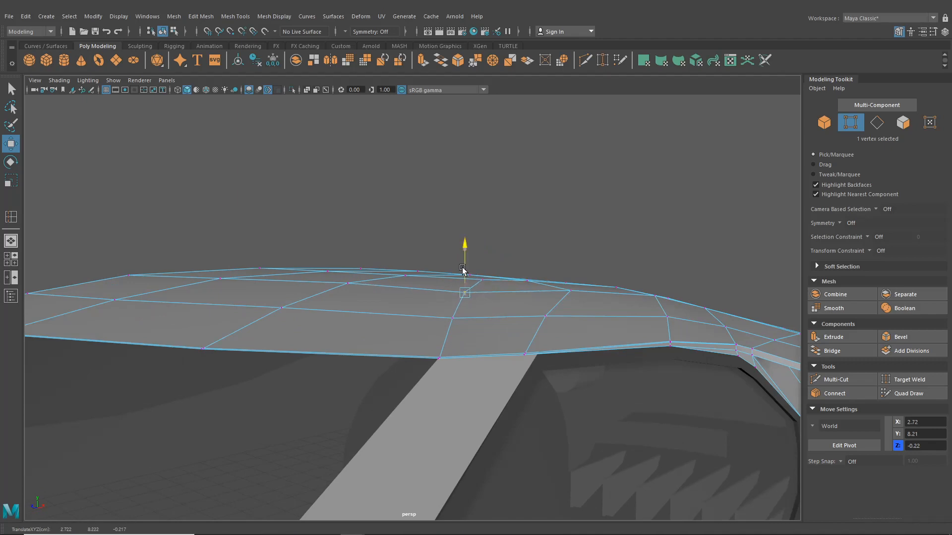
left_click(452, 320)
left_click_drag(452, 305, 453, 303)
left_click_drag(510, 323, 509, 390, "alt")
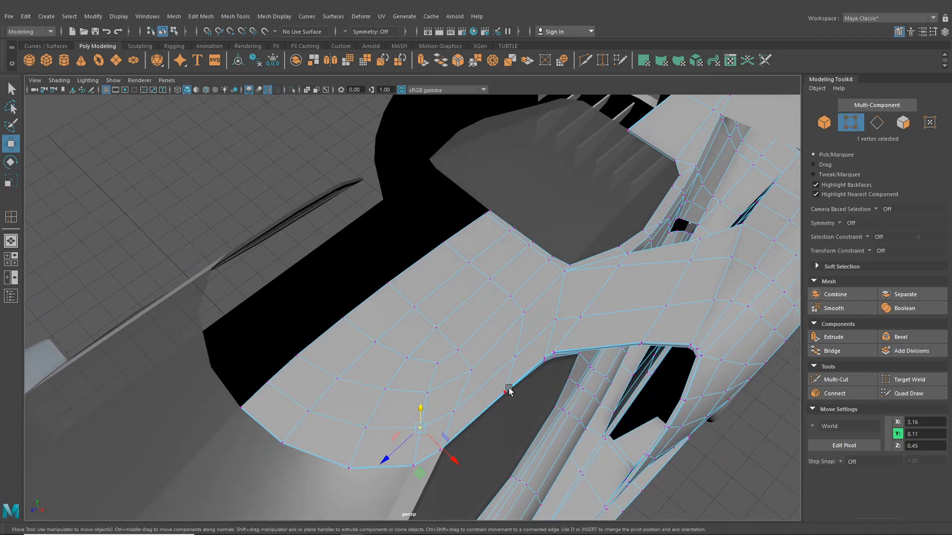
Start a Multi-Cut beside the roof seam in the top view, placing its first points at the rear corner of the roof
middle_click_drag(390, 358, 393, 310, "alt")
right_click_drag(393, 310, 520, 236, "alt")
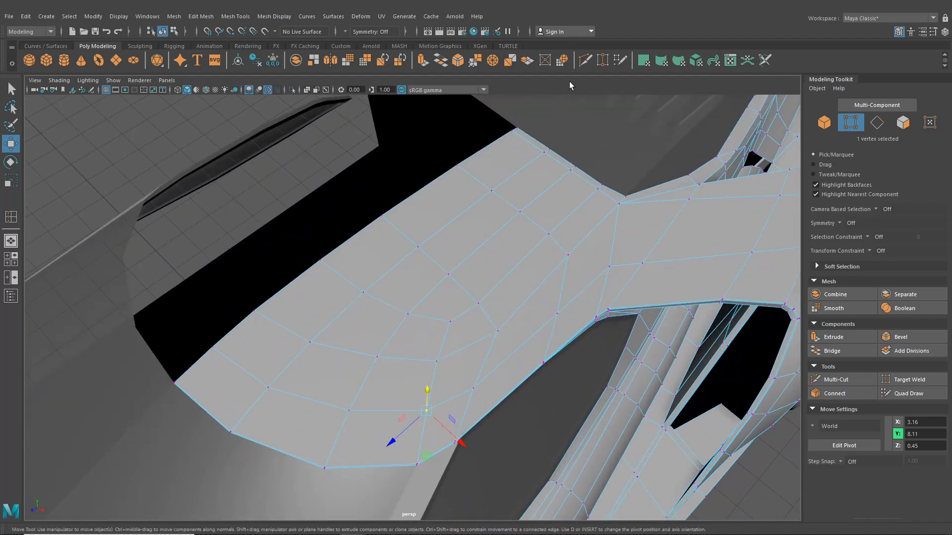
left_click(585, 64)
left_click(479, 303)
right_click_drag(521, 276, 529, 328, "alt")
middle_click_drag(528, 327, 420, 315, "alt")
key("Escape")
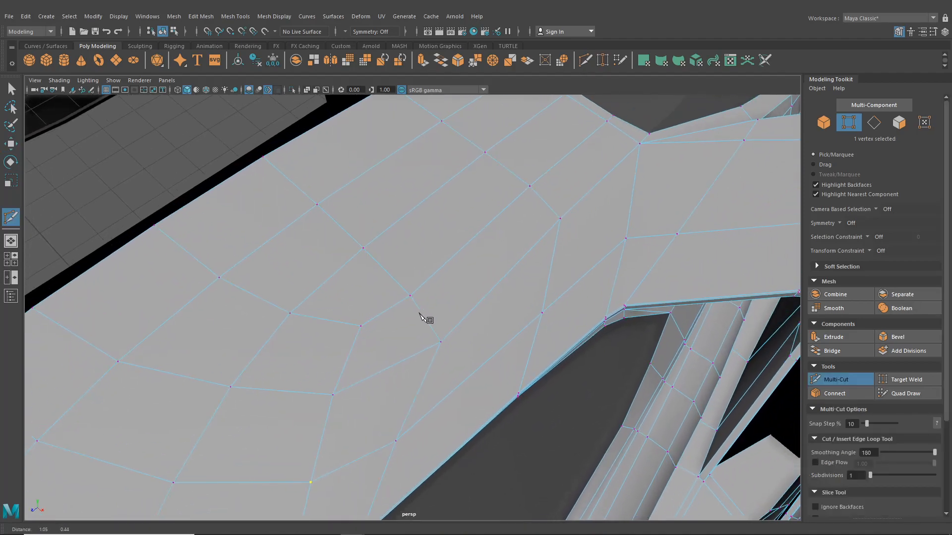
left_click(10, 259)
key("space")
middle_click_drag(368, 215, 397, 366, "alt")
scroll(397, 329, "up", 6)
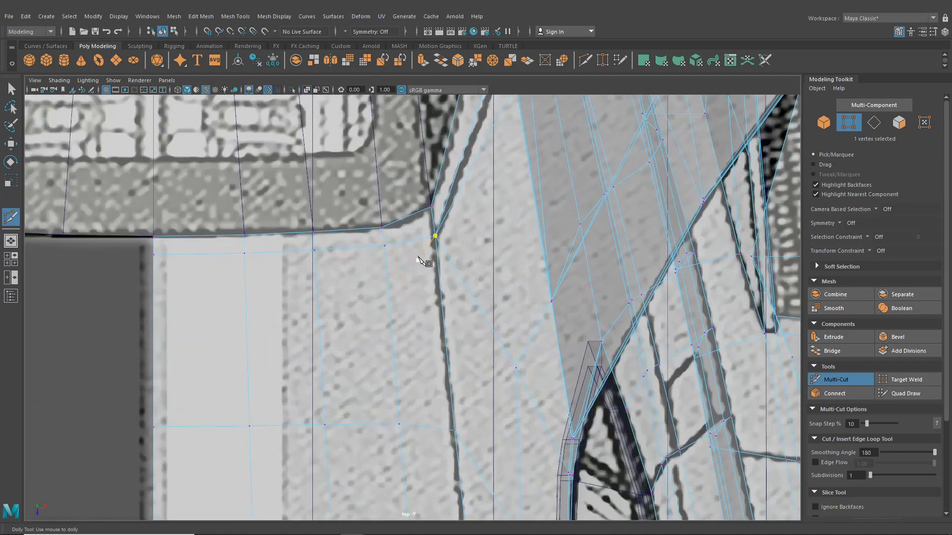
middle_click_drag(430, 233, 425, 263, "alt")
scroll(424, 263, "up", 3)
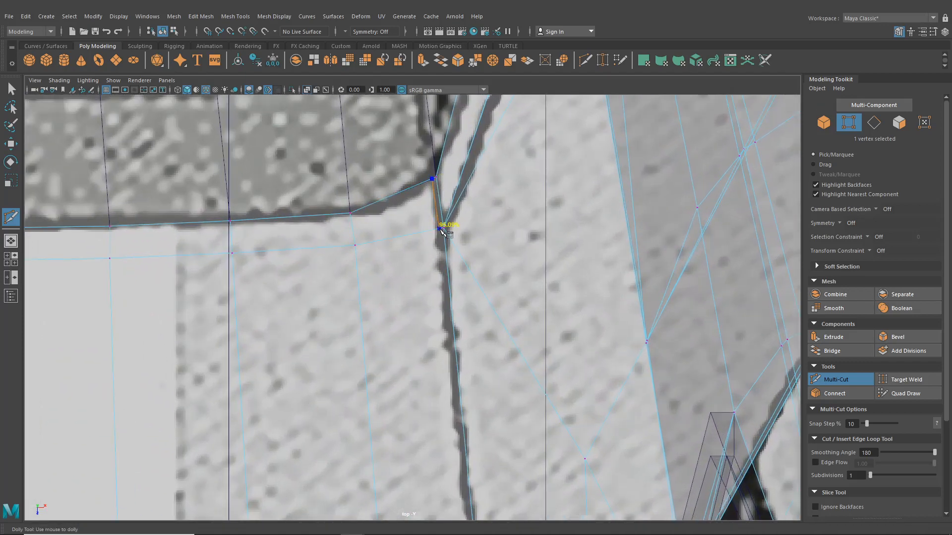
Continue the Multi-Cut forward along the blueprint roof seam, placing points close beside the existing edge up to the bend
scroll(448, 265, "down", 5)
middle_click_drag(447, 365, 440, 241, "alt")
scroll(440, 283, "up", 4)
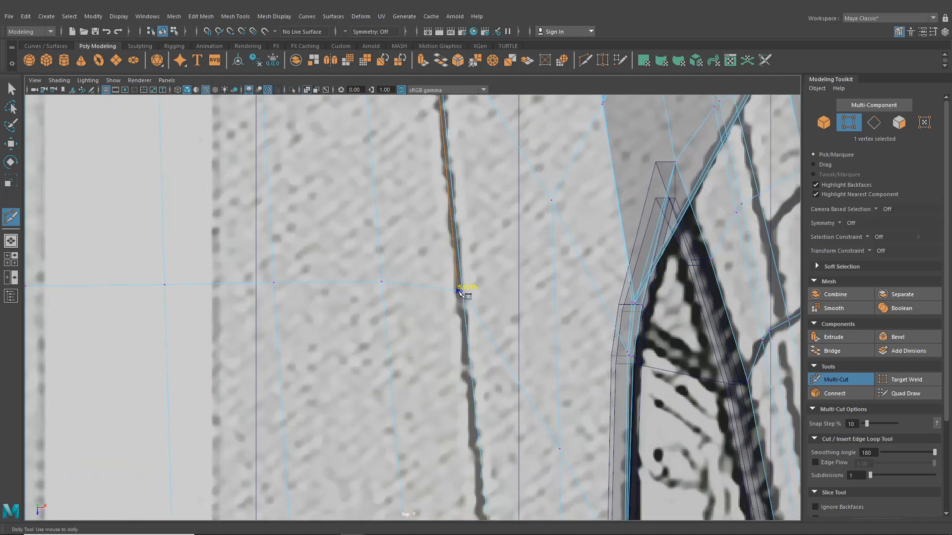
middle_click_drag(471, 374, 446, 242, "alt")
scroll(436, 310, "up", 2)
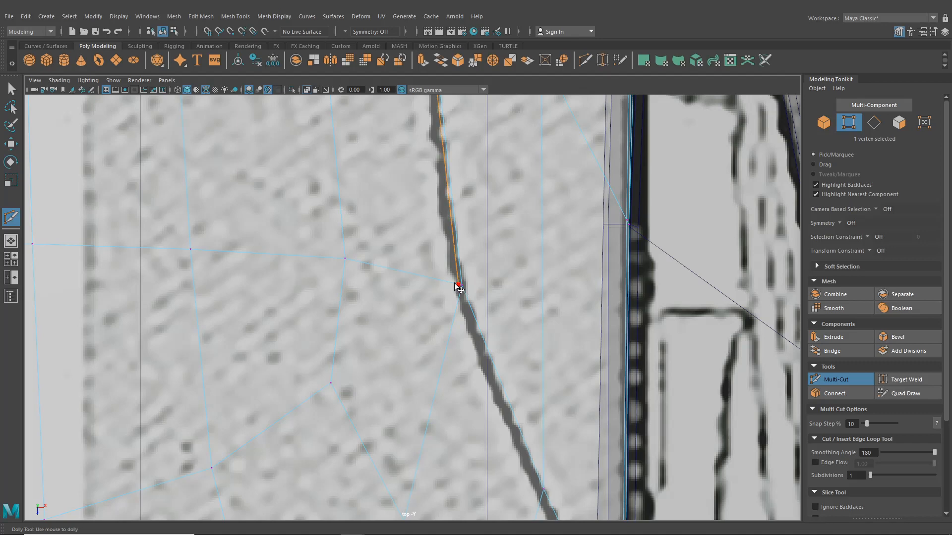
scroll(459, 288, "up", 3)
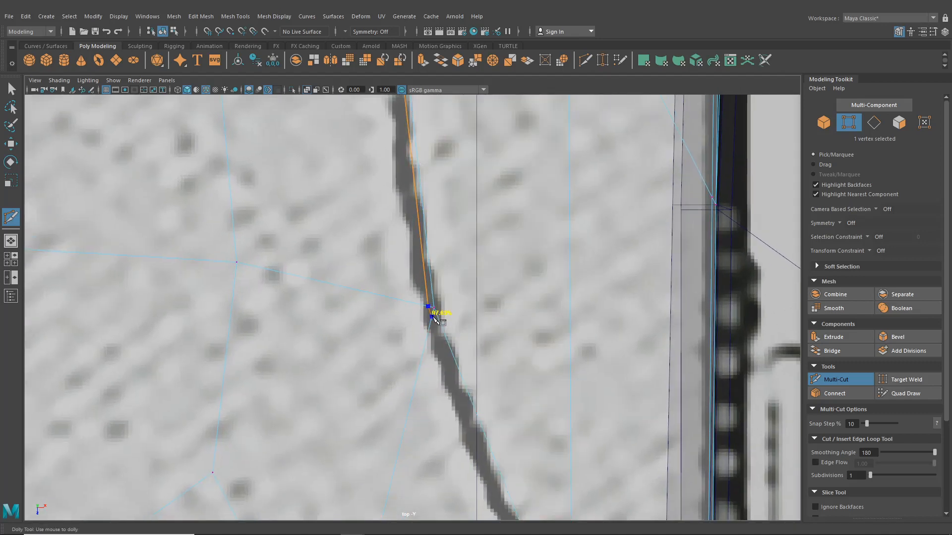
Extend the Multi-Cut from the seam's bend along the blueprint line to the side window's upper edge
middle_click_drag(491, 405, 427, 240, "alt")
middle_click_drag(461, 329, 432, 188, "alt")
left_click(474, 351)
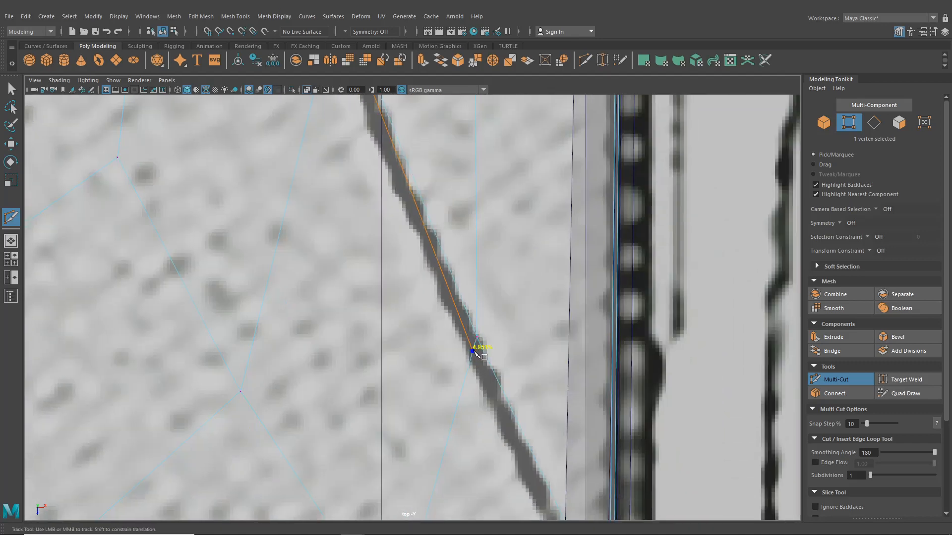
middle_click_drag(500, 410, 438, 228, "alt")
middle_click_drag(476, 387, 424, 270, "alt")
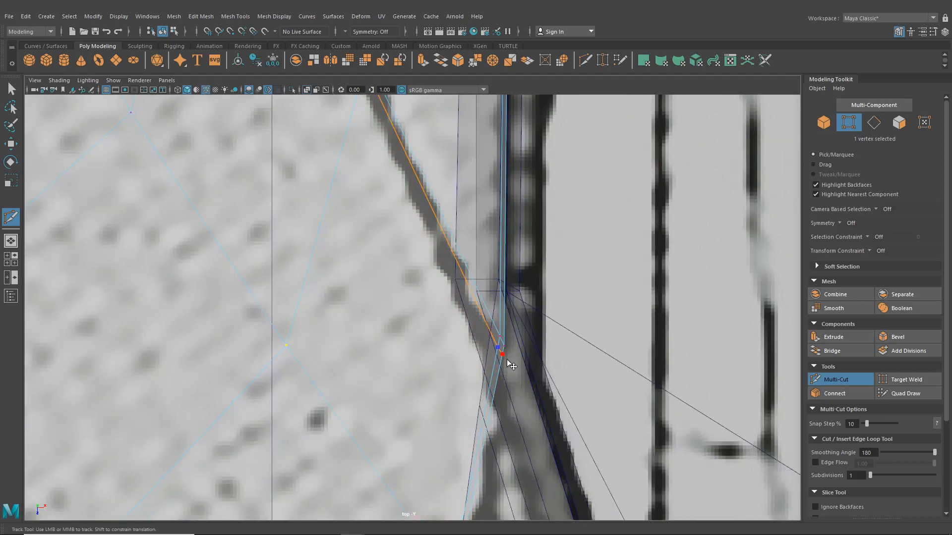
In the perspective view, end the seam cut across the narrow flange above the side window and apply it
left_click(11, 241)
left_click_drag(381, 317, 407, 259, "alt")
right_click_drag(425, 244, 524, 301, "alt")
left_click_drag(524, 300, 425, 318, "alt")
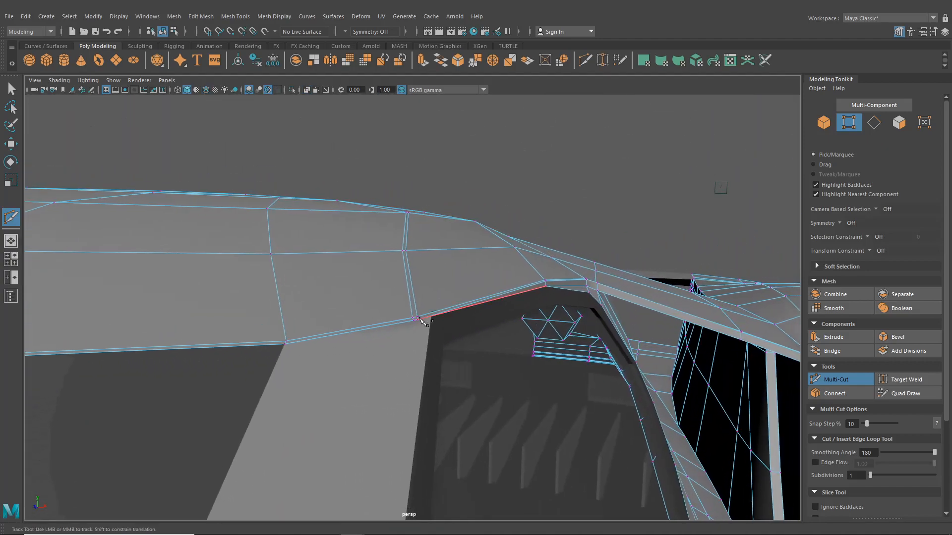
left_click(415, 320)
right_click_drag(388, 285, 417, 350, "alt")
right_click(438, 370)
Merge the two nearly coincident vertices at the seam's bend with Target Weld
left_click_drag(418, 349, 417, 391, "alt")
left_click(12, 91)
right_click_drag(365, 263, 389, 331, "alt")
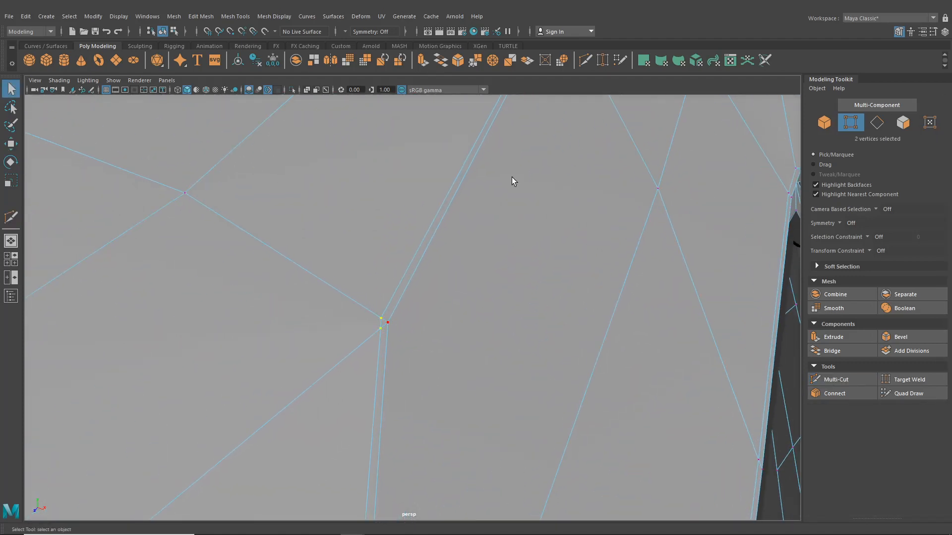
left_click(600, 62)
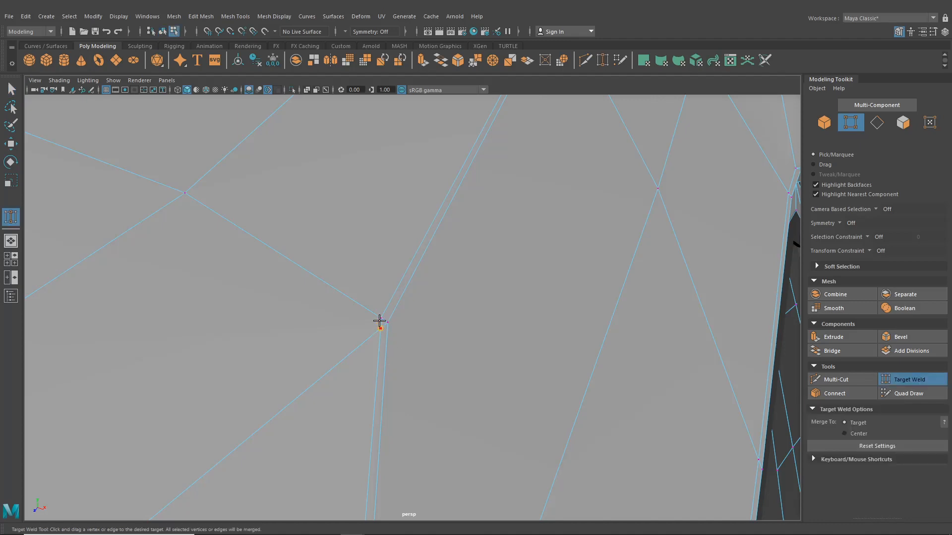
left_click_drag(385, 367, 301, 262, "alt")
Set the transform constraint to Edge and slide the seam's front-end vertices along the side window's upper edge
left_click(12, 145)
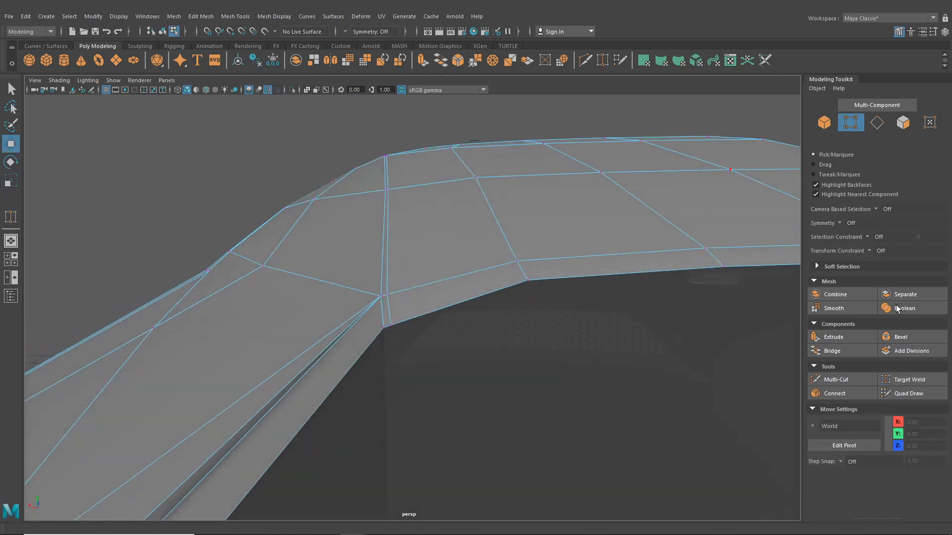
left_click(873, 252)
left_click(894, 266)
scroll(430, 311, "up", 3)
left_click(370, 344)
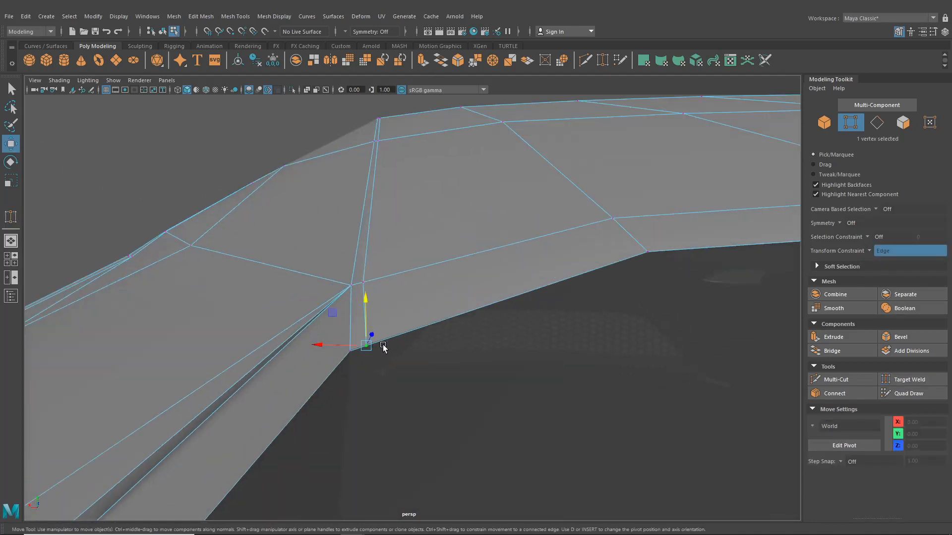
mouse_move(352, 346)
left_mouse_down()
mouse_move(365, 284)
mouse_move(332, 284)
mouse_move(453, 325)
mouse_move(474, 357)
mouse_move(542, 347)
mouse_move(576, 315)
mouse_move(525, 335)
mouse_move(513, 315)
mouse_move(370, 340)
mouse_move(355, 357)
left_mouse_up()
left_click(354, 355)
scroll(354, 355, "up", 3)
left_click_drag(292, 402, 292, 403)
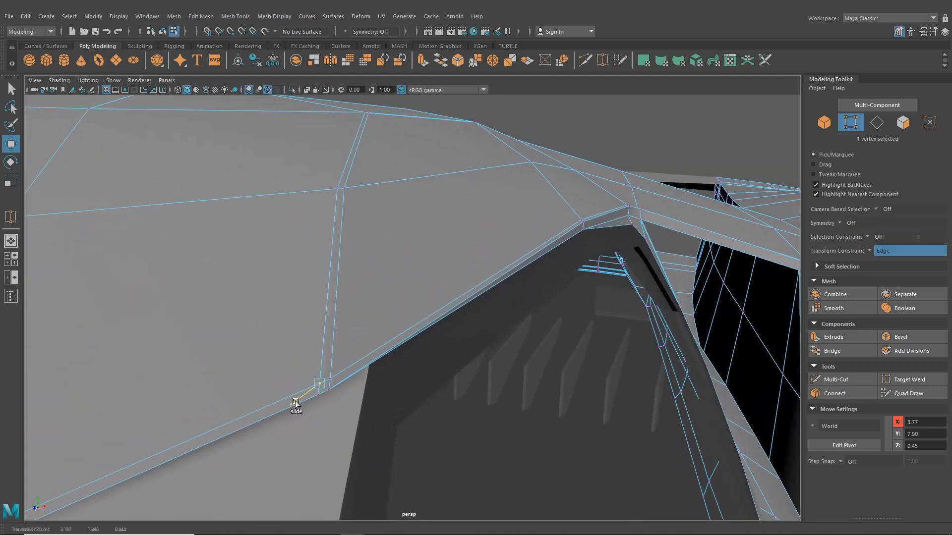
Slide the lower seam vertex on the window flange along its edge to line up with the vertex above
left_click(314, 401)
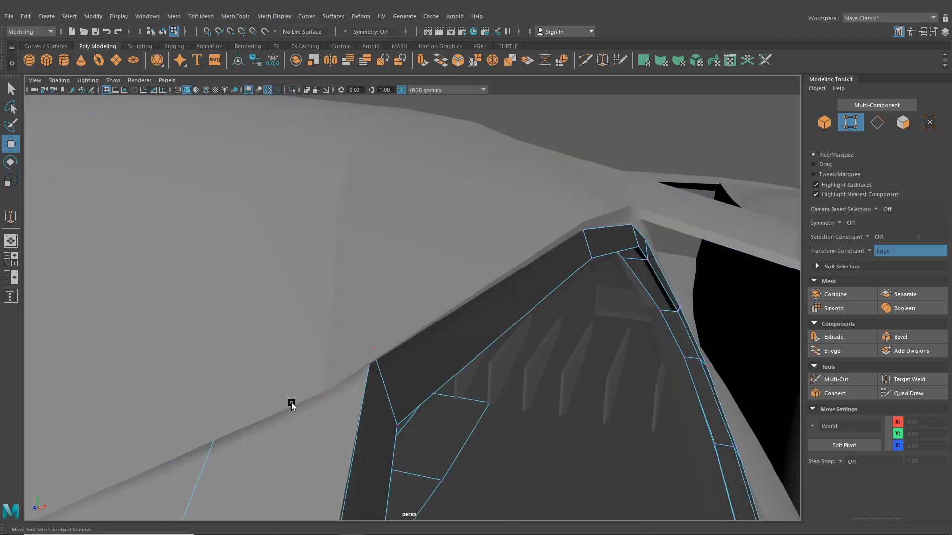
left_click(318, 395)
left_click_drag(293, 404, 312, 412)
left_click_drag(397, 308, 374, 291, "alt")
scroll(384, 341, "down", 5)
scroll(374, 291, "up", 5)
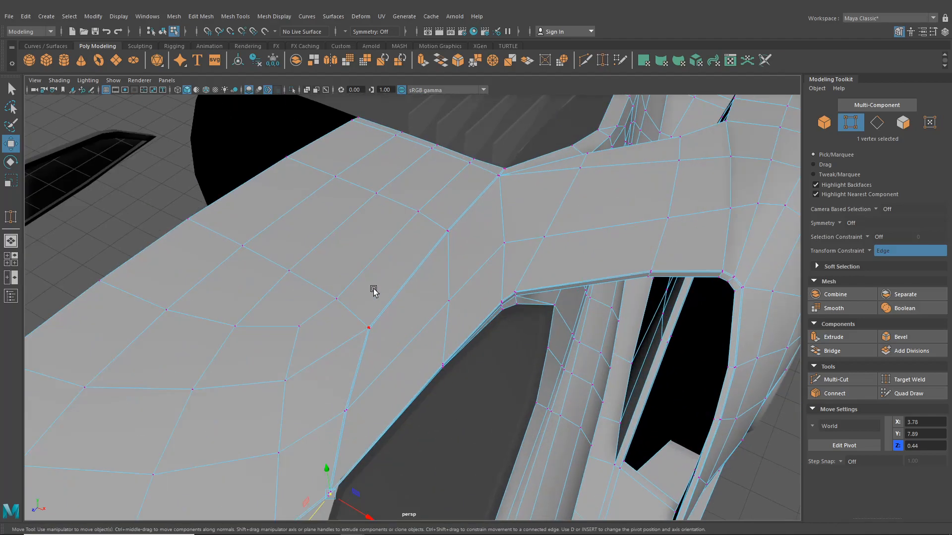
Select the loop of narrow faces between the two seam edges and delete it to open a gap
right_click_drag(368, 251, 365, 293)
left_click(11, 88)
scroll(373, 302, "up", 5)
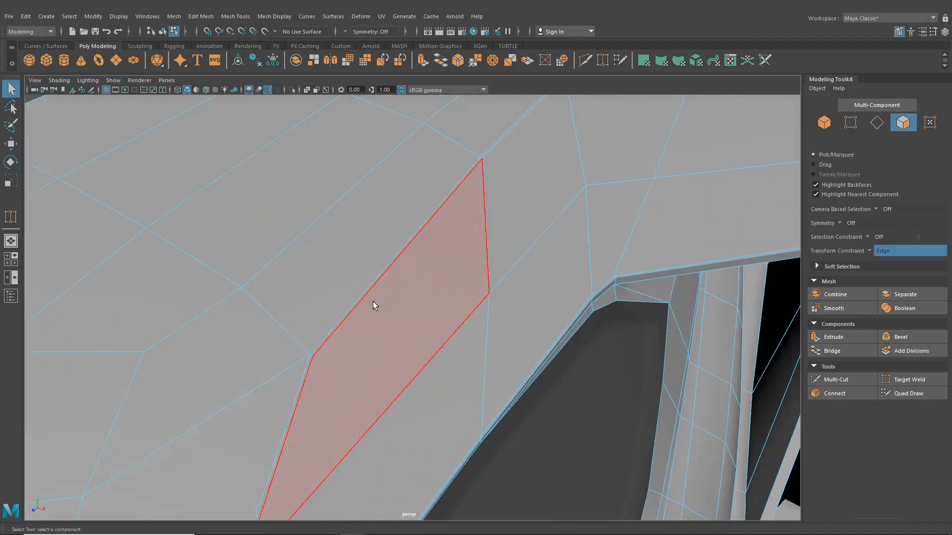
left_click(310, 361)
double_click(308, 361, "shift")
left_click_drag(398, 349, 332, 340, "alt")
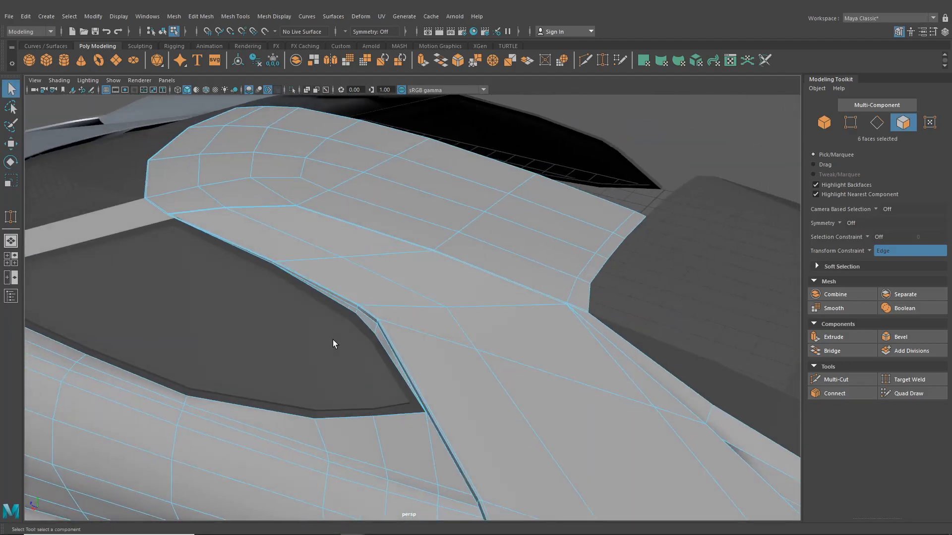
left_click(333, 340)
Separate the body panel mesh into individual roof and side pieces
left_click(162, 32)
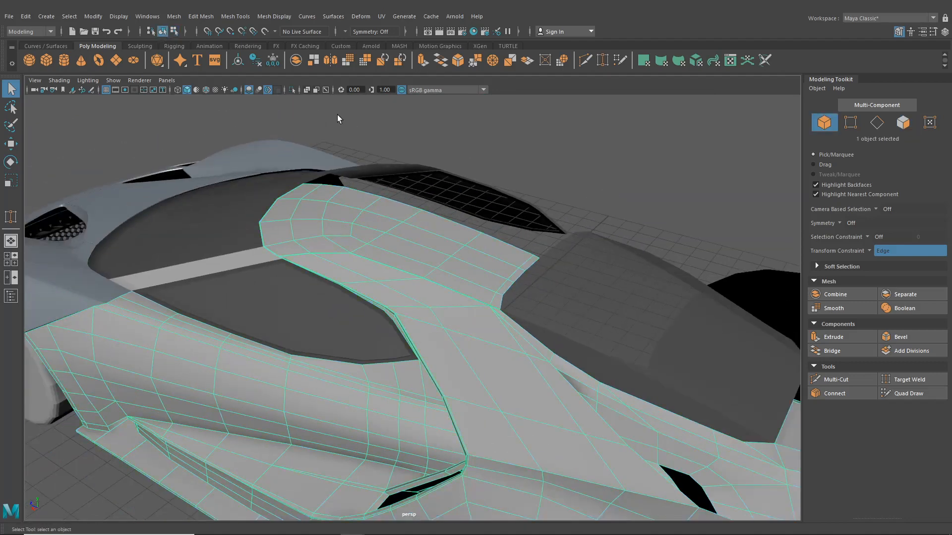
left_click_drag(338, 114, 434, 218, "alt")
left_click(434, 217)
right_click_drag(434, 217, 414, 310, "alt")
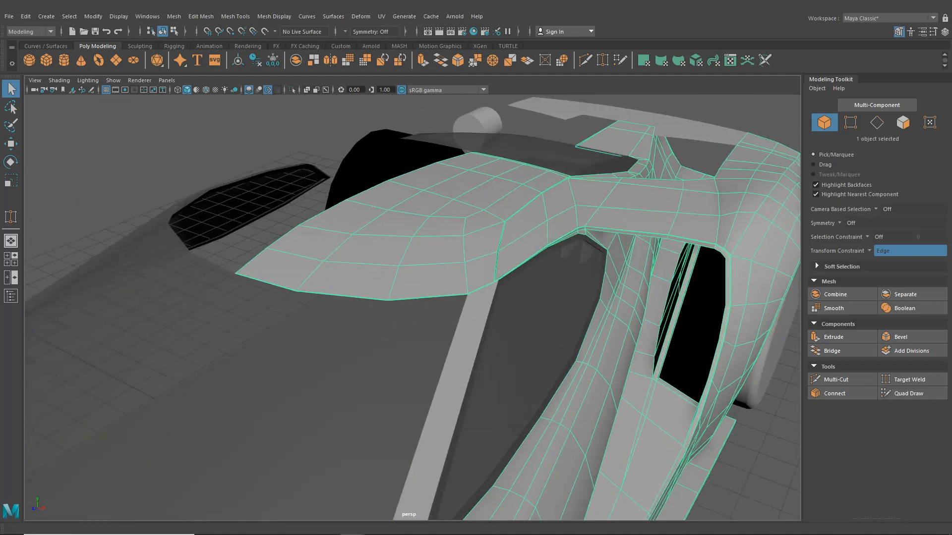
left_click(170, 18)
left_click(196, 62)
right_click_drag(377, 213, 308, 197, "alt")
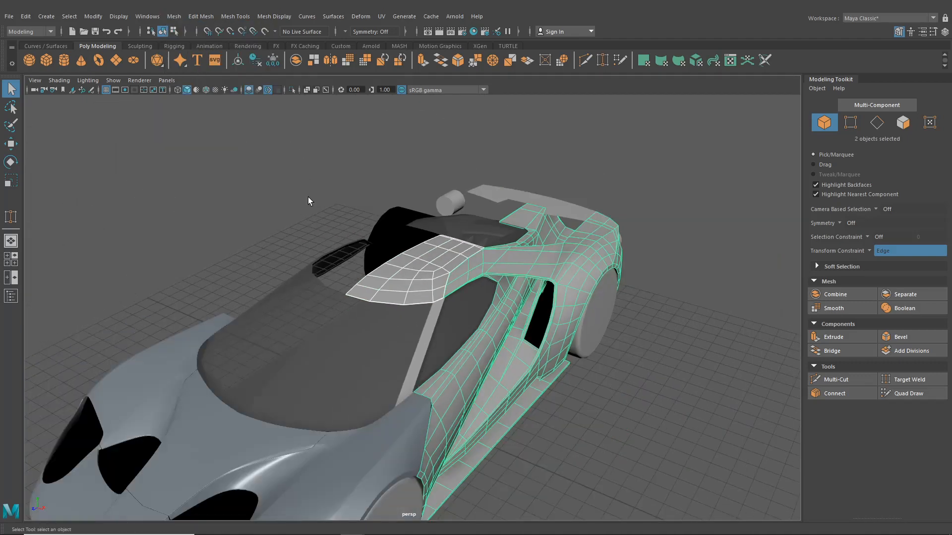
left_click(251, 185)
left_click_drag(251, 184, 351, 385, "alt")
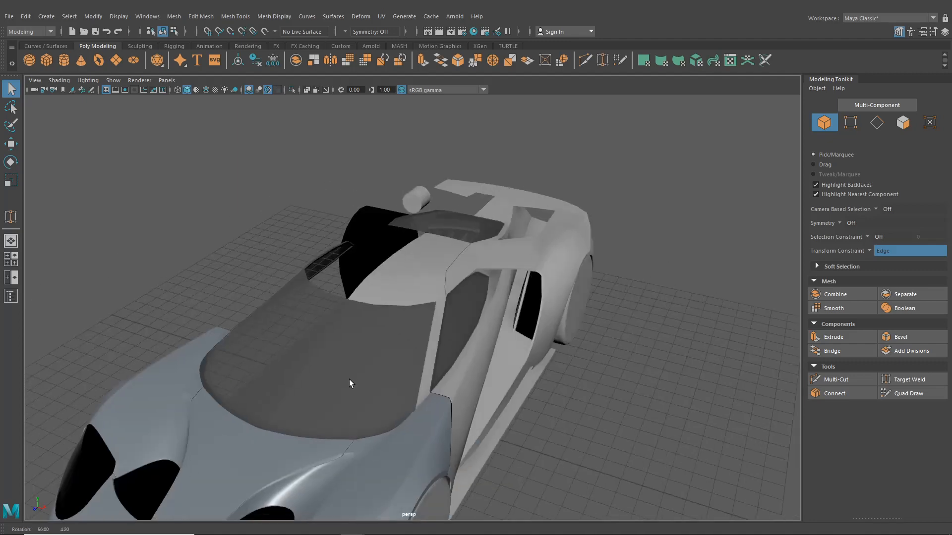
Delete the windshield pillar on the opposite side of the car
left_click(428, 355)
left_click_drag(272, 330, 335, 356, "alt")
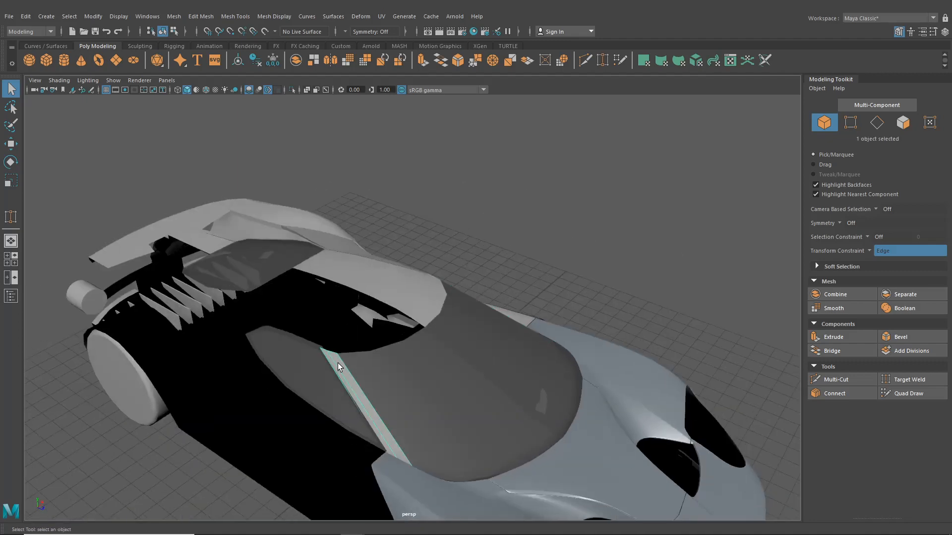
key("Delete")
right_click_drag(338, 363, 441, 344, "alt")
left_click_drag(441, 344, 366, 369, "alt")
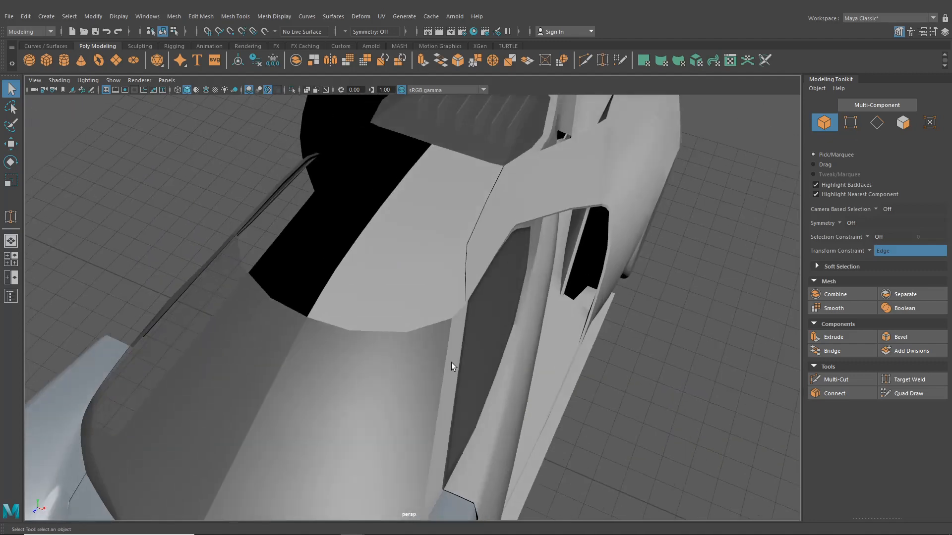
Combine the remaining windshield pillar and the roof piece into one mesh
left_click(451, 367)
left_click_drag(452, 367, 360, 211, "alt")
left_click(360, 211, "shift")
left_click(174, 16)
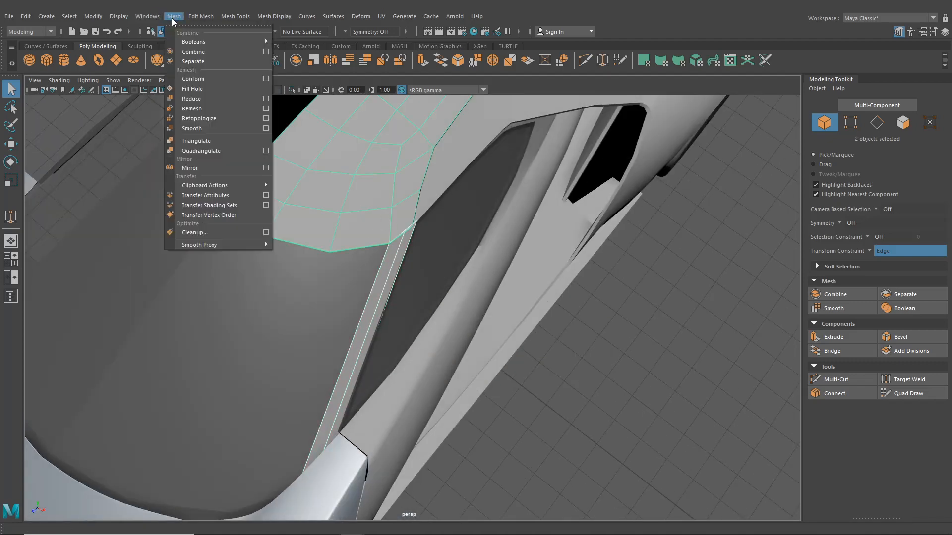
scroll(370, 219, "down", 3)
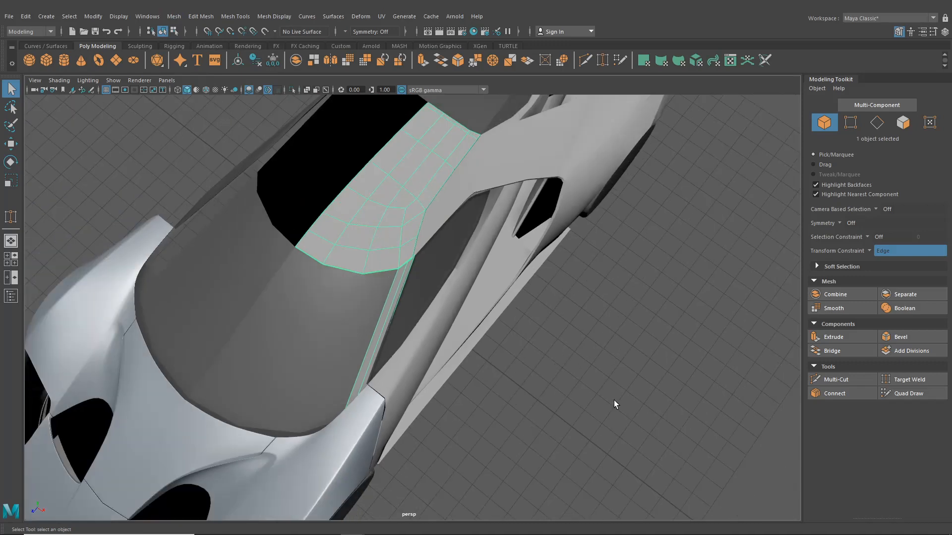
left_click(614, 403)
Separate the combined roof and windshield pillar mesh back into individual pieces
left_click(356, 230)
scroll(376, 243, "up", 4)
middle_click_drag(376, 243, 400, 282, "alt")
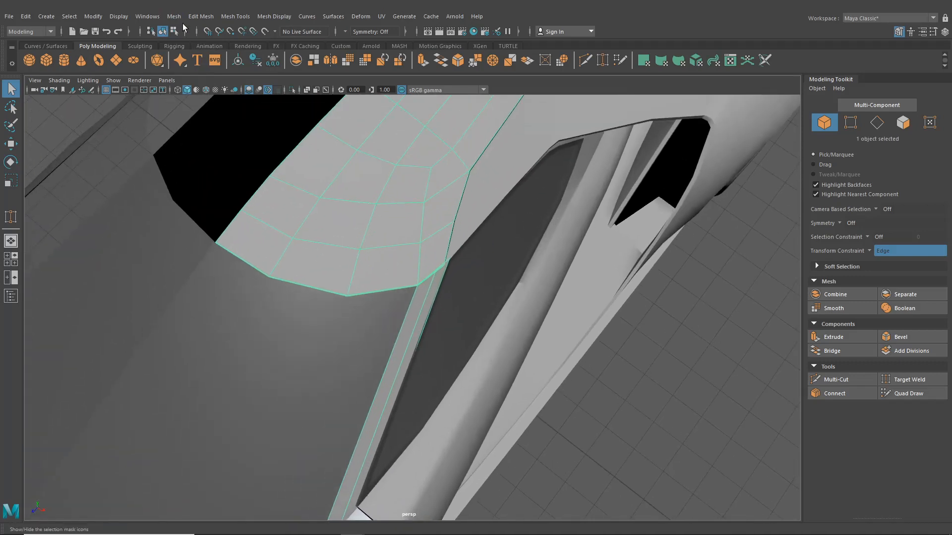
left_click(174, 19)
left_click(201, 61)
scroll(374, 246, "down", 3)
left_click_drag(363, 247, 423, 311, "alt")
Mirror the windshield pillar to the other side of the car with Duplicate Special
left_click(470, 312)
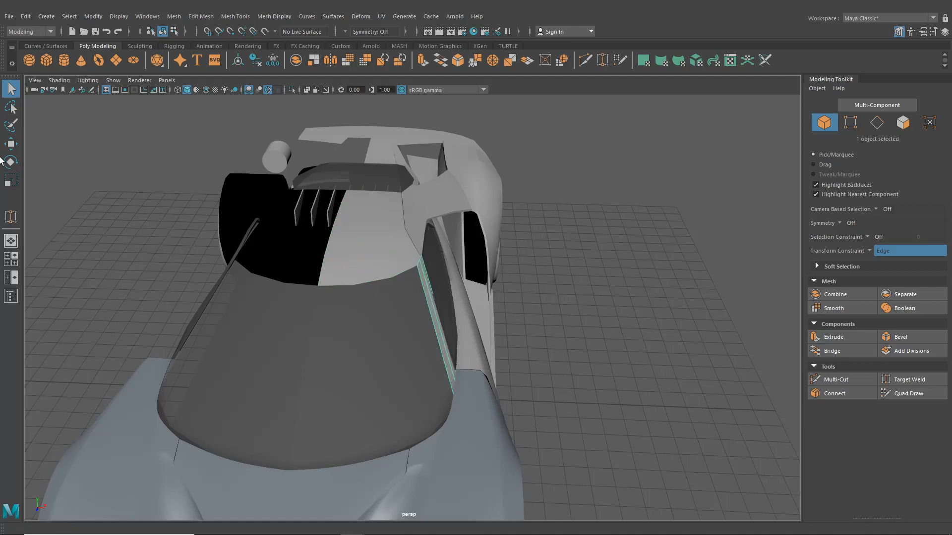
left_click(10, 144)
left_click(30, 19)
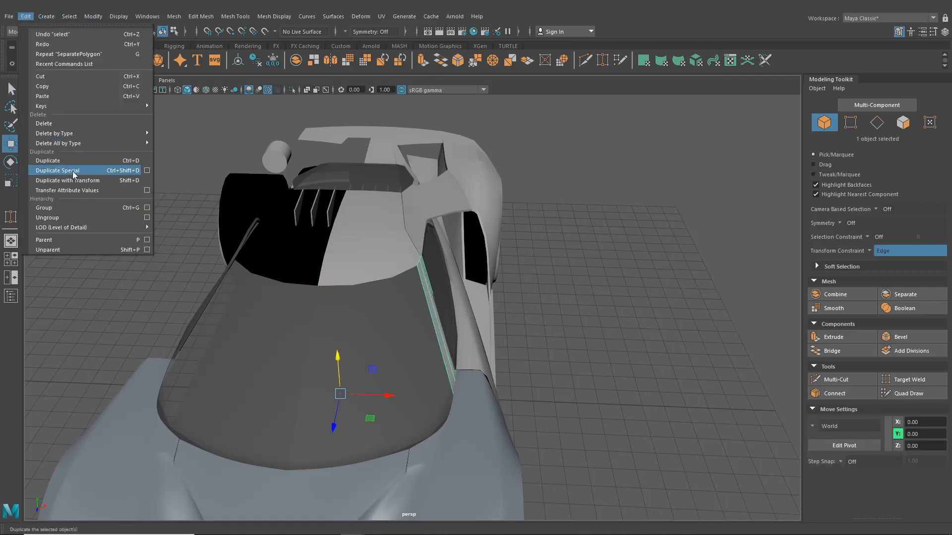
left_click(74, 172)
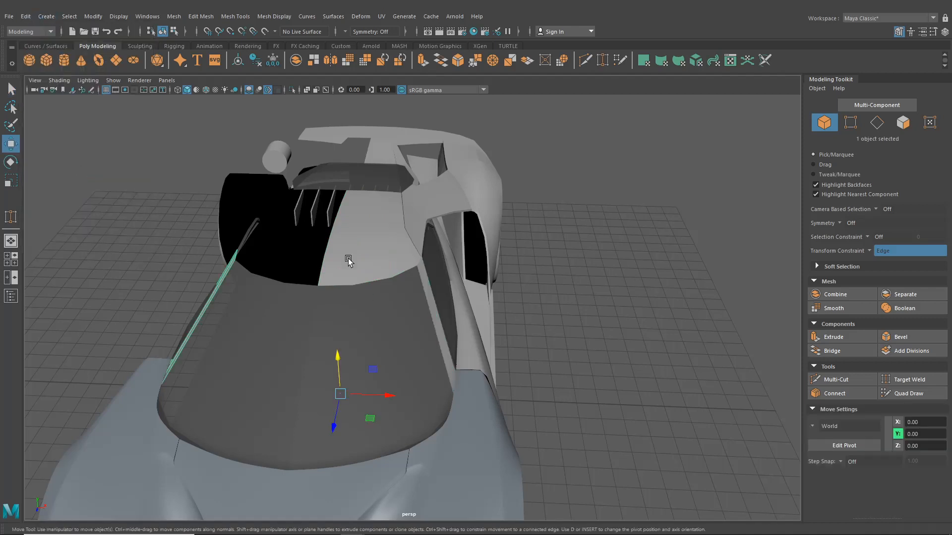
left_click(584, 276)
Select the roof piece's outer border edges, leaving out the edges along the car's centre line
mouse_move(424, 302)
left_mouse_down("alt")
mouse_move(472, 288)
mouse_move(389, 293)
mouse_move(337, 313)
mouse_move(433, 317)
left_mouse_up("alt")
scroll(424, 328, "up", 8)
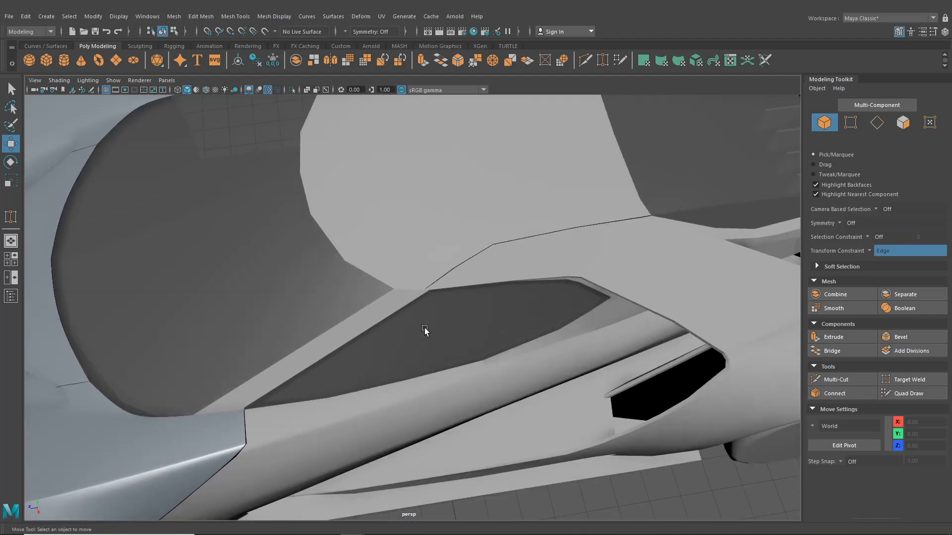
left_click(422, 251)
left_click_drag(422, 250, 416, 307, "alt")
key("F10")
double_click(404, 303)
left_click(288, 192, "ctrl")
left_click_drag(297, 201, 435, 251, "alt")
left_click(429, 225, "ctrl")
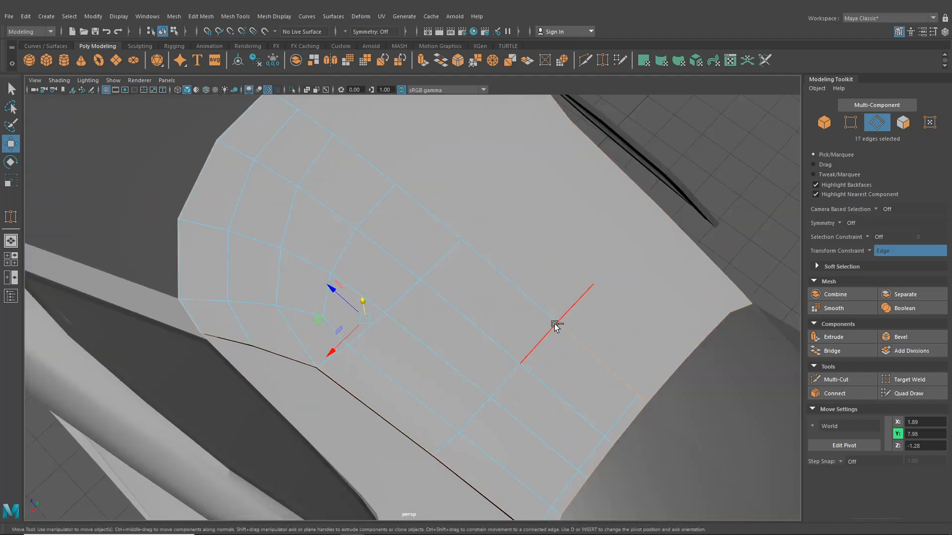
left_click(641, 398, "ctrl")
left_click_drag(641, 398, 489, 326, "alt")
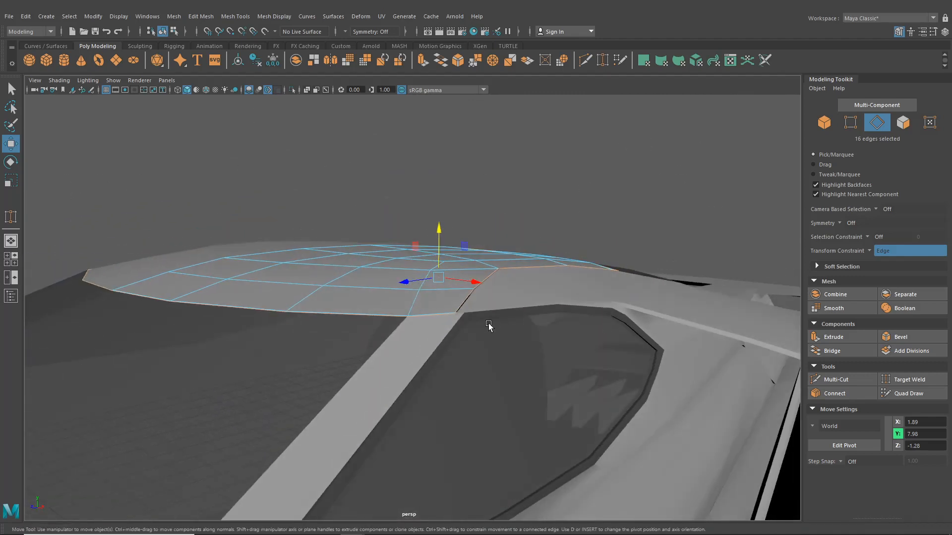
Extrude the selected roof border edges and pull them downward to form a thin lip
scroll(480, 324, "up", 2)
scroll(480, 324, "up", 1)
key("ctrl+e")
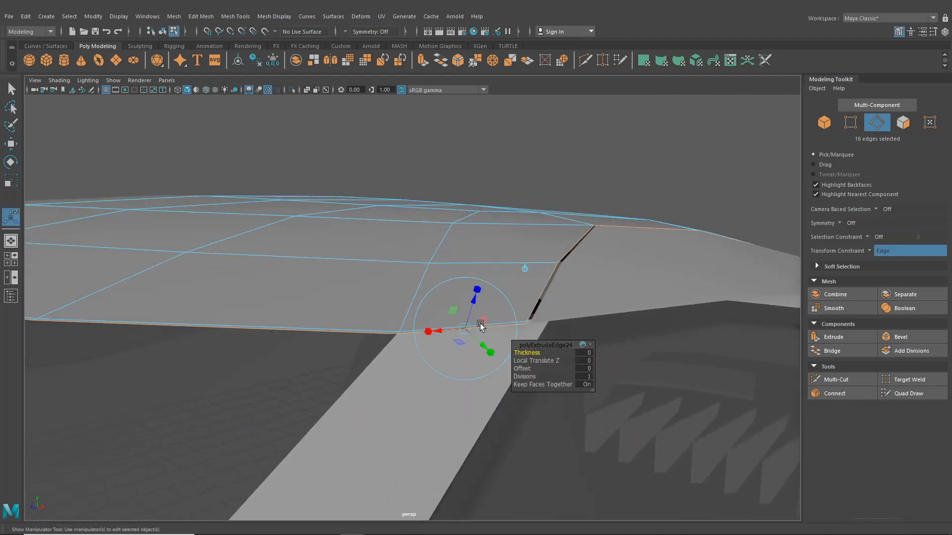
middle_click_drag(518, 286, 517, 270)
left_click_drag(517, 270, 510, 268, "alt")
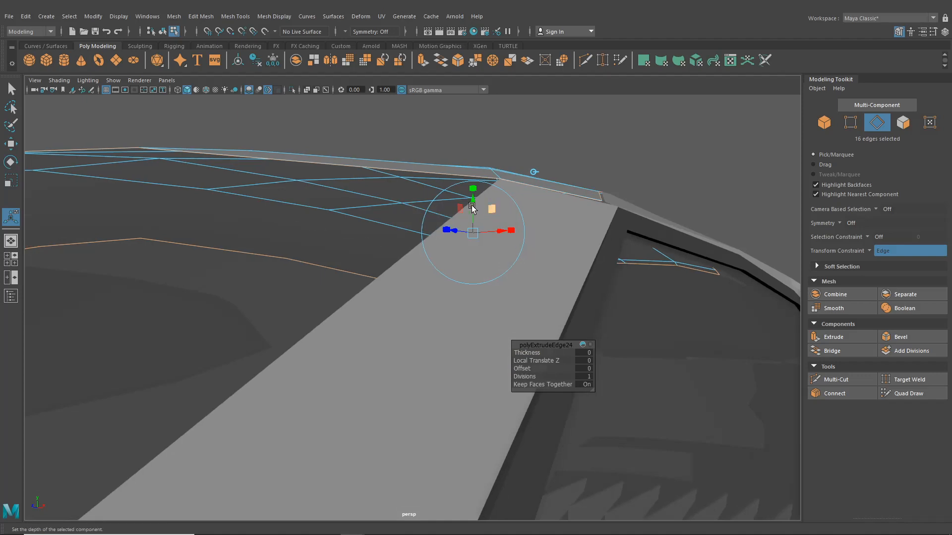
left_click_drag(472, 210, 425, 252)
Switch the roof piece to vertex editing with the Move tool and set Transform Constraint to Off
right_click_drag(374, 210, 322, 208)
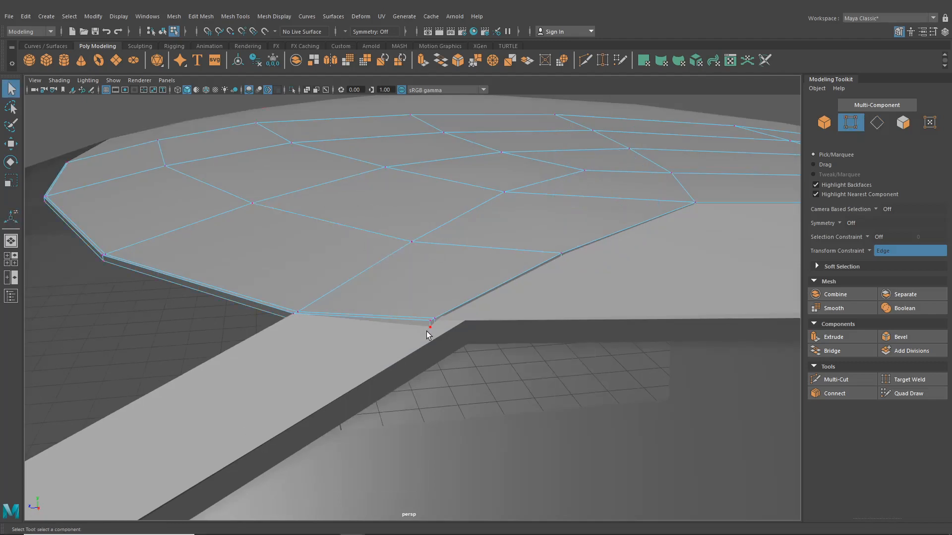
left_click(11, 144)
left_click_drag(377, 283, 504, 285, "alt")
left_click(910, 250)
left_click(892, 255)
Adjust the middle vertex at the windshield pillar's upper end toward the roof corner, switching Transform Constraint to Edge and back to Off
left_click_drag(535, 246, 471, 304, "alt")
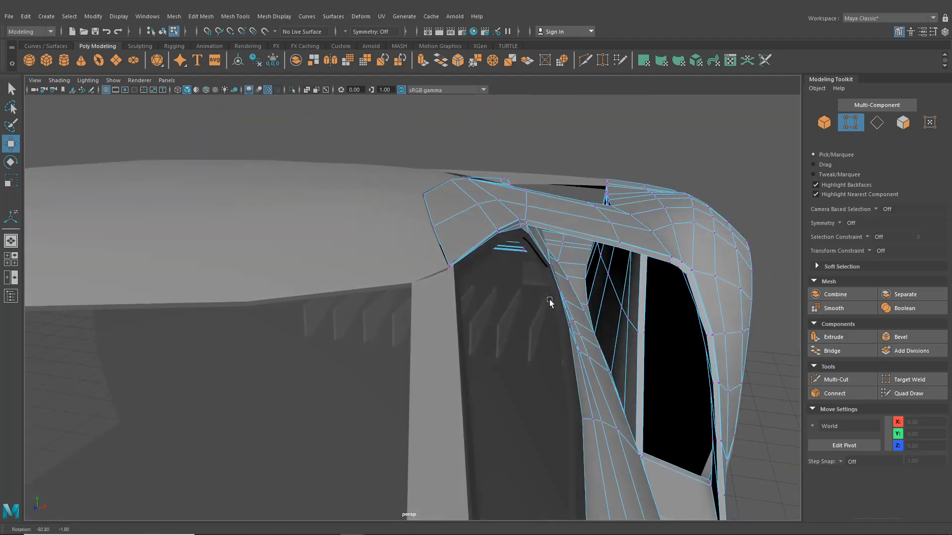
left_click_drag(549, 300, 455, 300, "alt")
left_click(507, 247)
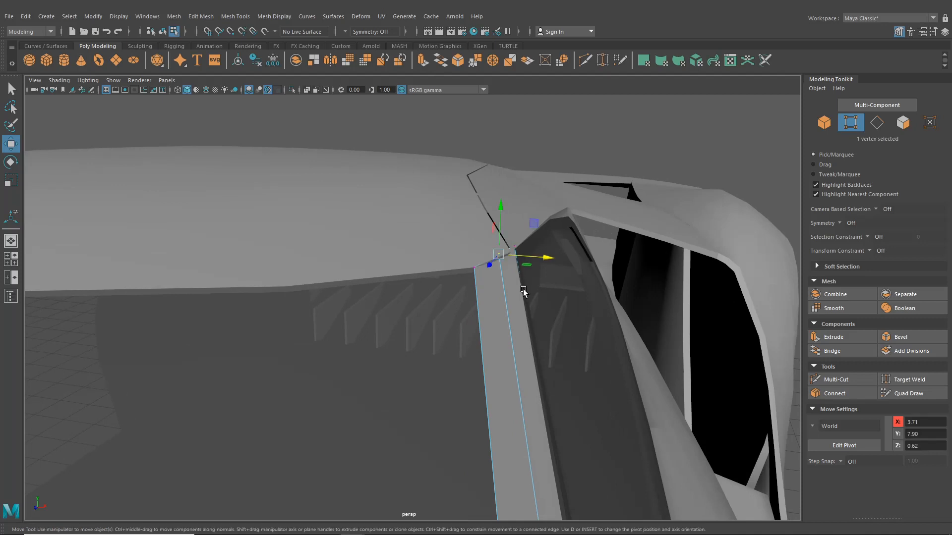
key("f")
left_click(868, 252)
left_click(883, 261)
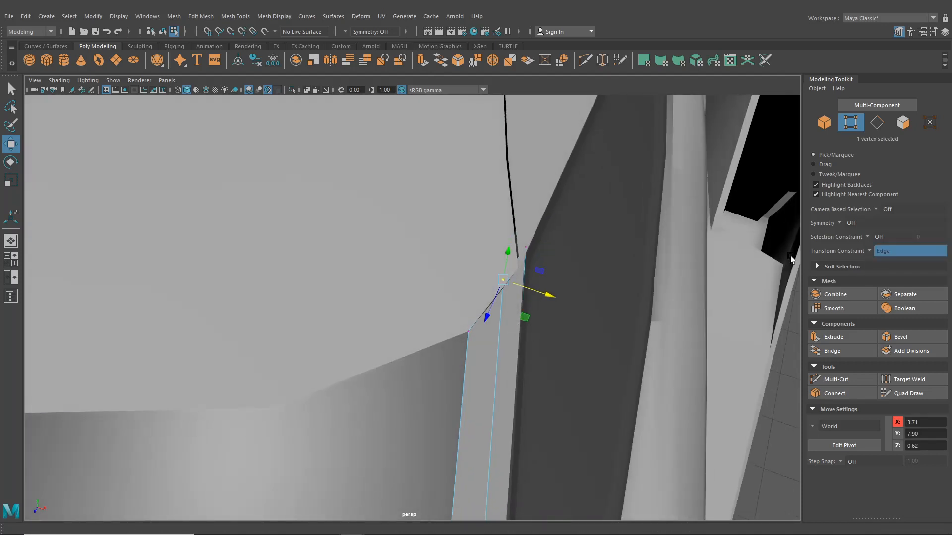
left_click_drag(496, 258, 442, 273, "alt")
left_click(869, 250)
left_click(885, 254)
middle_click_drag(341, 285, 342, 318)
Move the pillar's outer upper corner vertex to the side window corner, about X 3.78, Y 7.88, Z 0.30
left_click_drag(342, 318, 405, 284, "alt")
mouse_move(405, 285)
left_mouse_down("alt")
mouse_move(382, 325)
mouse_move(383, 300)
mouse_move(428, 298)
mouse_move(446, 283)
mouse_move(364, 248)
mouse_move(406, 273)
mouse_move(407, 285)
left_mouse_up("alt")
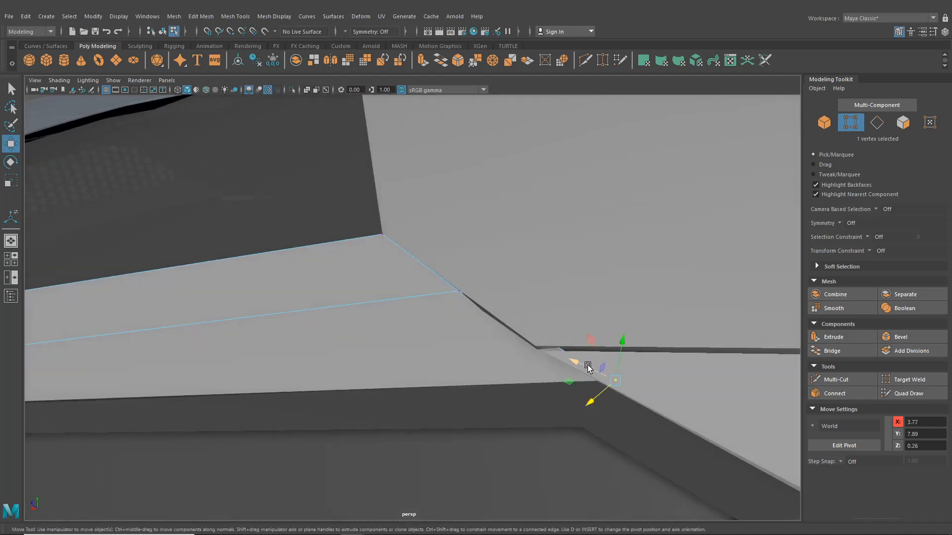
left_click_drag(588, 368, 591, 404)
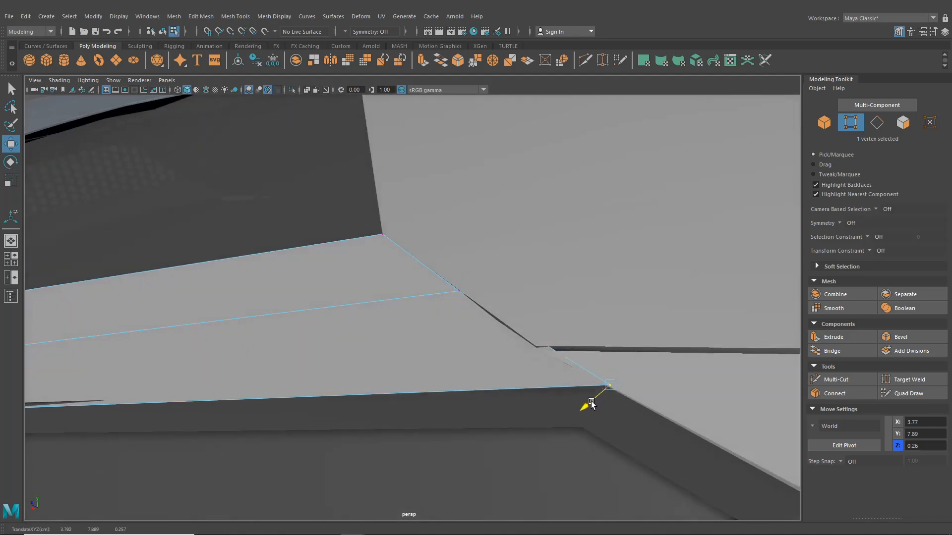
left_click_drag(604, 368, 589, 380)
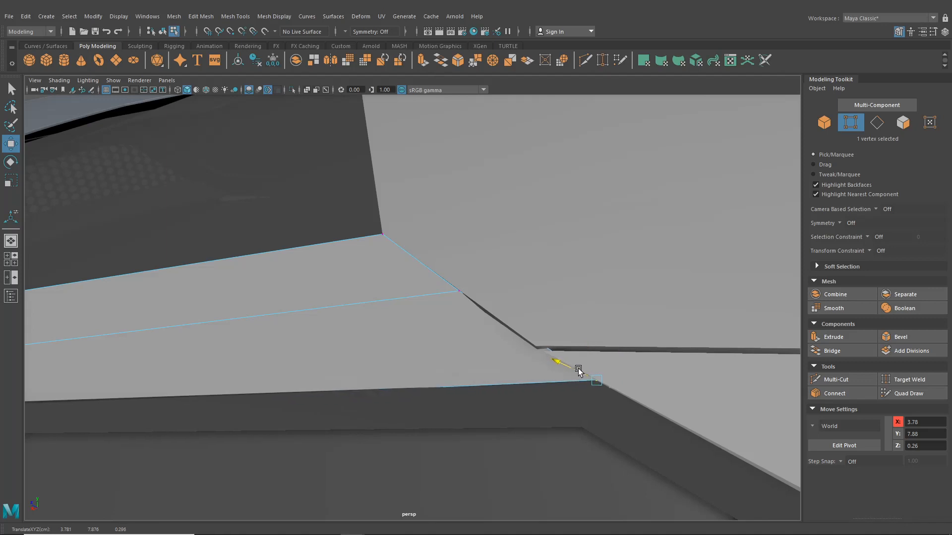
Snap the side window frame's upper corner vertex onto the pillar's outer corner vertex
left_click_drag(578, 372, 562, 342, "alt")
right_click(563, 343)
left_click(508, 246)
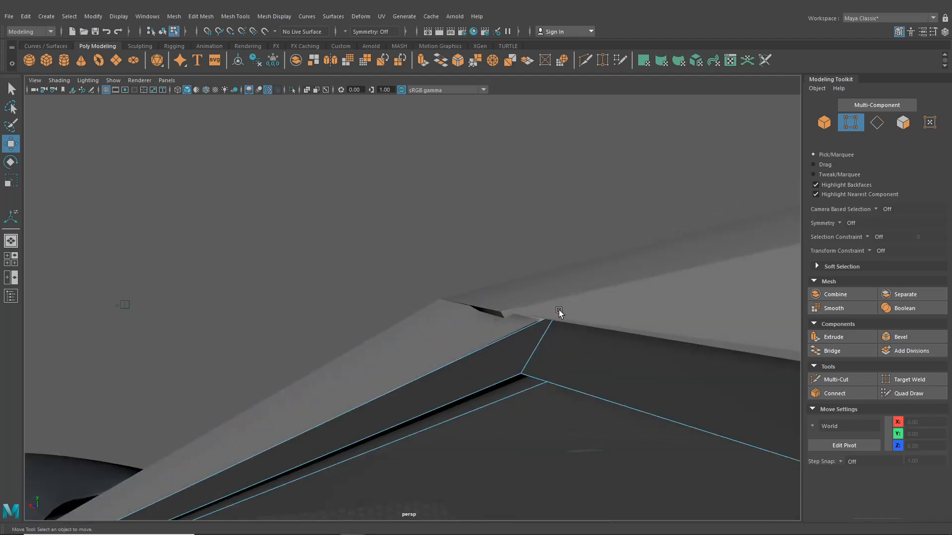
left_click(557, 314)
key("v")
middle_click_drag(559, 324, 540, 321)
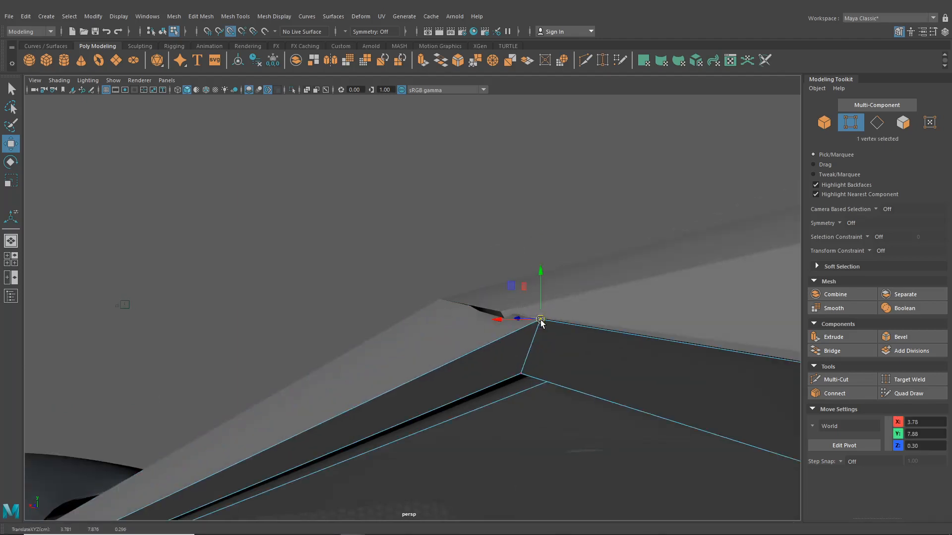
Nudge the inner corner vertex of the side window frame slightly along X beside the pillar
scroll(554, 331, "down", 3)
left_click_drag(557, 334, 633, 357, "alt")
scroll(573, 311, "down", 5)
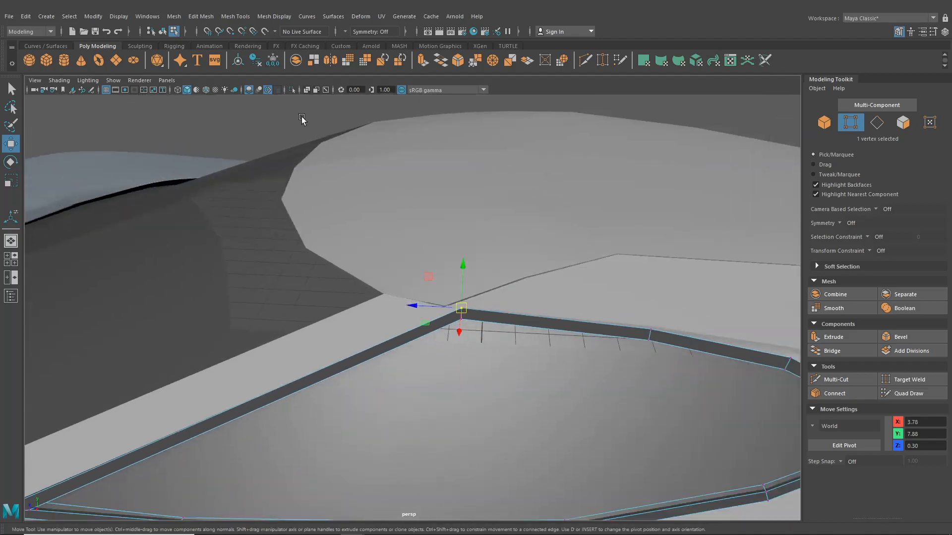
left_click(302, 119)
left_click_drag(397, 233, 483, 290, "alt")
scroll(483, 291, "up", 5)
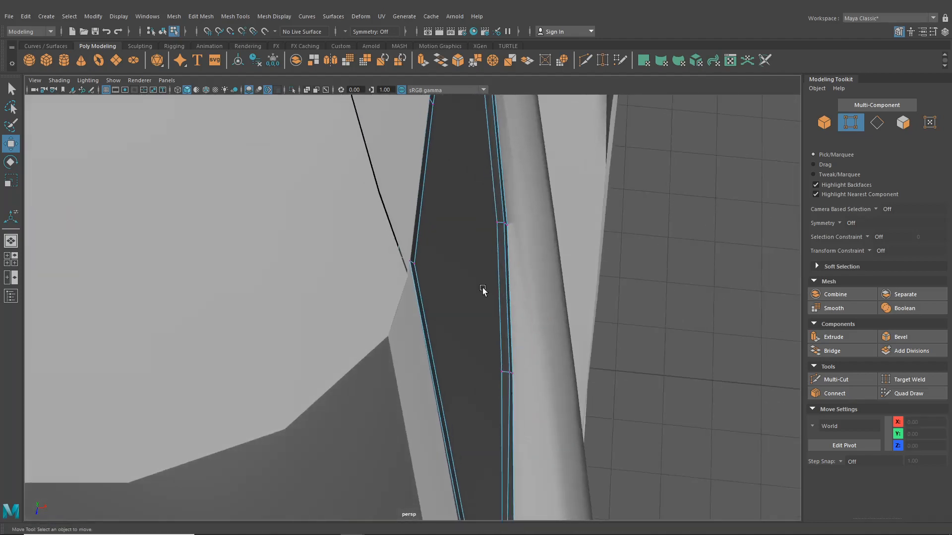
left_click(415, 263)
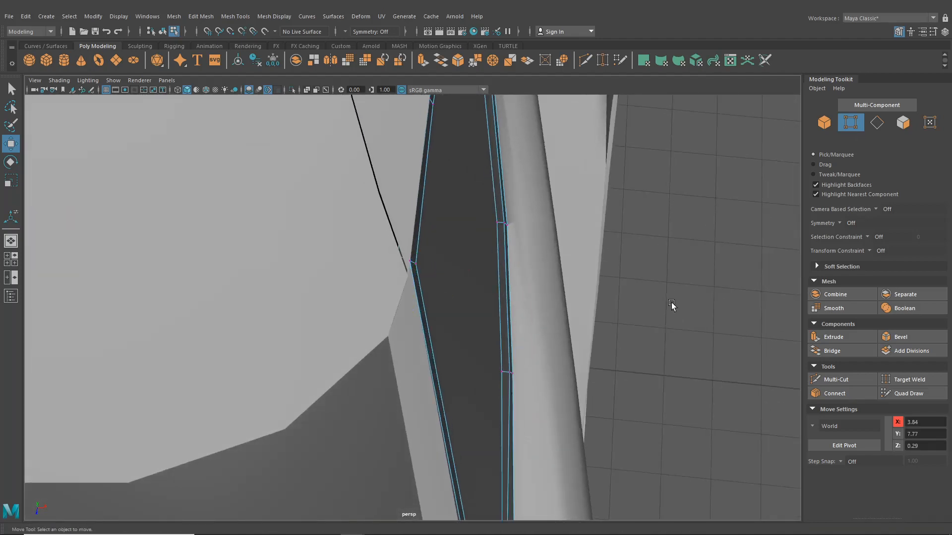
left_click_drag(672, 305, 432, 284, "alt")
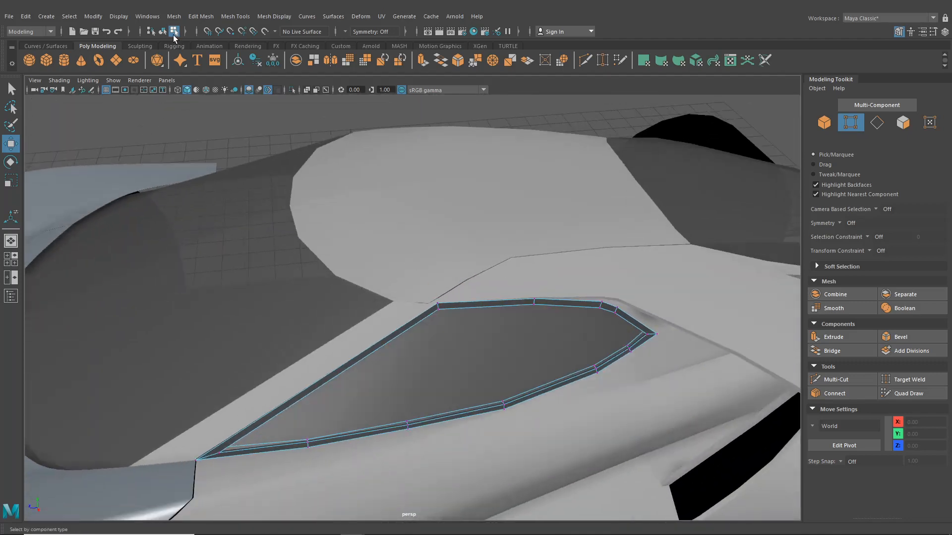
Return to object selection, select the roof piece and preview it smoothed to examine its front corner
left_click(162, 32)
scroll(361, 185, "down", 5)
left_click_drag(362, 184, 457, 219, "alt")
left_click(359, 266)
scroll(372, 271, "up", 6)
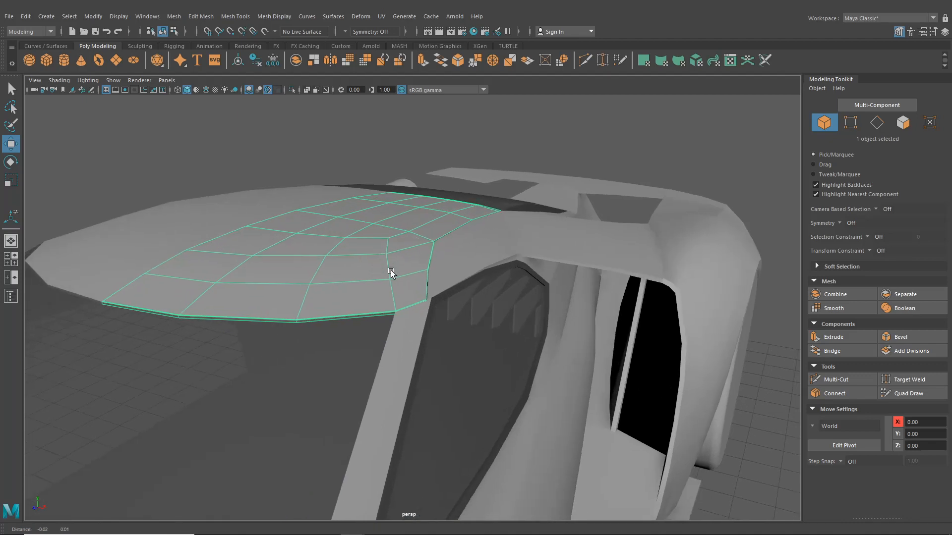
middle_click_drag(391, 272, 444, 282, "alt")
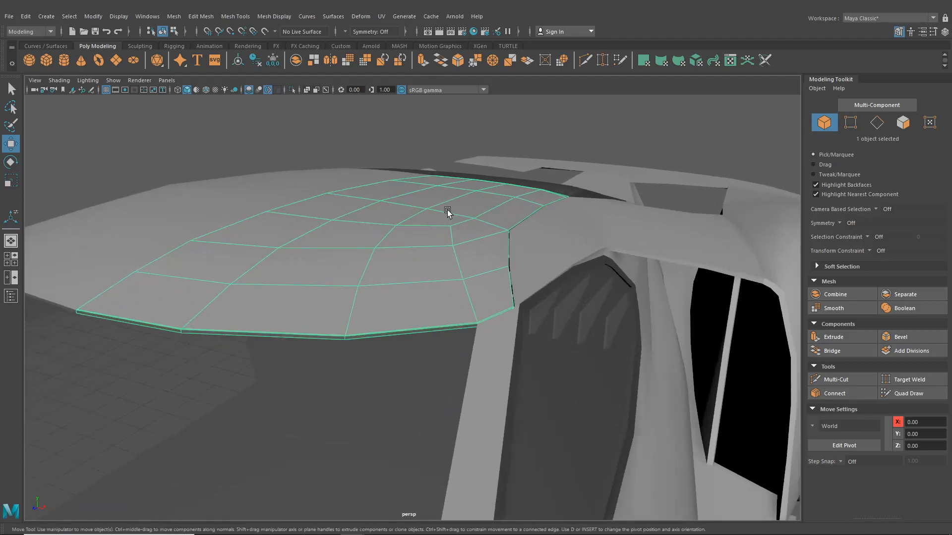
left_click_drag(489, 249, 478, 291, "alt")
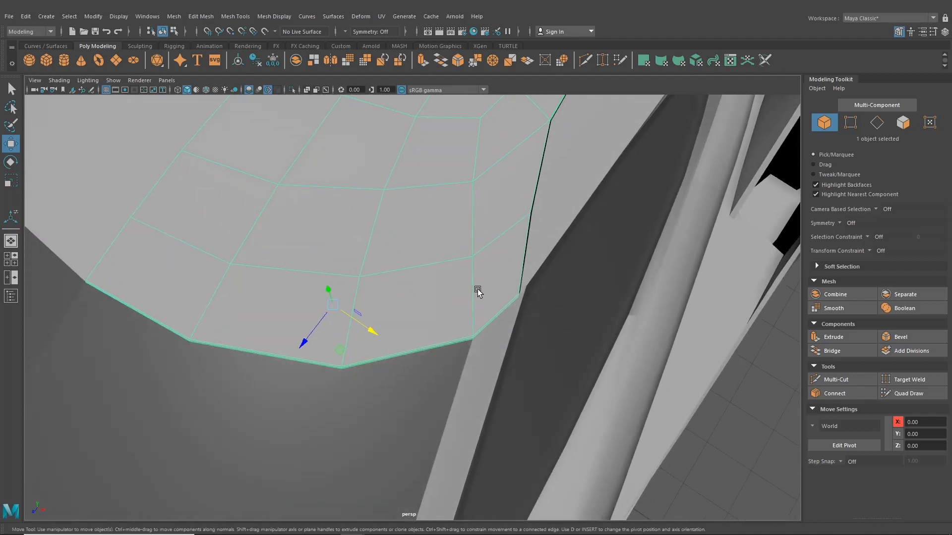
key("3")
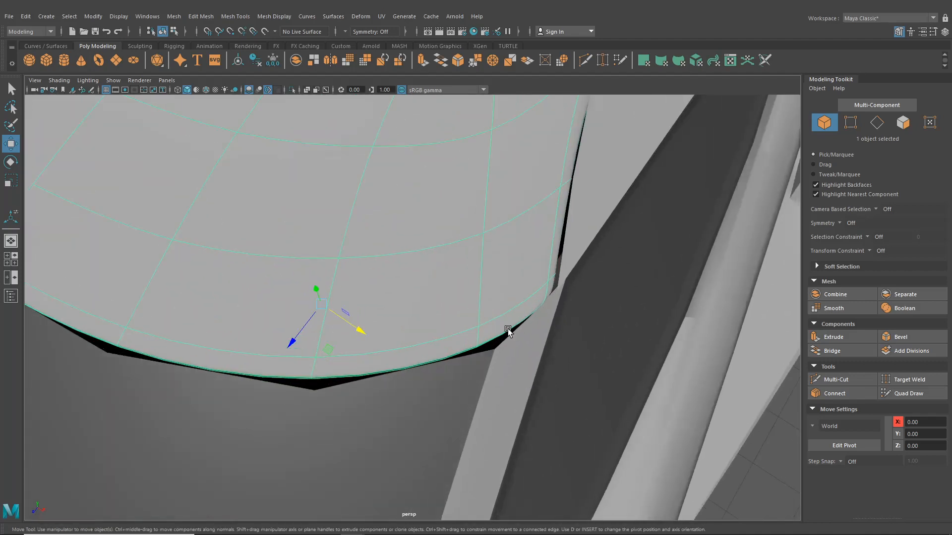
left_click_drag(508, 330, 502, 320, "alt")
Compare the smoothed roof outline with the top-view blueprint, then inspect the unsmoothed roof in perspective
left_click(14, 263)
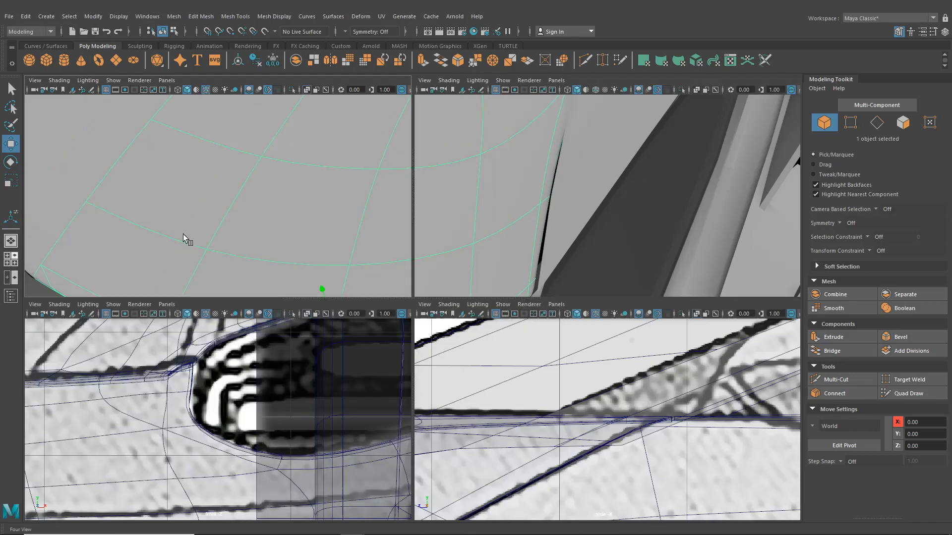
key("space")
scroll(384, 325, "up", 3)
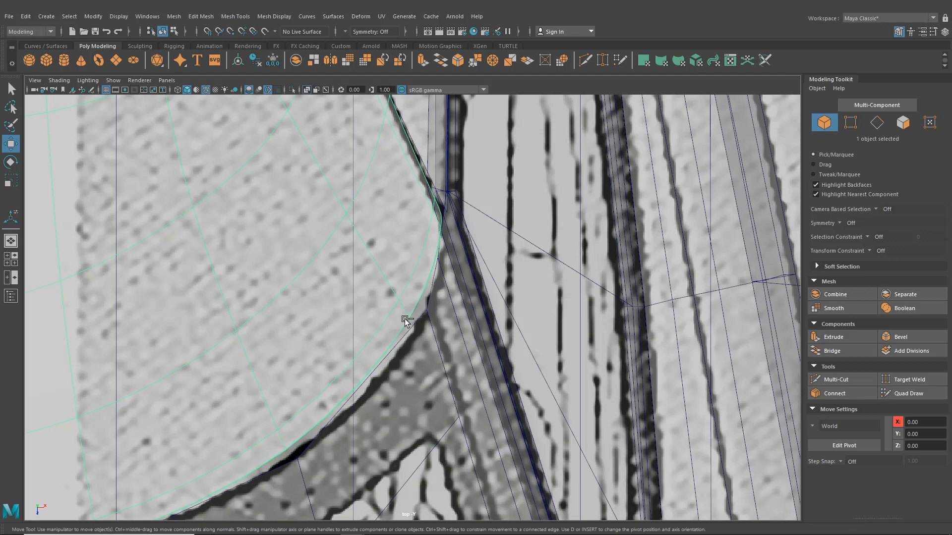
key("1")
left_click(15, 241)
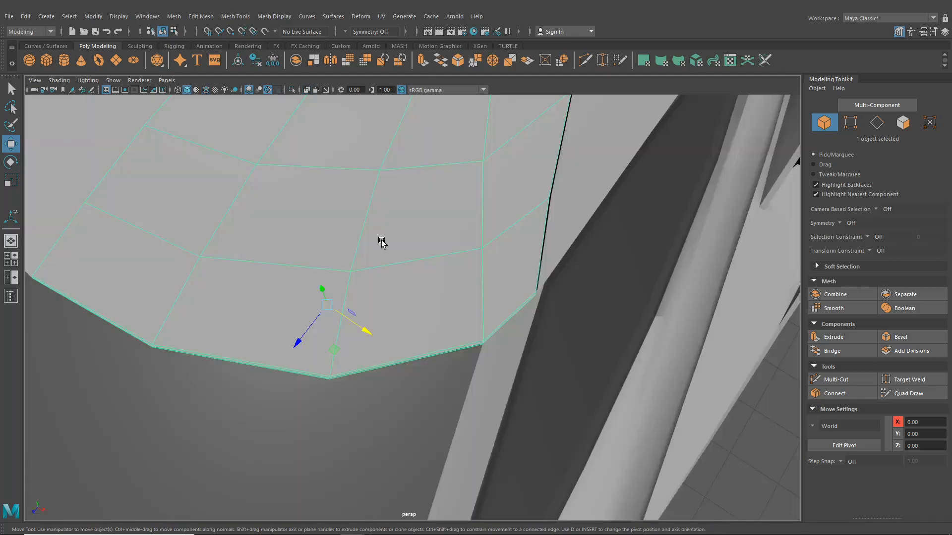
mouse_move(382, 242)
left_mouse_down("alt")
mouse_move(372, 251)
mouse_move(319, 231)
mouse_move(365, 238)
left_mouse_up("alt")
scroll(364, 238, "down", 3)
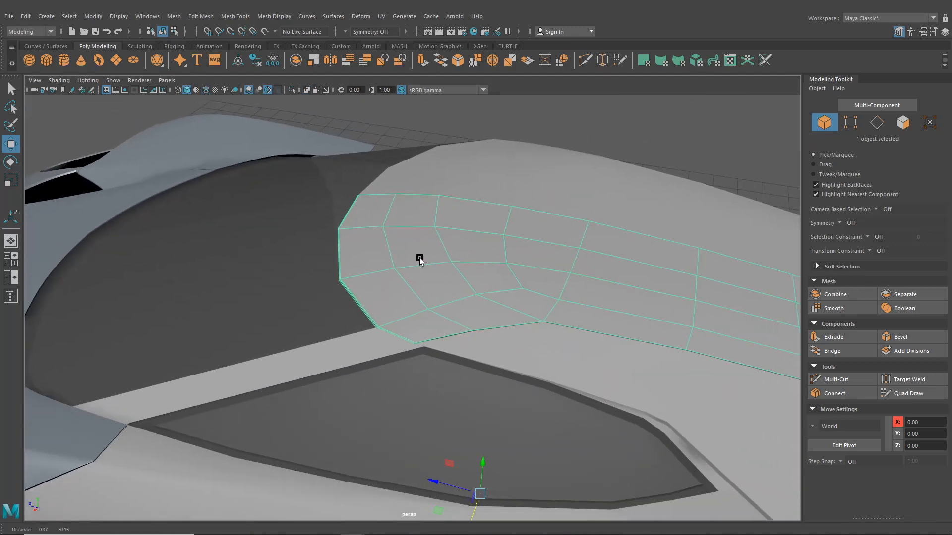
In the top view, move the roof's front corner vertices outward to the blueprint outline, about X 3.75, Z 1.22
left_click(10, 262)
key("space")
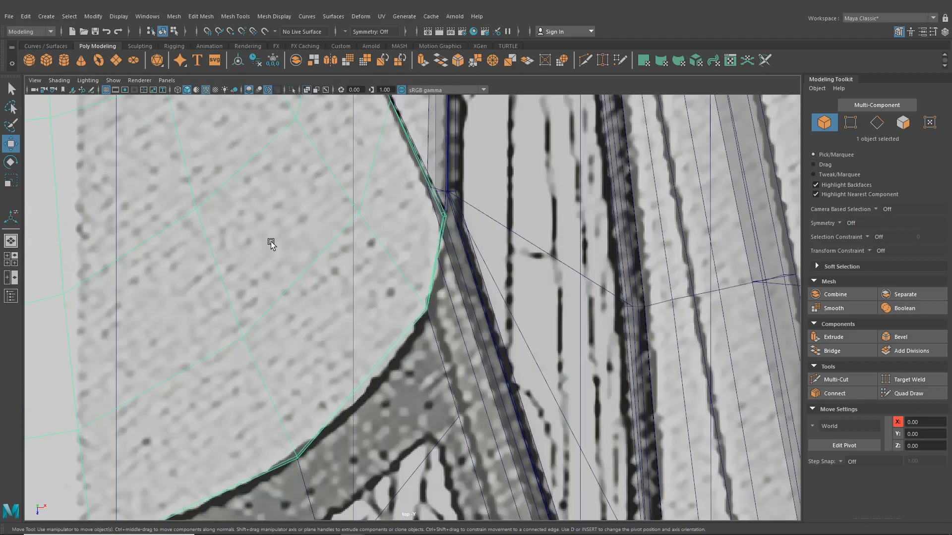
right_click_drag(314, 211, 262, 213)
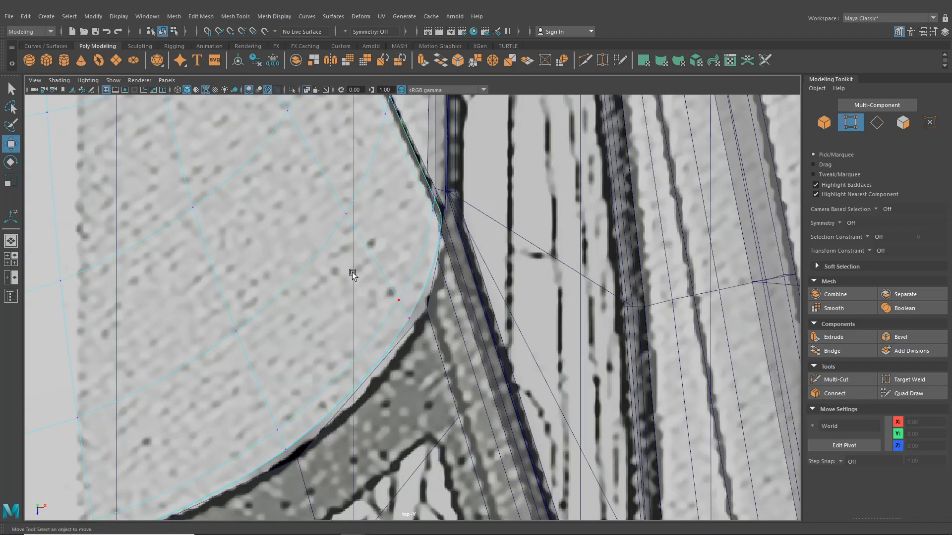
left_click_drag(352, 272, 431, 316)
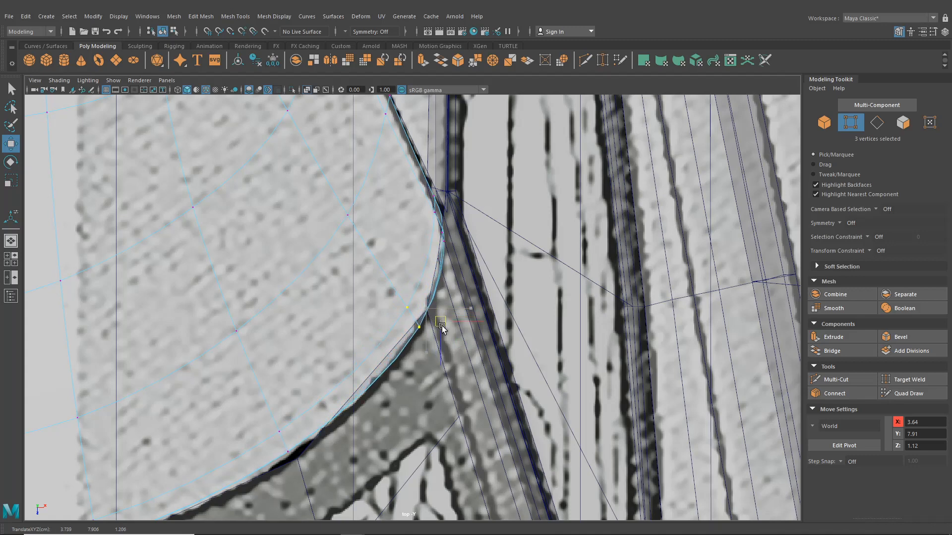
middle_click_drag(443, 331, 539, 210, "alt")
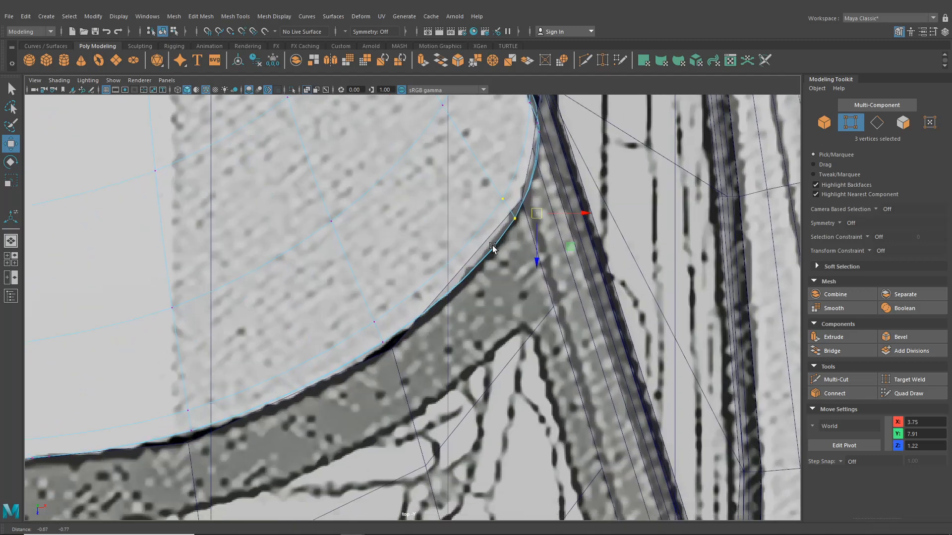
Reposition the vertex groups along the roof's front border, out to the centre line, so the smoothed edge follows the blueprint curve
left_click_drag(346, 292, 399, 406)
middle_click_drag(331, 385, 393, 280, "alt")
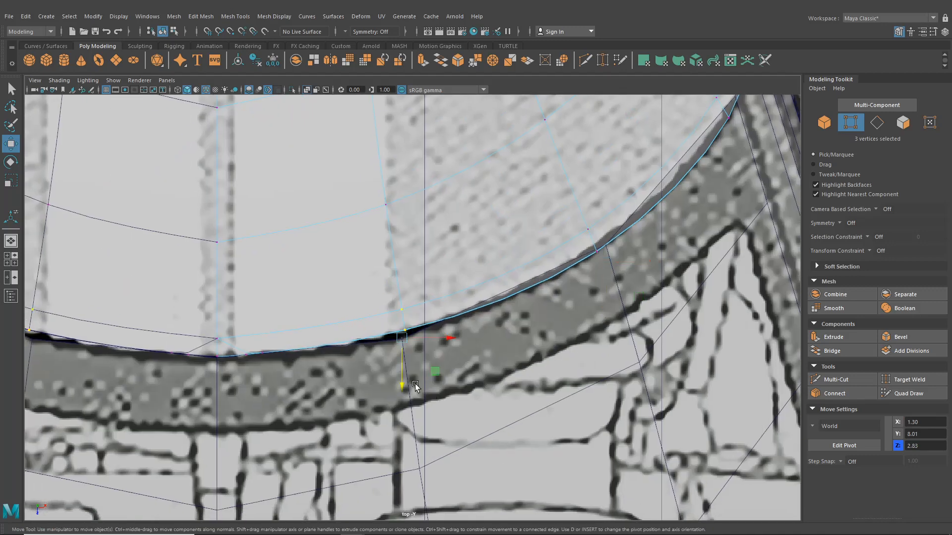
left_click_drag(401, 377, 403, 386)
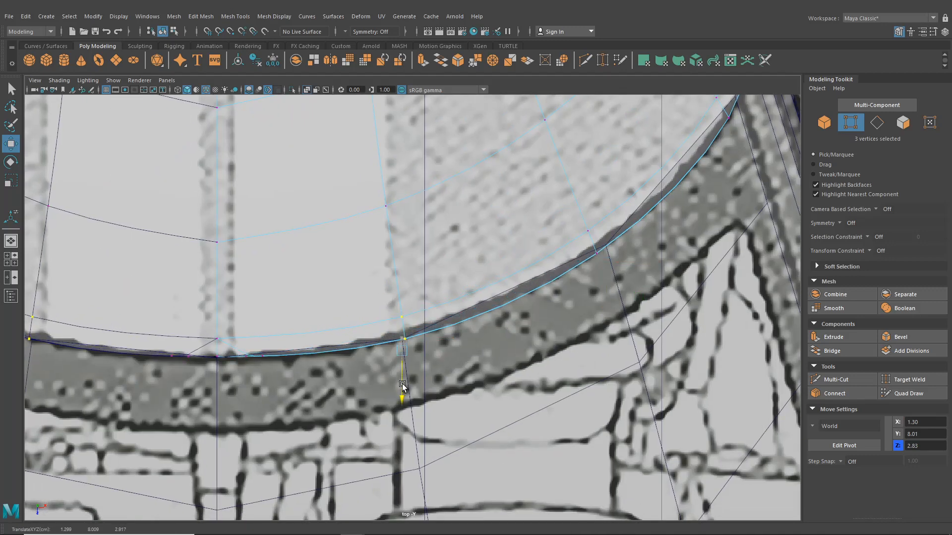
left_click_drag(194, 311, 216, 403)
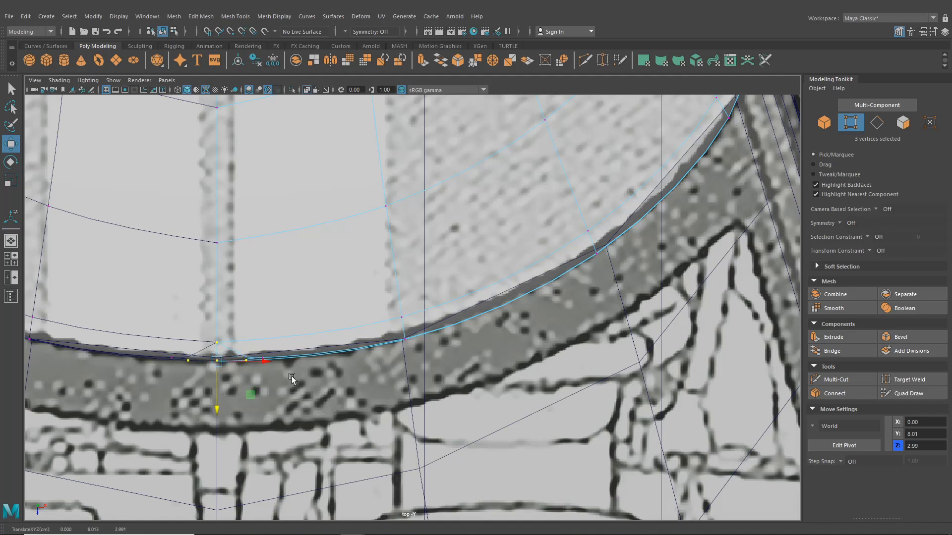
left_click_drag(357, 279, 404, 388)
middle_click_drag(524, 329, 417, 378, "alt")
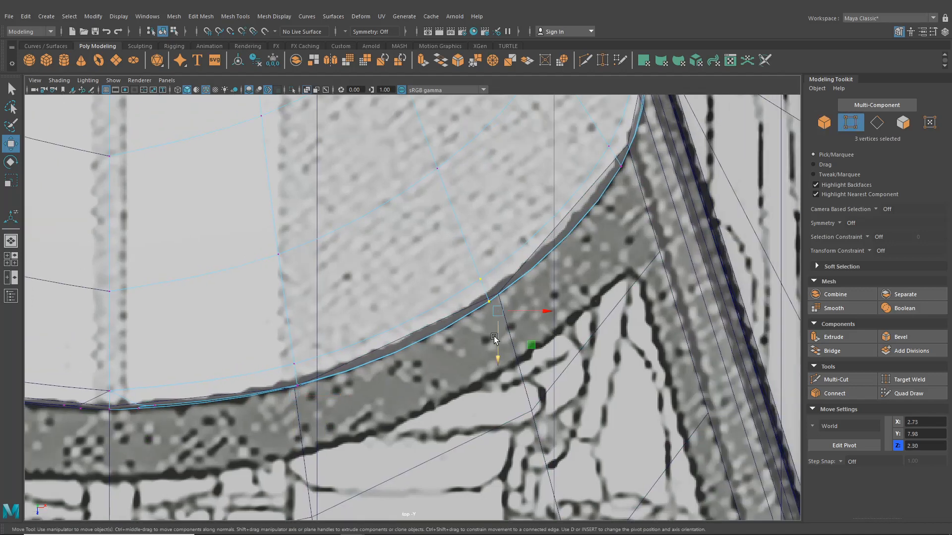
left_click_drag(495, 339, 497, 345)
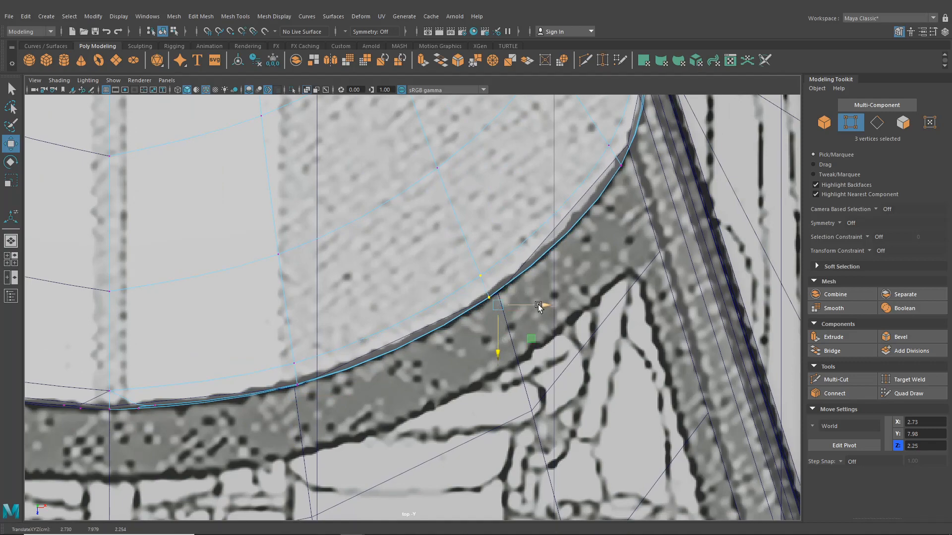
Examine the selected vertices on the roof's front edge in perspective and against the front blueprint
middle_click_drag(580, 272, 539, 364, "alt")
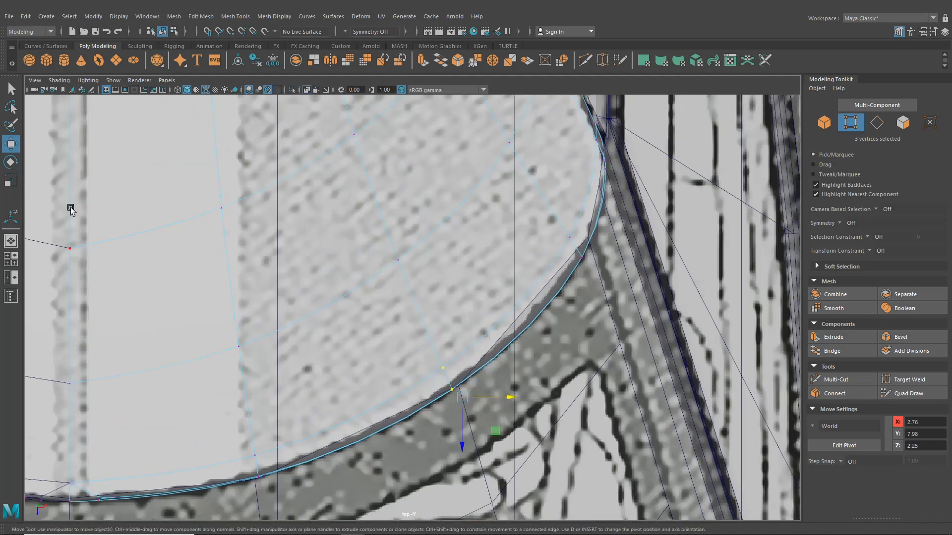
left_click(11, 242)
left_click_drag(470, 284, 489, 269, "alt")
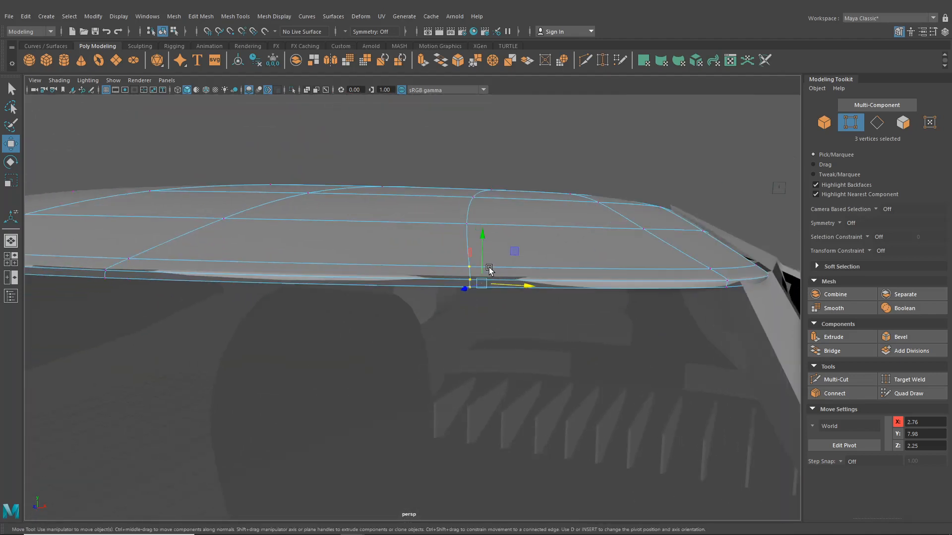
left_click(10, 260)
key("space")
scroll(278, 413, "down", 6)
right_click_drag(277, 413, 473, 320, "alt")
middle_click_drag(474, 320, 483, 319, "alt")
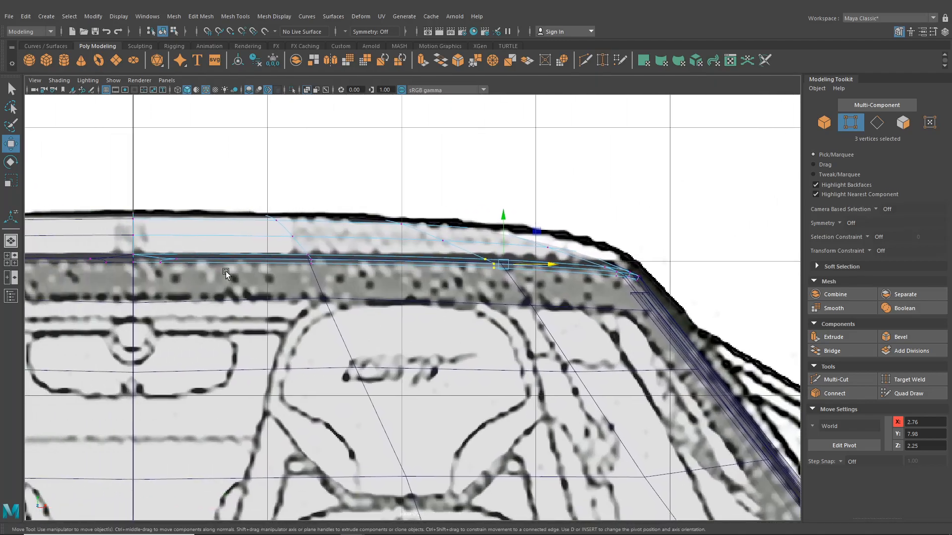
left_click(10, 241)
left_click_drag(230, 285, 223, 308, "alt")
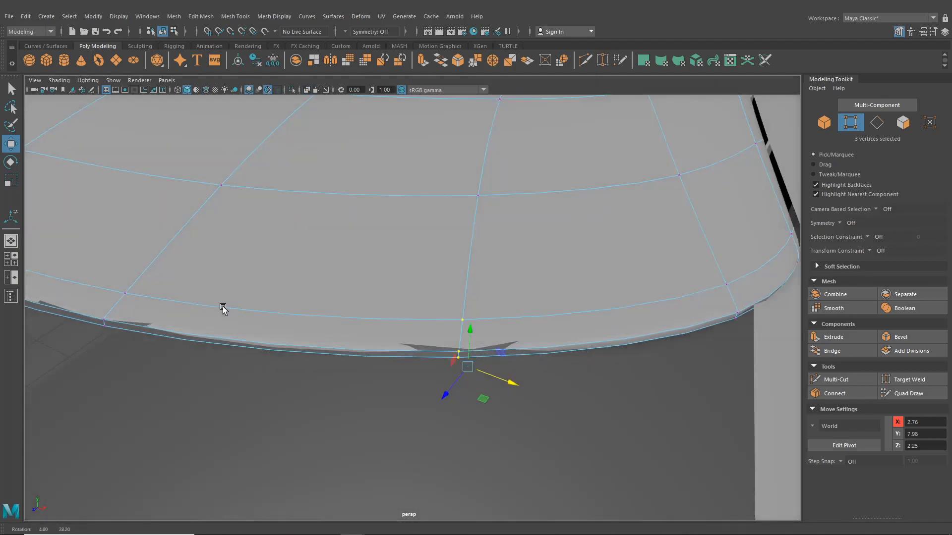
middle_click_drag(223, 308, 556, 328, "alt")
scroll(448, 322, "up", 3)
left_click_drag(449, 323, 363, 296, "alt")
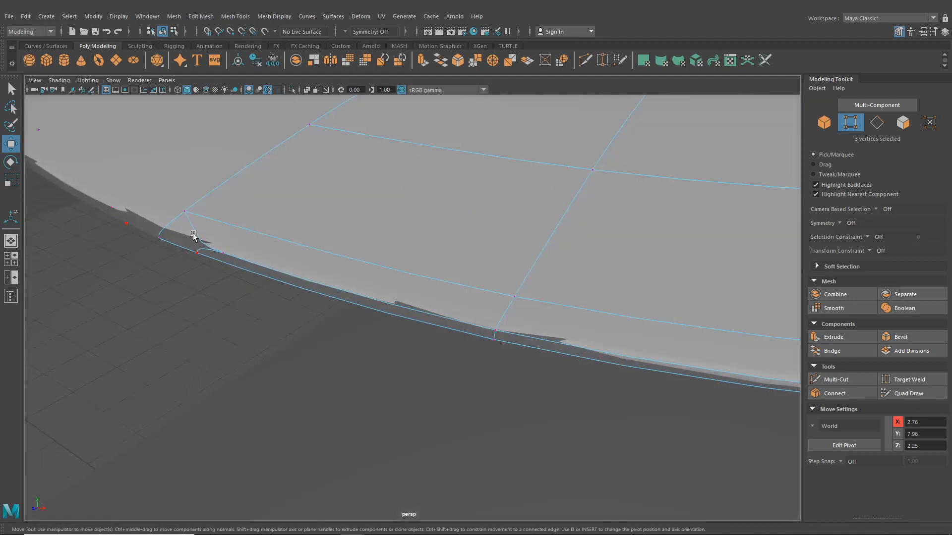
Turn off the roof panel's smooth preview and isolate the whole panel as an object
key("1")
middle_click_drag(205, 236, 431, 303, "alt")
left_click_drag(431, 304, 496, 303, "alt")
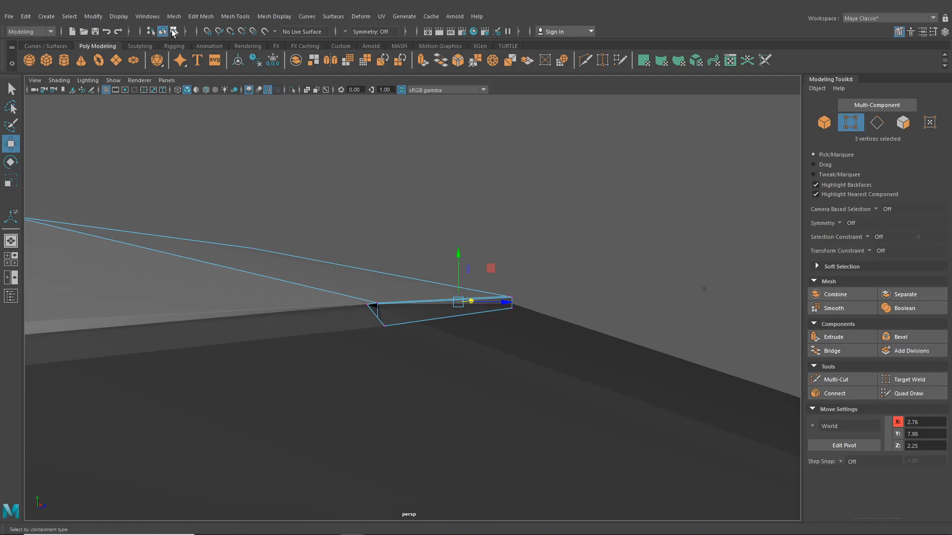
left_click(290, 90)
left_click_drag(363, 170, 359, 175, "alt")
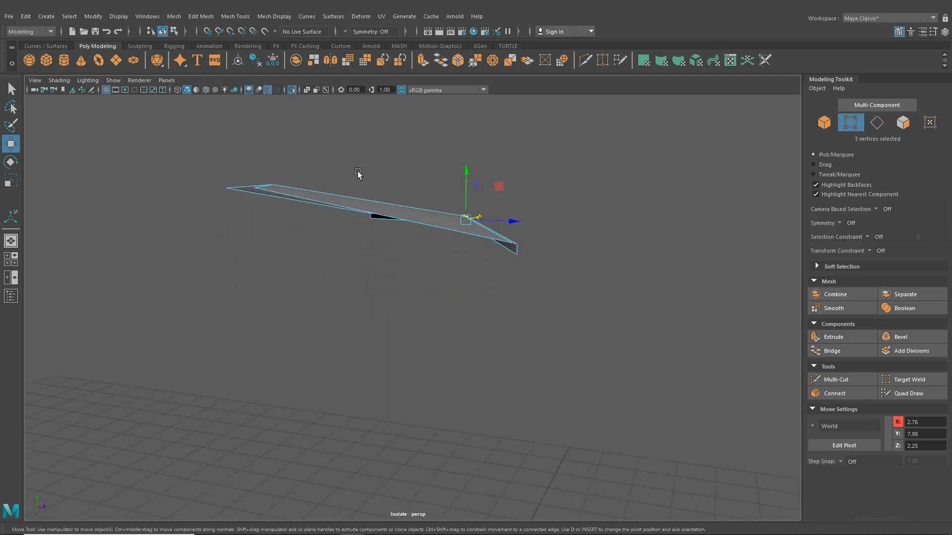
left_click(162, 32)
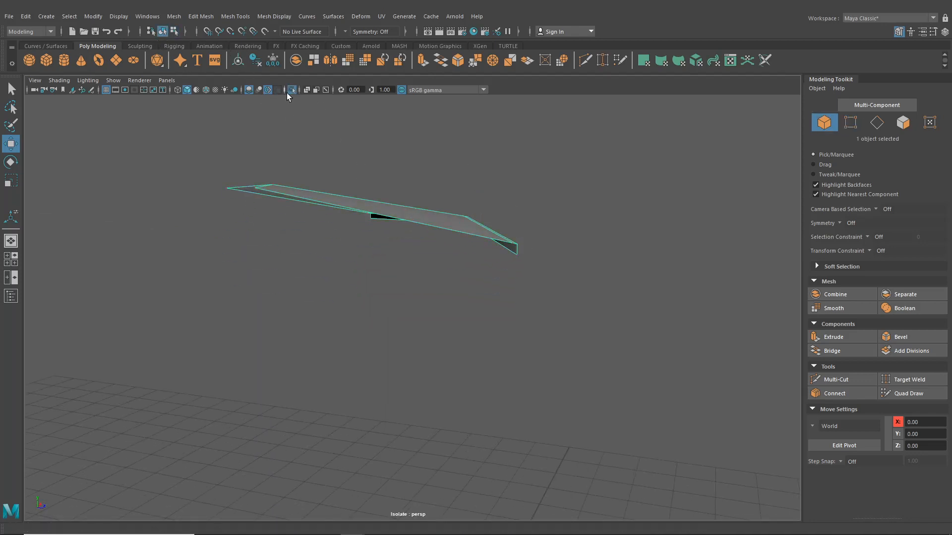
left_click(292, 90)
left_click(293, 90)
Delete the stray faces hanging from the roof panel's open centre edge
left_click_drag(386, 233, 368, 277, "alt")
right_click_drag(368, 252, 367, 278)
left_click_drag(367, 278, 408, 338, "alt")
left_click(335, 347)
left_click(408, 360)
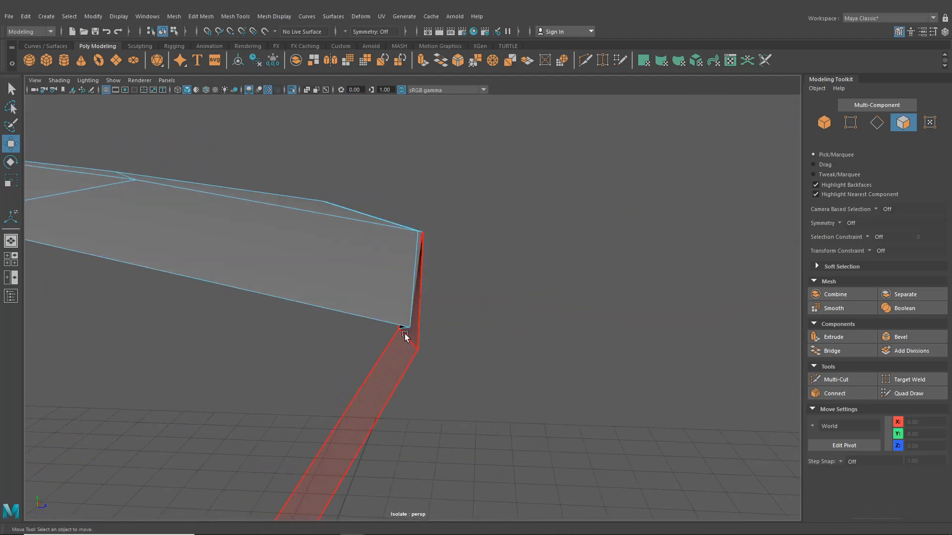
left_click_drag(461, 327, 406, 305, "alt")
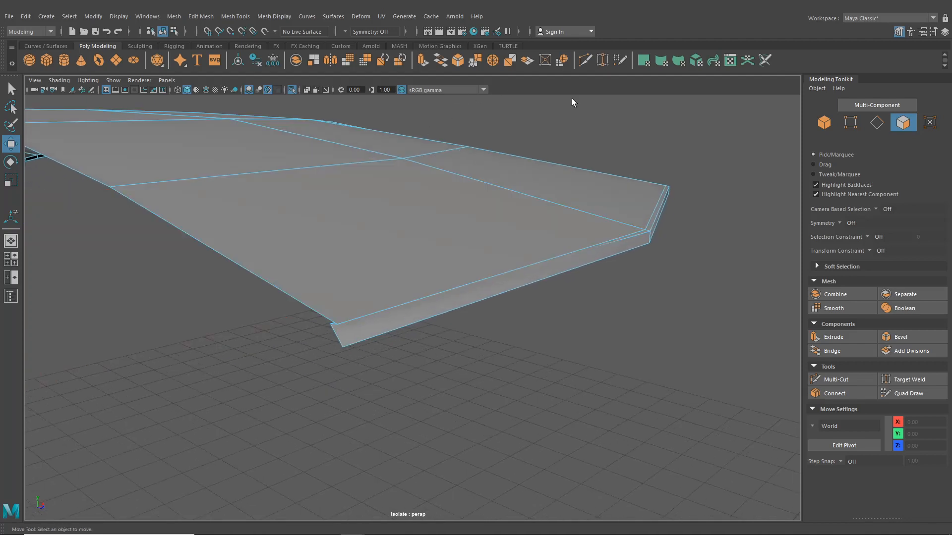
Move the upper and lower front-lip vertices on the roof's centre edge along Z to about 3.00
left_click_drag(572, 103, 560, 124, "alt")
right_click_drag(353, 231, 337, 237)
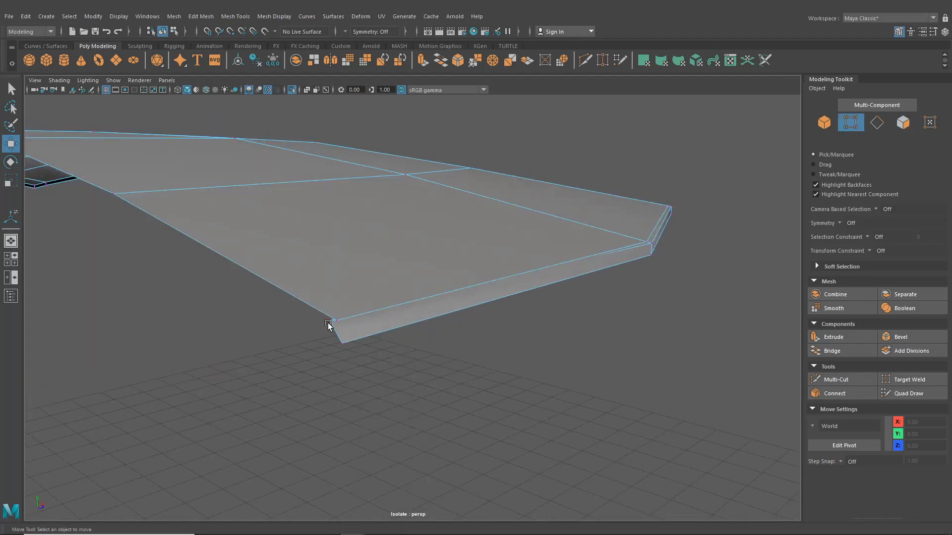
left_click(328, 324)
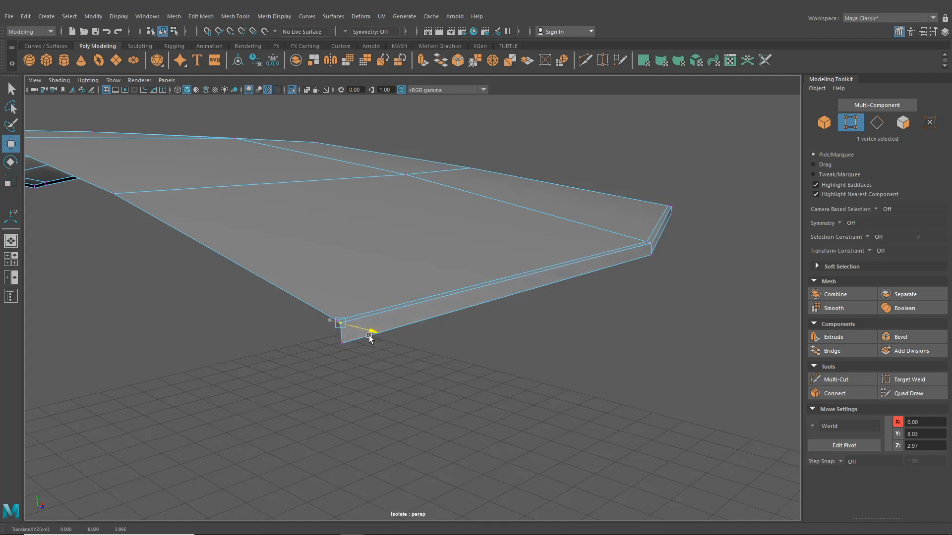
left_click_drag(370, 338, 415, 347, "alt")
left_click_drag(440, 350, 448, 369)
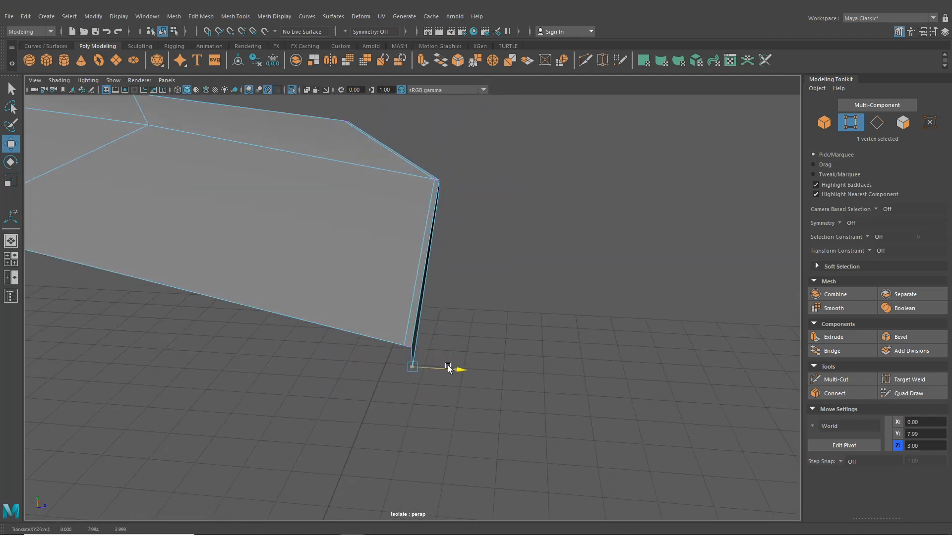
scroll(482, 302, "down", 2)
left_click_drag(482, 302, 395, 302, "alt")
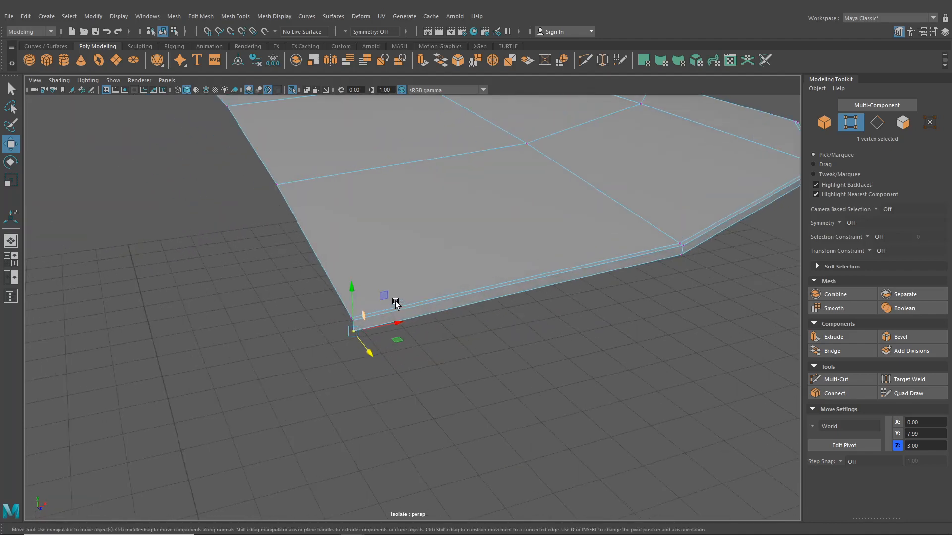
Set the roof to edge selection and end its isolation to show the whole car
scroll(424, 227, "down", 2)
scroll(444, 229, "up", 3)
right_click_drag(442, 238, 431, 216)
left_click_drag(499, 292, 436, 280, "alt")
left_click(291, 89)
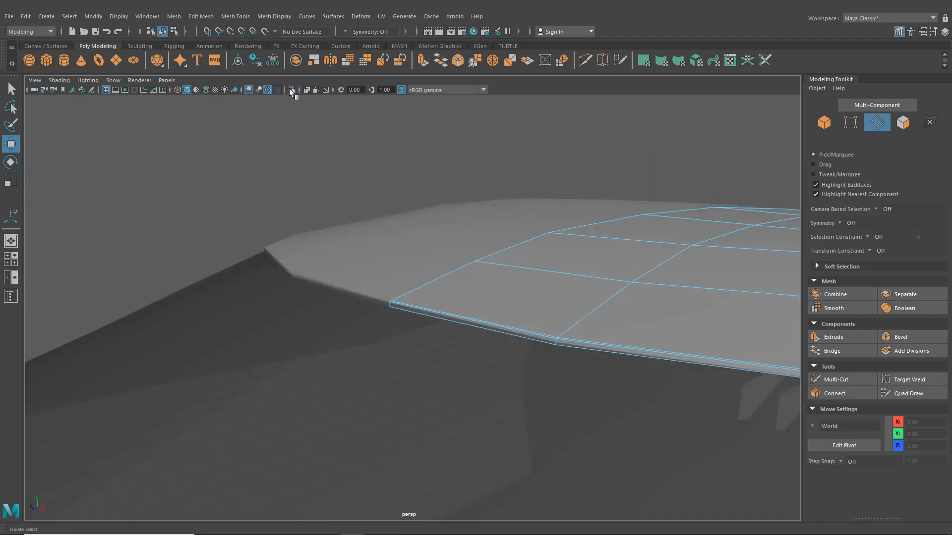
Turn on smooth preview for the windshield and the roof panel
scroll(459, 303, "down", 3)
left_click(459, 331)
scroll(510, 343, "up", 3)
left_click_drag(456, 340, 428, 333, "alt")
key("3")
scroll(481, 351, "down", 3)
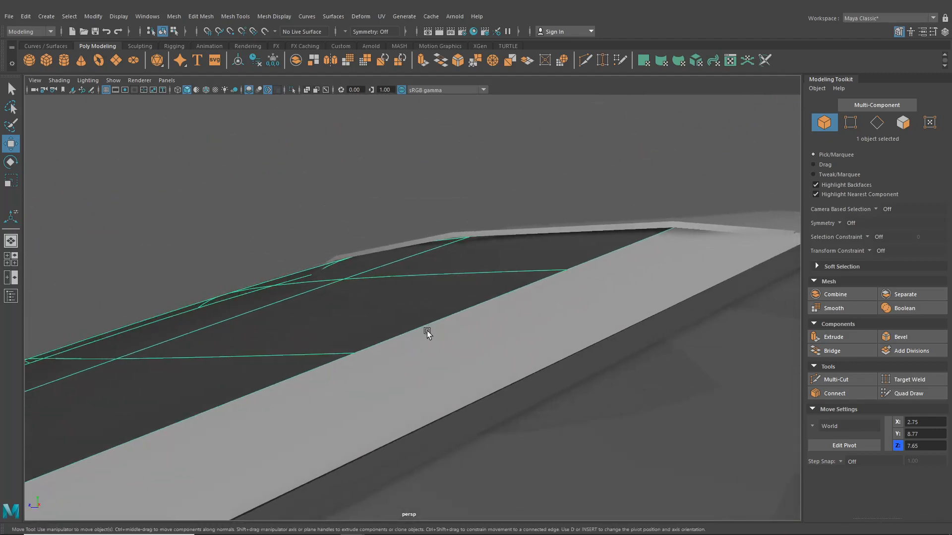
left_click(479, 233)
key("3")
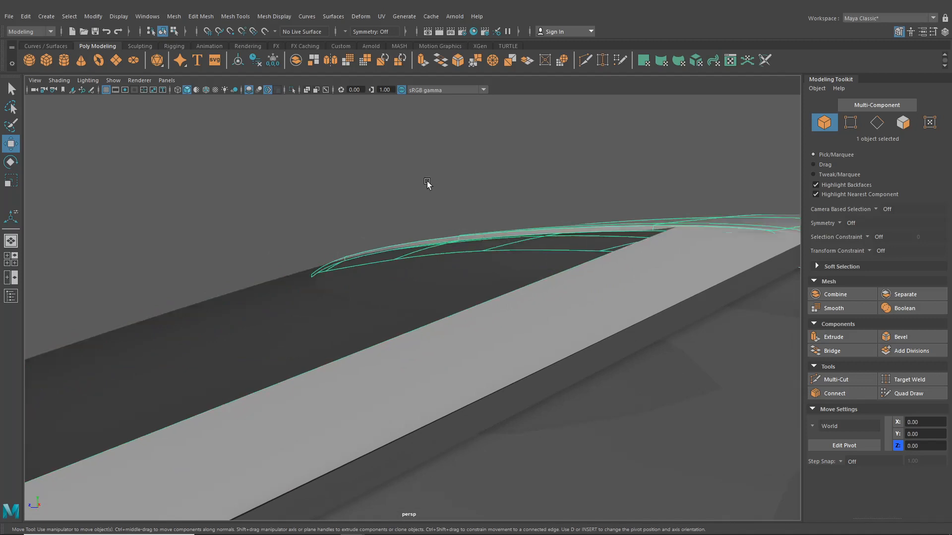
left_click_drag(427, 235, 449, 239, "alt")
left_click(398, 196)
left_click_drag(380, 231, 403, 232, "alt")
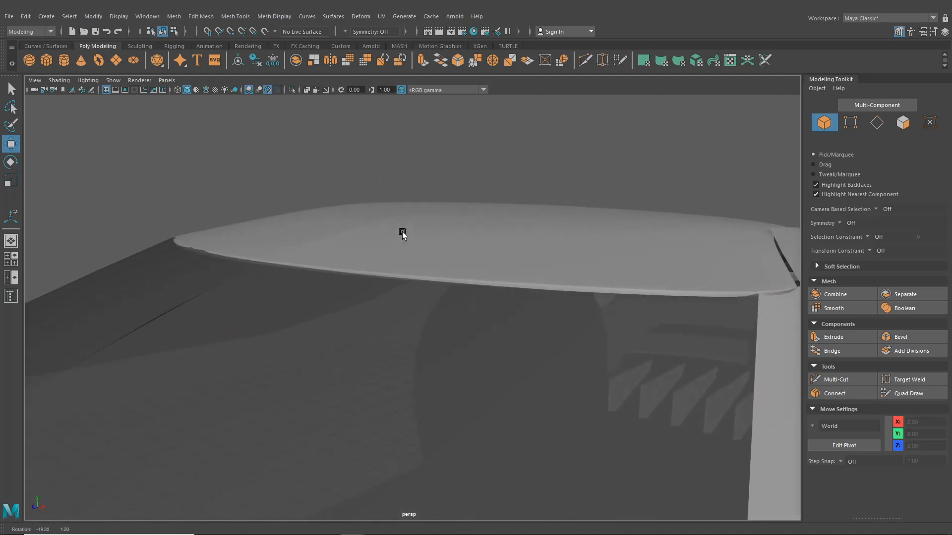
Lower the three vertices of one cross-edge on the roof's front lip to about Y 7.96
left_click(510, 314)
left_click_drag(511, 315, 537, 310, "alt")
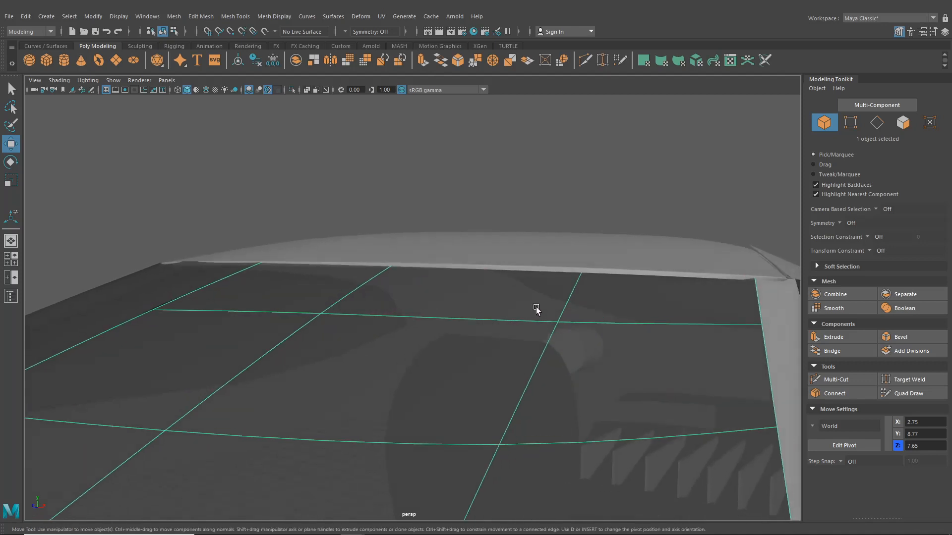
left_click(461, 251)
right_click_drag(440, 239, 402, 235)
left_click_drag(456, 276, 445, 277, "alt")
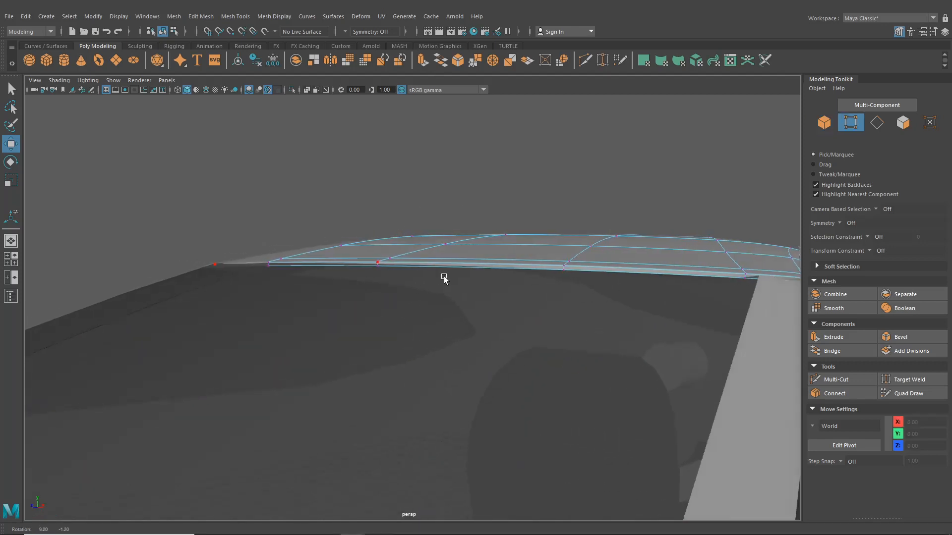
left_click_drag(540, 255, 577, 278)
left_click_drag(566, 234, 567, 241)
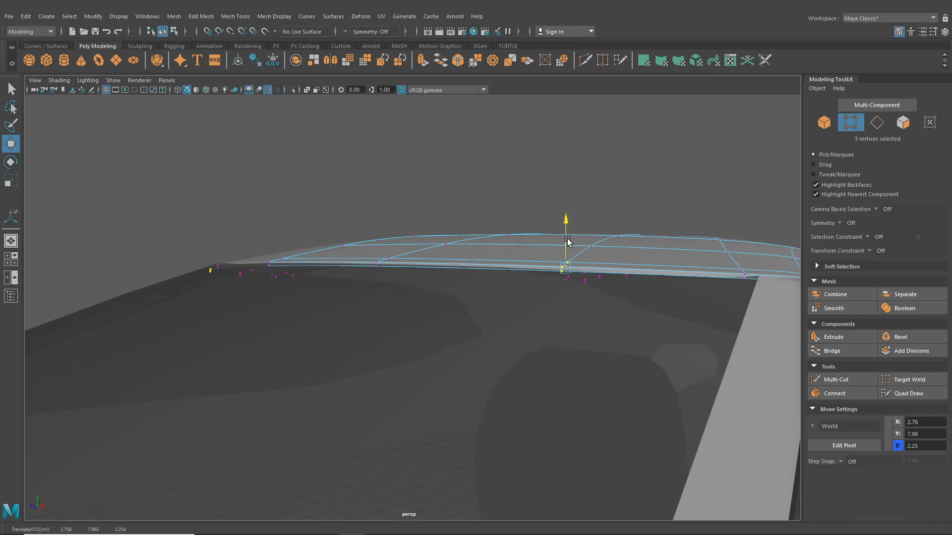
scroll(555, 258, "down", 5)
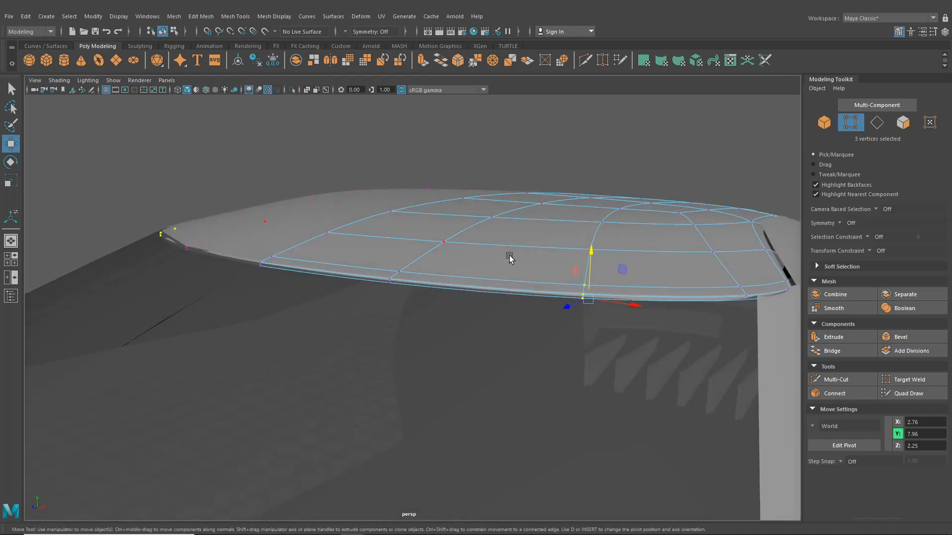
left_click_drag(510, 257, 345, 176, "alt")
Select a vertex on the windshield's upper edge and display wireframe over the shaded car
left_click(163, 31)
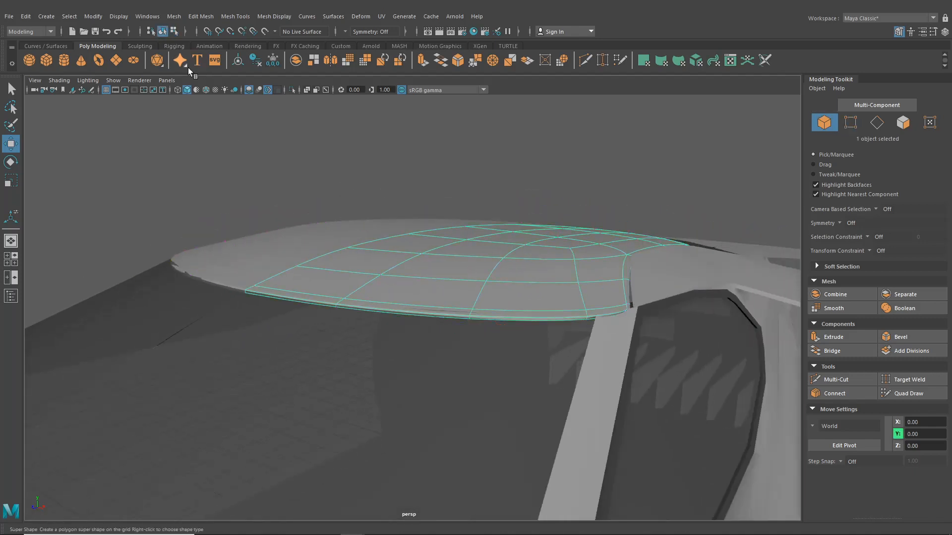
left_click(448, 364)
left_click_drag(450, 360, 430, 312, "alt")
right_click_drag(430, 252, 508, 330)
left_click(371, 270)
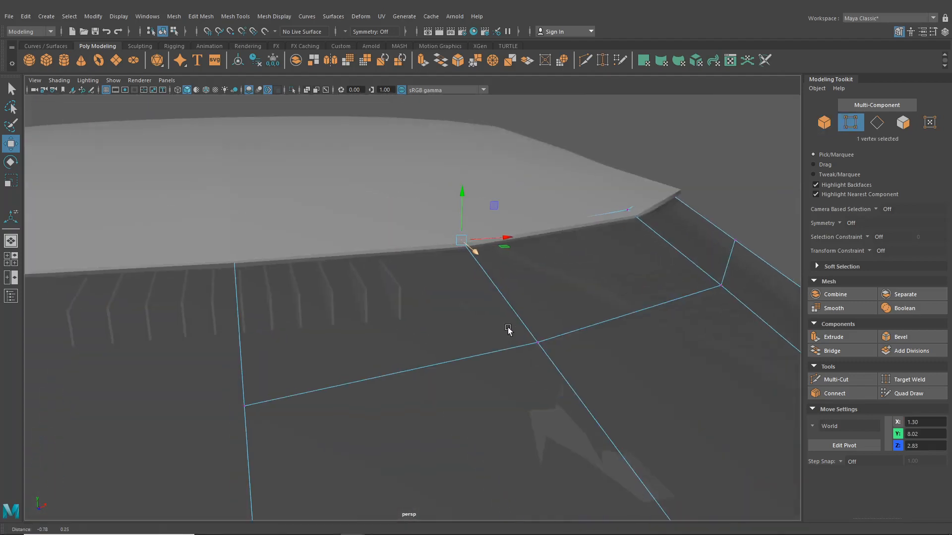
left_click(206, 90)
key("F8")
key("F8")
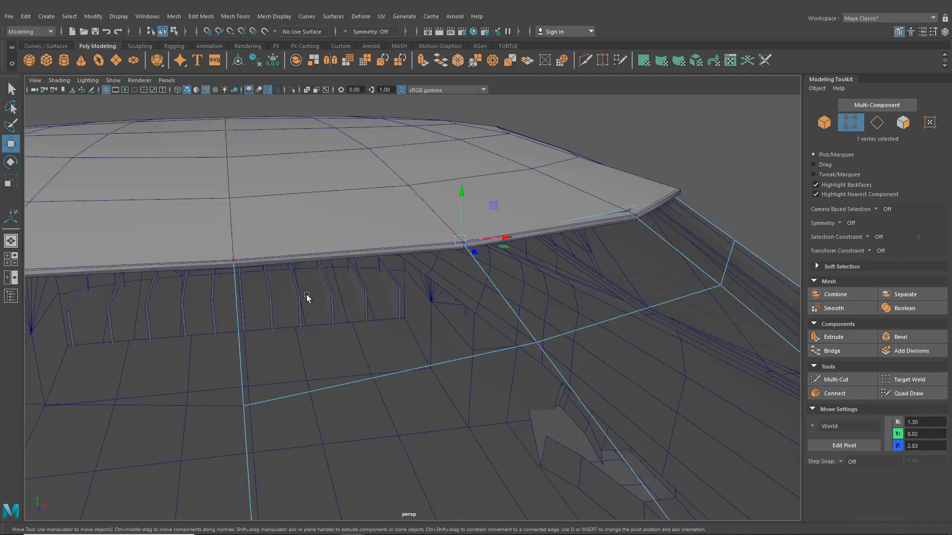
Align the windshield's upper-edge vertices with the roof's front lip, placing the centre one at Z 3.00 and the next at X 2.76, Z 2.26
left_click_drag(271, 289, 431, 394, "alt")
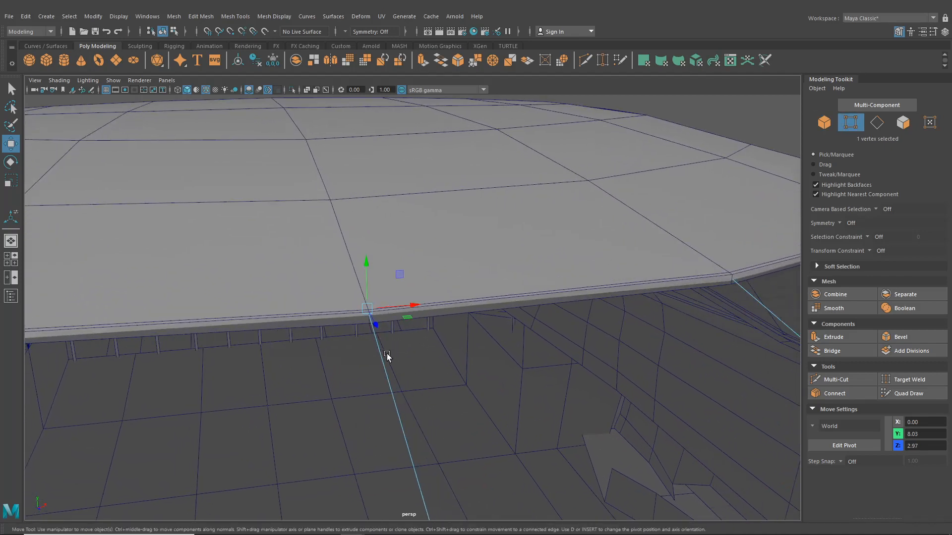
left_click_drag(369, 313, 373, 318)
left_click(757, 286)
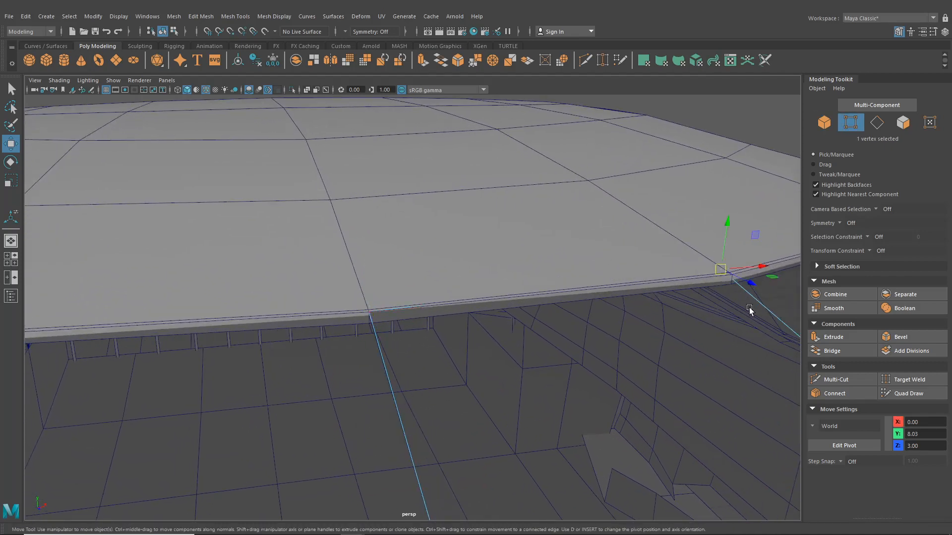
left_click_drag(723, 272, 394, 337)
left_click_drag(484, 353, 479, 323)
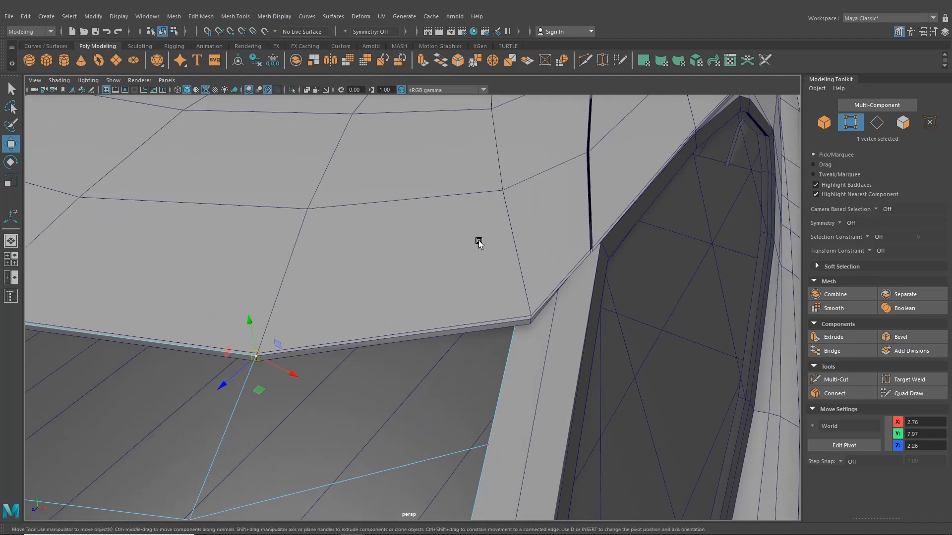
left_click_drag(575, 362, 579, 320, "alt")
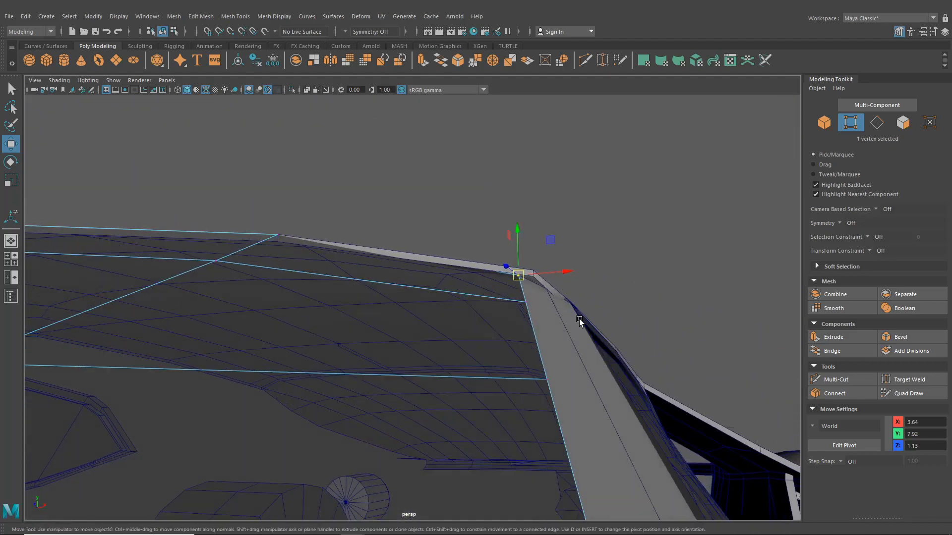
Return to object selection and turn on smooth preview for the roof panel
left_click(163, 32)
left_click(457, 256)
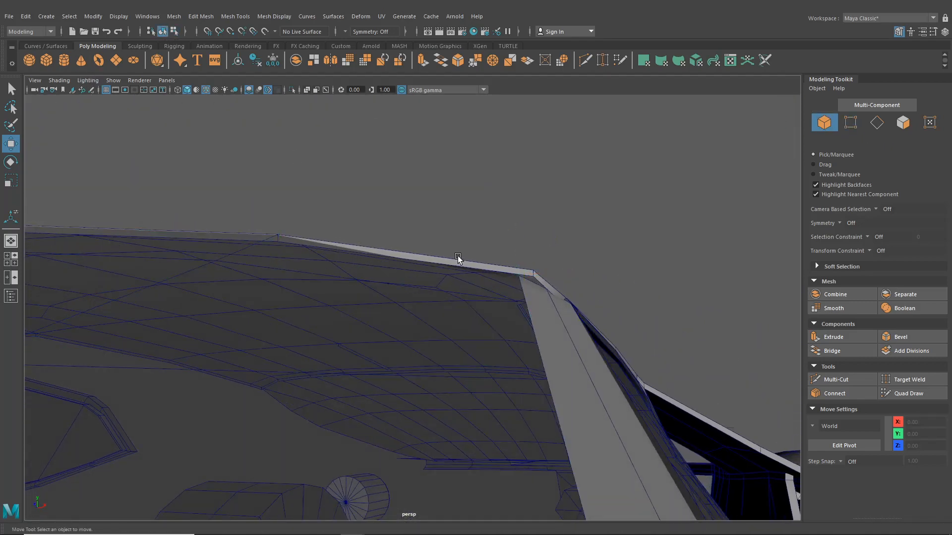
left_click(459, 262)
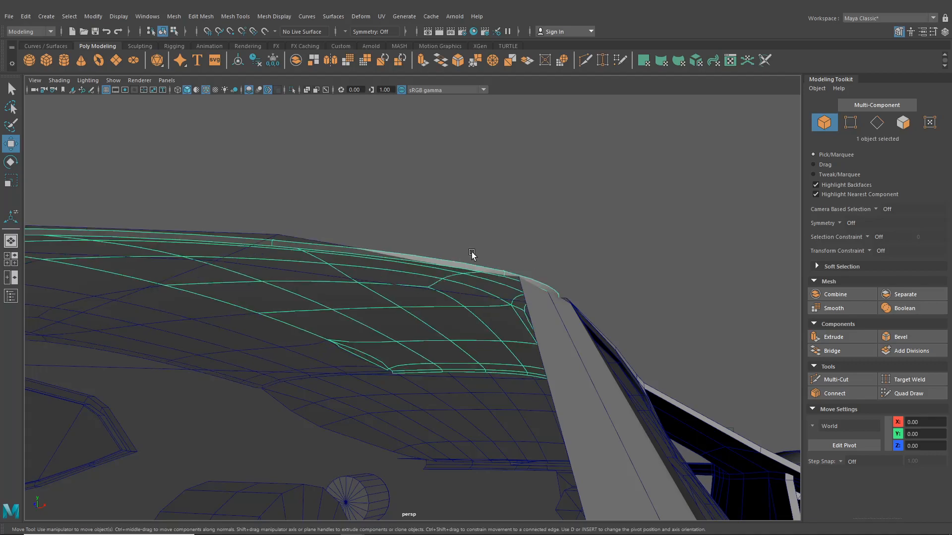
left_click(501, 244)
left_click_drag(501, 244, 417, 373, "alt")
left_click(417, 373)
left_click(569, 328)
left_click_drag(569, 328, 384, 368, "alt")
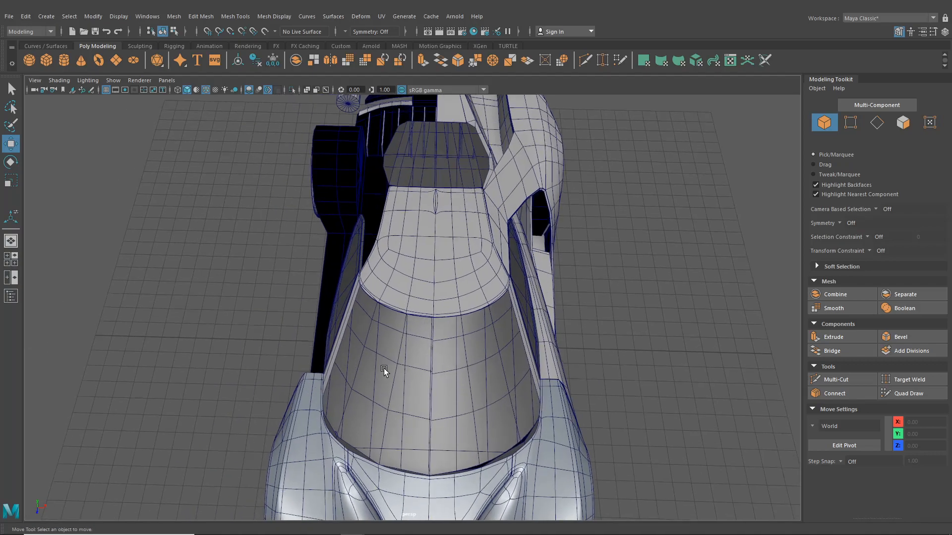
Hide the wireframe overlay and examine the roof's joint with the windshield in plain shading
left_click(385, 365)
left_click(643, 364)
scroll(642, 364, "up", 5)
left_click_drag(642, 364, 469, 342, "alt")
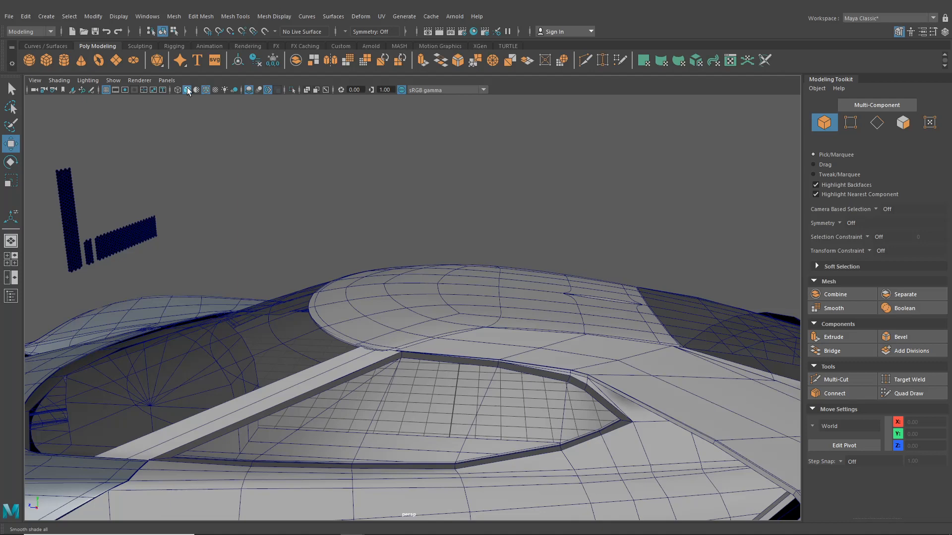
left_click(187, 89)
scroll(458, 290, "up", 4)
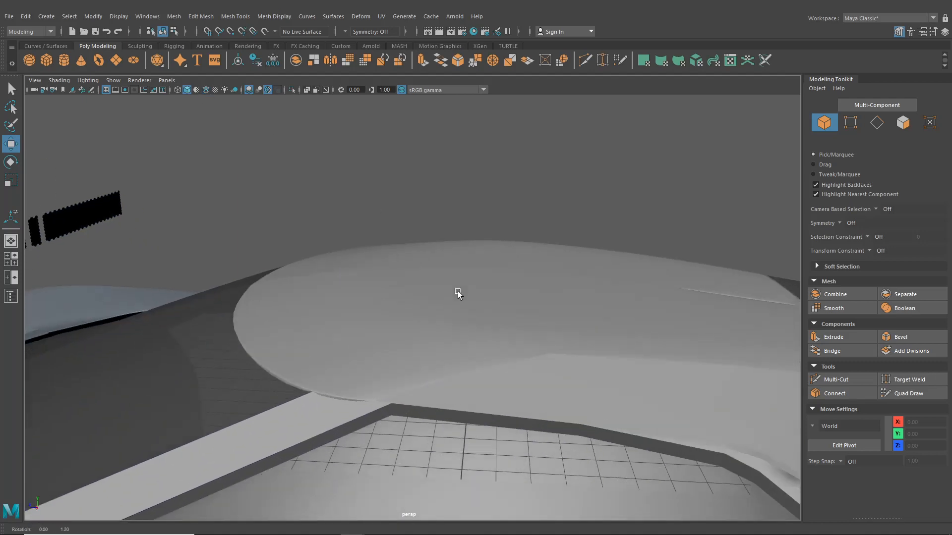
mouse_move(457, 290)
left_mouse_down("alt")
mouse_move(465, 320)
mouse_move(478, 295)
mouse_move(499, 321)
mouse_move(519, 325)
mouse_move(577, 310)
left_mouse_up("alt")
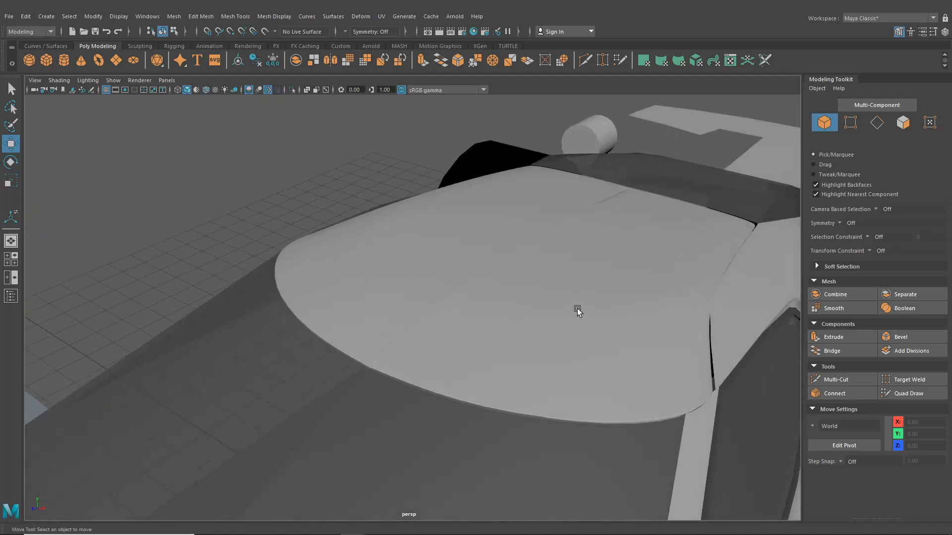
Isolate the unsmoothed roof panel, delete the unwanted face along its centre edge, and return to object selection
left_click(577, 310)
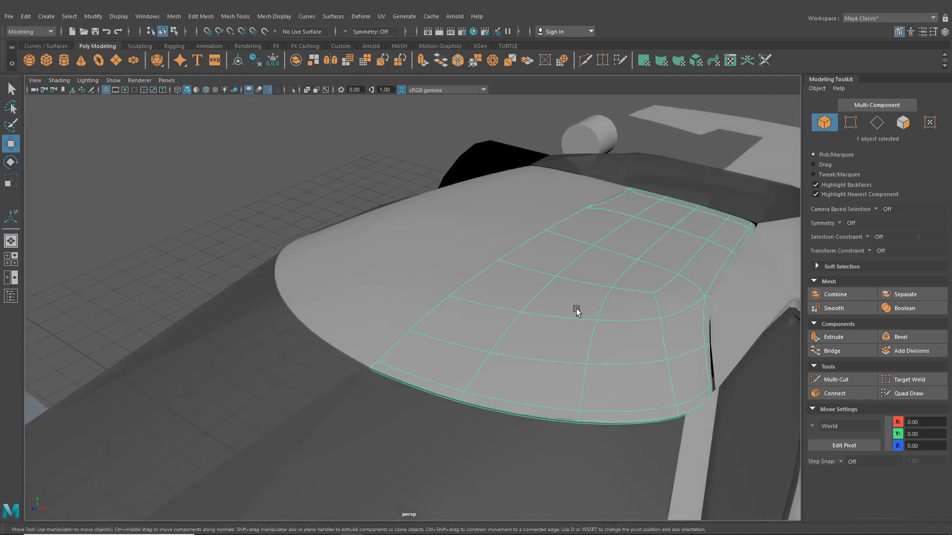
key("1")
left_click(291, 90)
left_click_drag(567, 280, 355, 243, "alt")
right_click_drag(355, 243, 363, 271)
left_click(397, 305)
key("Delete")
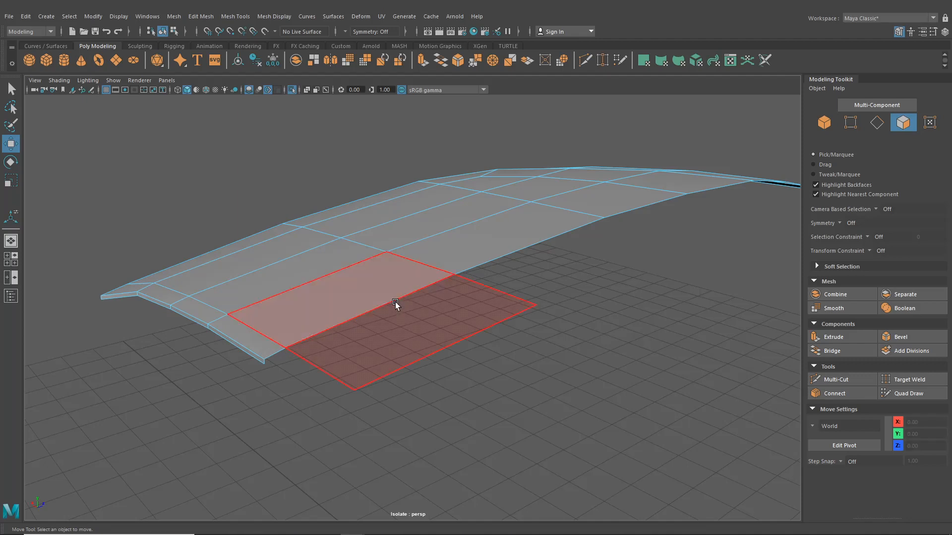
key("F8")
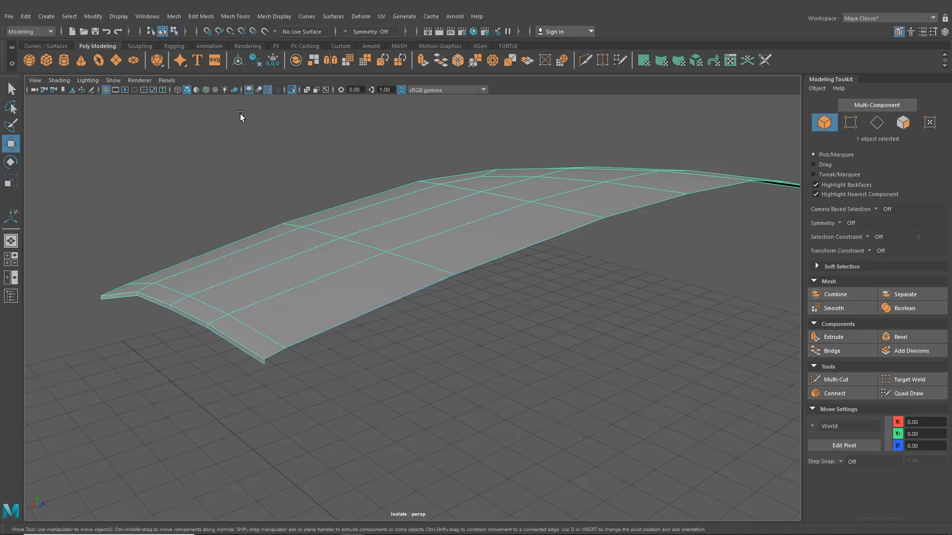
Check the isolated roof panel in smooth preview, then restore its unsmoothed display and show the whole car
key("3")
left_click(311, 200)
left_click_drag(312, 200, 431, 276, "alt")
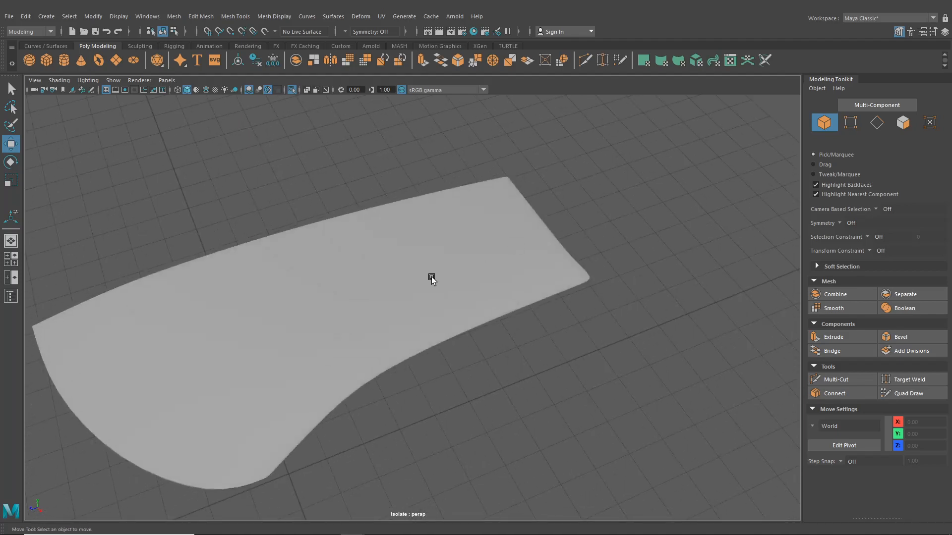
left_click(431, 278)
key("1")
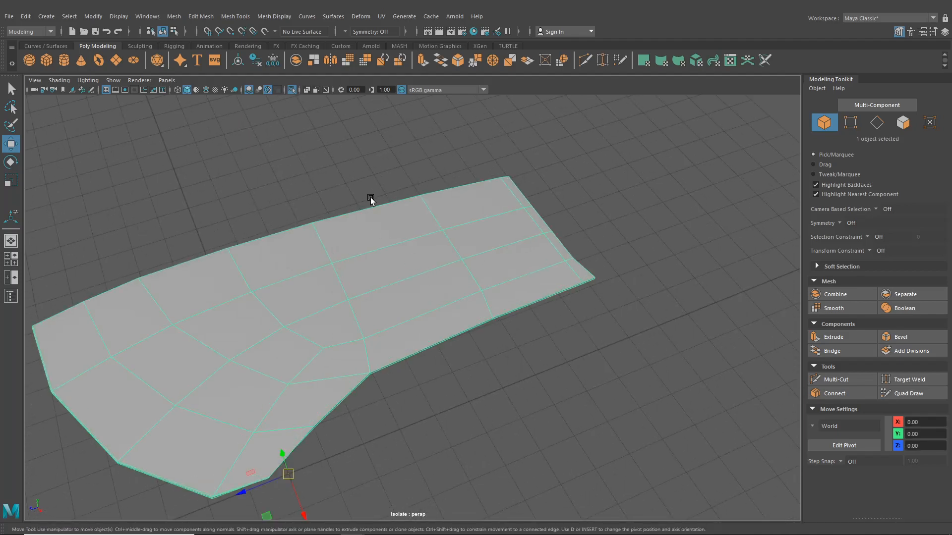
left_click(293, 92)
middle_click_drag(347, 284, 414, 238, "alt")
left_click_drag(415, 238, 377, 232, "alt")
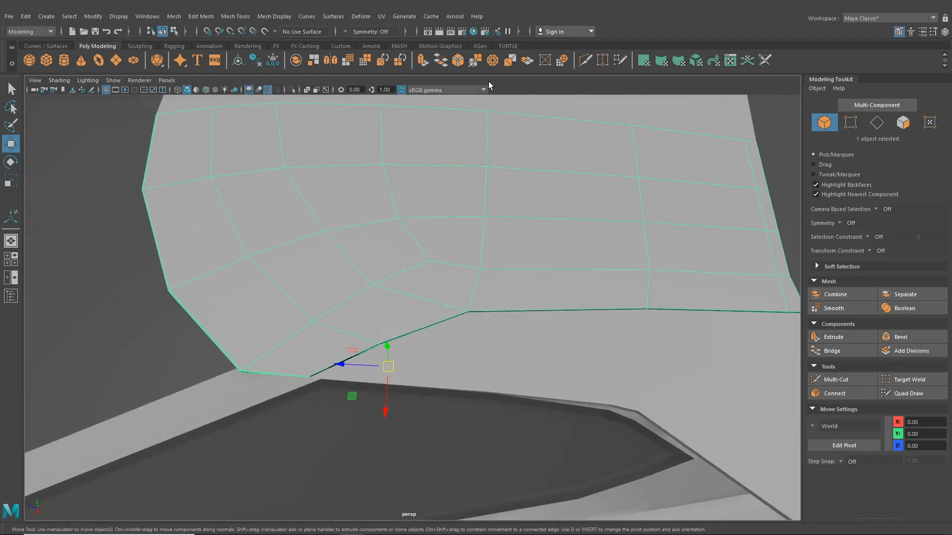
middle_click_drag(531, 231, 417, 221, "alt")
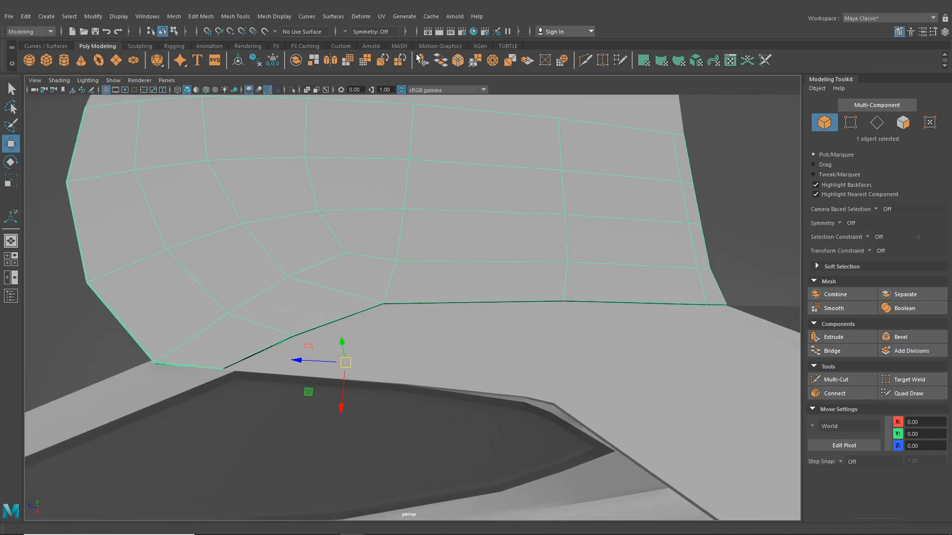
left_click(585, 61)
left_click_drag(436, 263, 517, 230, "alt")
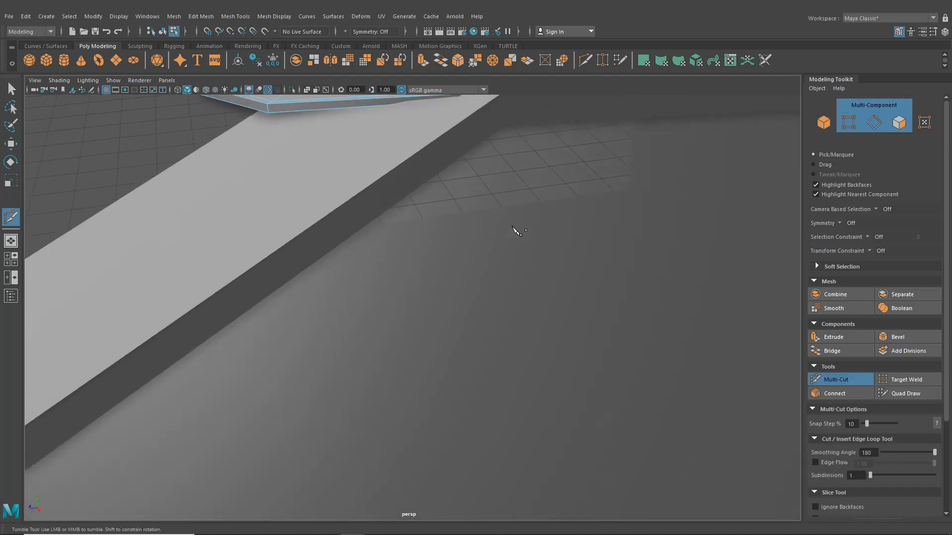
middle_click_drag(512, 226, 442, 362, "alt")
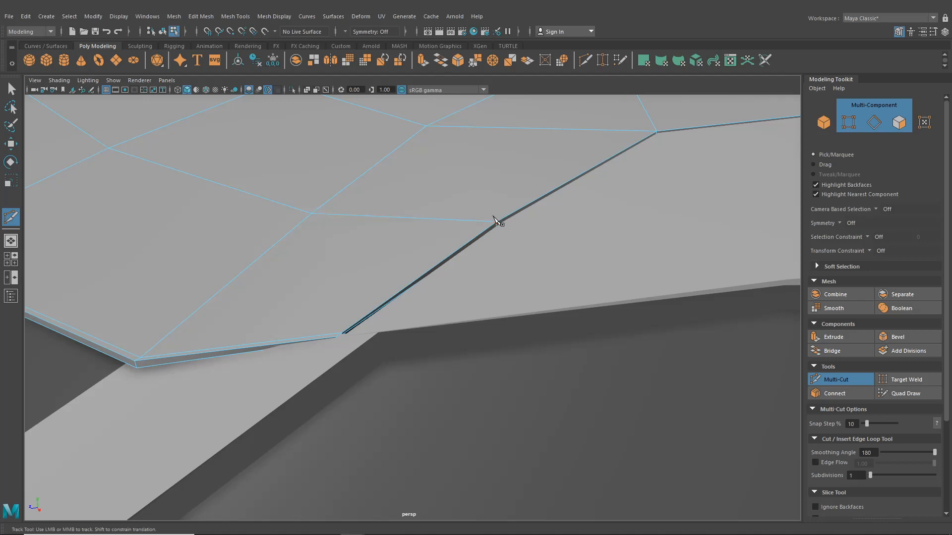
right_click_drag(494, 220, 424, 254, "alt")
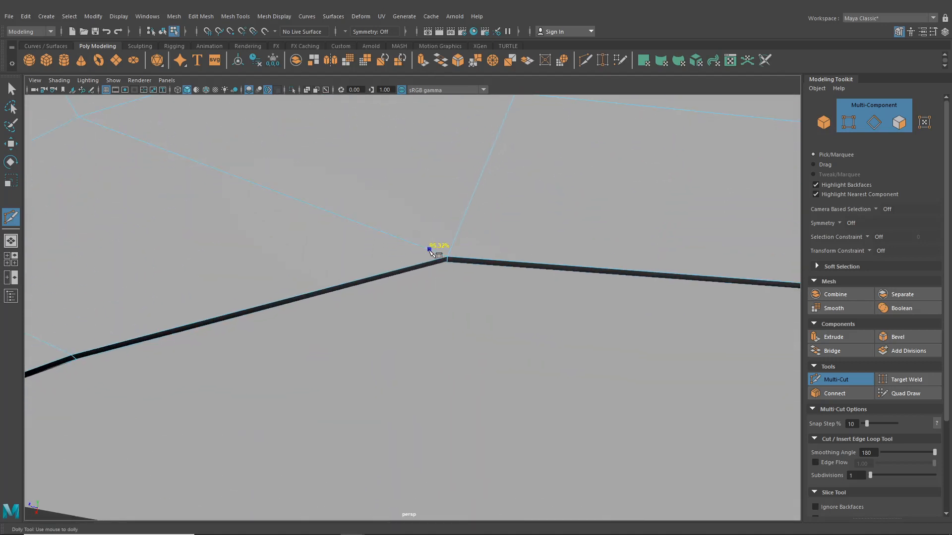
middle_click_drag(439, 249, 382, 268, "alt")
right_click_drag(382, 268, 367, 280, "alt")
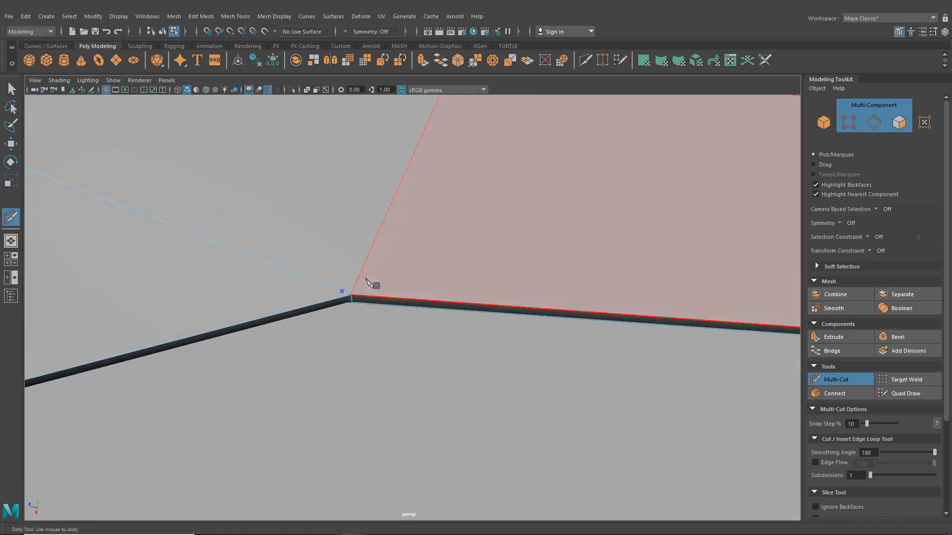
left_click(355, 288)
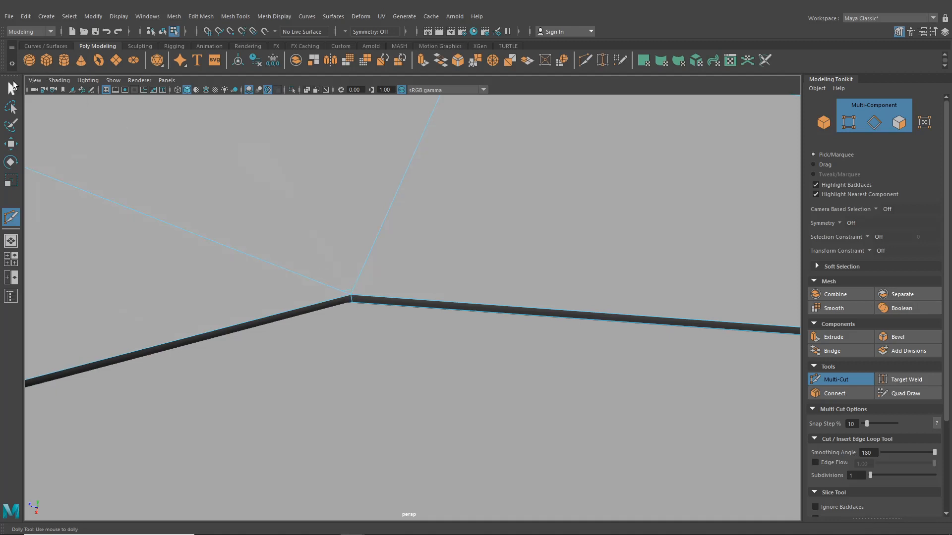
left_click(13, 87)
Insert a supporting edge loop close to the roof panel's outer side edge with the Insert Edge Loop tool
left_click(201, 16)
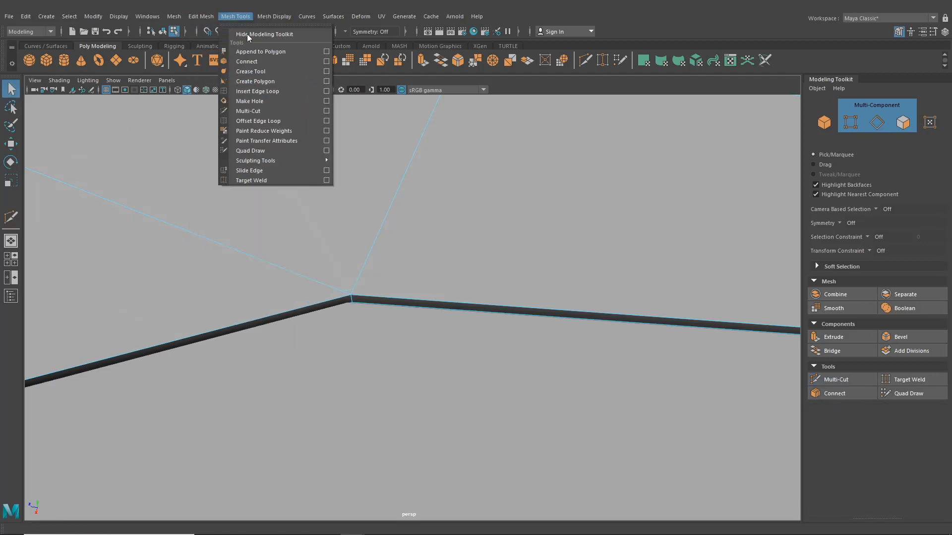
left_click(268, 94)
scroll(541, 240, "down", 5)
left_click_drag(542, 240, 437, 257, "alt")
middle_click_drag(437, 257, 366, 162, "alt")
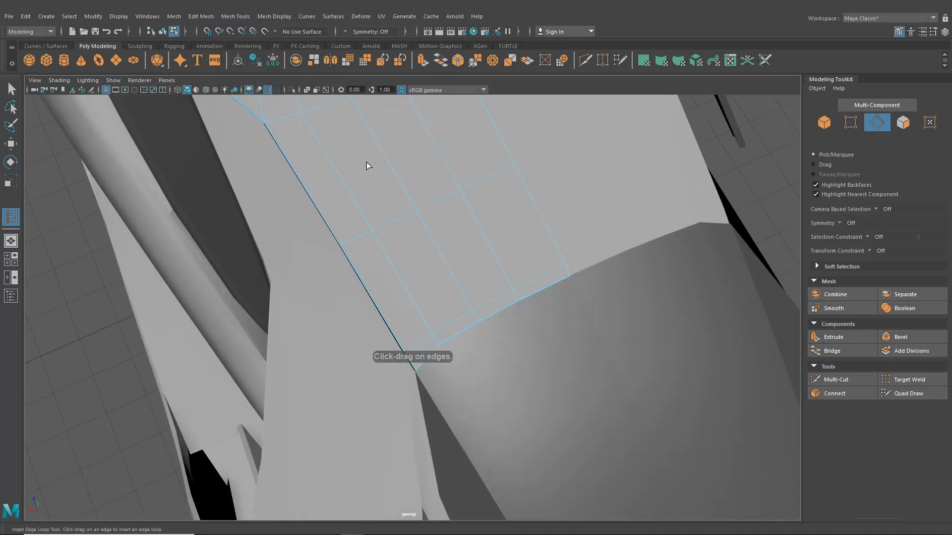
scroll(327, 207, "up", 3)
scroll(327, 207, "up", 2)
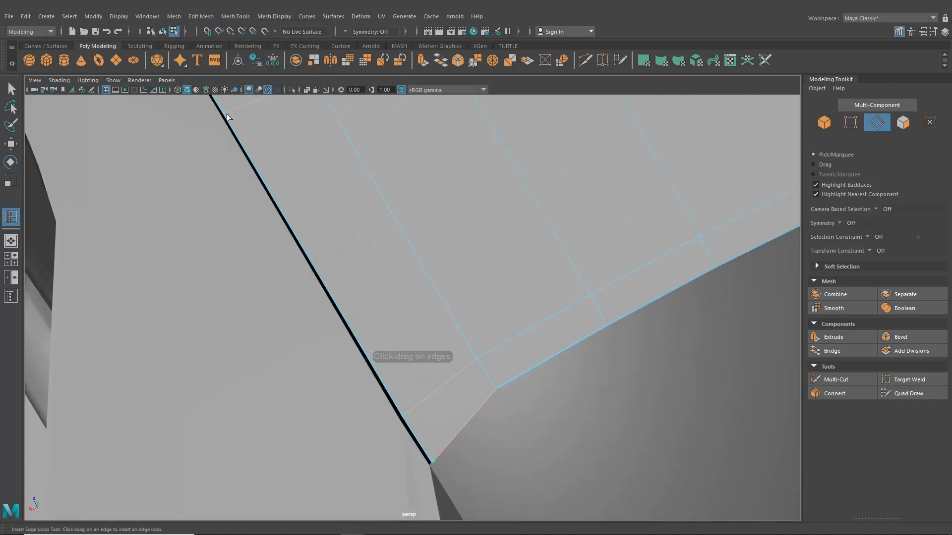
left_click_drag(240, 127, 484, 293, "alt")
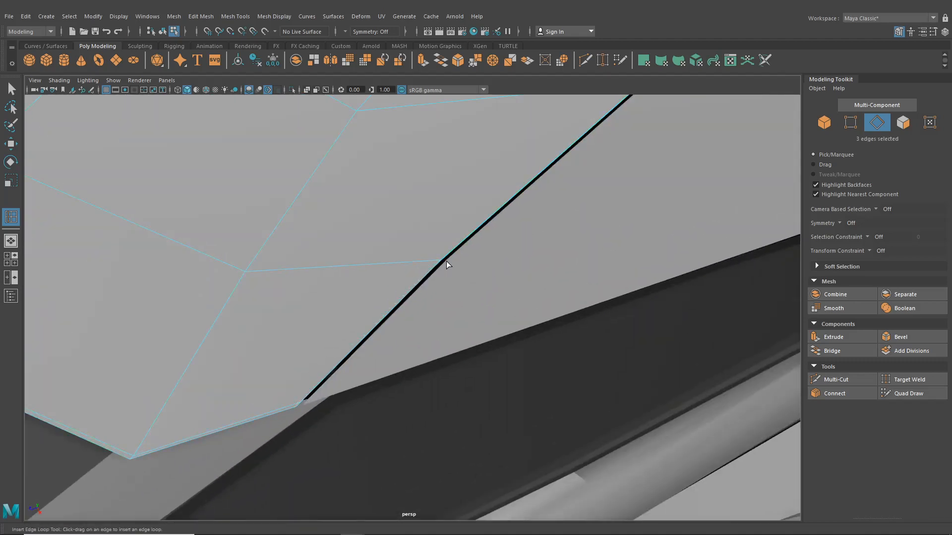
Continue the supporting edge along the roof panel's outer side and around its bend with Multi-Cut
key("ctrl+shift+x")
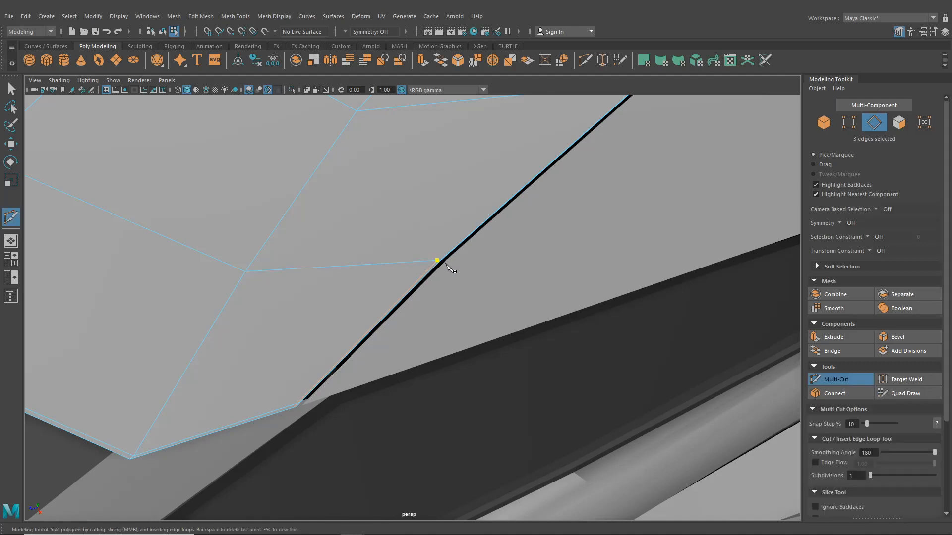
middle_click_drag(555, 193, 299, 373, "alt")
scroll(308, 239, "up", 4)
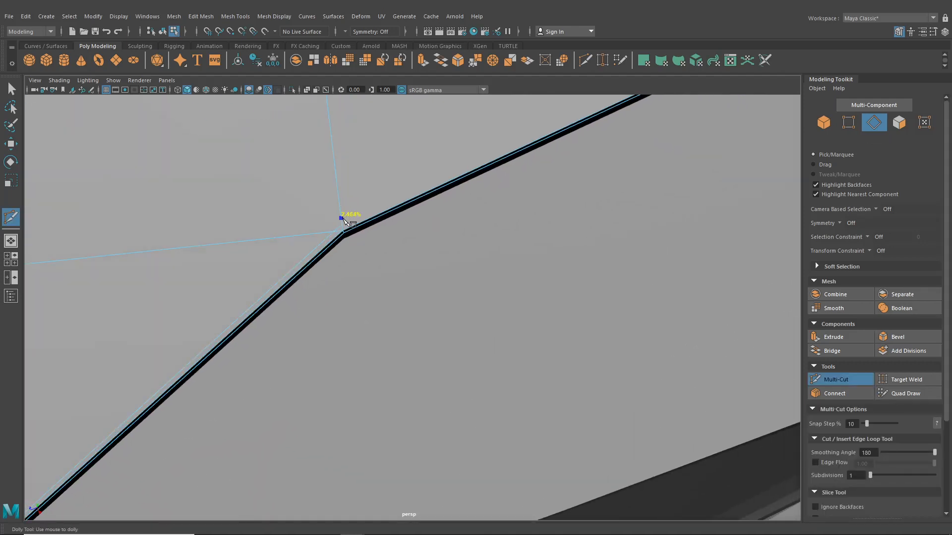
middle_click_drag(344, 219, 476, 347, "alt")
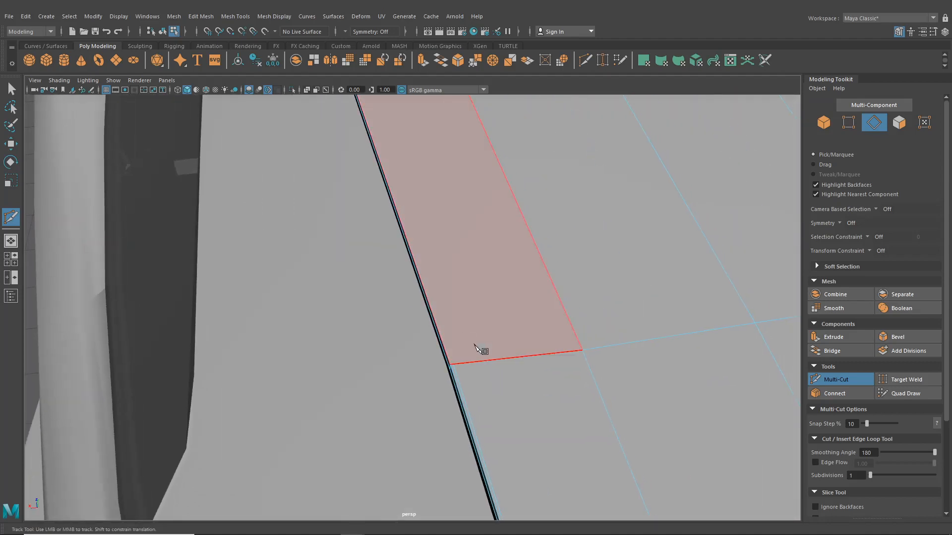
right_click_drag(458, 351, 469, 305, "alt")
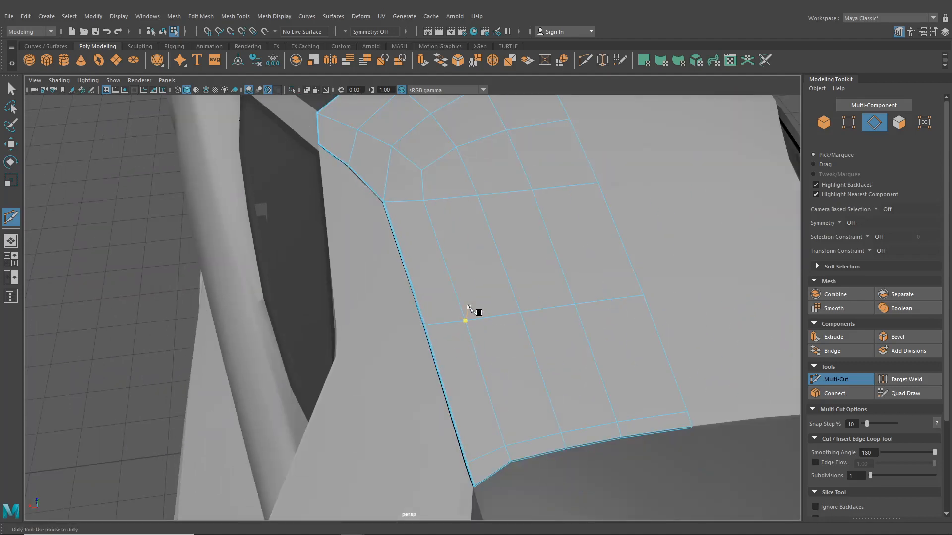
left_click_drag(394, 242, 375, 227, "alt")
Merge the closely spaced vertices at the bend of the roof panel's outer edge with Target Weld
left_click(11, 88)
middle_click_drag(248, 231, 290, 293, "alt")
scroll(290, 294, "up", 6)
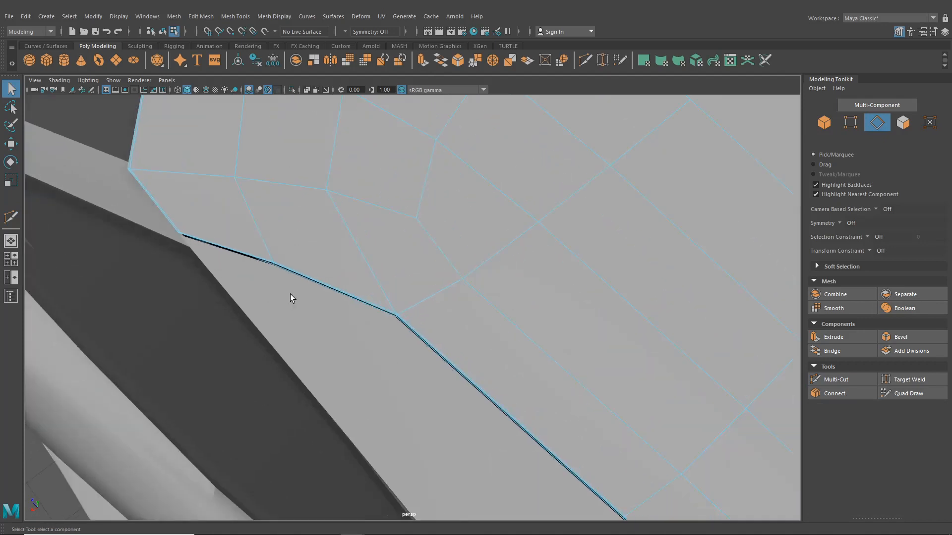
scroll(347, 312, "up", 4)
right_click_drag(334, 251, 328, 333)
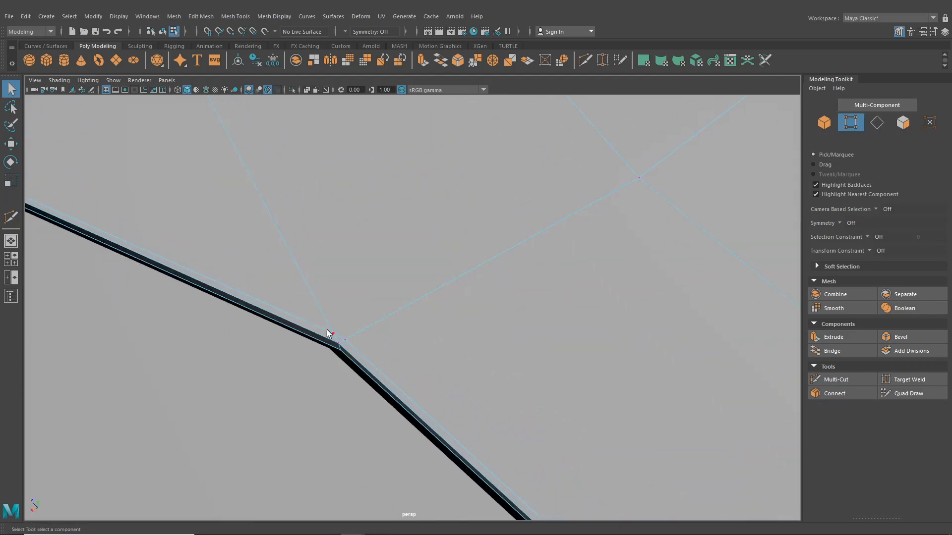
key("g")
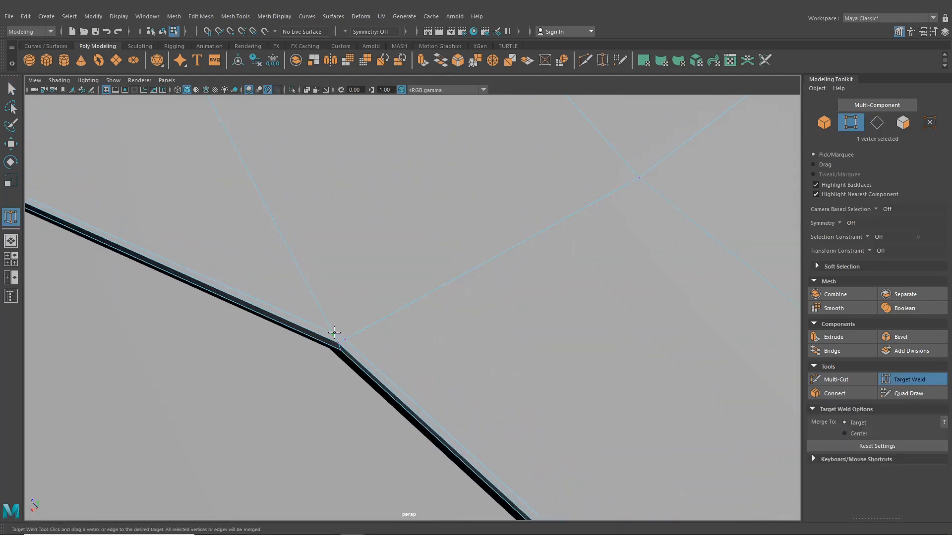
scroll(372, 366, "down", 5)
left_click_drag(350, 342, 474, 359)
scroll(297, 166, "down", 5)
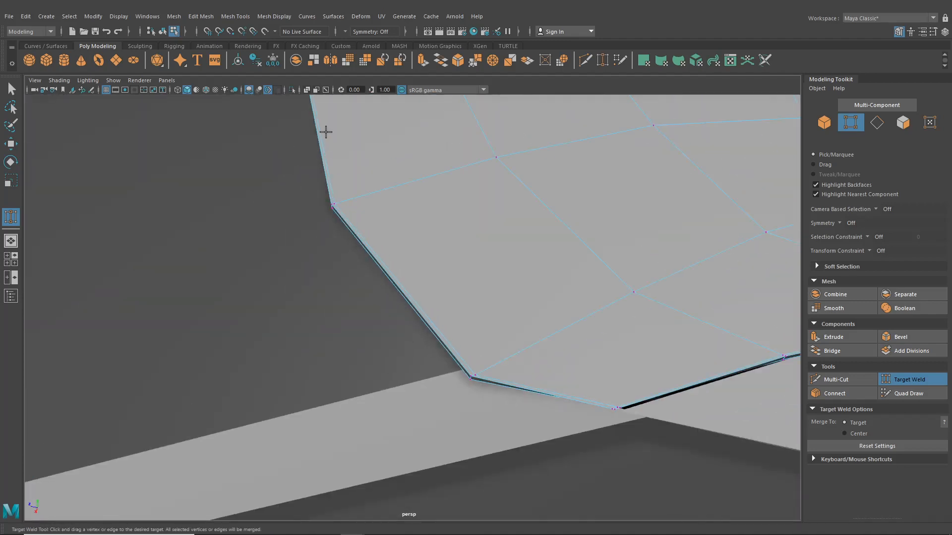
Insert an edge loop along the rim at the roof panel's rear end
middle_click_drag(347, 293, 211, 283, "alt")
middle_click_drag(463, 292, 306, 277, "alt")
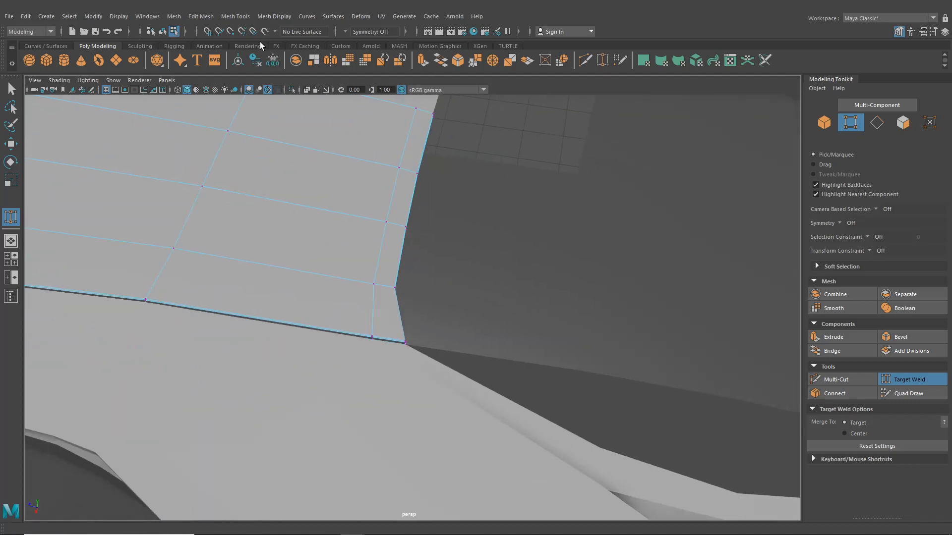
left_click(234, 17)
left_click(261, 91)
scroll(382, 261, "up", 2)
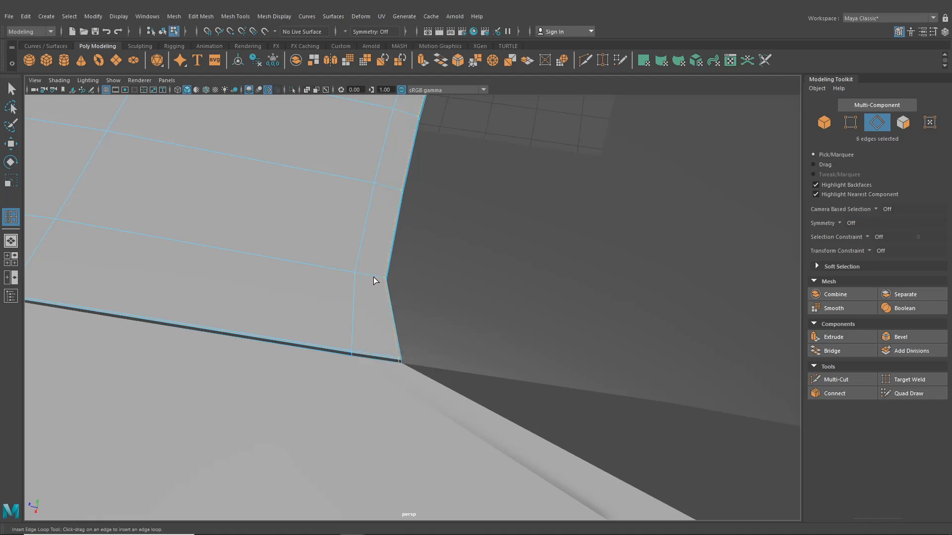
left_click_drag(374, 278, 179, 184, "alt")
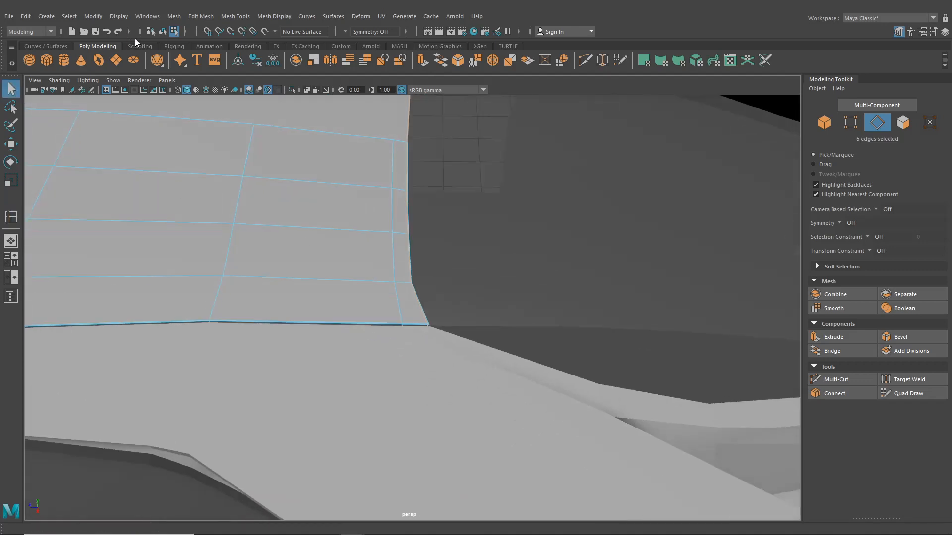
Return to object selection and examine the roof panel on the car in smooth preview
scroll(307, 244, "down", 3)
middle_click_drag(308, 244, 392, 243, "alt")
key("3")
scroll(390, 242, "down", 4)
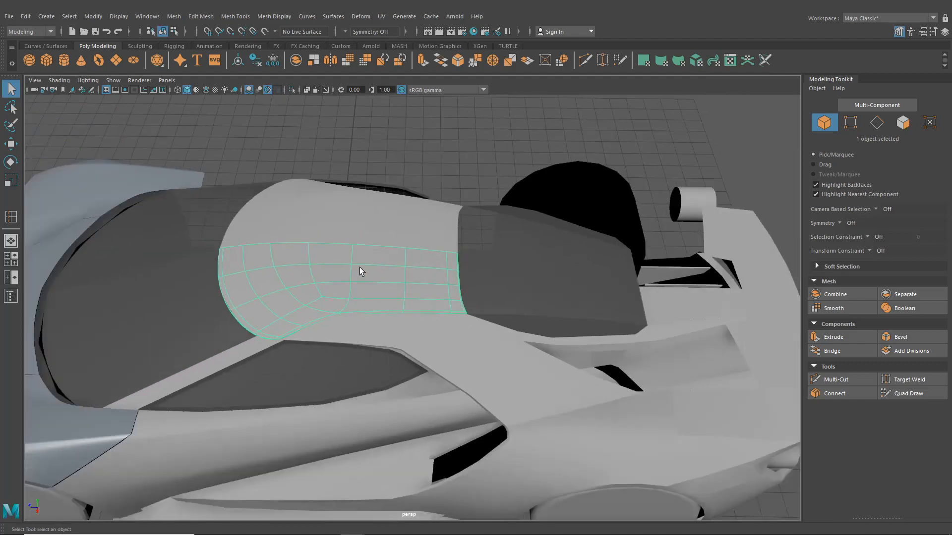
left_click_drag(385, 243, 578, 82, "alt")
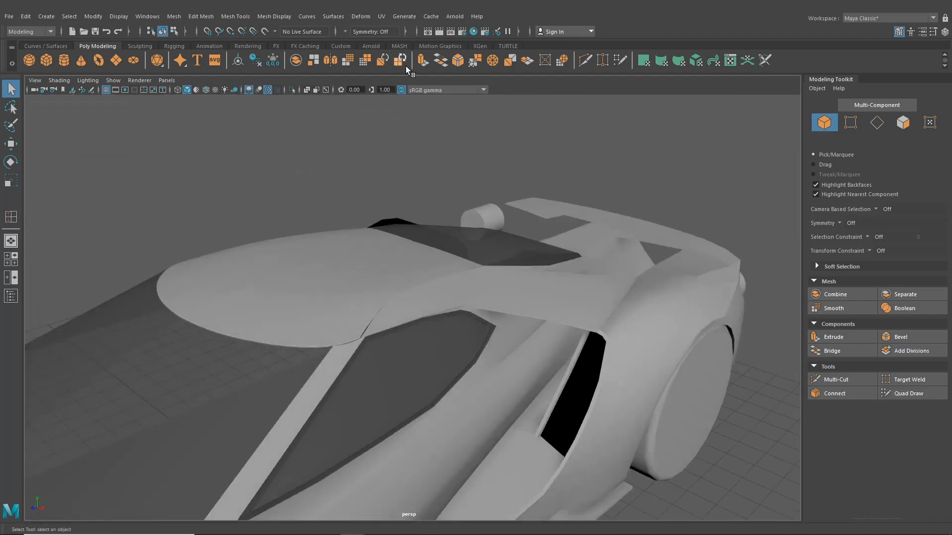
Assign the CarPaint material to both halves of the roof from Hypershade, then close the material editor
left_click(474, 32)
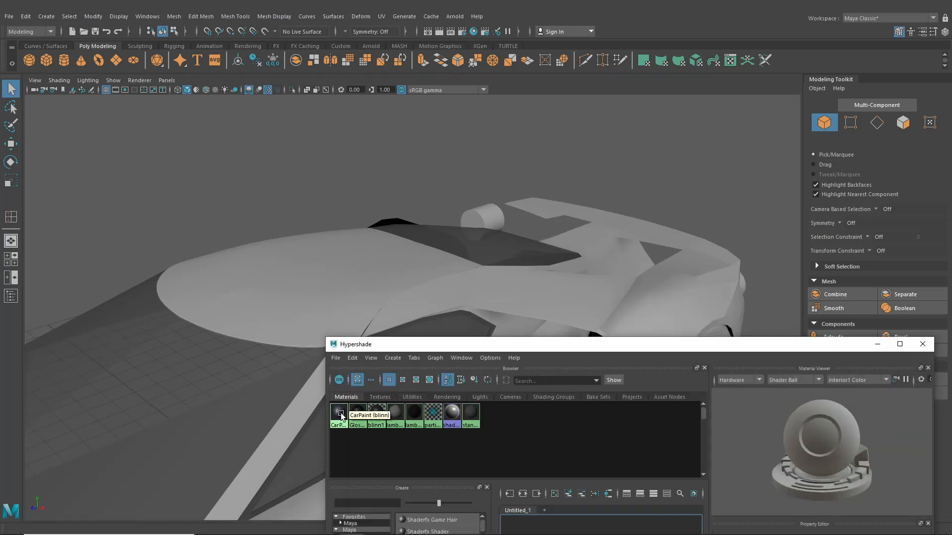
middle_click_drag(341, 416, 313, 326)
left_click_drag(305, 319, 386, 339, "alt")
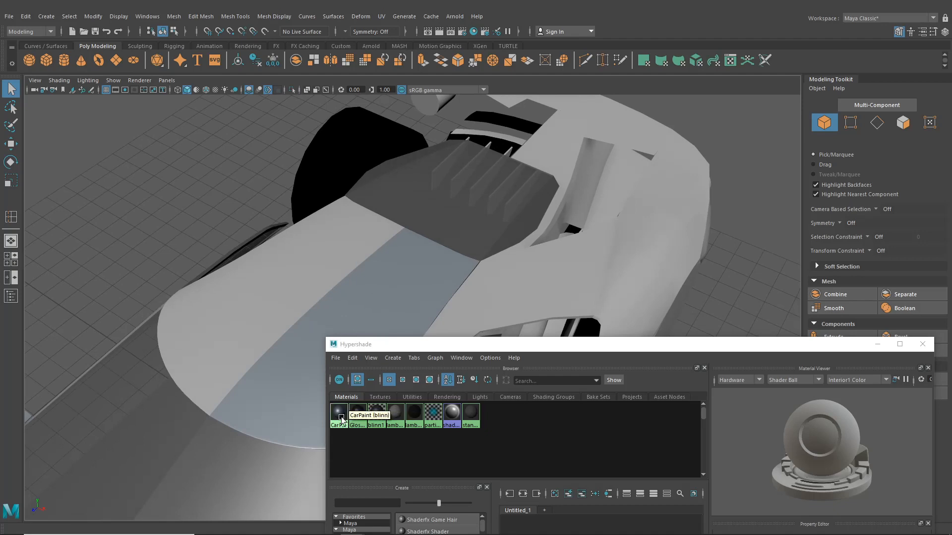
middle_click_drag(341, 420, 267, 358)
left_click_drag(267, 357, 684, 316, "alt")
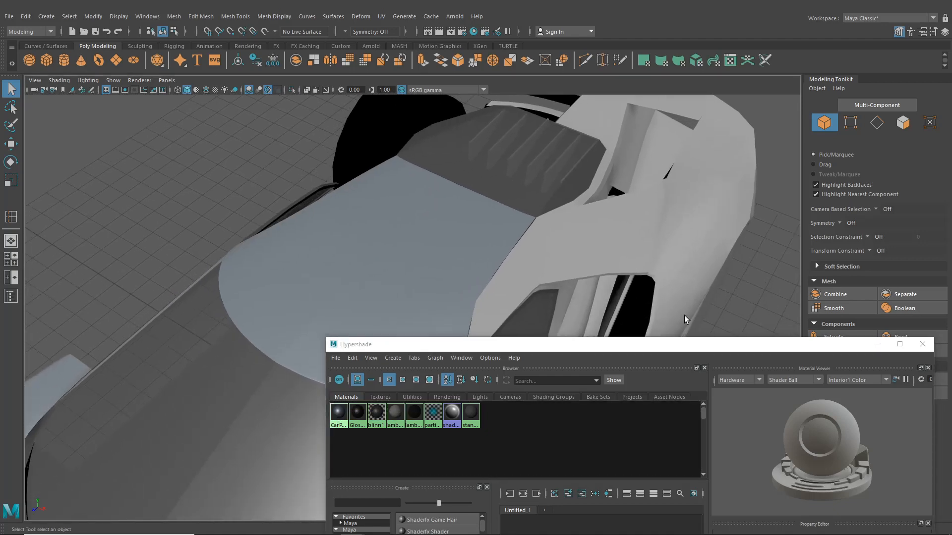
left_click(921, 348)
Turn off smooth preview on the roof panel and select the windshield pillar strip beneath its side corner
left_click_drag(480, 329, 514, 357, "alt")
scroll(522, 246, "up", 3)
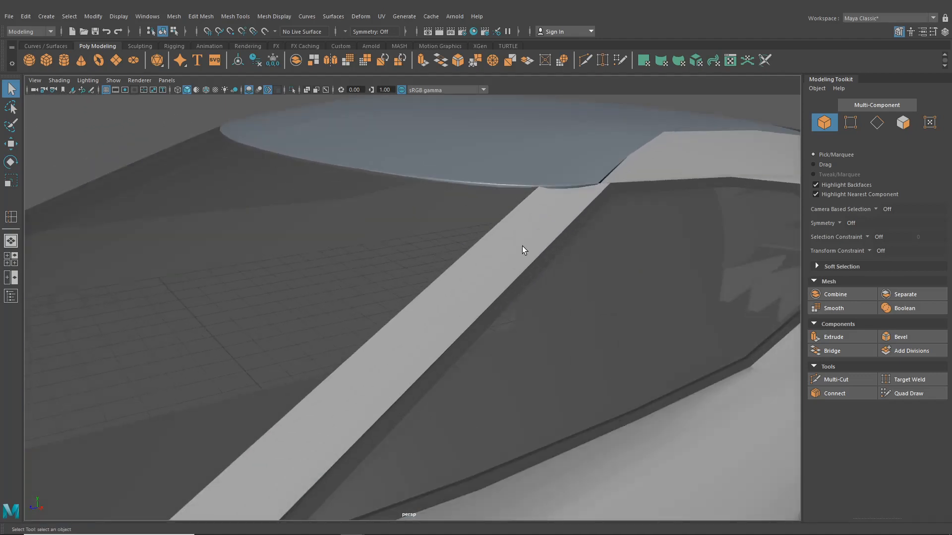
left_click(555, 157)
key("1")
left_click(562, 205)
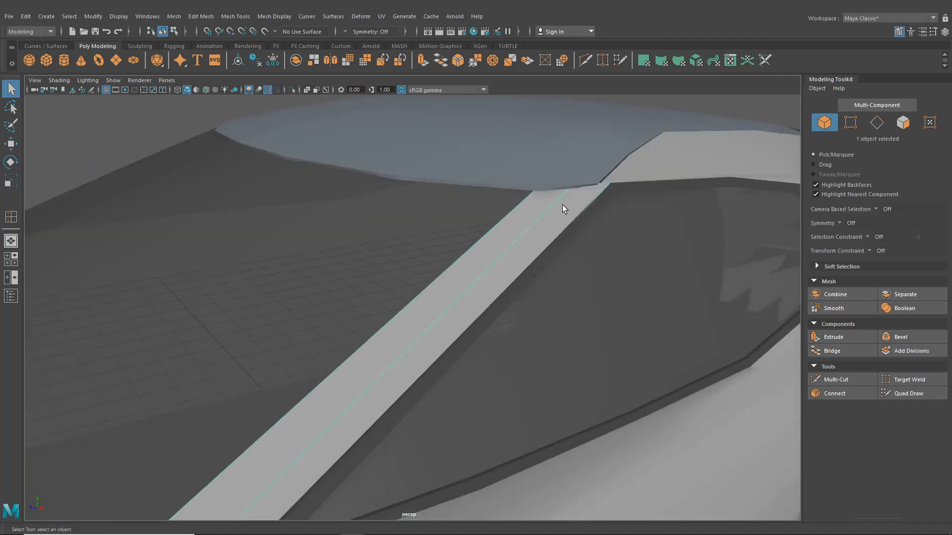
left_click_drag(563, 205, 440, 262, "alt")
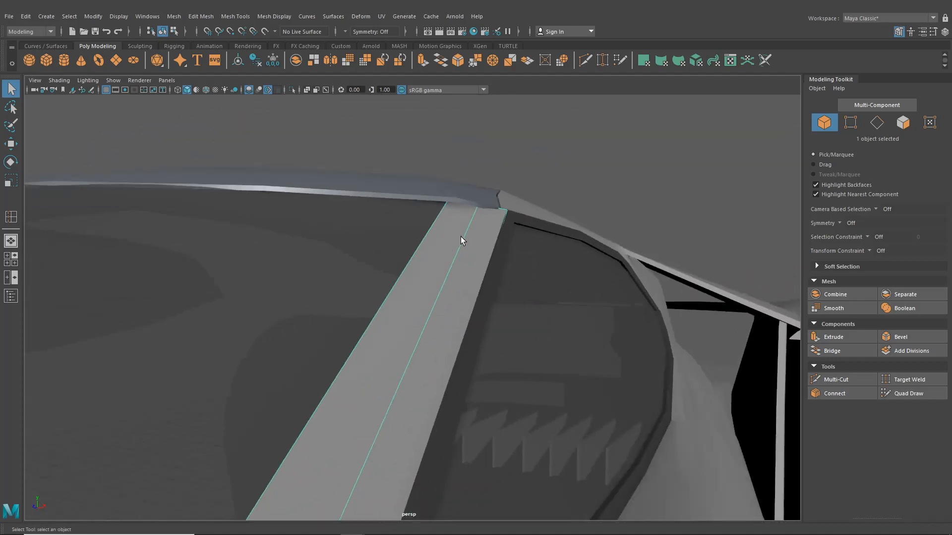
Move the middle vertex at the pillar strip's upper end along Z to fit the roof's curved edge
left_click_drag(463, 224, 373, 288, "alt")
right_click(358, 252)
left_click(364, 240)
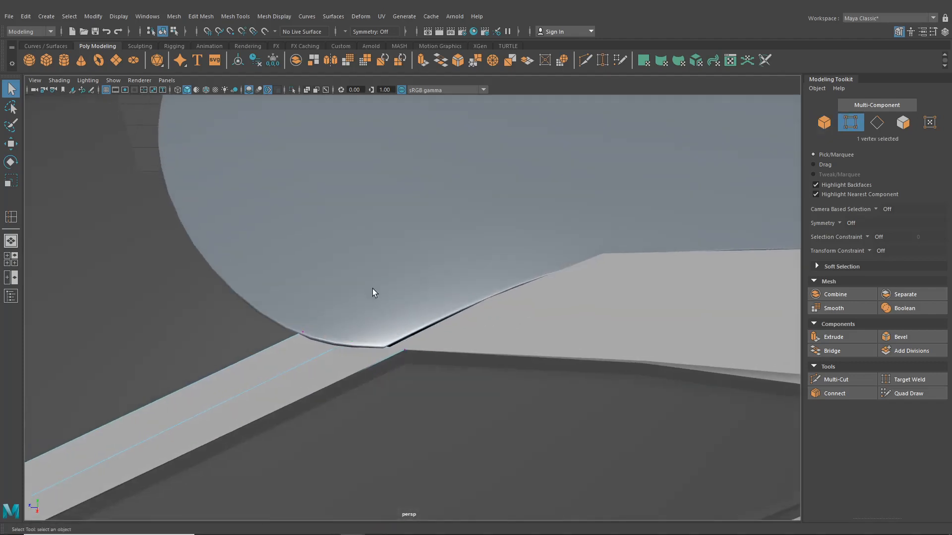
left_click(11, 146)
middle_click_drag(335, 275, 393, 228, "alt")
scroll(393, 228, "up", 3)
left_click_drag(409, 317, 411, 323)
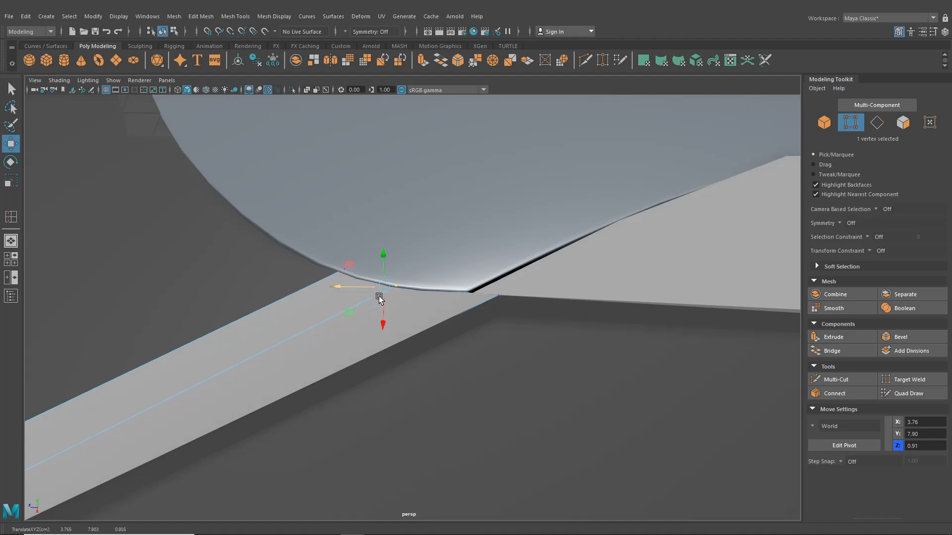
Extrude the border edges of the windshield pillar strip
left_click_drag(379, 299, 384, 317, "alt")
middle_click_drag(384, 318, 609, 248, "alt")
left_click_drag(499, 348, 489, 291, "alt")
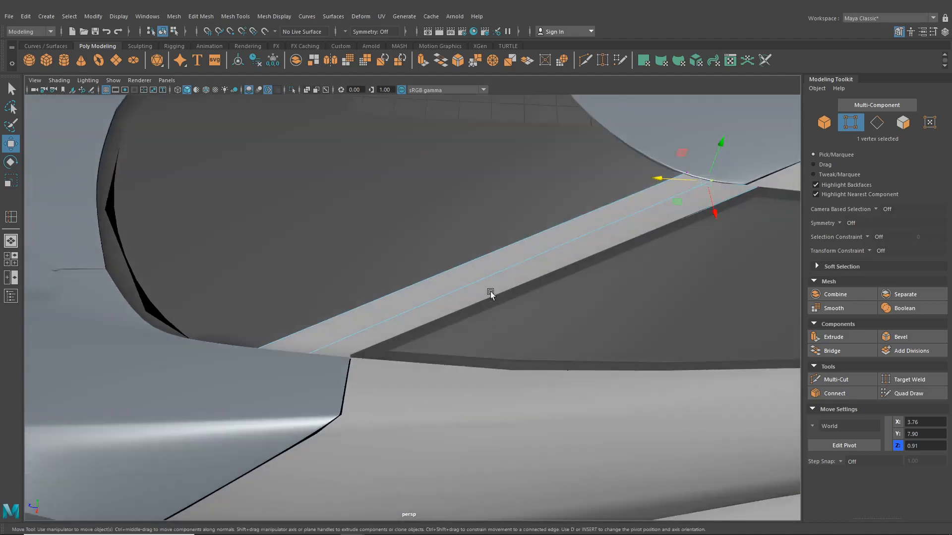
right_click_drag(487, 252, 488, 226)
double_click(496, 255)
key("ctrl+e")
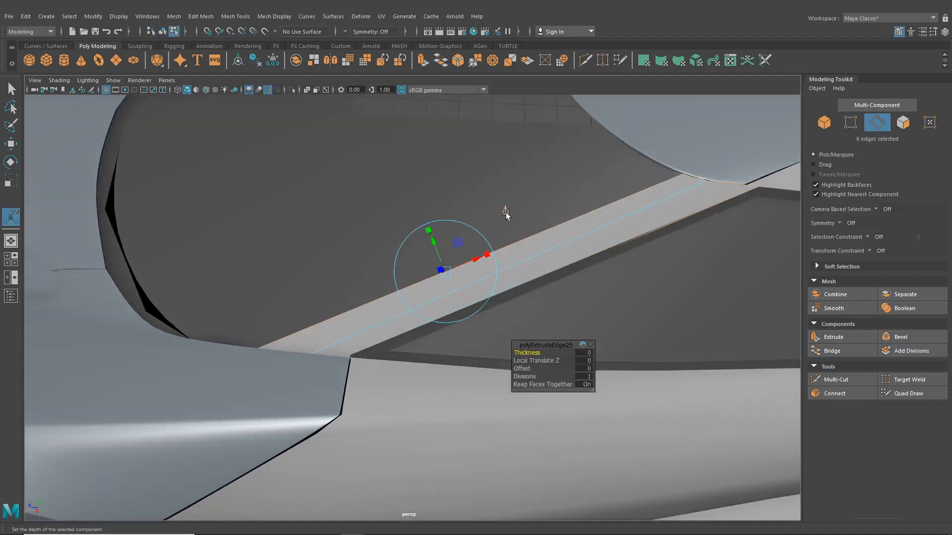
left_click_drag(507, 213, 376, 209, "alt")
Insert supporting edge loops near the pillar strip's lower and upper ends and along its side, then return to object selection
left_click(200, 18)
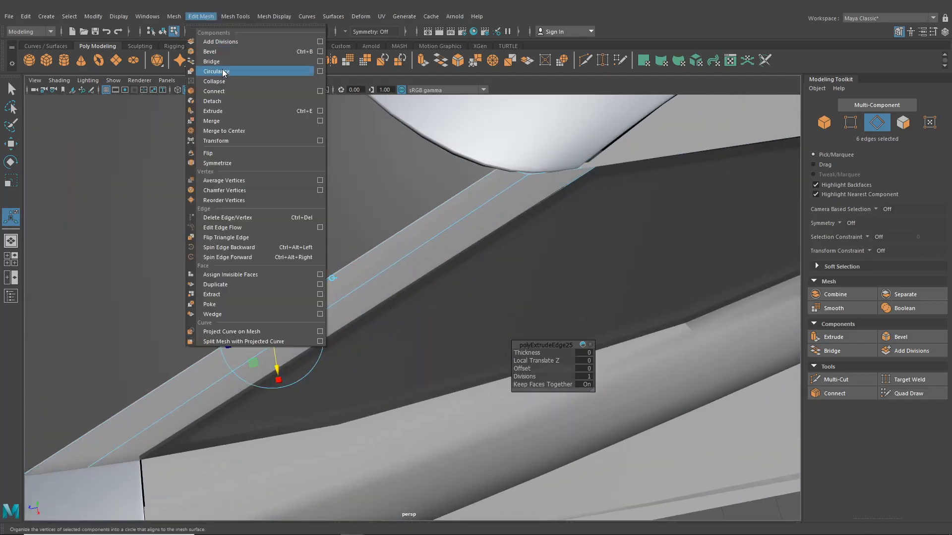
mouse_move(234, 16)
left_click(254, 91)
left_click_drag(414, 208, 544, 134, "alt")
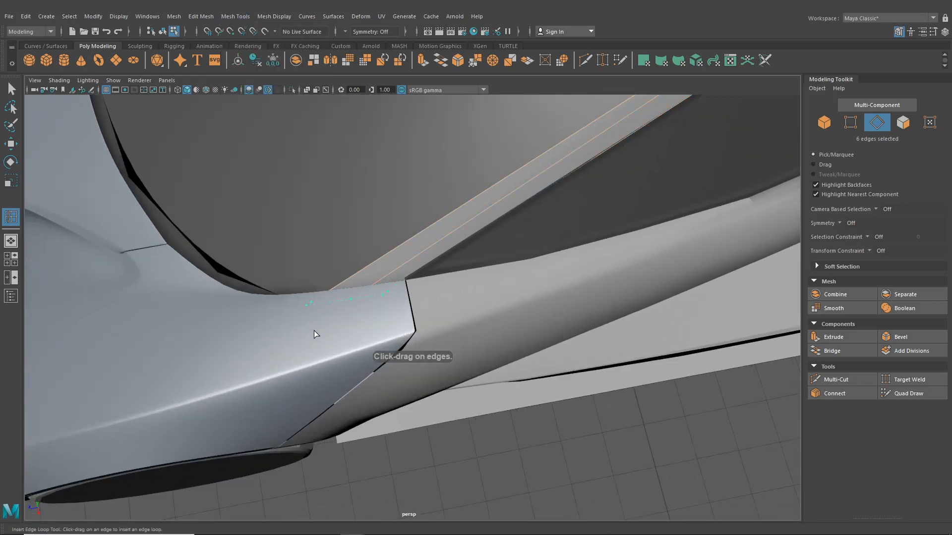
left_click(355, 300)
middle_click_drag(427, 233, 284, 311, "alt")
middle_click_drag(389, 268, 319, 301, "alt")
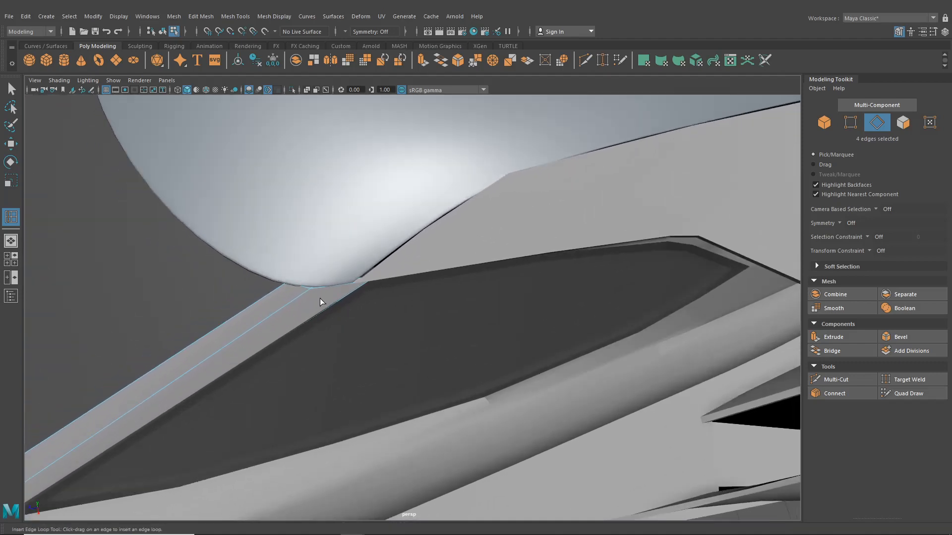
left_click(309, 291)
left_click_drag(309, 293, 361, 293, "alt")
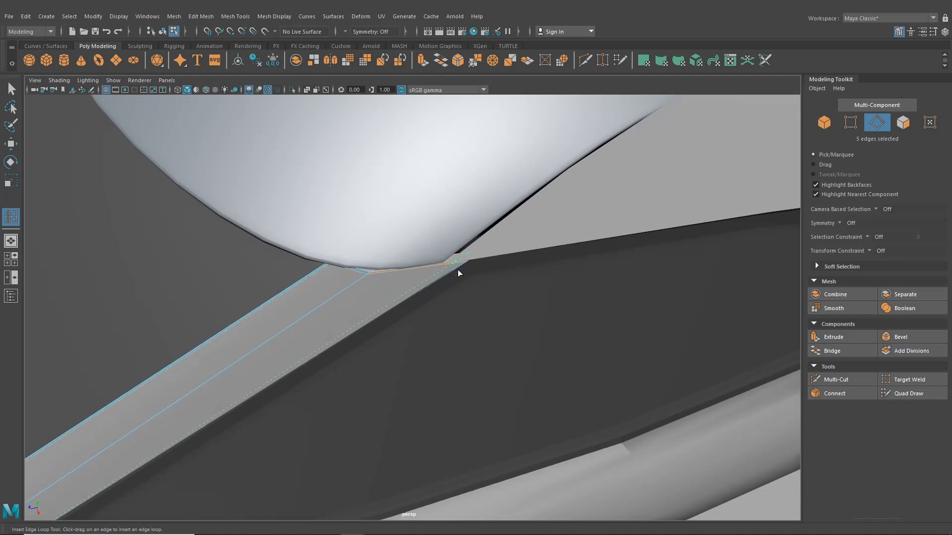
left_click_drag(468, 274, 233, 213, "alt")
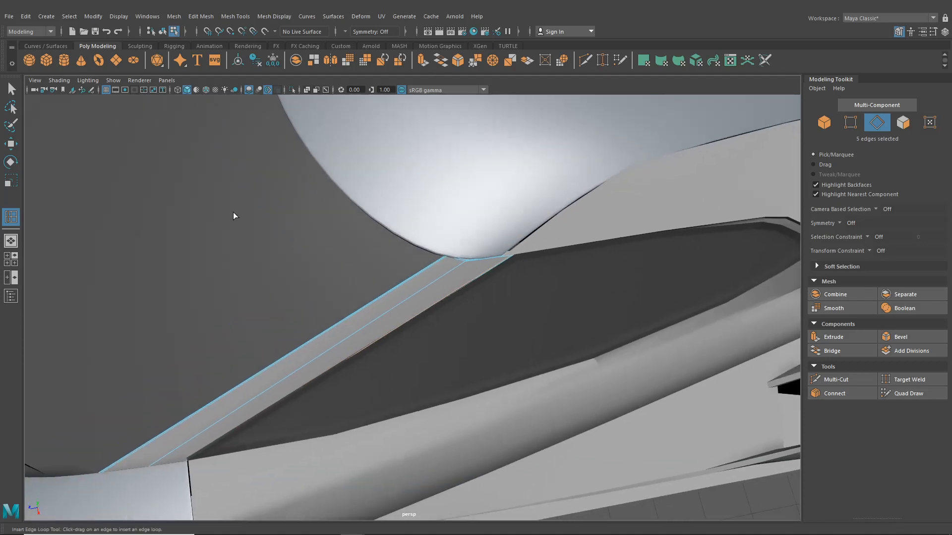
left_click(11, 89)
left_click(163, 31)
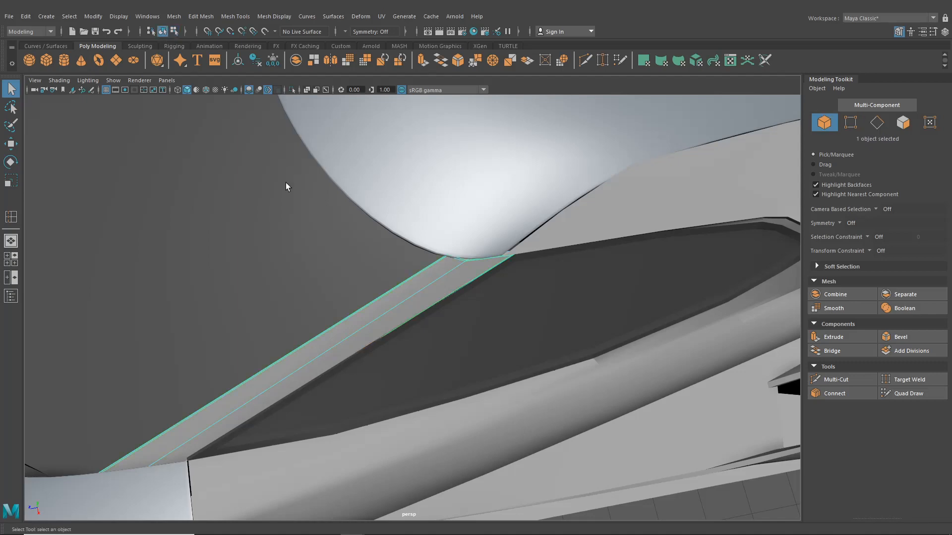
Move the four vertices at the pillar strip's inner upper corner along Z and Y to sit under the roof's rim
right_click_drag(286, 182, 355, 244, "alt")
left_click(466, 427)
left_click_drag(466, 426, 409, 327, "alt")
scroll(439, 349, "up", 5)
left_click(406, 303)
right_click_drag(405, 302, 370, 287)
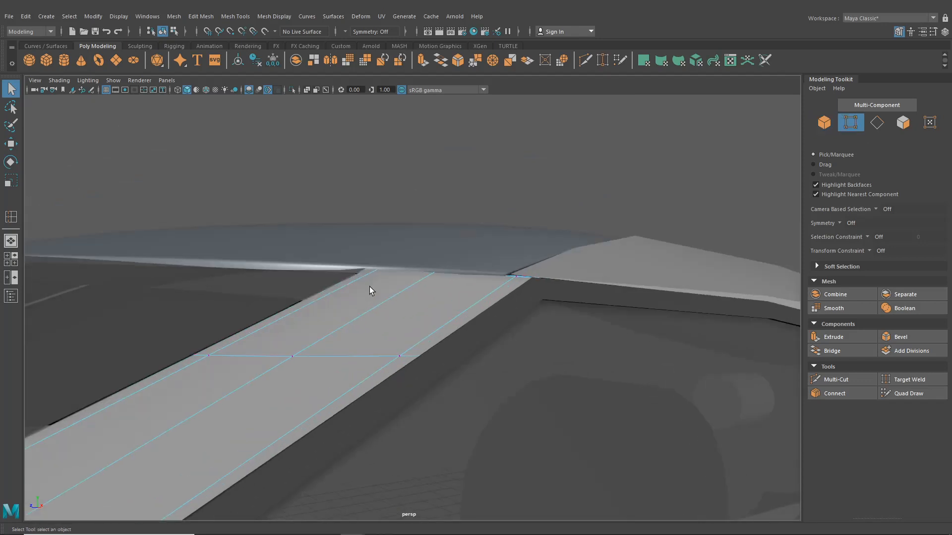
left_click_drag(370, 287, 322, 287, "alt")
left_click_drag(395, 340, 382, 347, "alt")
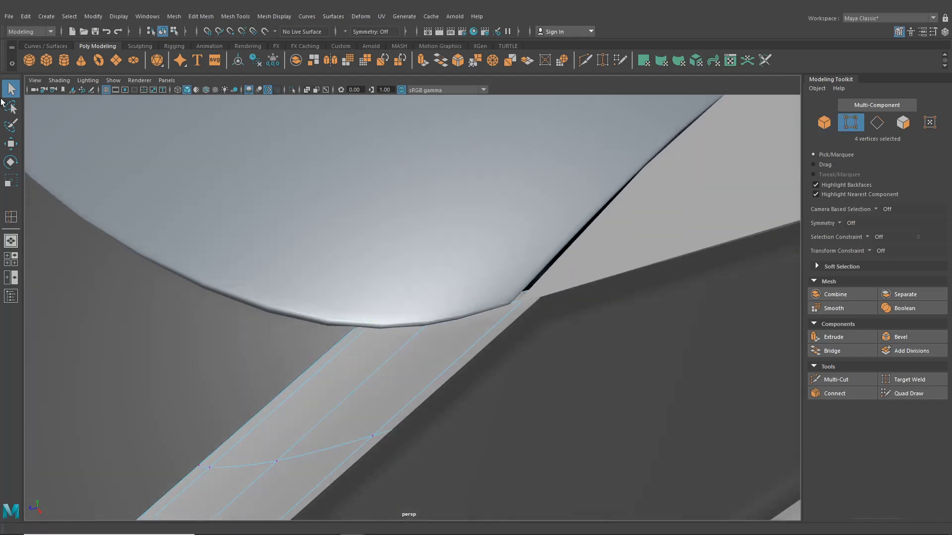
left_click(11, 145)
left_click_drag(342, 278, 334, 248, "alt")
middle_click_drag(349, 286, 342, 292)
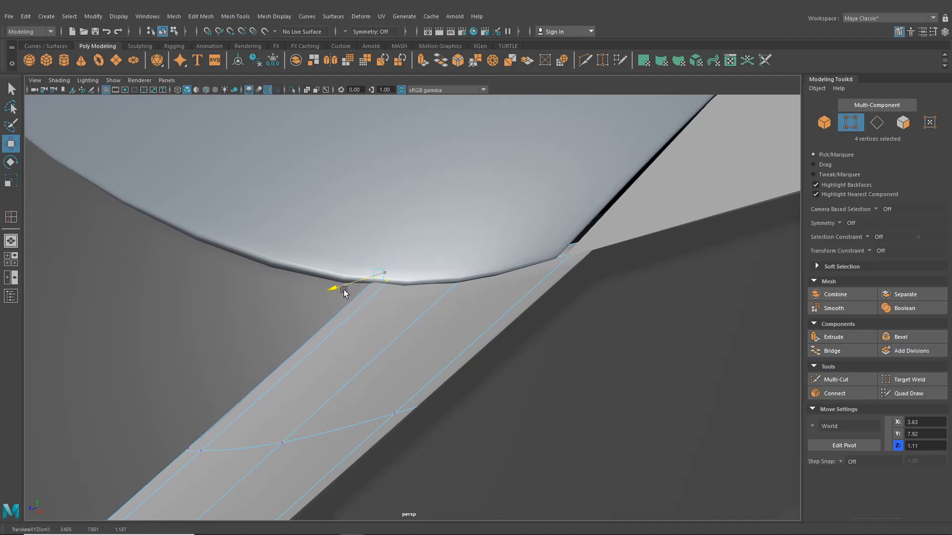
left_click_drag(345, 292, 368, 216, "alt")
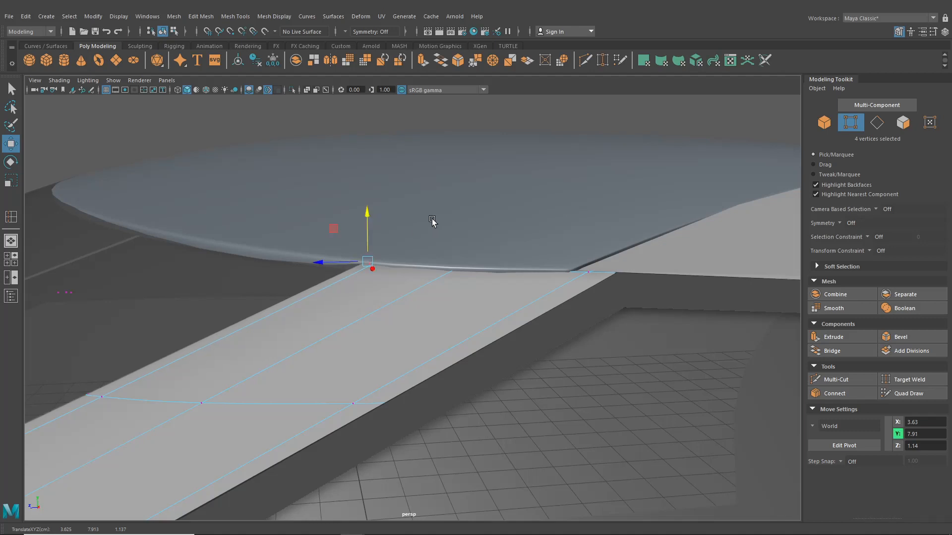
Fit the middle and outer corner vertices at the pillar strip's upper end to the roof's rim, then return to object selection
left_click_drag(436, 221, 452, 240)
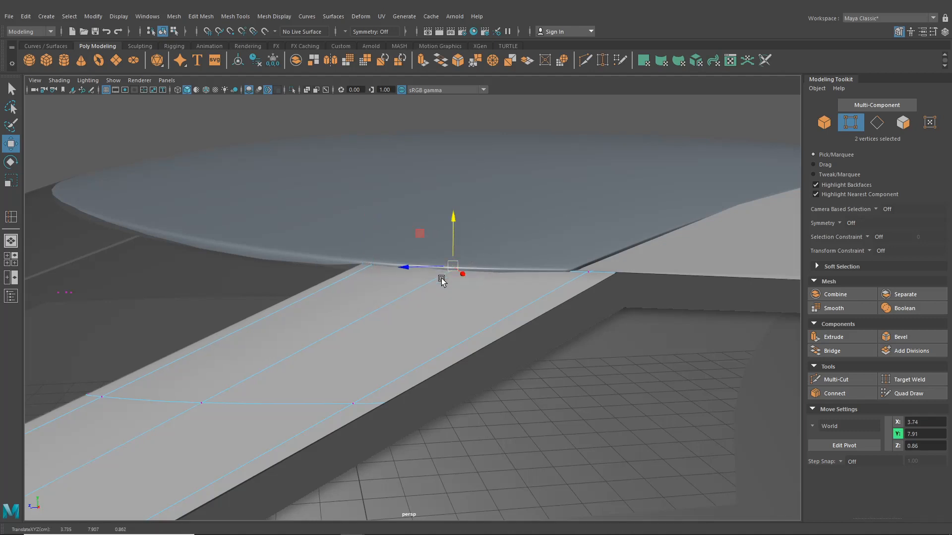
left_click_drag(442, 281, 474, 305, "alt")
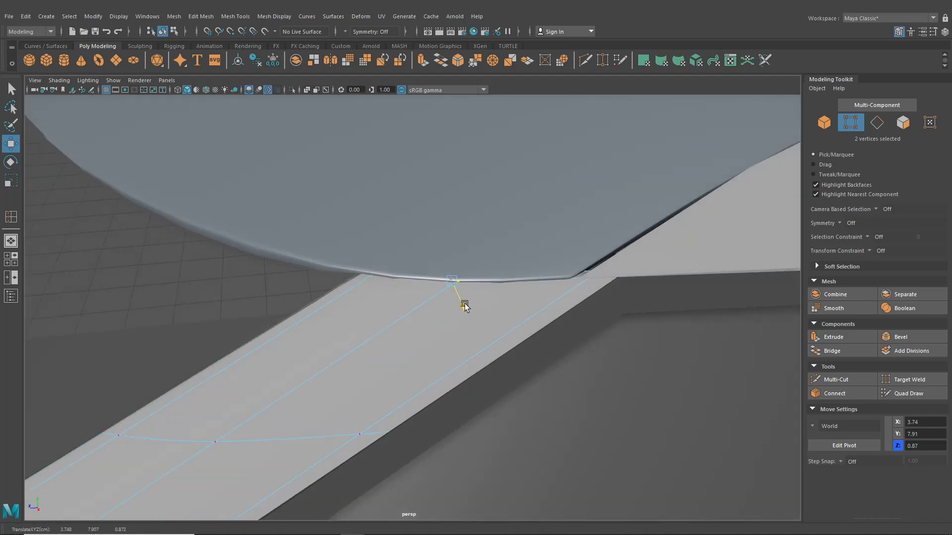
left_click_drag(435, 294, 488, 244, "alt")
left_click(542, 299, "shift")
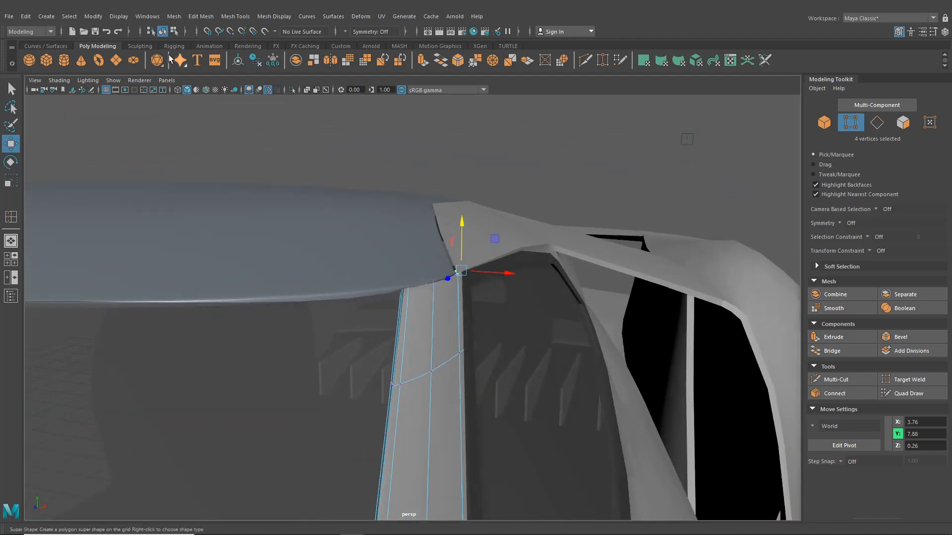
left_click(162, 32)
left_click_drag(307, 143, 389, 223, "alt")
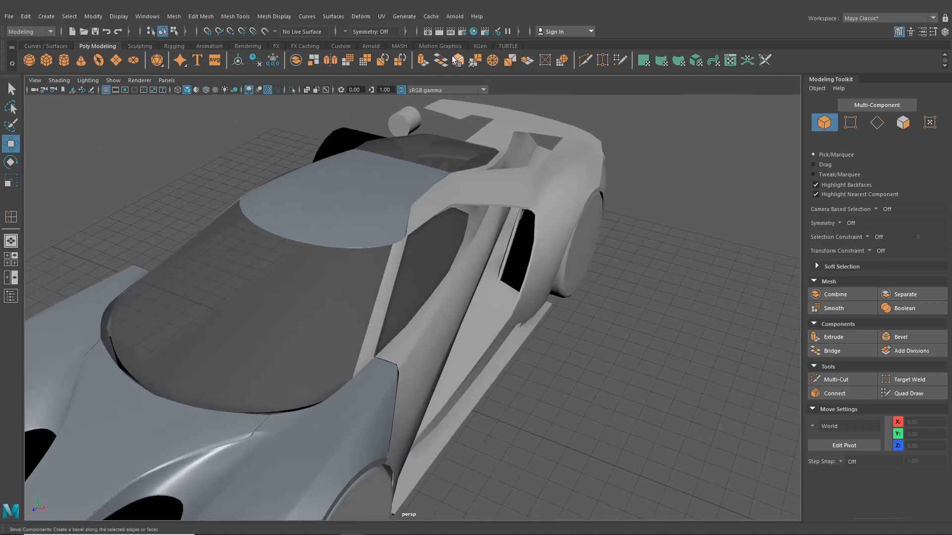
Assign the glossy dark material from Hypershade to the pillar strips on both sides of the windshield, then close the material editor
left_click(474, 31)
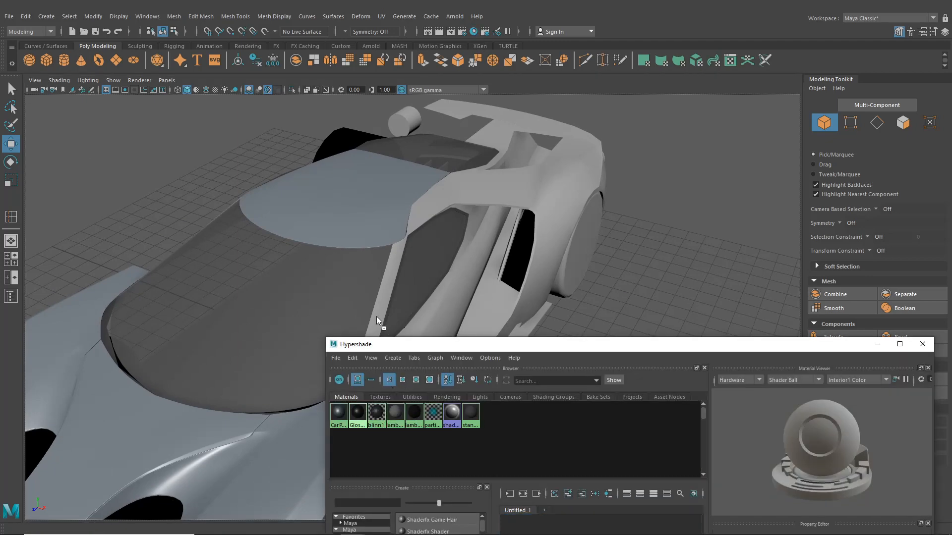
left_click_drag(376, 316, 369, 361, "alt")
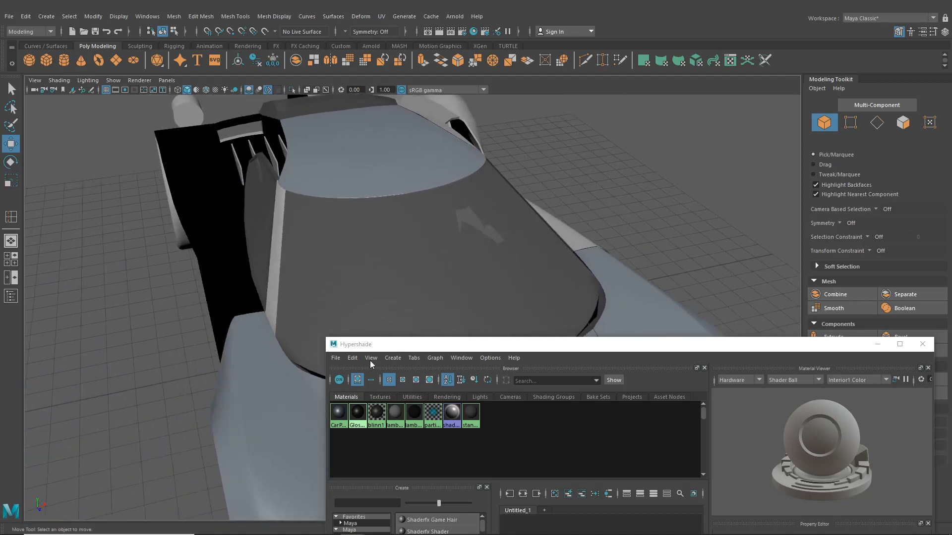
left_click_drag(271, 301, 603, 288, "alt")
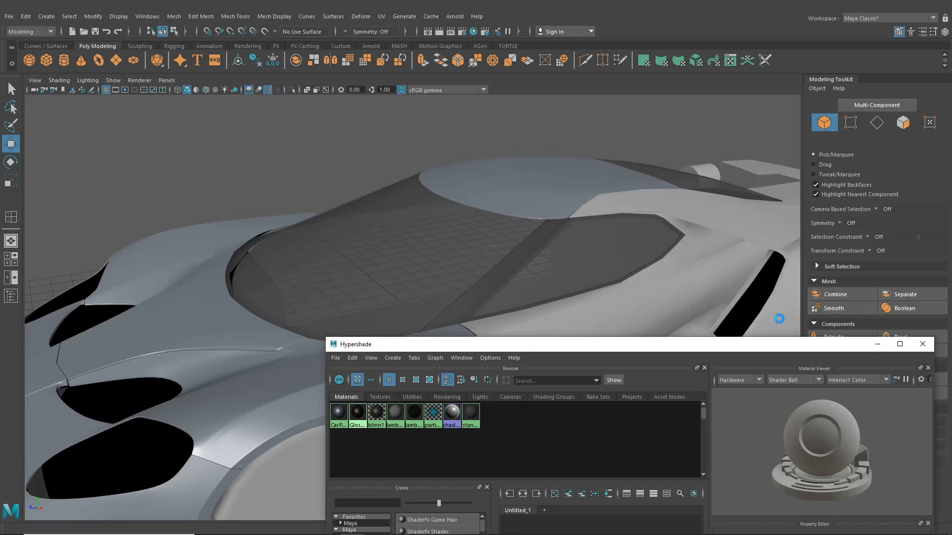
left_click(923, 344)
Delete the mirrored half of the windshield glass and its matching front rim strip
left_click_drag(496, 317, 475, 353, "alt")
left_click(351, 391)
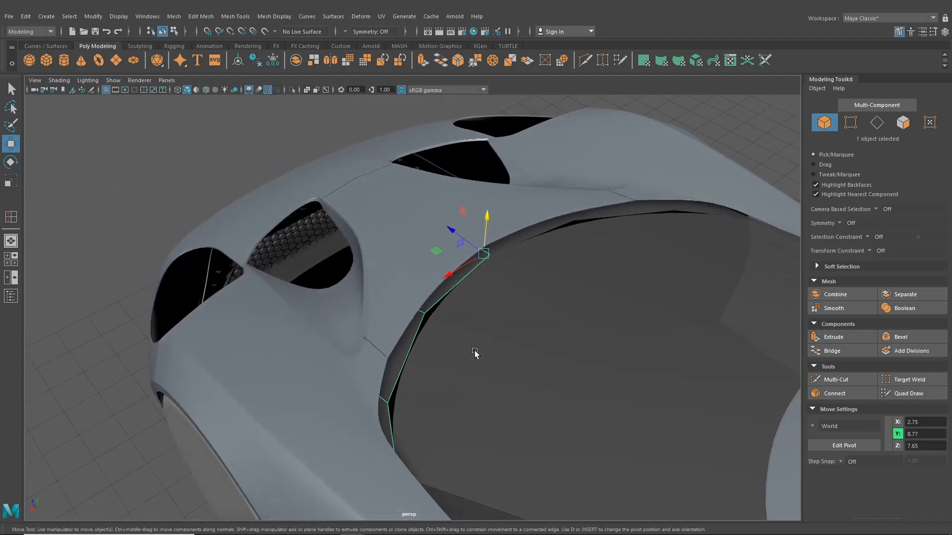
left_click(474, 353, "shift")
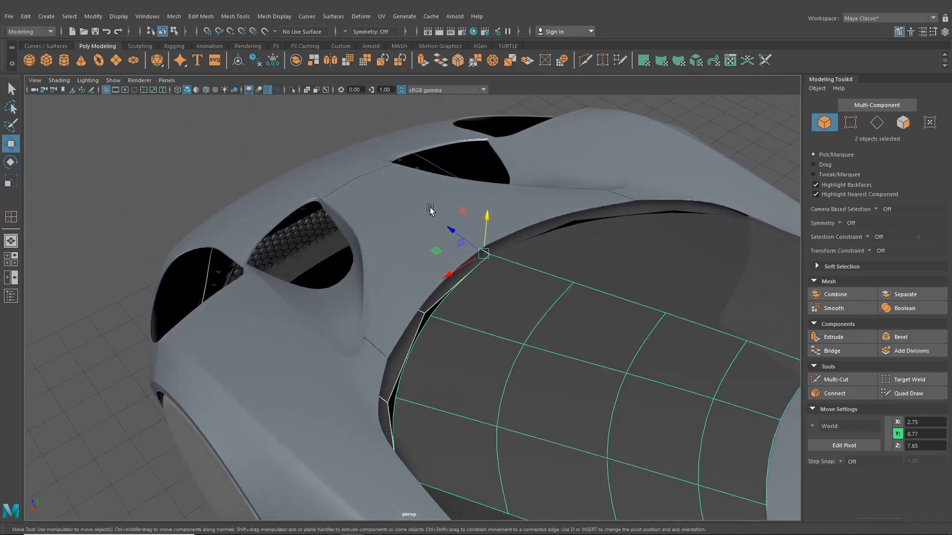
left_click(531, 242)
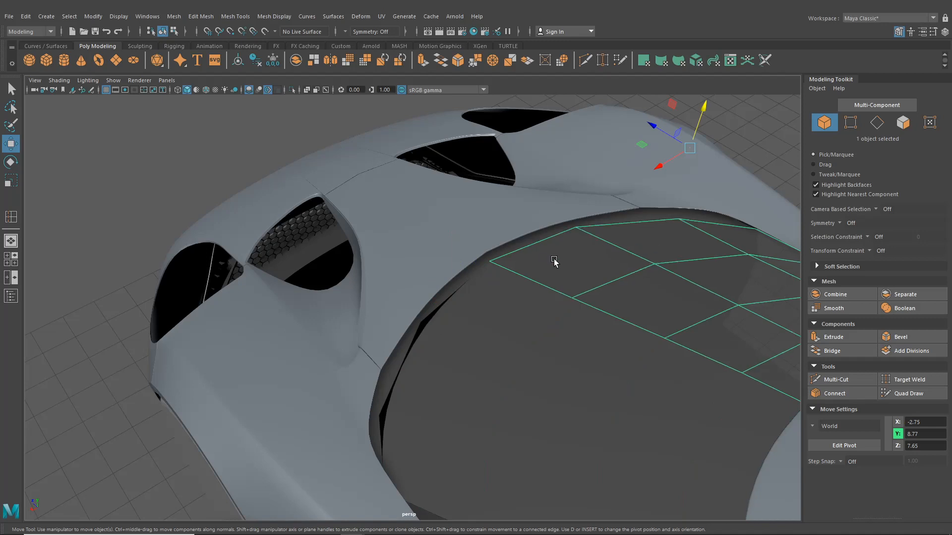
left_click(445, 297)
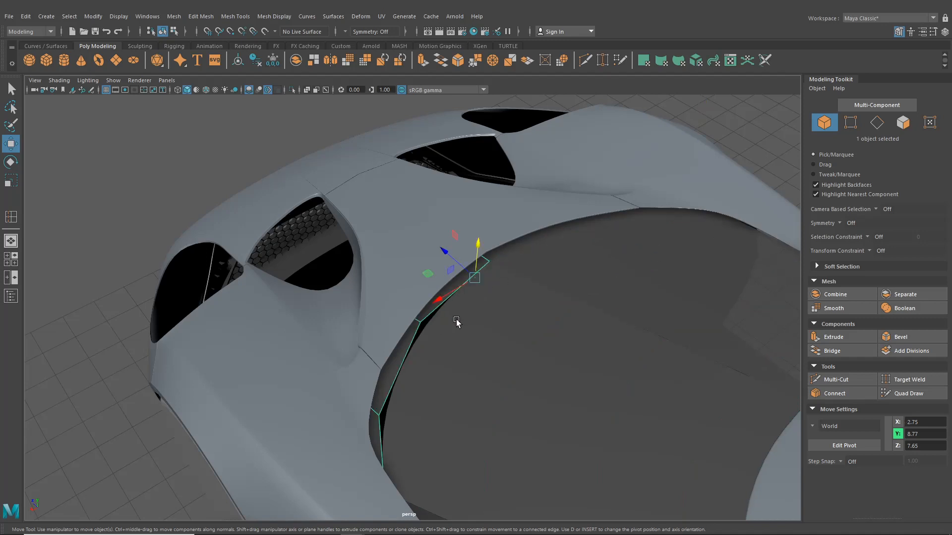
left_click(555, 269)
key("Delete")
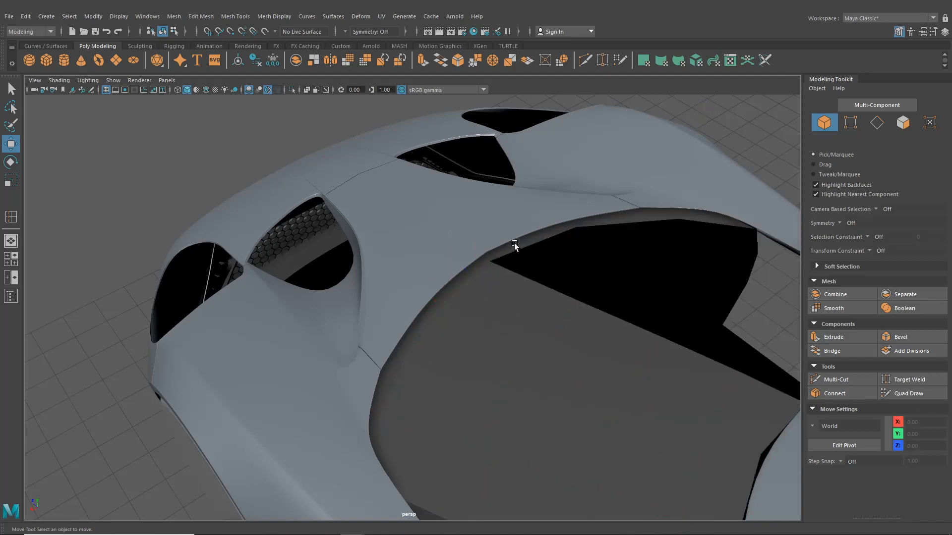
left_click(514, 243)
key("Delete")
Combine the remaining windshield half with its front rim strip, then separate them again to put their pivots at the world origin
left_click(504, 325)
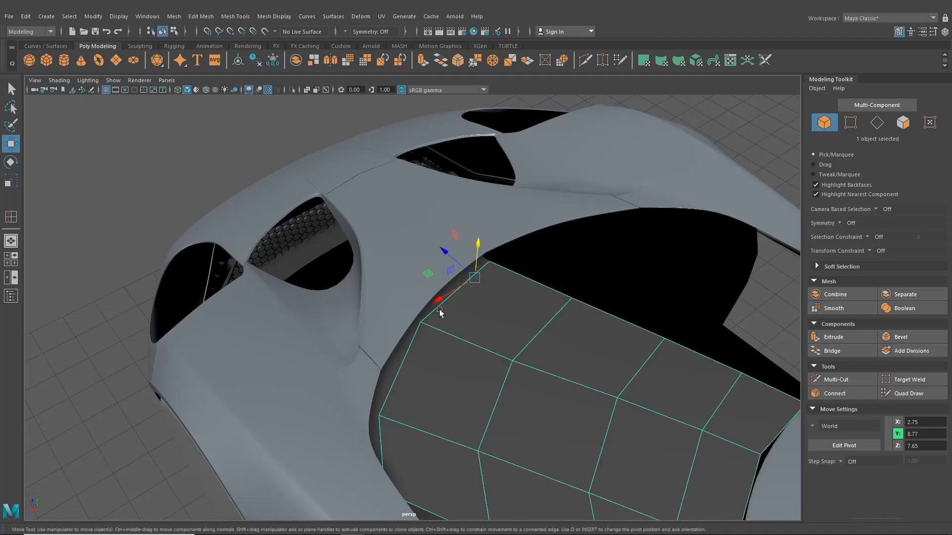
left_click(402, 346, "shift")
left_click_drag(467, 368, 476, 349, "alt")
left_click(200, 16)
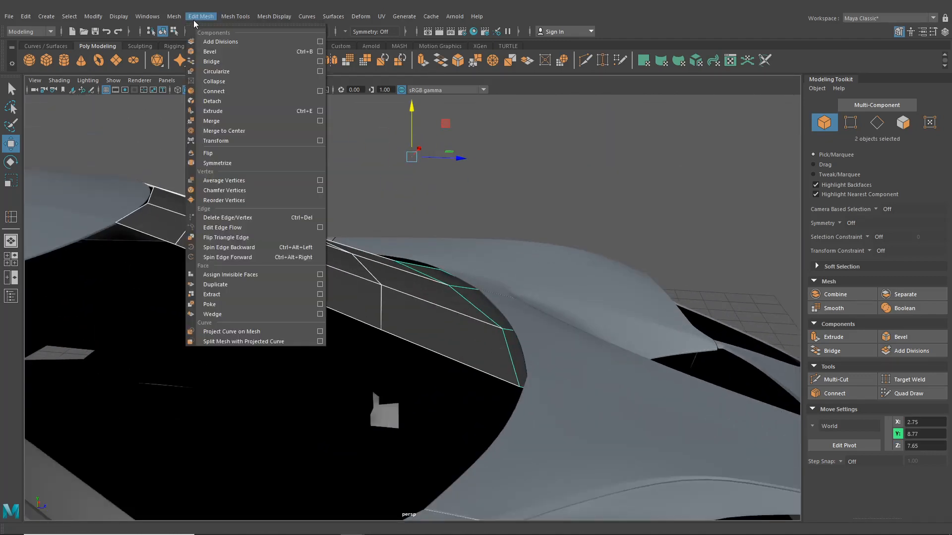
mouse_move(184, 17)
left_click(193, 51)
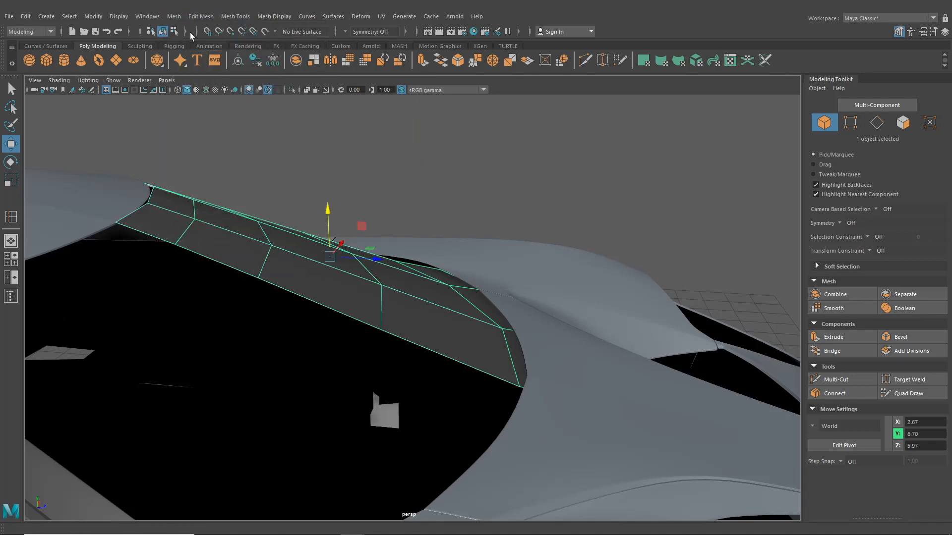
left_click(175, 16)
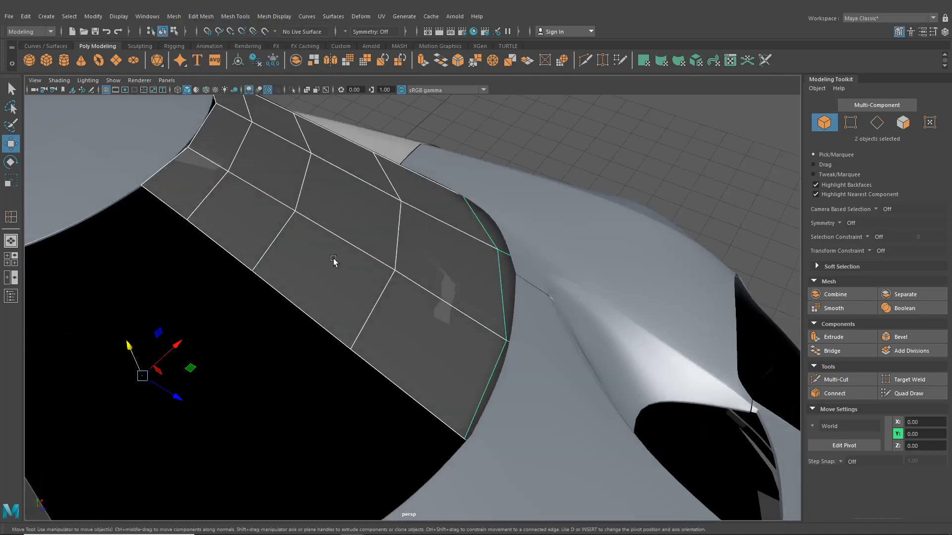
Create a mirrored copy of the windshield glass half on the car's other side with Duplicate Special
scroll(379, 292, "down", 5)
left_click_drag(374, 298, 391, 333, "alt")
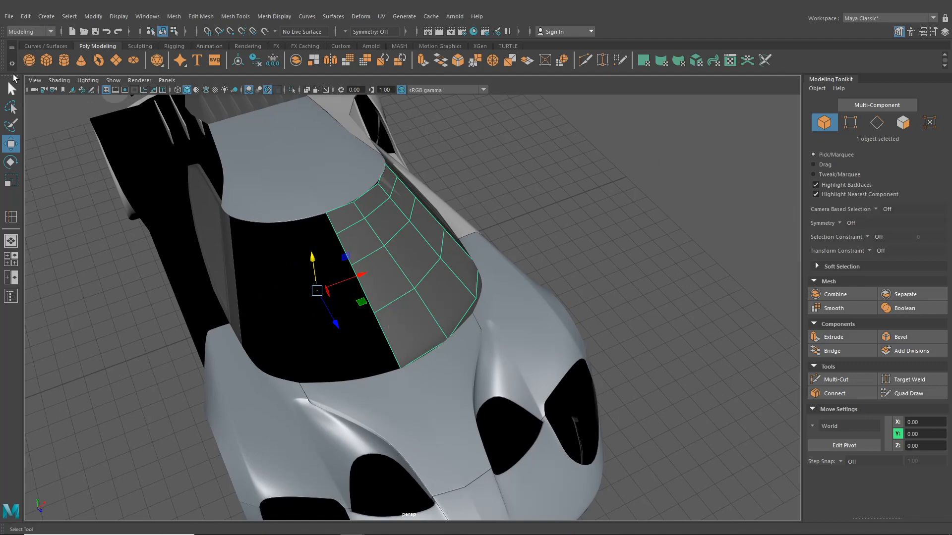
left_click(47, 17)
mouse_move(31, 20)
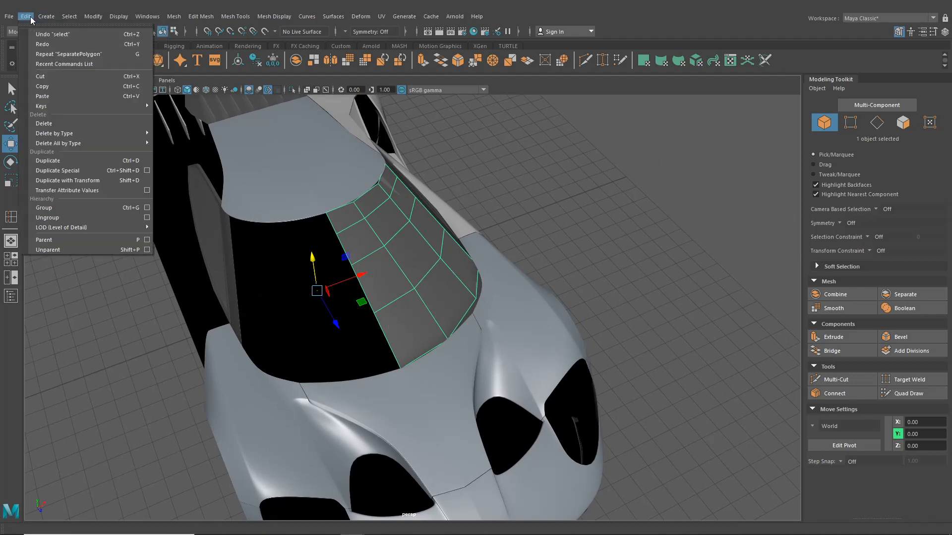
left_click(79, 171)
left_click_drag(310, 283, 279, 287, "alt")
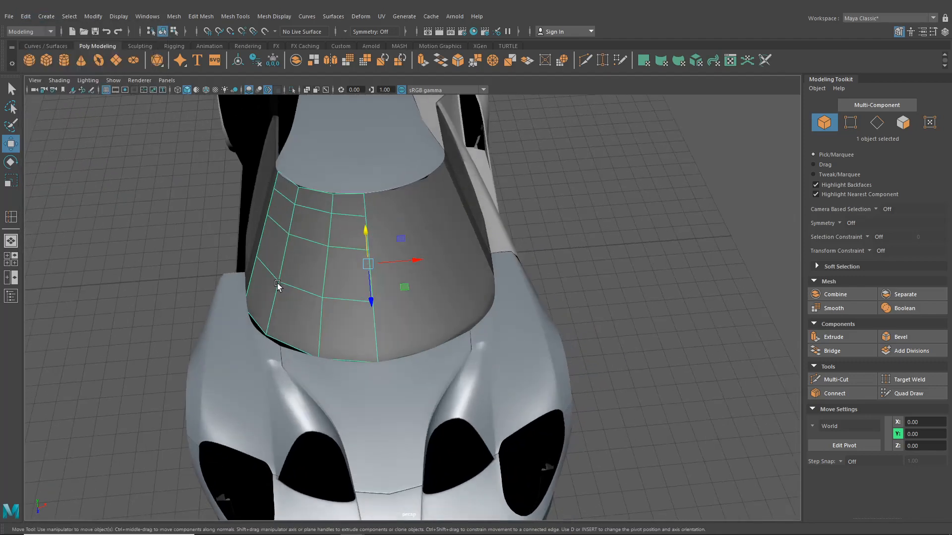
Create a mirrored copy of the windshield's front rim strip on the car's other side
right_click_drag(338, 282, 384, 279, "alt")
left_click_drag(385, 281, 451, 362, "alt")
scroll(415, 372, "up", 3)
left_click(415, 372)
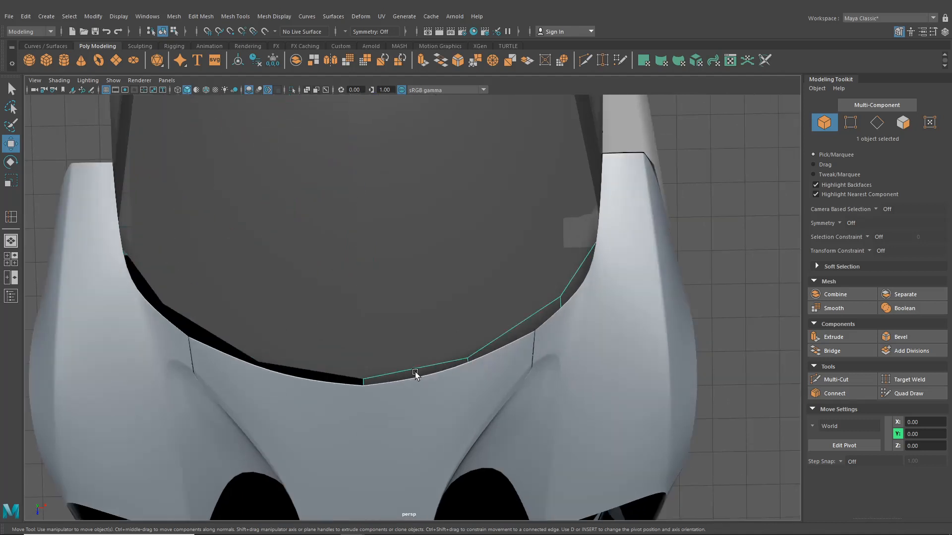
left_click(409, 352)
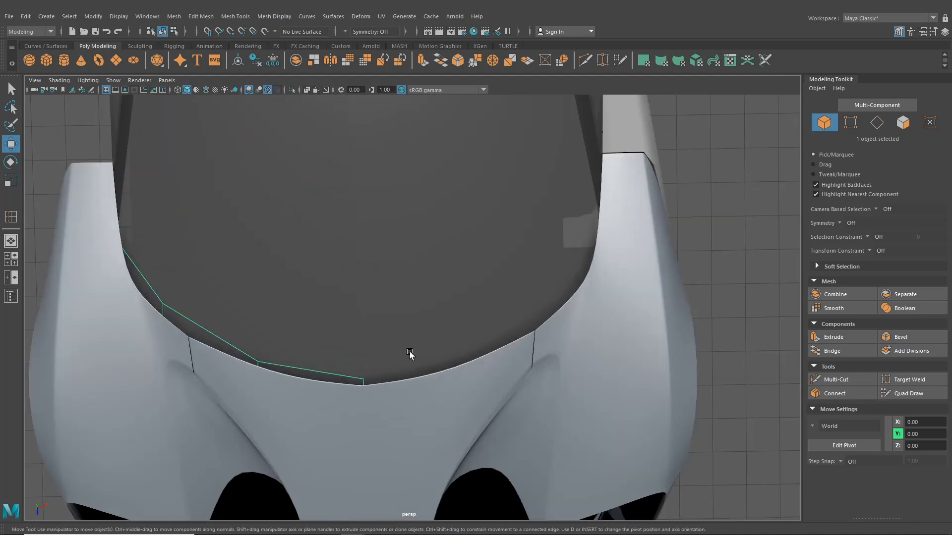
Isolate the original windshield glass half together with its front rim strip
left_click(409, 402)
left_click(329, 142, "shift")
left_click(293, 91)
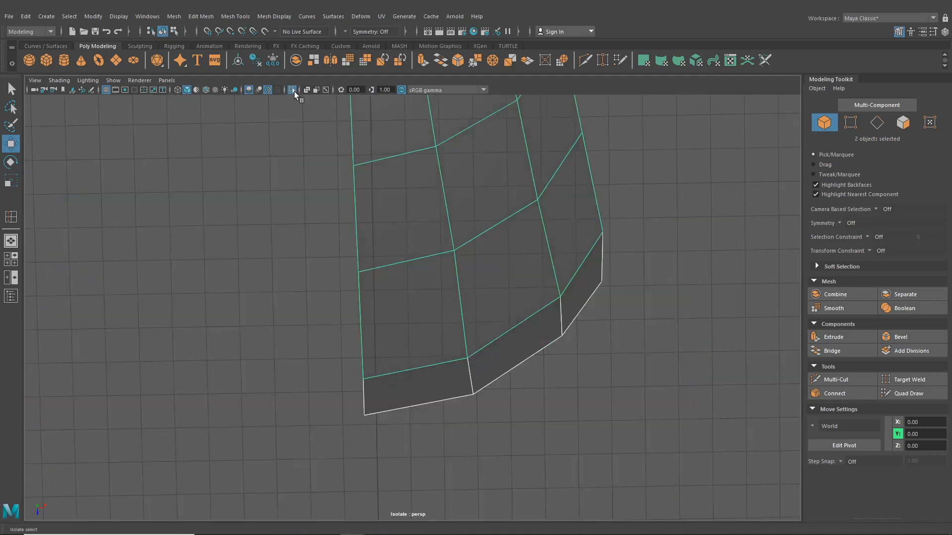
middle_click_drag(472, 284, 449, 313, "alt")
left_click_drag(449, 314, 466, 265, "alt")
left_click(607, 377)
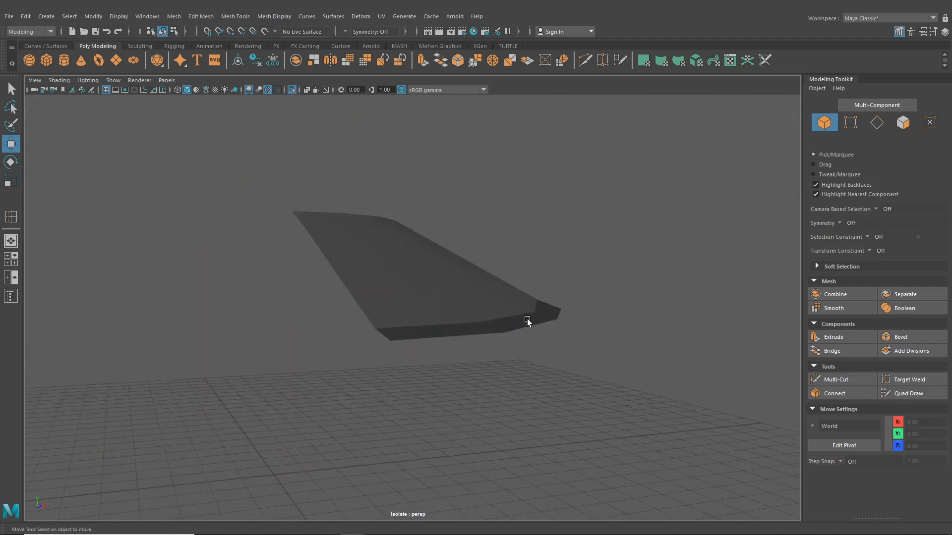
Extrude the border edges of the front rim strip downward to give the strip visible thickness
left_click(528, 319)
right_click_drag(527, 320, 527, 230)
double_click(540, 325)
left_click_drag(540, 326, 490, 379, "alt")
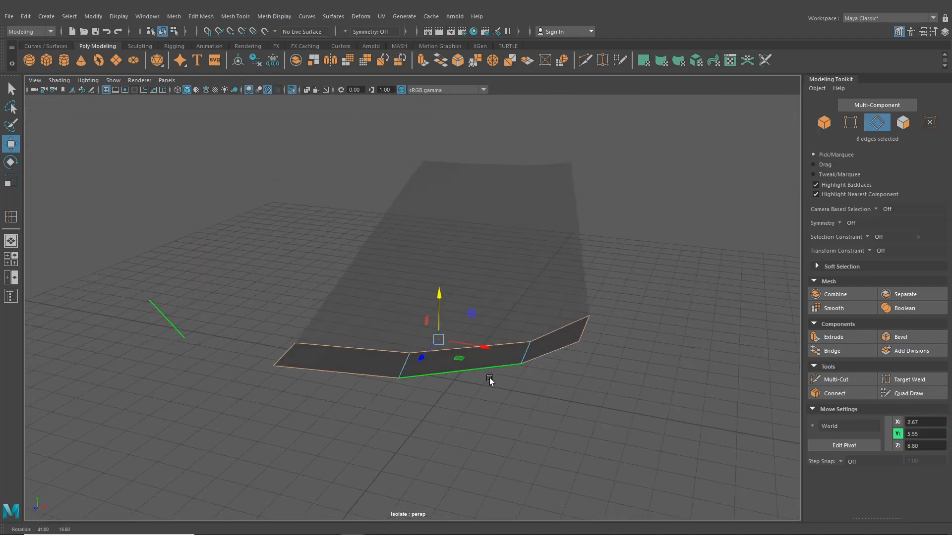
key("ctrl+e")
key("f")
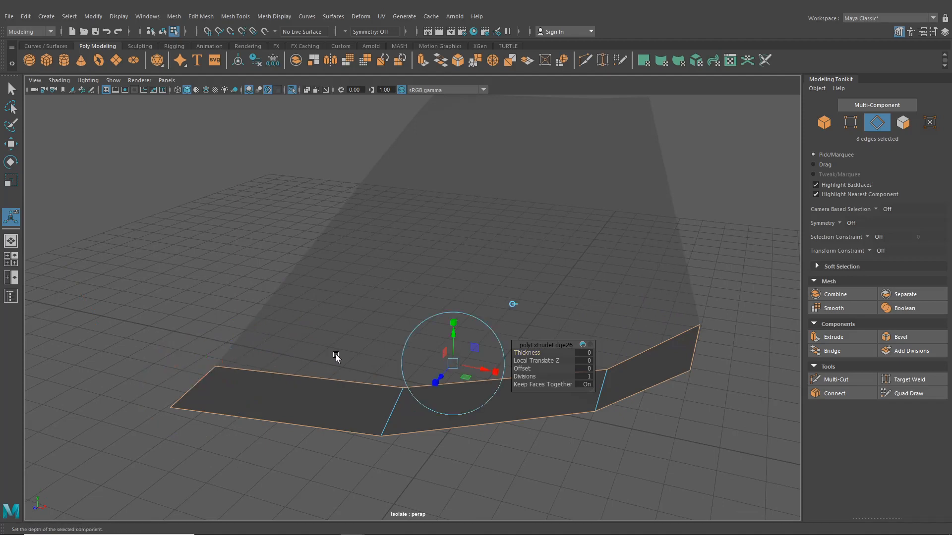
left_click_drag(335, 355, 340, 329, "alt")
left_click_drag(456, 298, 392, 335)
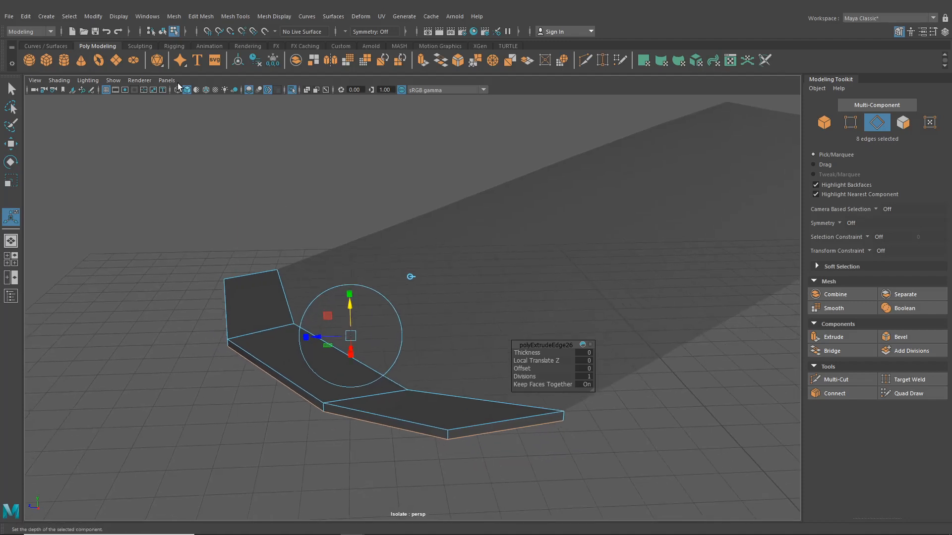
Insert supporting edge loops close to the rim strip's upper and lower long edges, then return to object selection
left_click(198, 17)
mouse_move(235, 15)
left_click(249, 94)
left_click_drag(396, 278, 404, 238, "alt")
right_click_drag(404, 238, 344, 296, "alt")
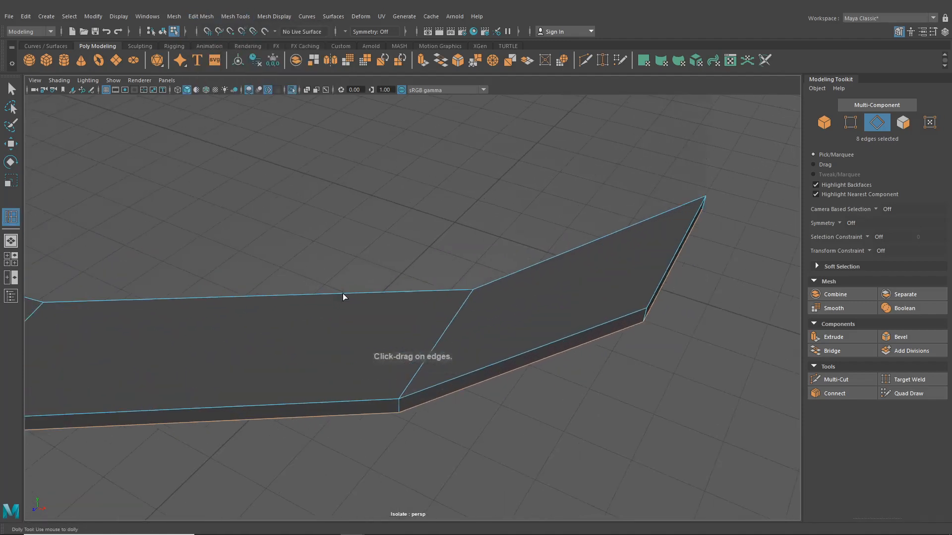
left_click(475, 294)
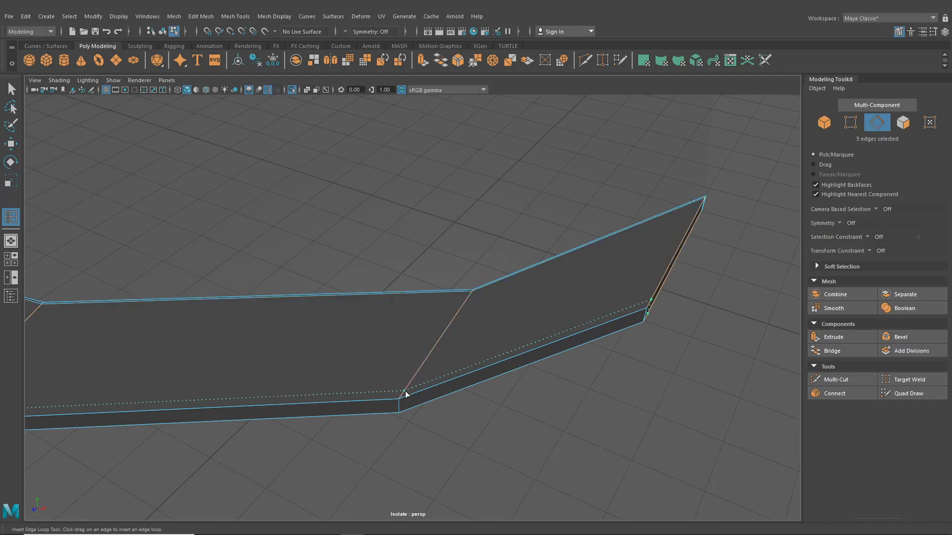
left_click_drag(400, 397, 454, 401)
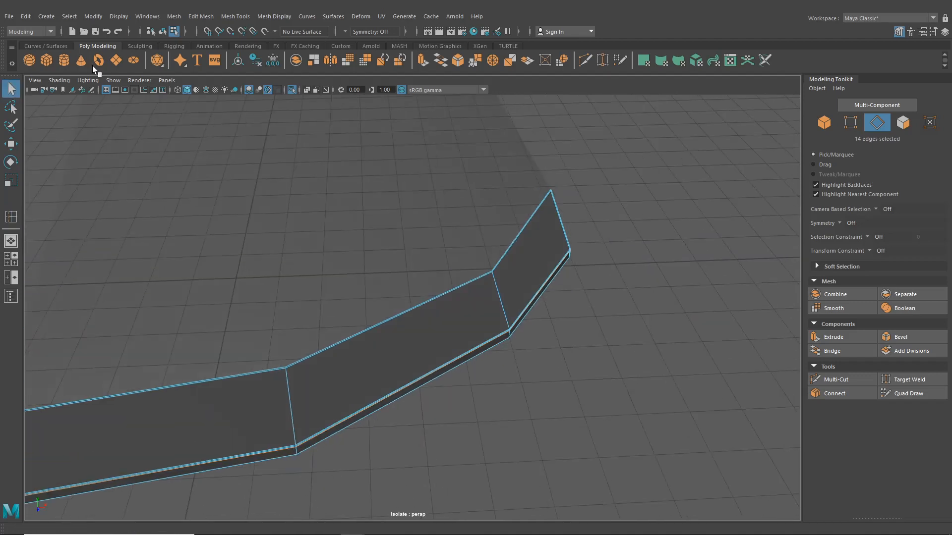
left_click(162, 31)
Extrude the windshield glass half's border edges, except the centre line, with a Local Translate Z of -0.061
left_click_drag(353, 247, 429, 312, "alt")
left_click(448, 254)
right_click_drag(428, 249, 429, 209)
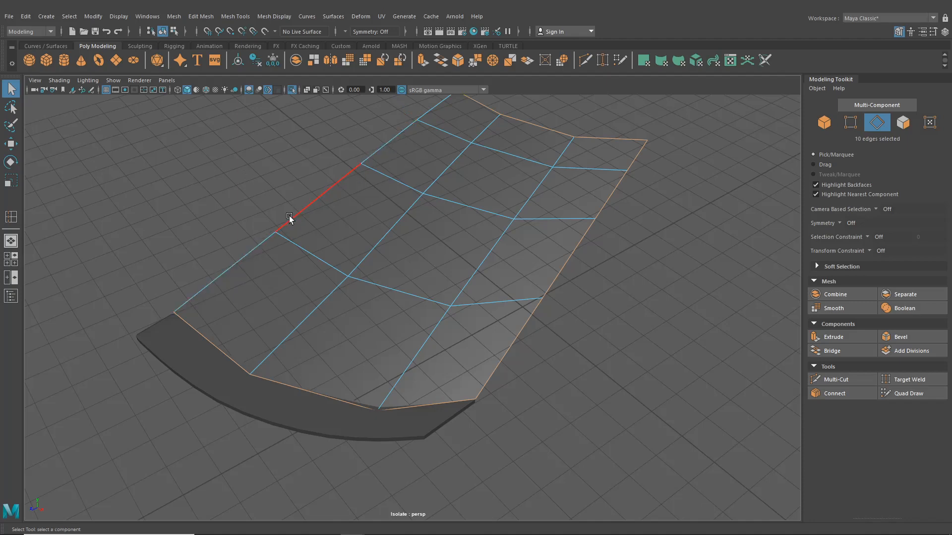
key("ctrl+e")
left_click_drag(363, 272, 293, 265, "alt")
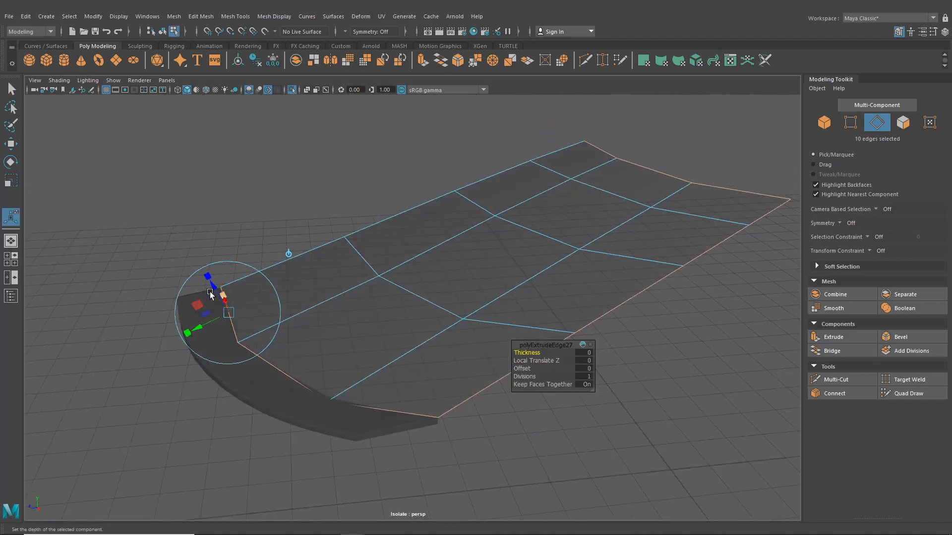
left_click_drag(212, 285, 217, 292)
left_click_drag(307, 159, 345, 191, "alt")
Insert a supporting edge loop on the windshield glass half close to its front edge
left_click_drag(237, 12, 234, 14)
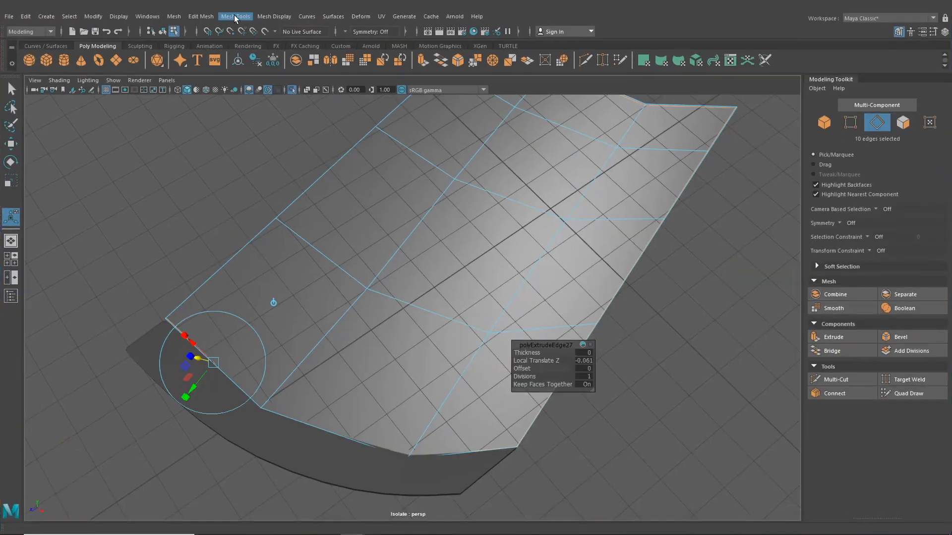
left_click(229, 17)
left_click(257, 91)
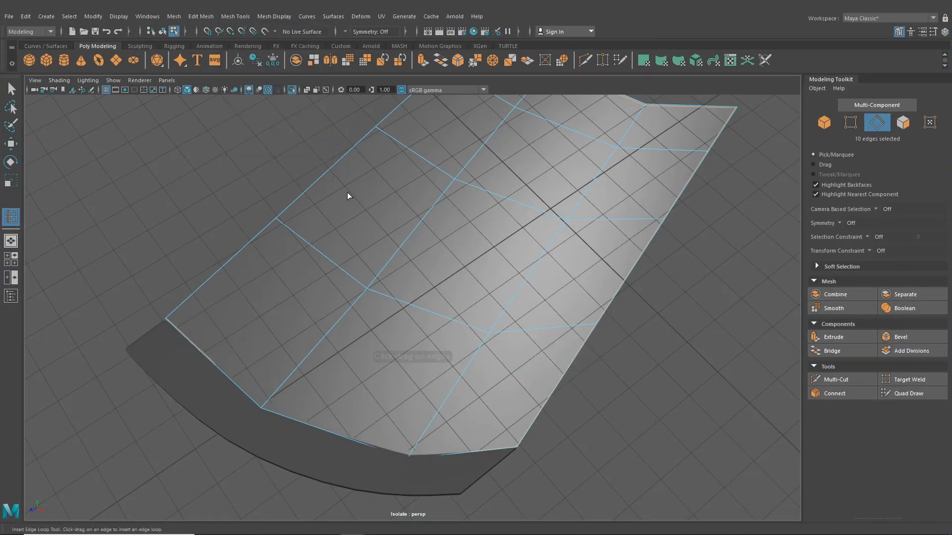
scroll(347, 192, "up", 5)
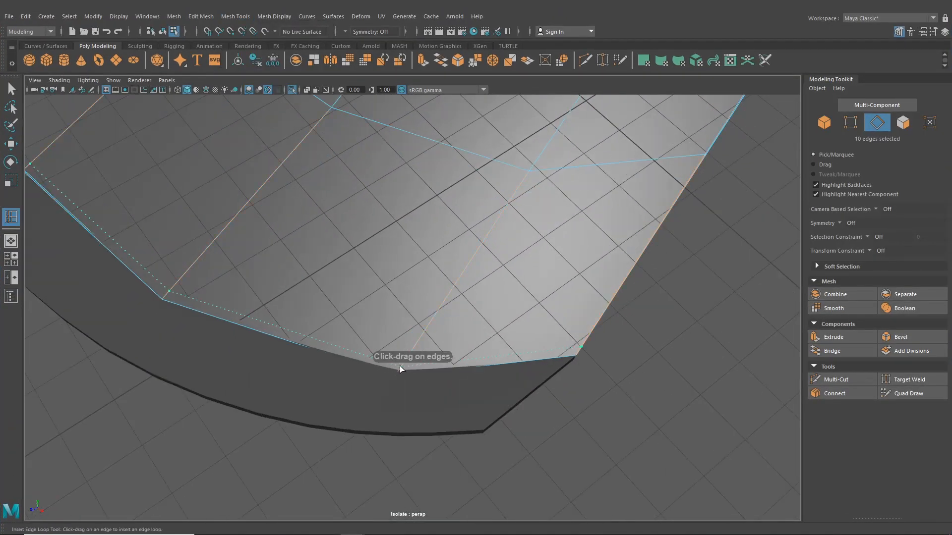
left_click_drag(397, 373, 396, 374)
middle_click_drag(465, 299, 364, 359, "alt")
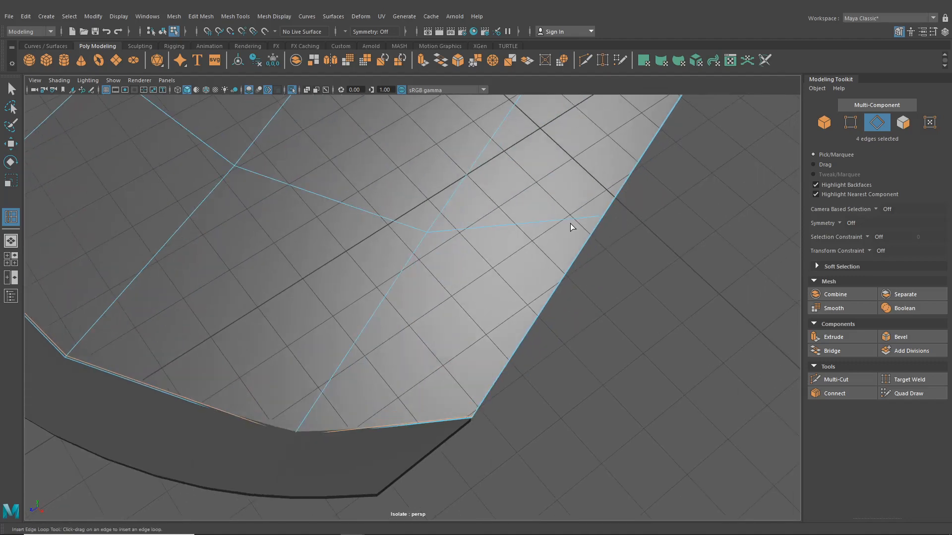
Insert supporting edge loops close to the glass's pillar-side and roof-side edges, then show the whole car again
left_click(601, 219)
left_click_drag(601, 219, 490, 304, "alt")
middle_click_drag(694, 337, 492, 303, "alt")
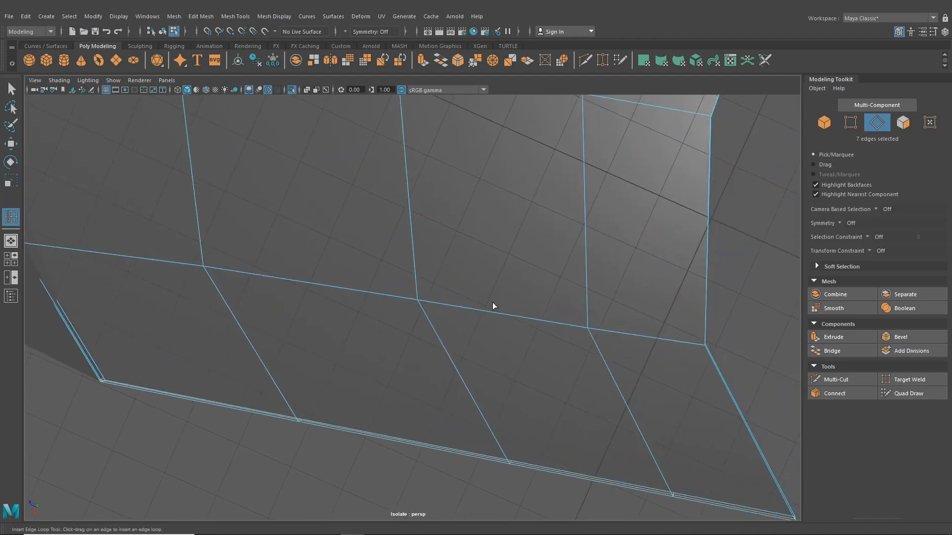
left_click_drag(493, 302, 538, 334, "alt")
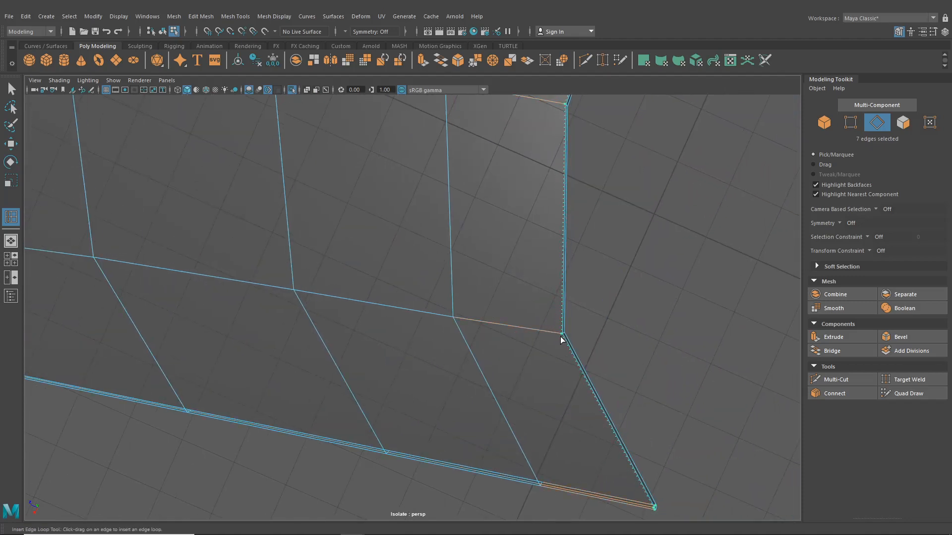
left_click_drag(553, 345, 534, 334, "alt")
scroll(484, 302, "down", 2)
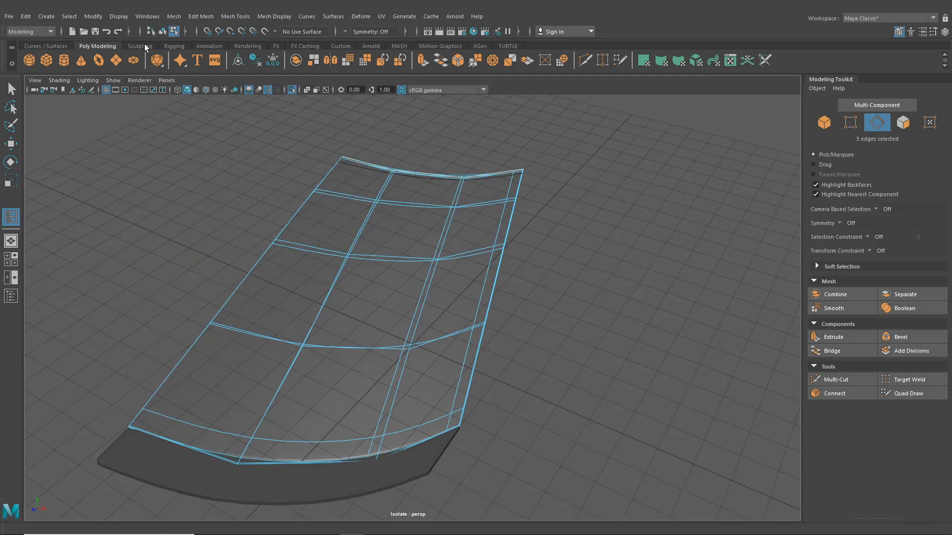
left_click(162, 33)
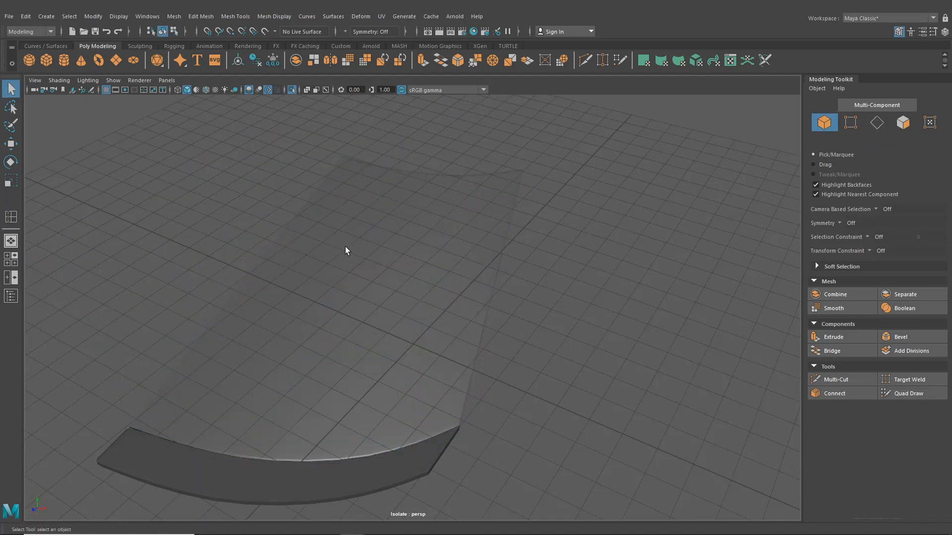
left_click(345, 246)
left_click(292, 91)
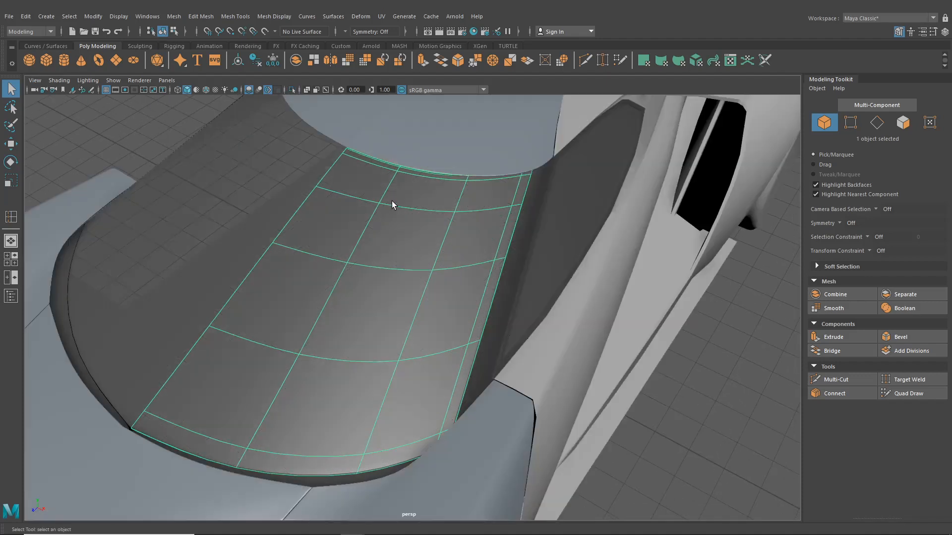
Examine the joint between the windshield's upper edge and the roof's front edge near the pillar
left_click_drag(392, 203, 410, 194, "alt")
scroll(410, 194, "up", 3)
middle_click_drag(410, 194, 407, 354, "alt")
left_click_drag(408, 354, 321, 321, "alt")
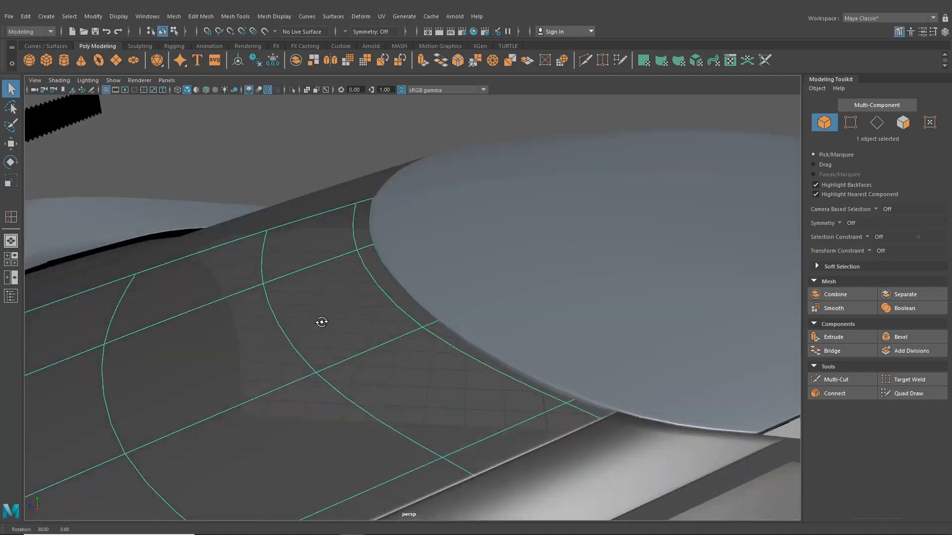
scroll(489, 316, "up", 4)
left_click_drag(414, 355, 404, 280, "alt")
middle_click_drag(404, 281, 420, 285, "alt")
left_click_drag(420, 285, 393, 287, "alt")
left_click_drag(468, 251, 456, 267, "alt")
left_click(449, 244)
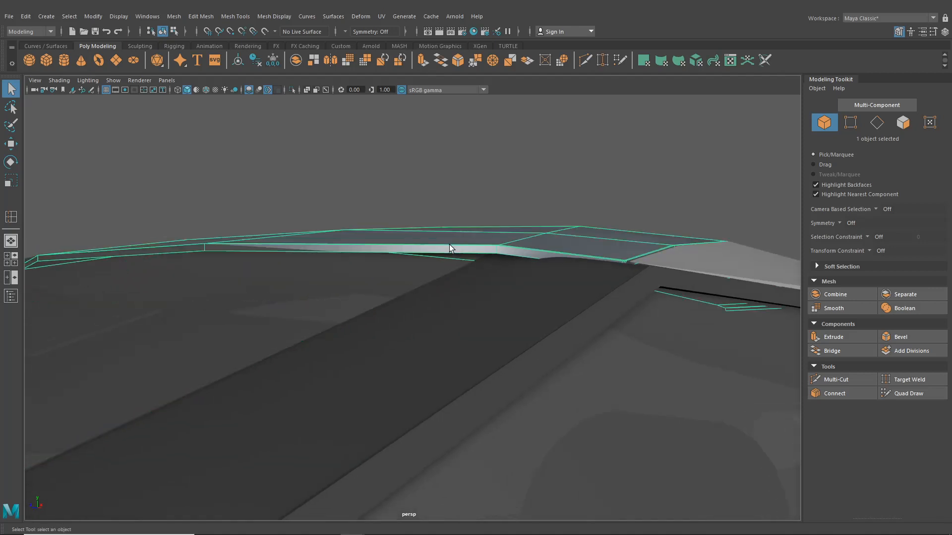
Move the seven vertices at the glass's upper outer corner along X to refine its fit against the roof and pillar
left_click_drag(396, 274, 333, 278, "alt")
right_click_drag(328, 266, 293, 267)
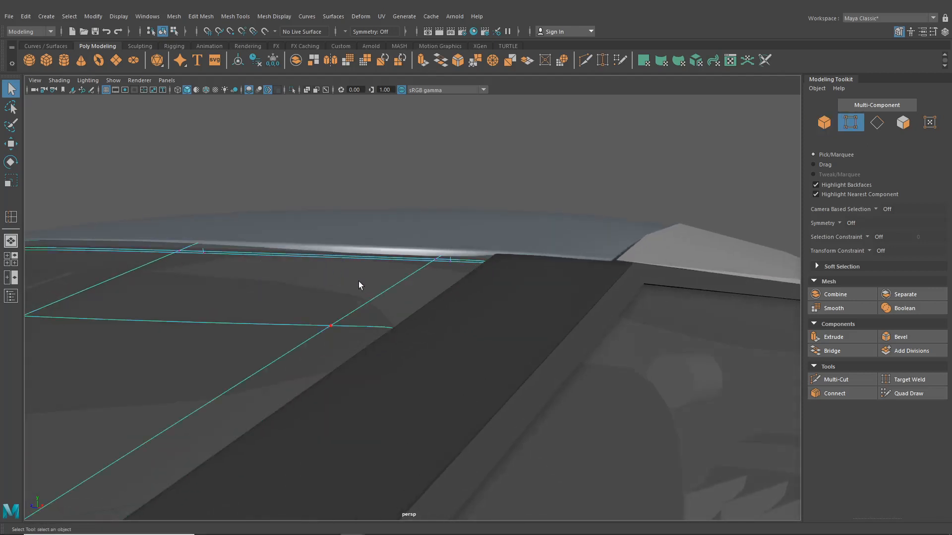
left_click_drag(359, 281, 384, 281, "alt")
left_click_drag(403, 206, 469, 290)
left_click_drag(501, 285, 510, 332, "alt")
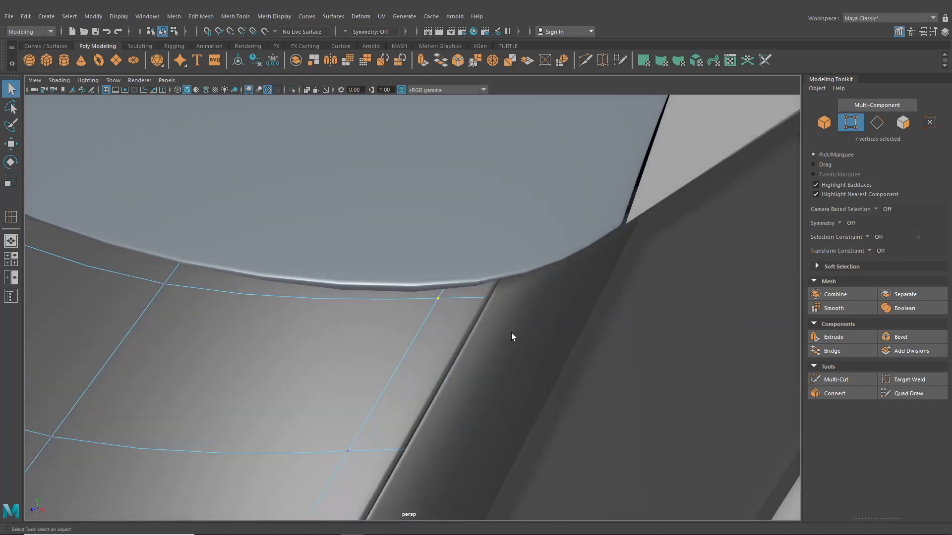
left_click(10, 145)
left_click_drag(457, 264, 503, 227, "alt")
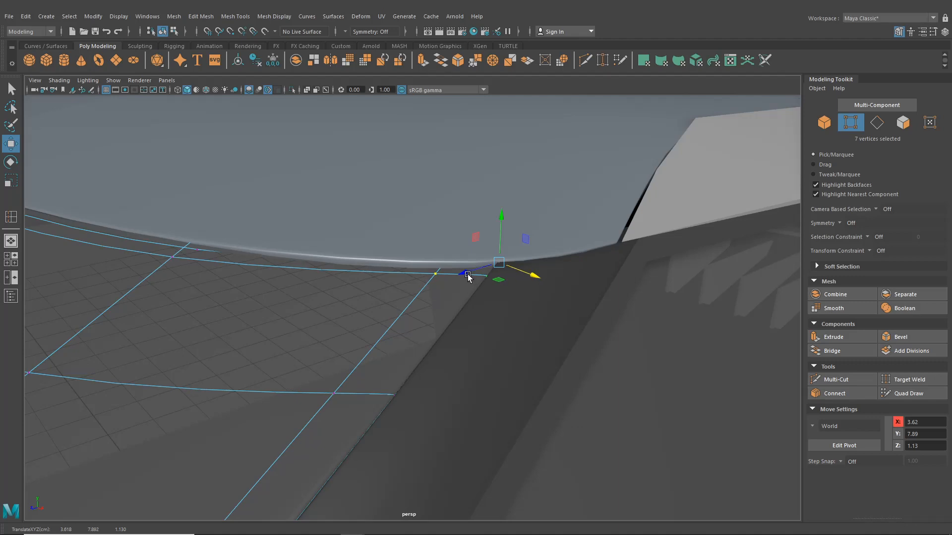
left_click_drag(466, 292, 470, 295, "alt")
left_click(284, 149)
scroll(471, 204, "down", 3)
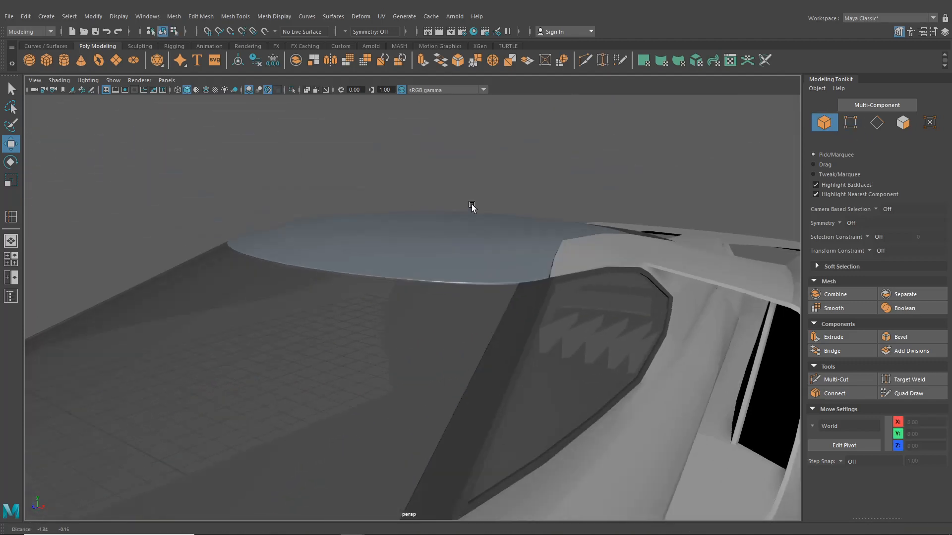
Compare the windshield glass half's outline with the blueprint in the top view
left_click_drag(472, 204, 501, 199, "alt")
scroll(544, 274, "down", 2)
scroll(544, 274, "down", 3)
left_click(388, 292)
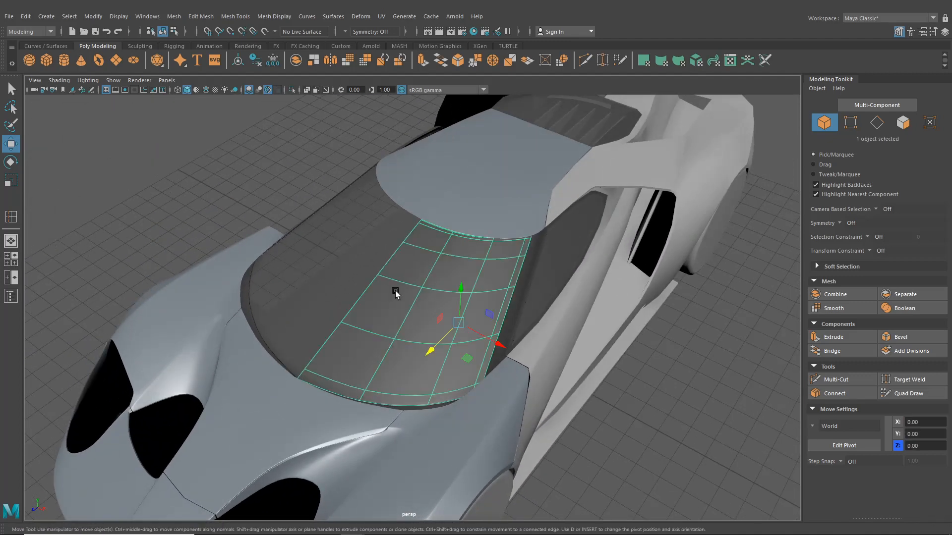
left_click(14, 258)
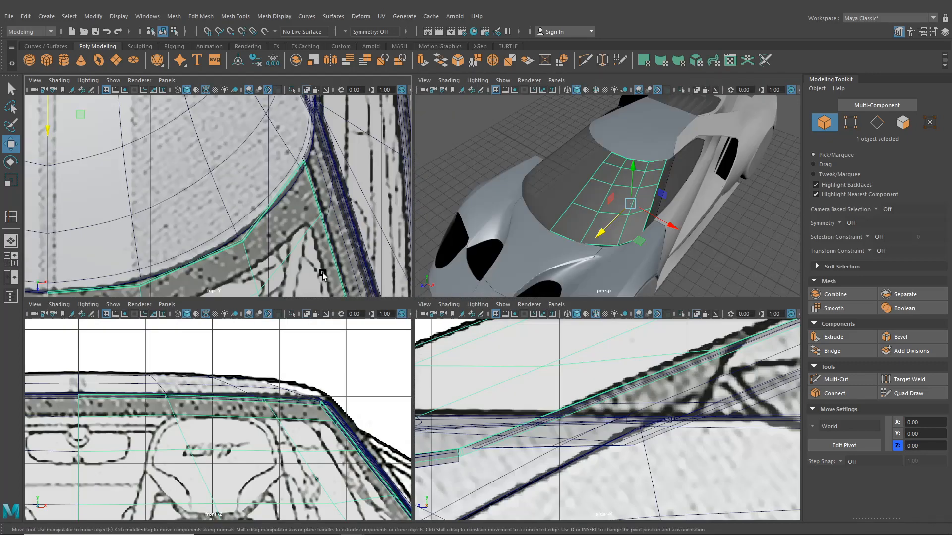
key("space")
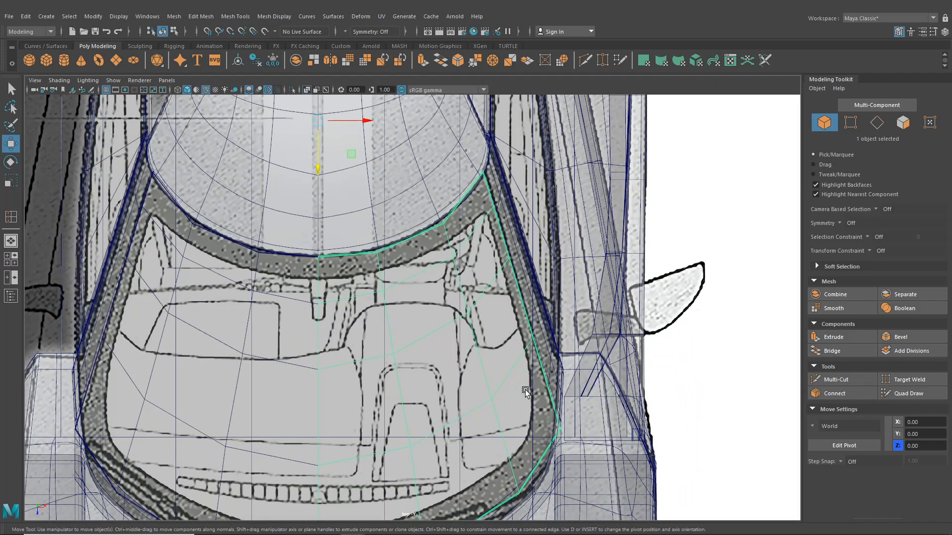
middle_click_drag(469, 464, 467, 313, "alt")
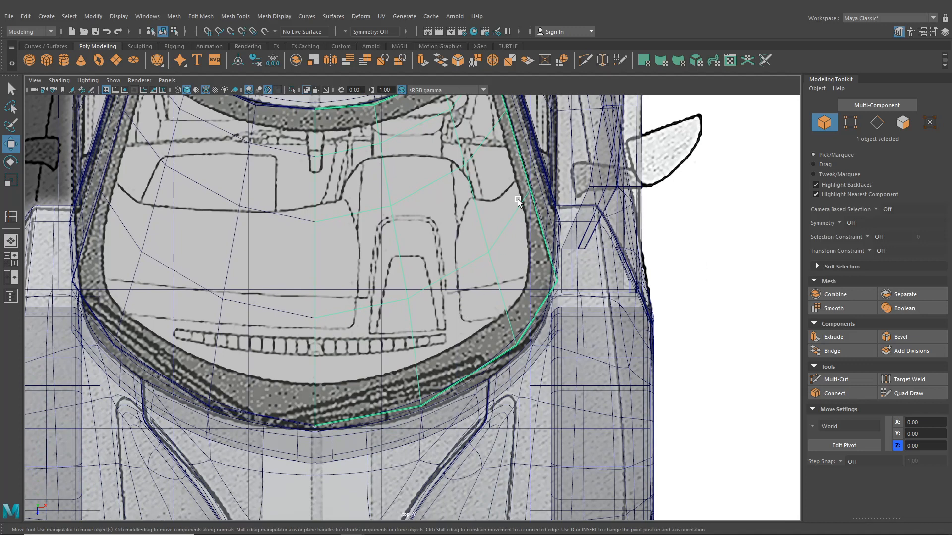
scroll(456, 272, "up", 1)
mouse_move(468, 198)
middle_mouse_down("alt")
mouse_move(462, 249)
mouse_move(451, 239)
middle_mouse_up("alt")
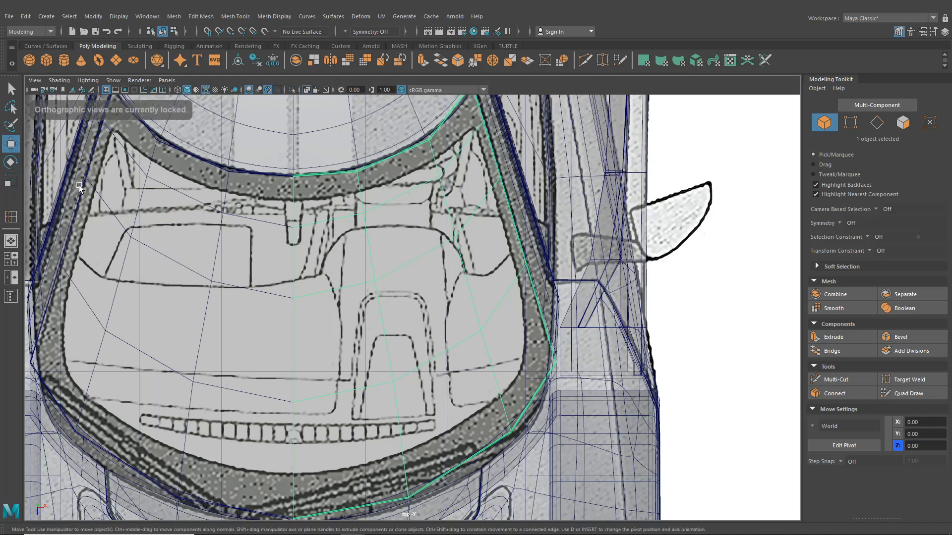
Return to the perspective view and examine the windshield fit and the car's overall side profile
left_click(10, 242)
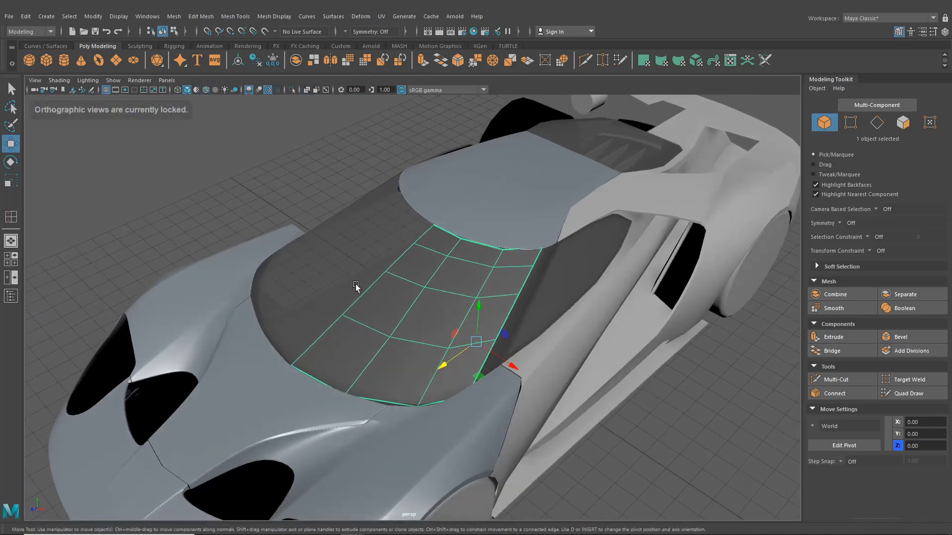
left_click(332, 180)
scroll(385, 228, "up", 5)
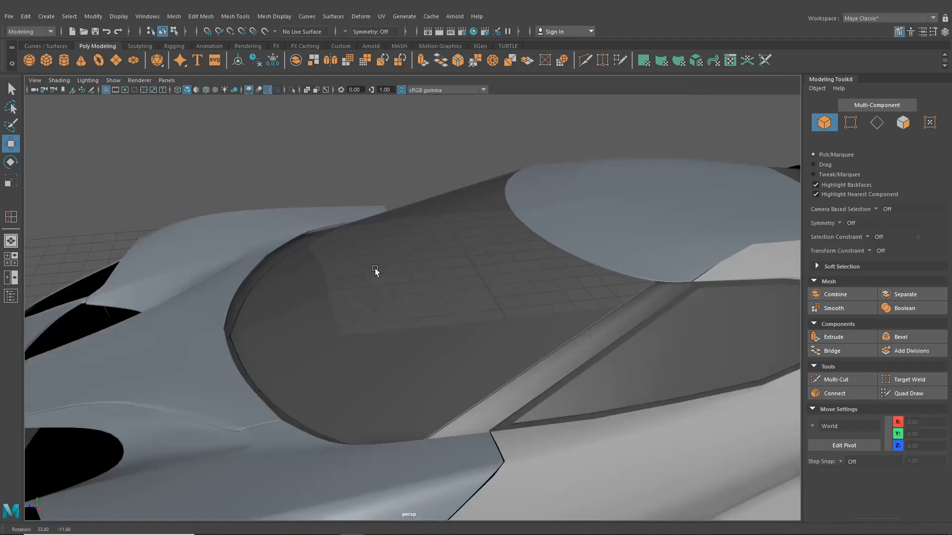
left_click_drag(374, 269, 498, 228, "alt")
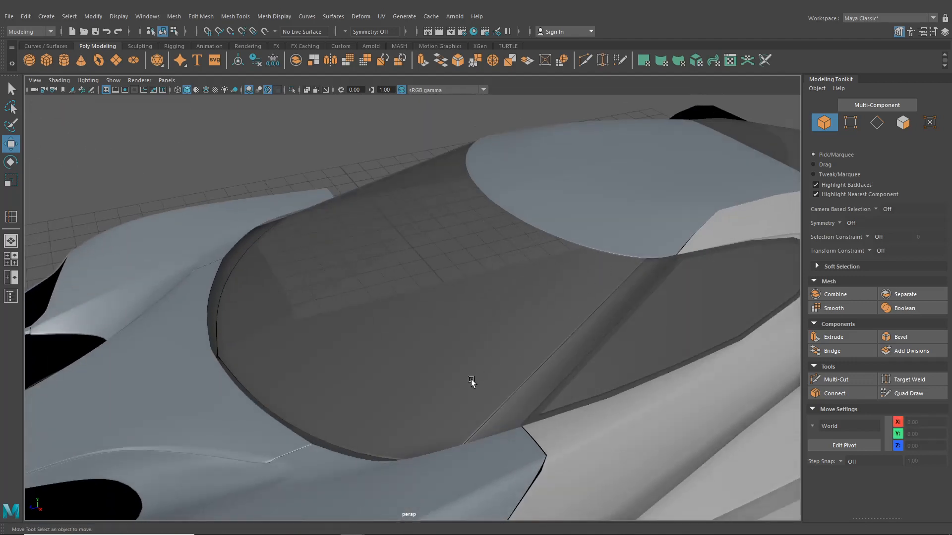
scroll(471, 379, "down", 8)
left_click_drag(471, 379, 488, 356, "alt")
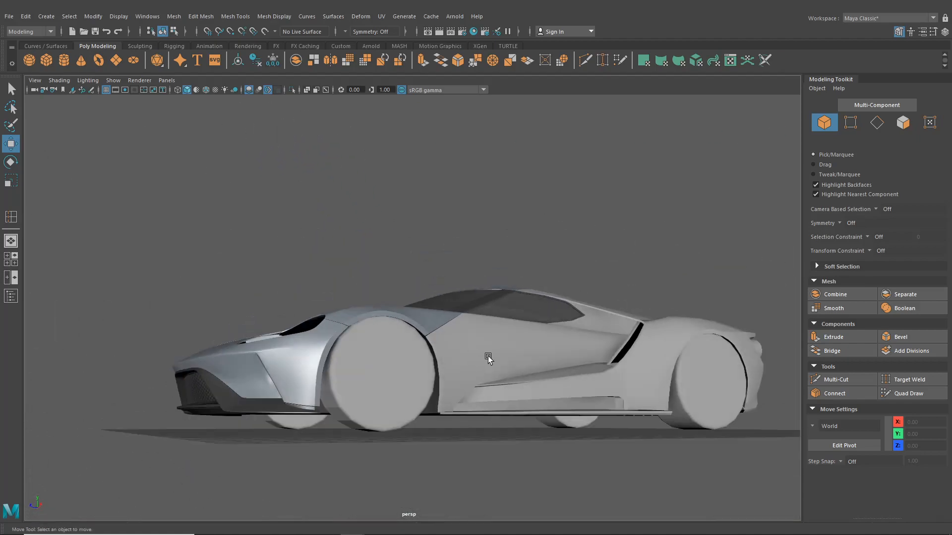
scroll(414, 296, "up", 3)
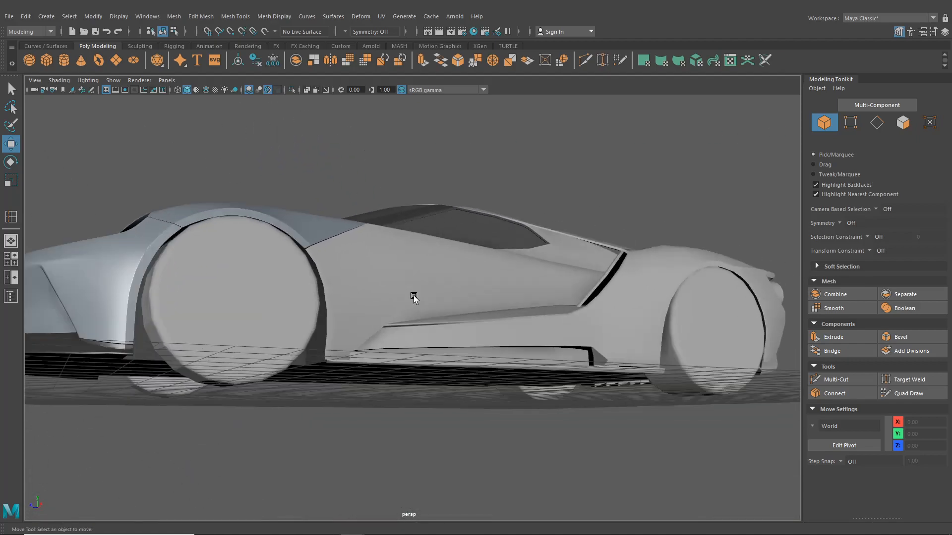
Select the front nose panel and switch it to edge selection beside the hood opening
left_click_drag(413, 296, 462, 302, "alt")
scroll(510, 272, "down", 3)
scroll(538, 340, "up", 5)
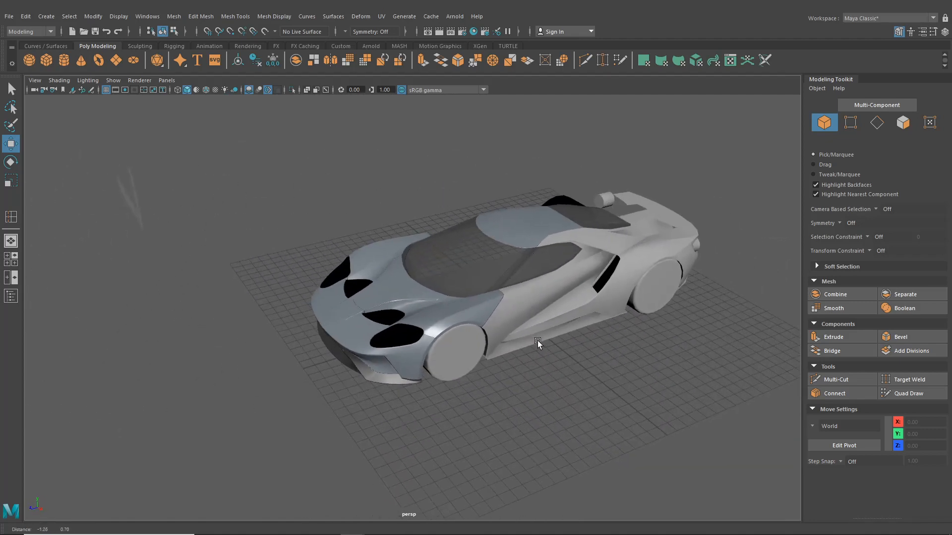
left_click(410, 361)
left_click_drag(410, 361, 347, 421, "alt")
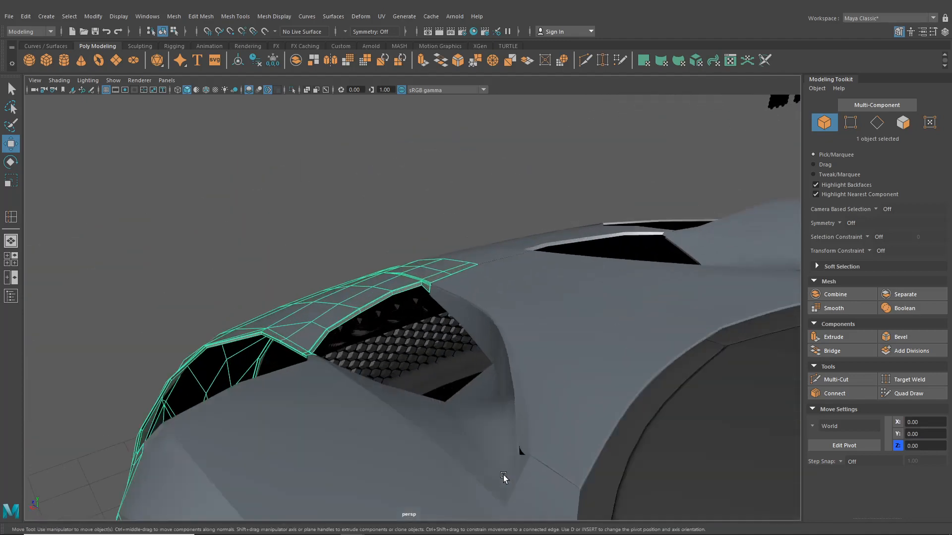
scroll(428, 378, "up", 3)
right_click_drag(353, 241, 352, 221)
left_click_drag(352, 222, 412, 283, "alt")
right_click_drag(372, 302, 411, 325, "alt")
left_click_drag(411, 325, 271, 275, "alt")
Select the ten lower border edges of the nose panel's rim around the hood opening
left_click(602, 384)
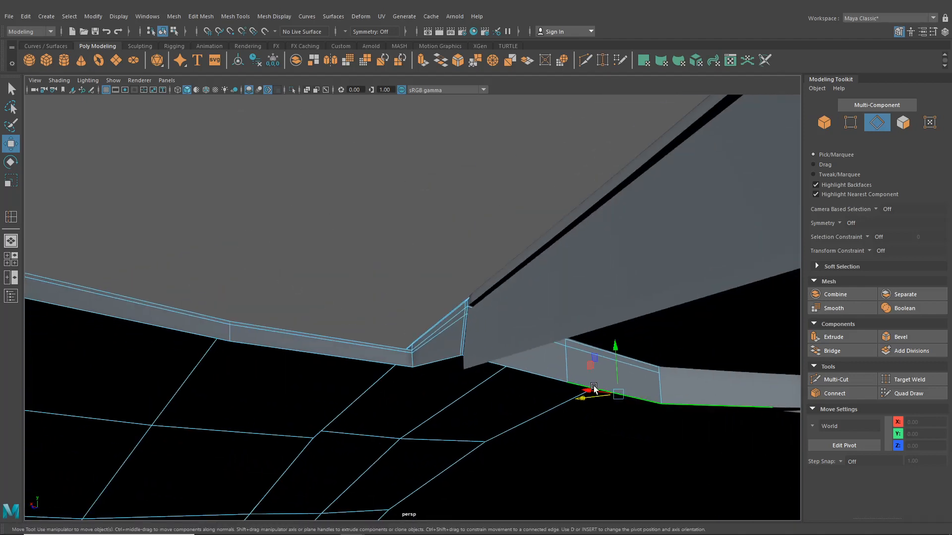
left_click(538, 380, "shift")
left_click_drag(538, 379, 580, 411, "alt")
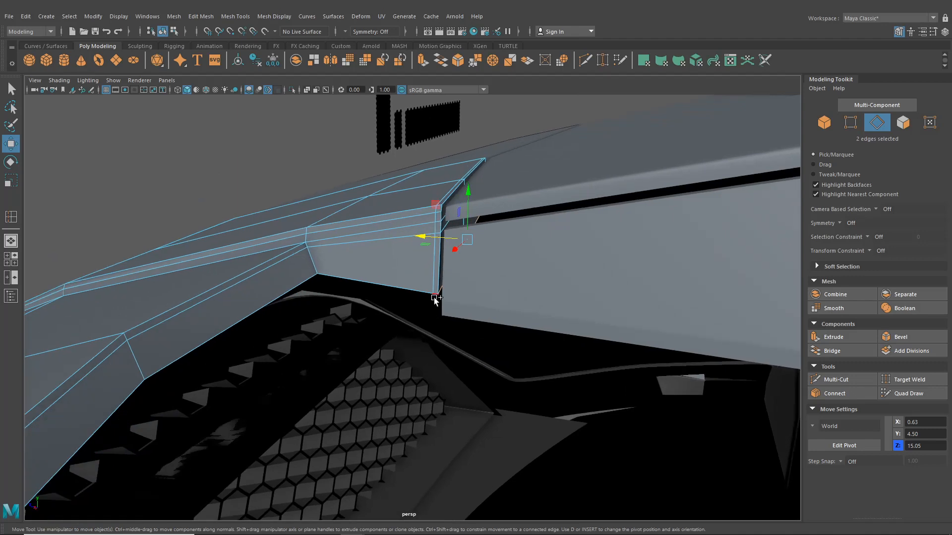
left_click(313, 286, "shift")
left_click_drag(378, 308, 306, 333, "alt")
left_click(300, 307, "shift")
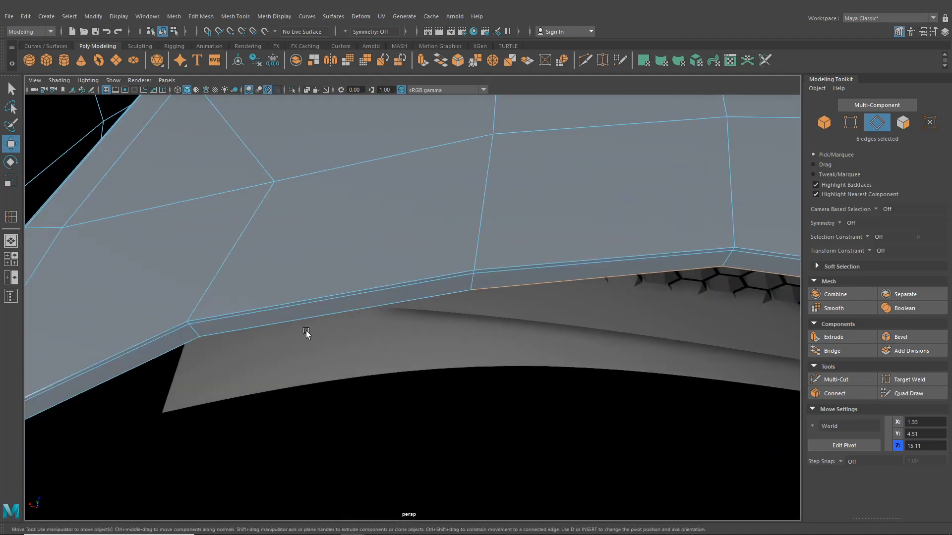
left_click_drag(430, 365, 276, 356, "alt")
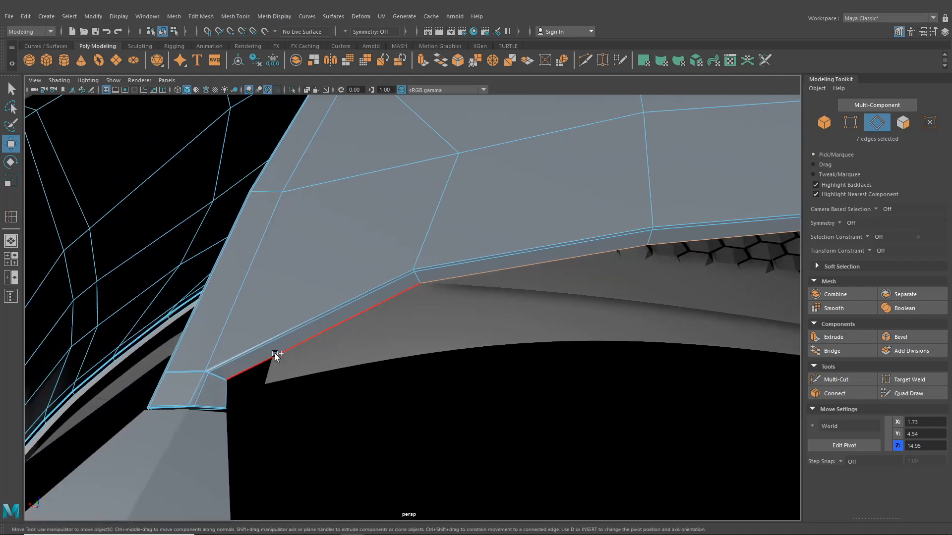
left_click(229, 390, "shift")
mouse_move(230, 390)
left_mouse_down("alt")
mouse_move(253, 403)
mouse_move(215, 382)
left_mouse_up("alt")
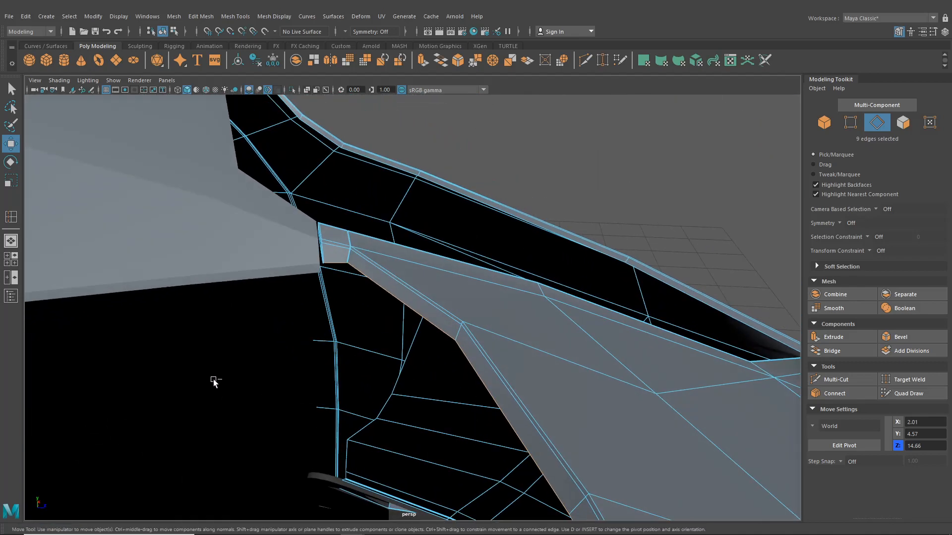
left_click_drag(248, 338, 367, 392, "alt")
left_click(469, 304, "shift")
left_click(396, 342, "ctrl")
Extrude the ten selected rim edges downward to give the hood opening's edge more depth
key("ctrl+e")
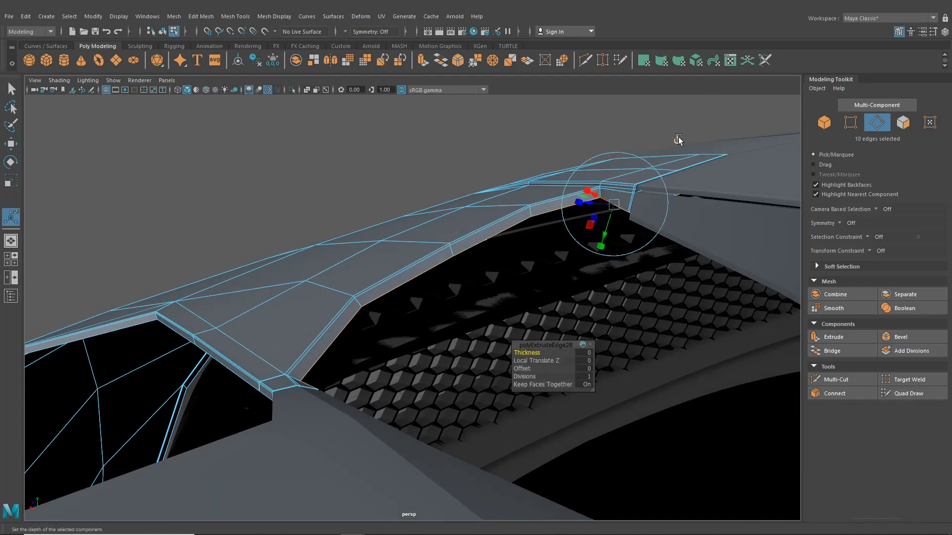
left_click_drag(678, 136, 530, 302, "alt")
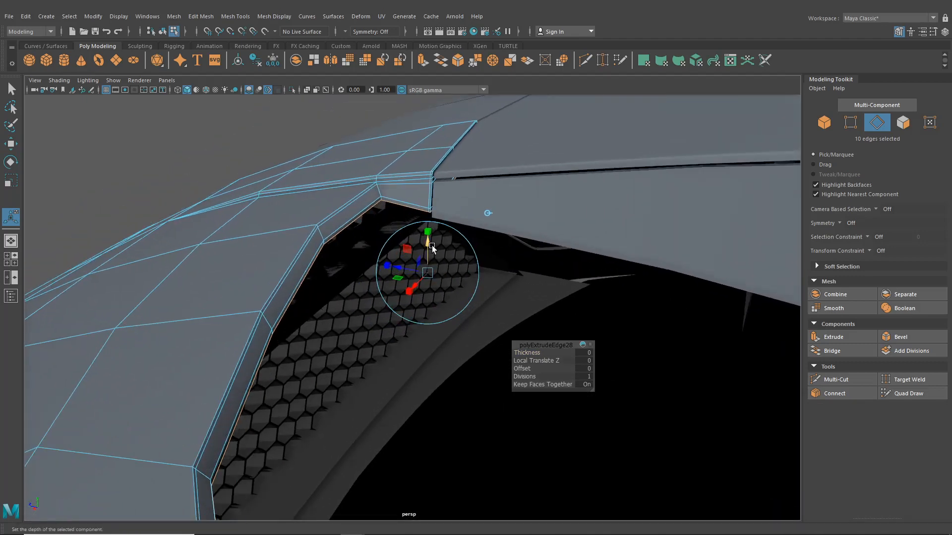
left_click_drag(432, 249, 342, 298)
Try to insert a supporting edge loop along the newly extruded rim strip
left_click(201, 16)
mouse_move(235, 17)
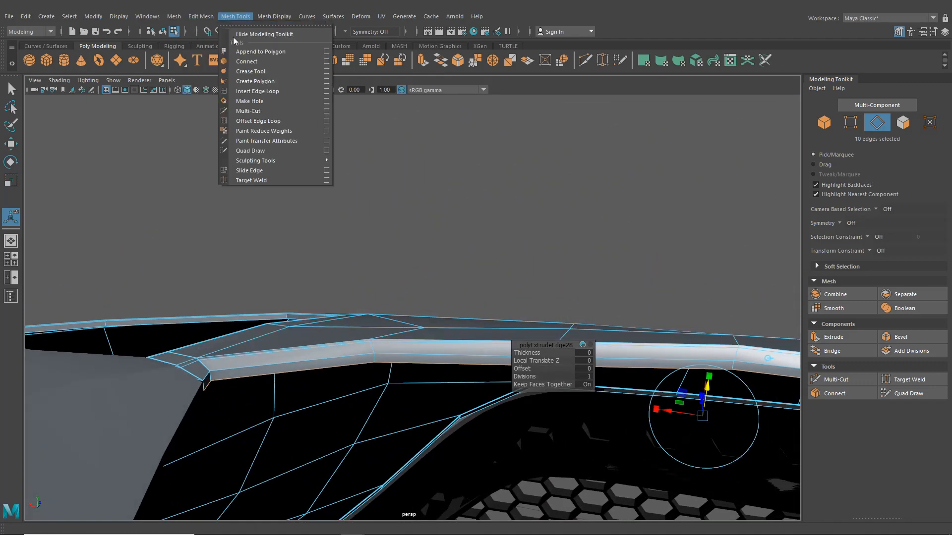
left_click(252, 93)
scroll(518, 370, "up", 3)
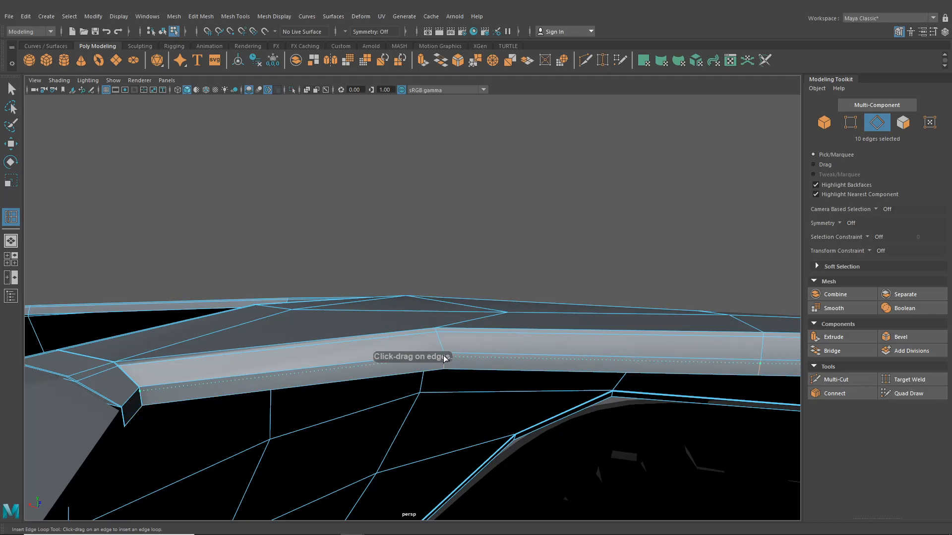
left_click_drag(443, 358, 404, 336)
scroll(377, 345, "up", 5)
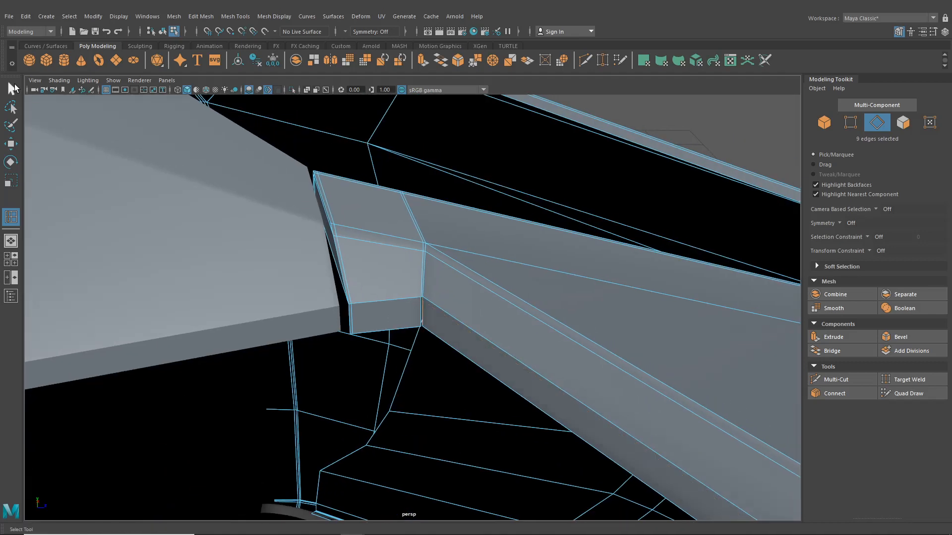
Bridge the two vertical edges at the rim's inner corner to close the gap in the extruded strip
left_click(14, 88)
right_click_drag(323, 278, 400, 229, "alt")
left_click(151, 19)
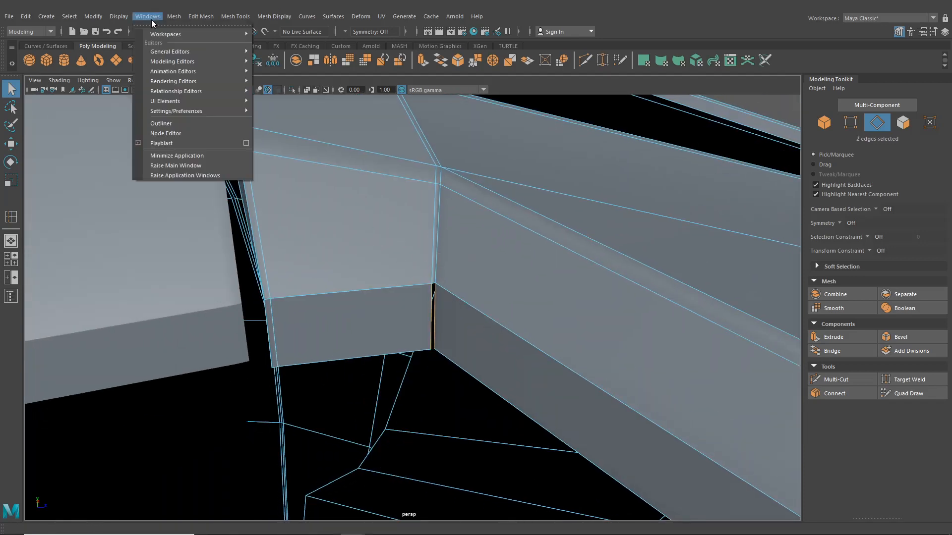
mouse_move(197, 20)
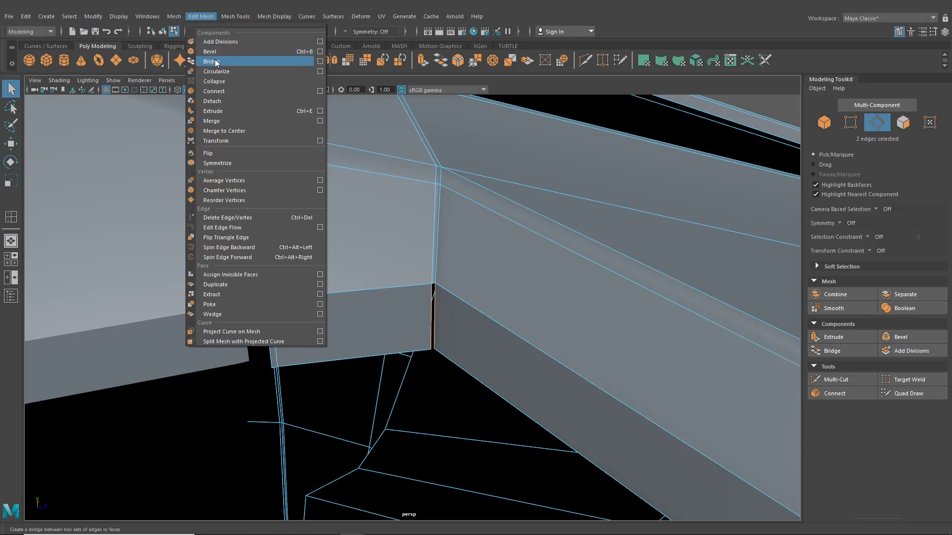
left_click(211, 61)
Insert an edge loop along the extruded strip, close to its upper edge
left_click(169, 16)
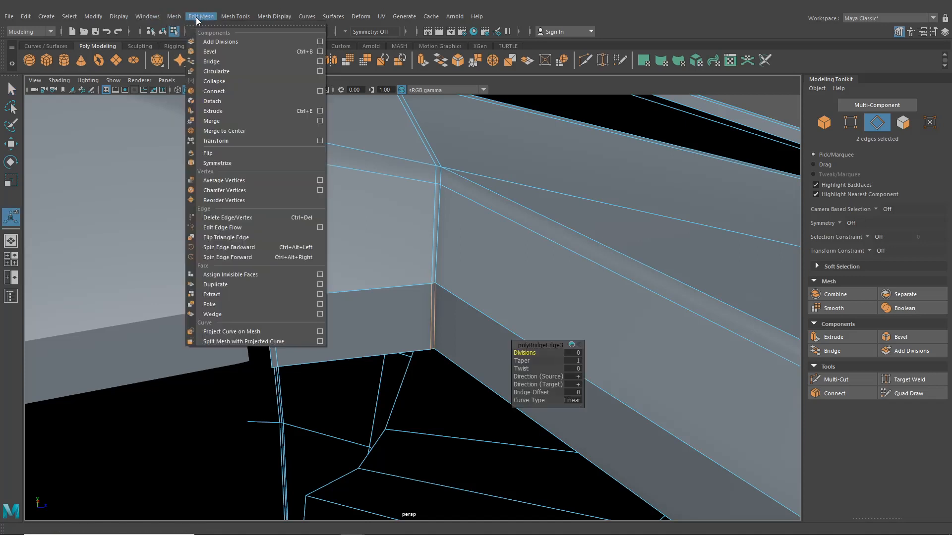
mouse_move(236, 16)
left_click(268, 91)
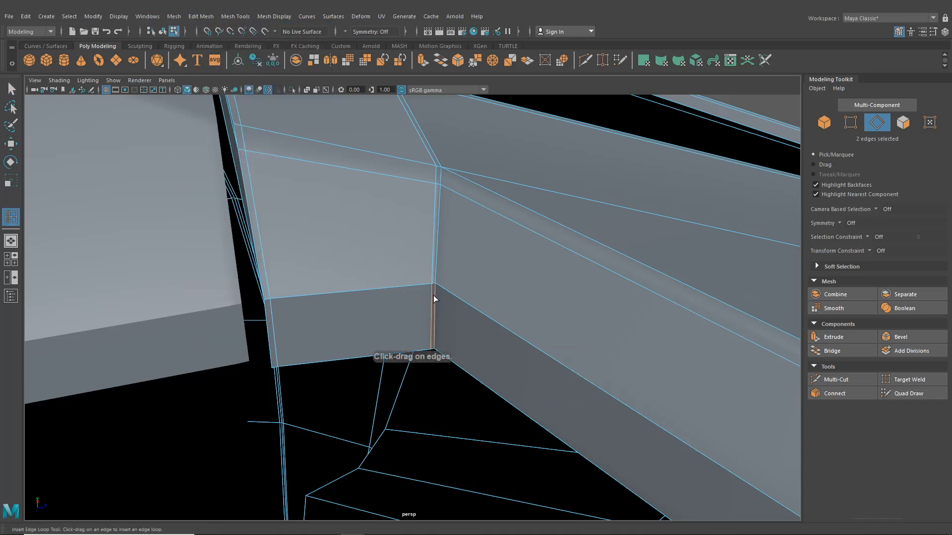
left_click_drag(433, 295, 433, 289)
left_click_drag(434, 289, 411, 330, "alt")
middle_click_drag(410, 330, 297, 349, "alt")
Return to object mode and examine the nose panel's new rim in smooth preview
left_click(163, 31)
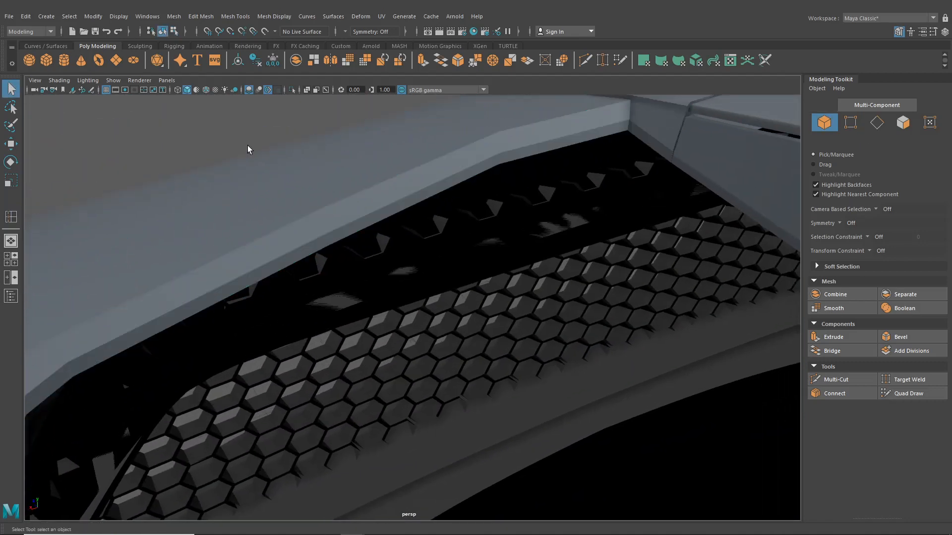
left_click(653, 133)
left_click_drag(646, 180, 469, 267, "alt")
left_click(285, 152)
left_click(469, 267)
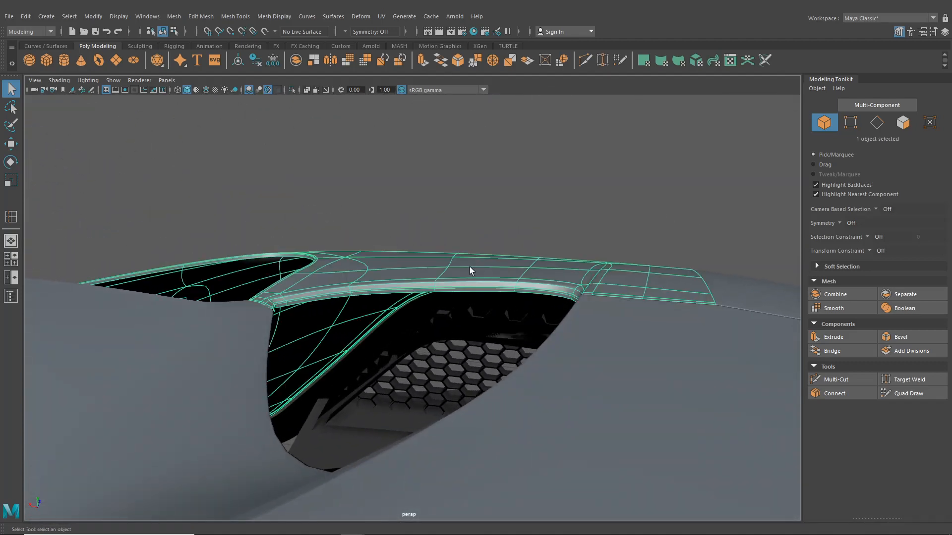
Select the ten lower border edges of the nose panel's extruded strip around the hood opening
scroll(469, 266, "up", 3)
right_click(399, 246)
left_click(400, 218)
left_click_drag(400, 219, 375, 269, "alt")
scroll(406, 277, "up", 3)
middle_click_drag(405, 277, 394, 318, "alt")
scroll(393, 318, "up", 5)
left_click(302, 230, "shift")
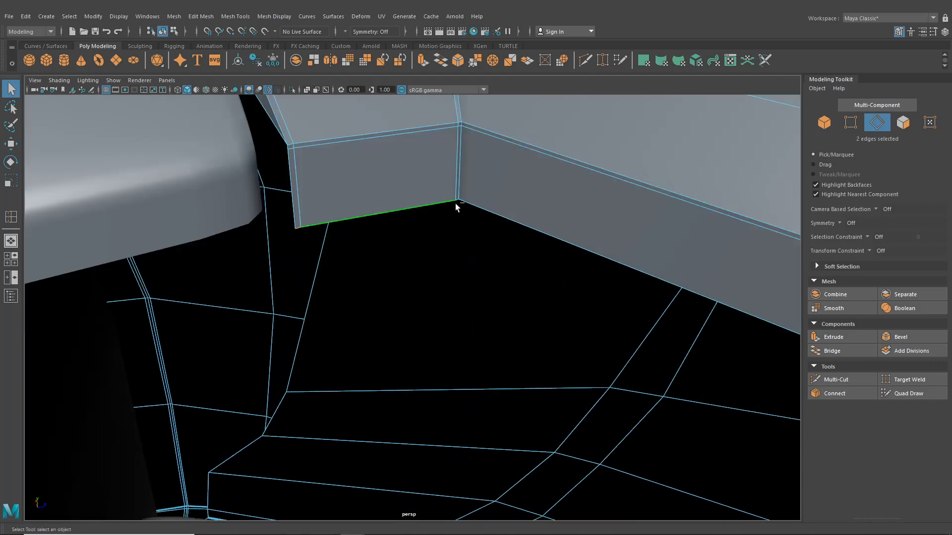
left_click(471, 203, "shift")
left_click_drag(471, 204, 570, 303, "alt")
left_click(478, 266, "shift")
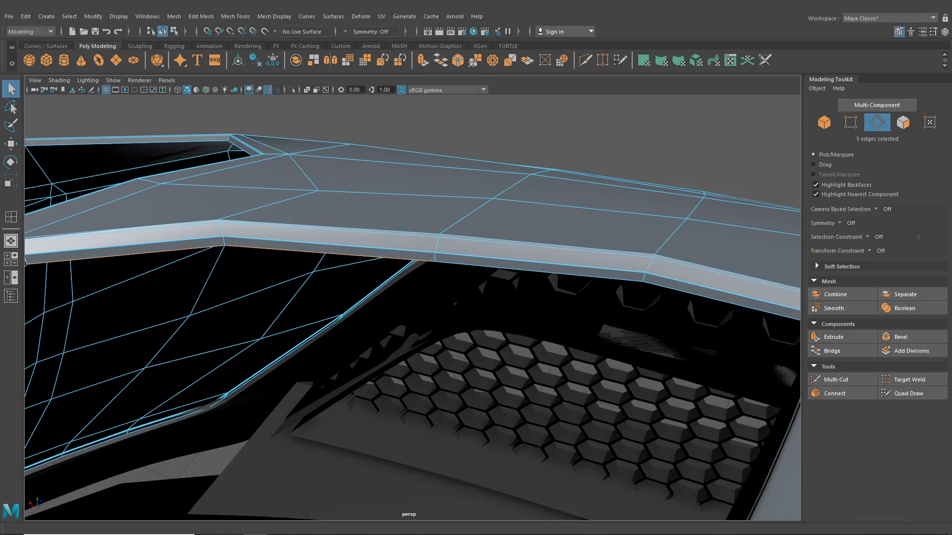
left_click_drag(593, 233, 482, 258, "alt")
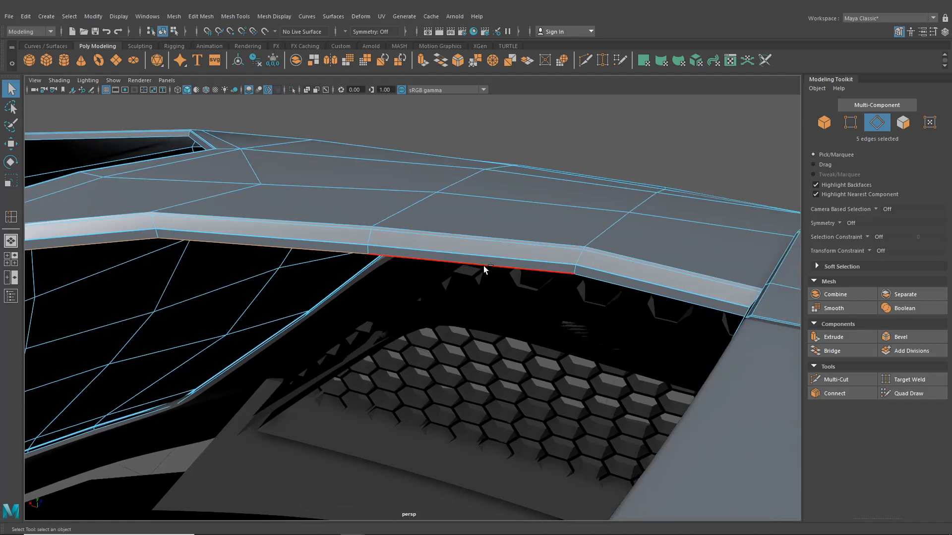
left_click(485, 269, "shift")
left_click(597, 275, "shift")
left_click_drag(597, 275, 397, 284, "alt")
left_click(475, 199, "shift")
left_click(529, 218, "shift")
Try to extrude the strip's ten lower edges further downward to deepen the rim
key("ctrl+e")
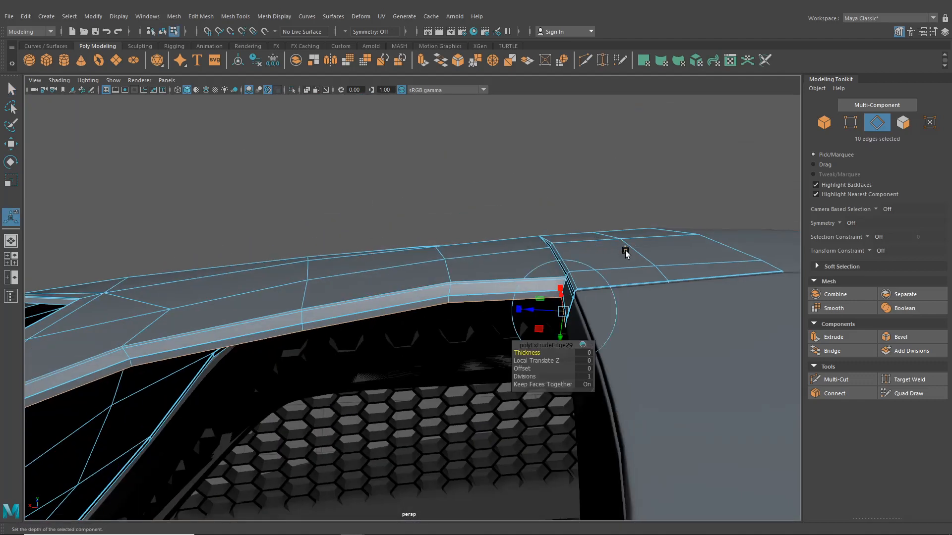
left_click_drag(625, 253, 353, 288, "alt")
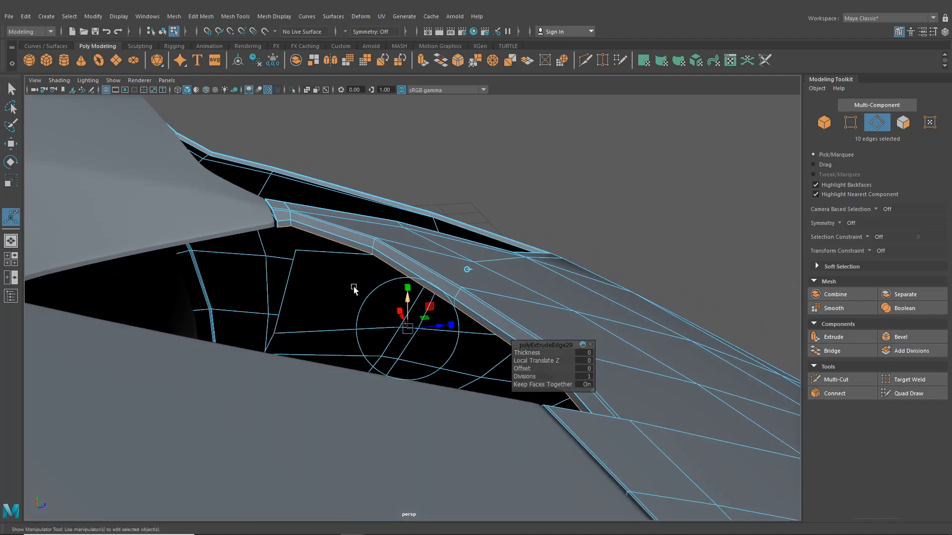
left_click_drag(406, 302, 409, 319)
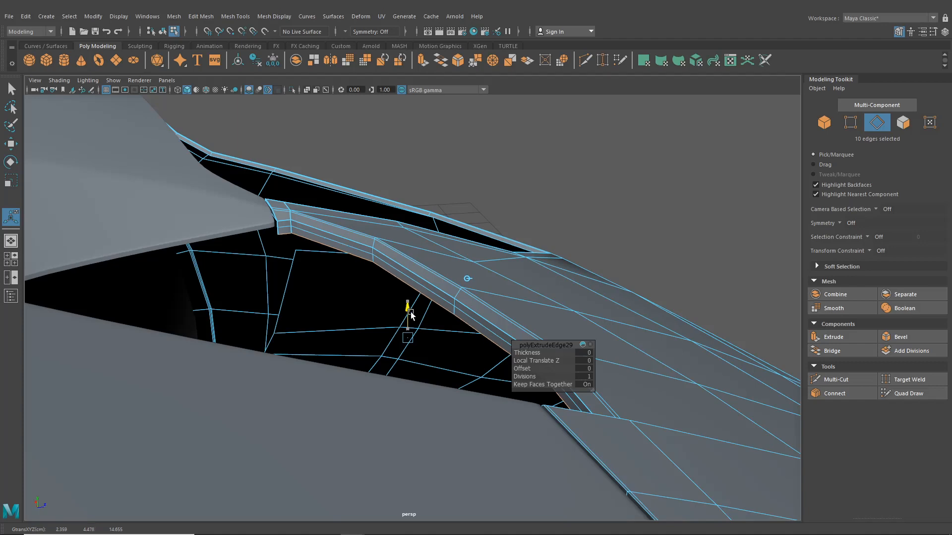
left_click_drag(410, 316, 408, 208, "alt")
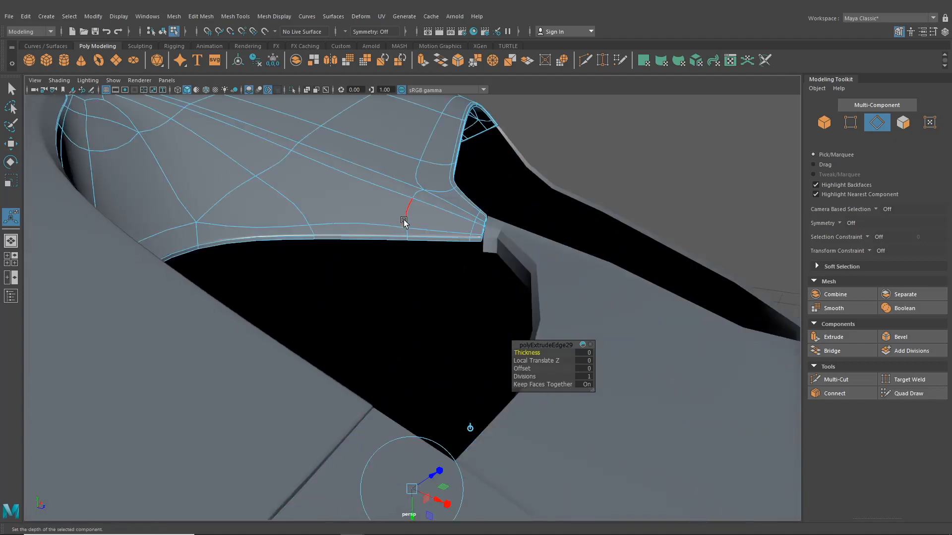
key("F8")
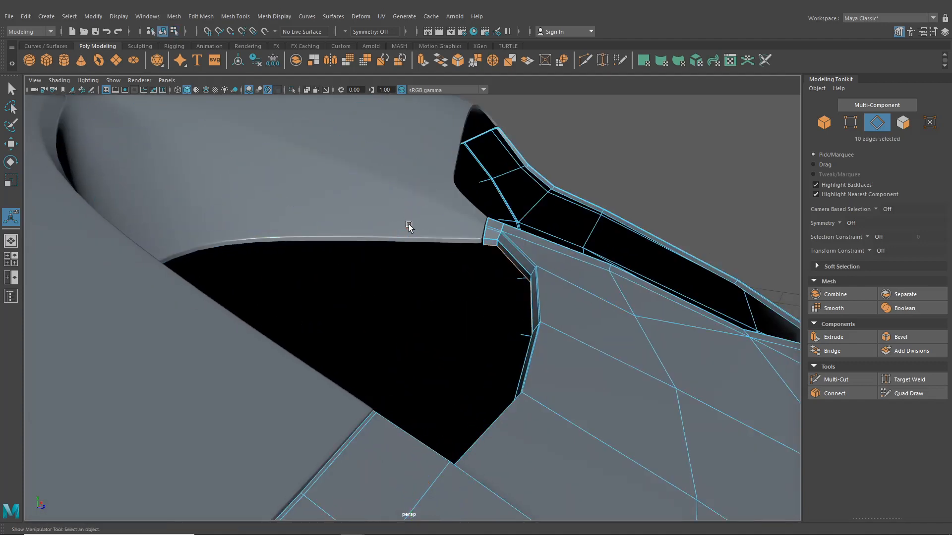
Examine the smoothed nose panel's rim and its joints with the neighbouring hood and fender panels
left_click_drag(386, 253, 329, 263, "alt")
middle_click_drag(349, 282, 393, 317, "alt")
scroll(399, 302, "up", 3)
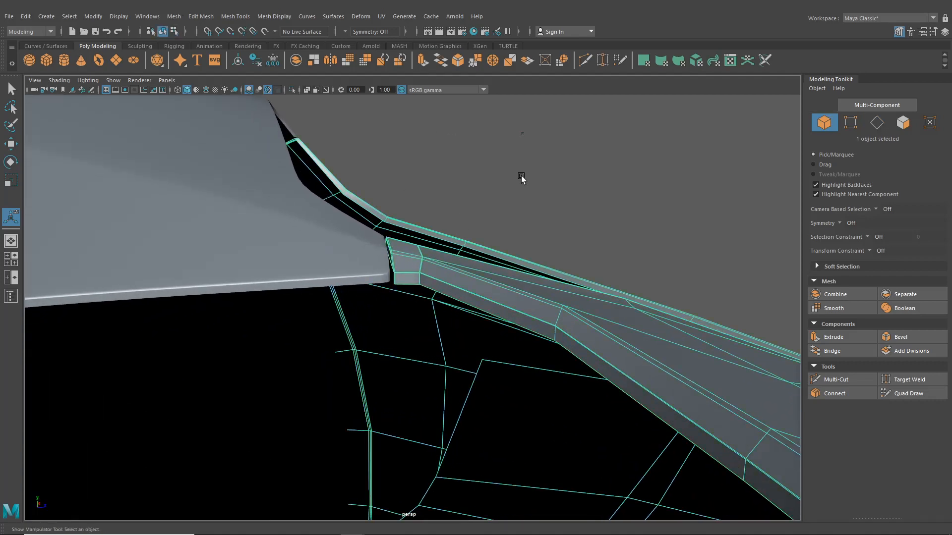
key("3")
left_click(537, 216)
scroll(493, 275, "down", 3)
left_click_drag(493, 275, 576, 292, "alt")
middle_click_drag(577, 292, 628, 279, "alt")
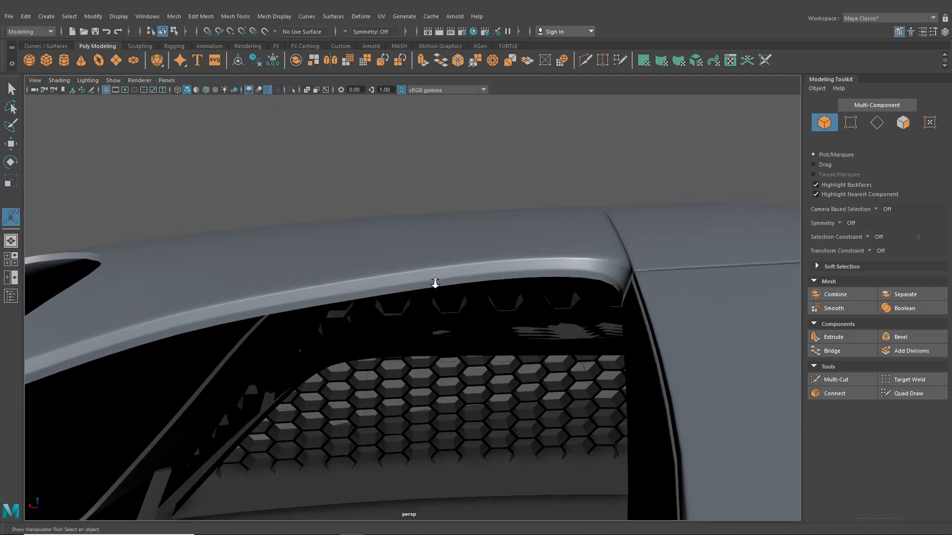
scroll(436, 283, "down", 3)
left_click_drag(436, 283, 573, 294, "alt")
scroll(432, 282, "up", 3)
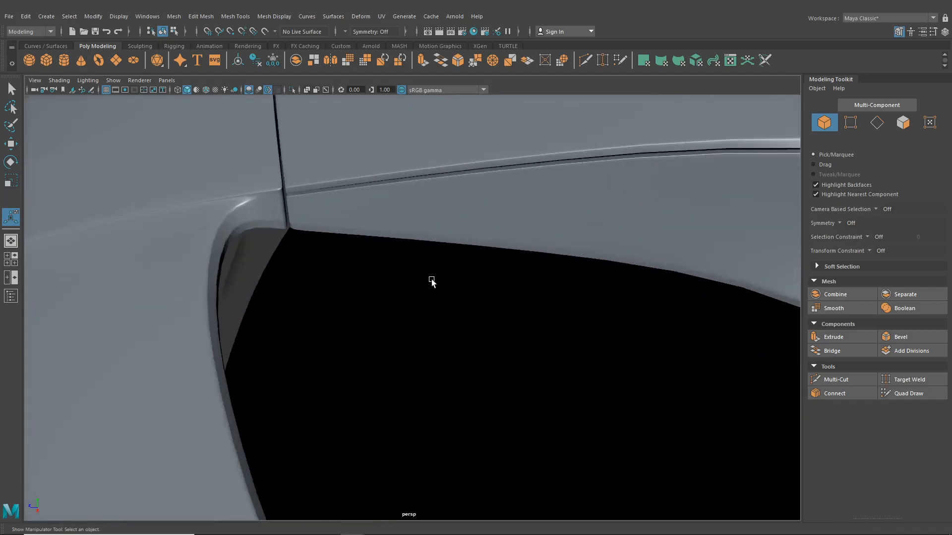
Turn off the nose panel's smooth preview and switch it to face selection
left_click(351, 225)
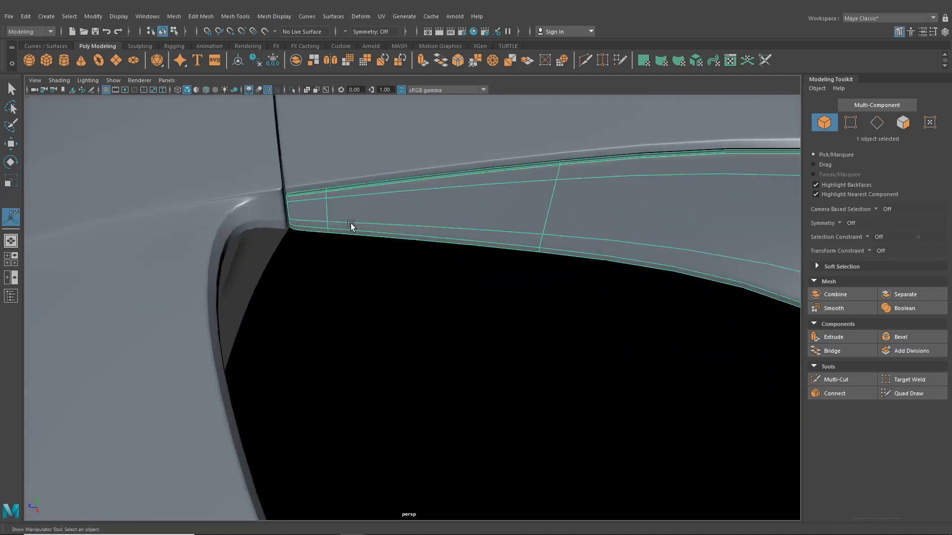
left_click(269, 211)
key("1")
left_click_drag(319, 245, 403, 296, "alt")
middle_click_drag(404, 295, 378, 322, "alt")
scroll(378, 323, "up", 3)
right_click_drag(310, 253, 308, 283)
middle_click_drag(322, 285, 472, 315, "alt")
scroll(472, 314, "up", 2)
scroll(279, 302, "up", 3)
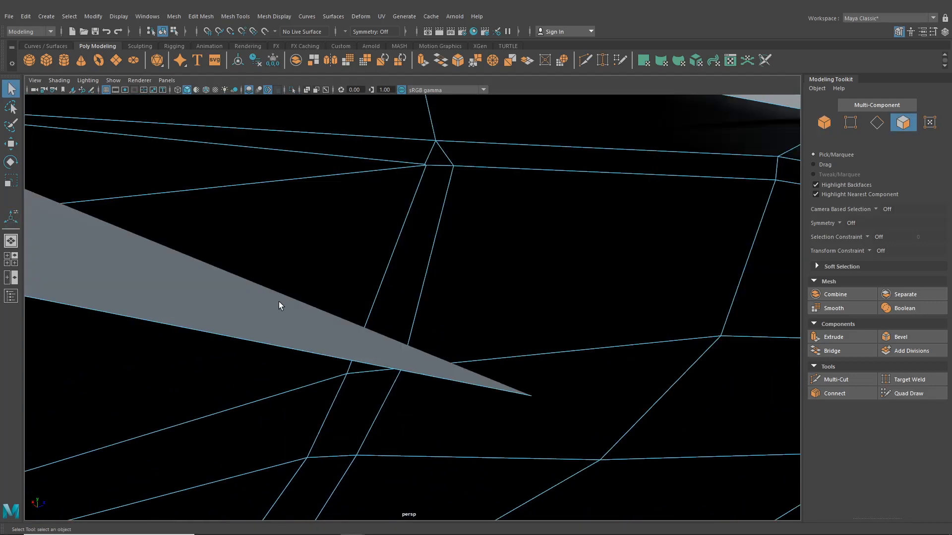
scroll(279, 302, "down", 4)
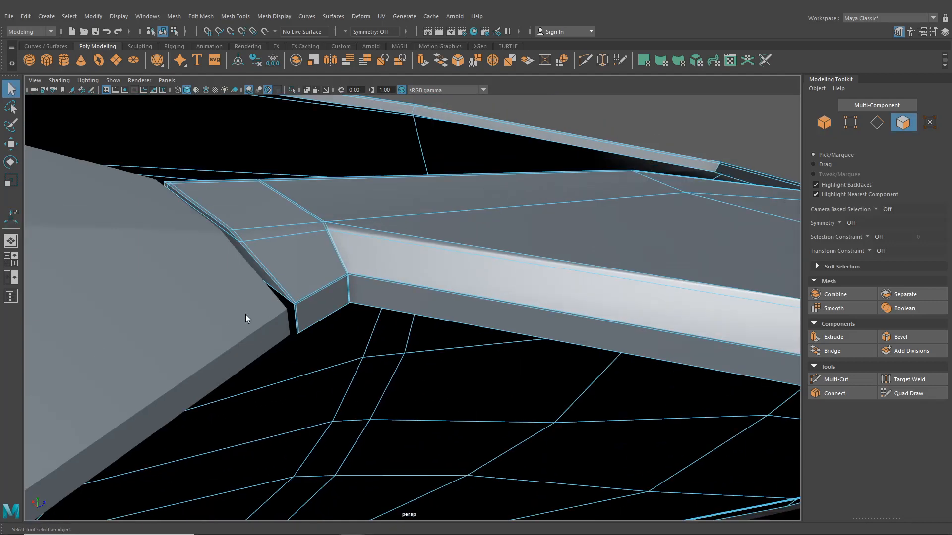
Select the nine faces of the nose panel's lower rim strip, including its end cap, and duplicate them
double_click(348, 292)
middle_click_drag(365, 293, 429, 316, "alt")
scroll(516, 308, "up", 4)
left_click(486, 331, "shift")
scroll(555, 359, "down", 3)
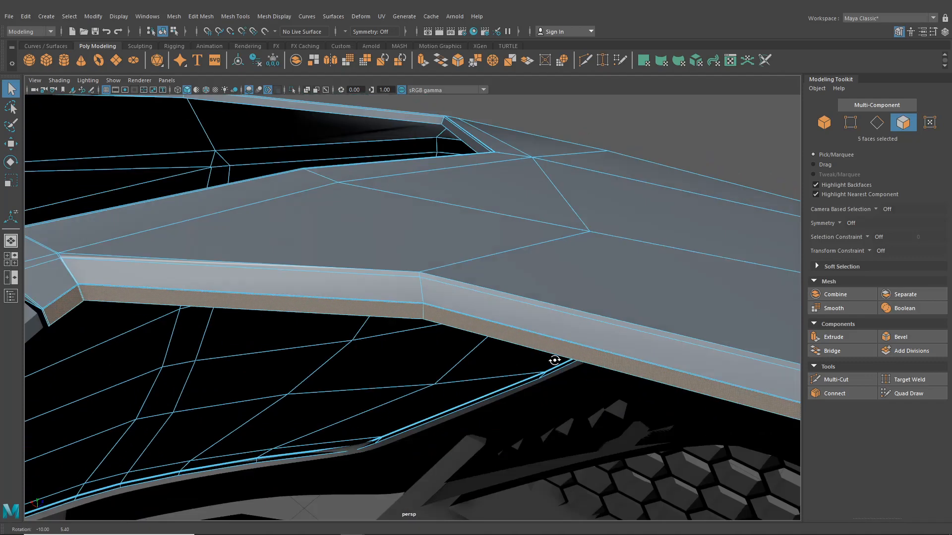
left_click_drag(555, 359, 417, 333, "alt")
middle_click_drag(416, 333, 130, 351, "alt")
left_click(469, 299, "shift")
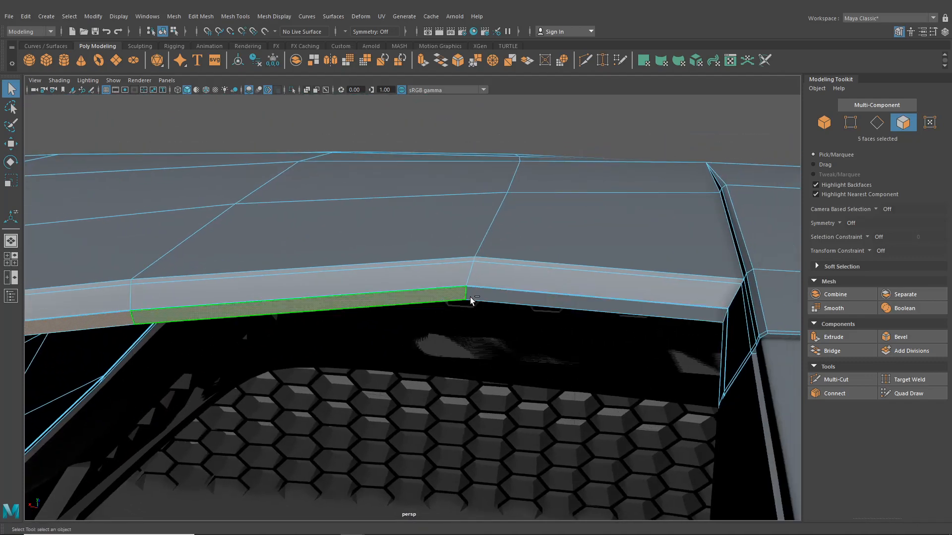
left_click(612, 308, "shift")
left_click_drag(612, 308, 491, 332, "alt")
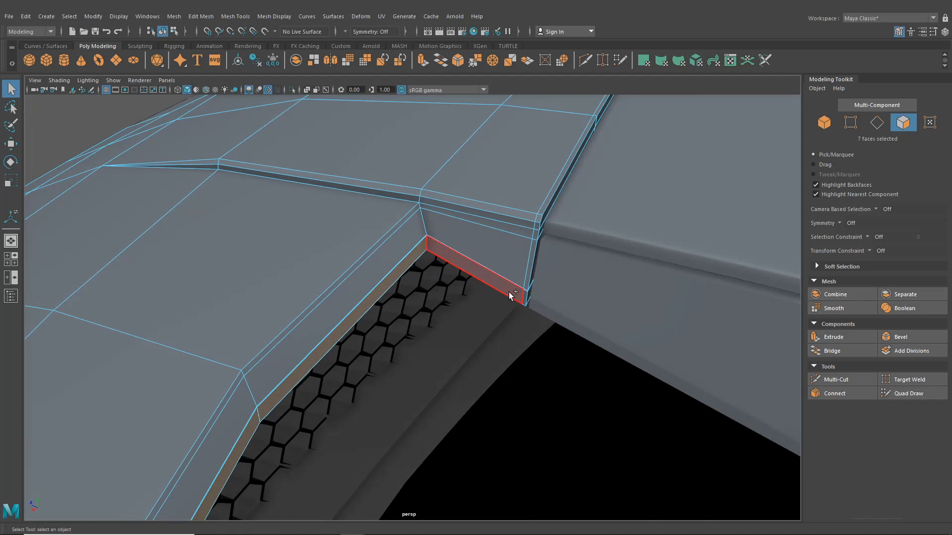
left_click(511, 295, "shift")
left_click(173, 16)
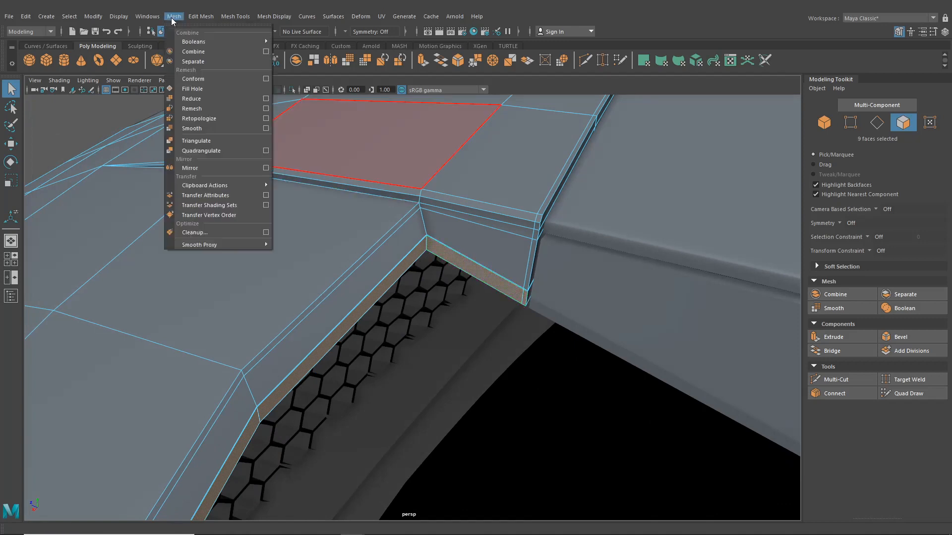
mouse_move(194, 17)
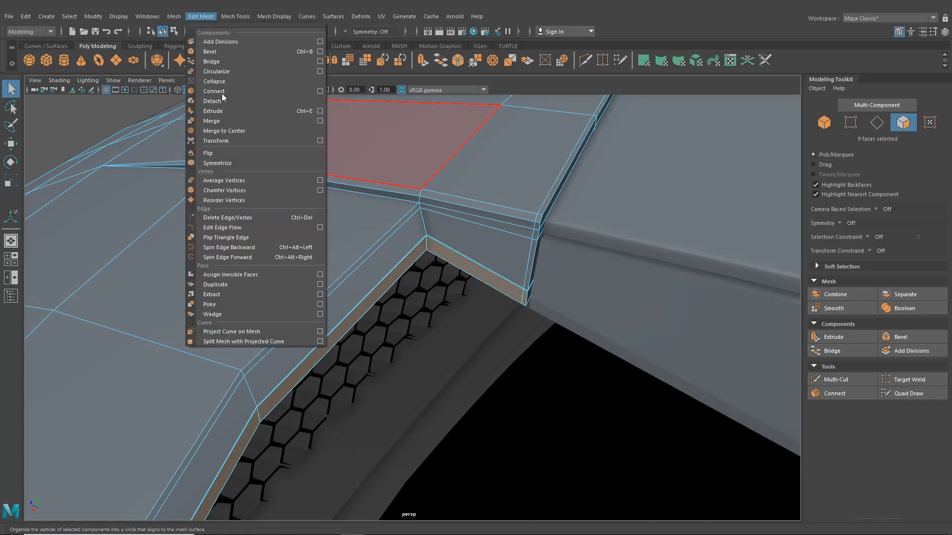
left_click(222, 285)
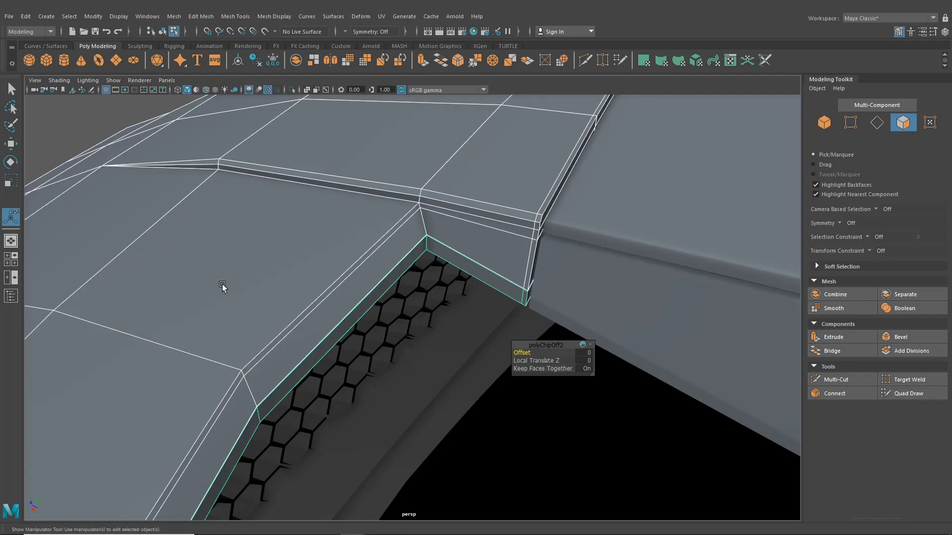
Select the duplicated strip, switch it to vertex editing and shift the vertex pair at its bend slightly along Z
left_click(163, 31)
left_click_drag(108, 126, 208, 277, "alt")
left_click(397, 313)
key("w")
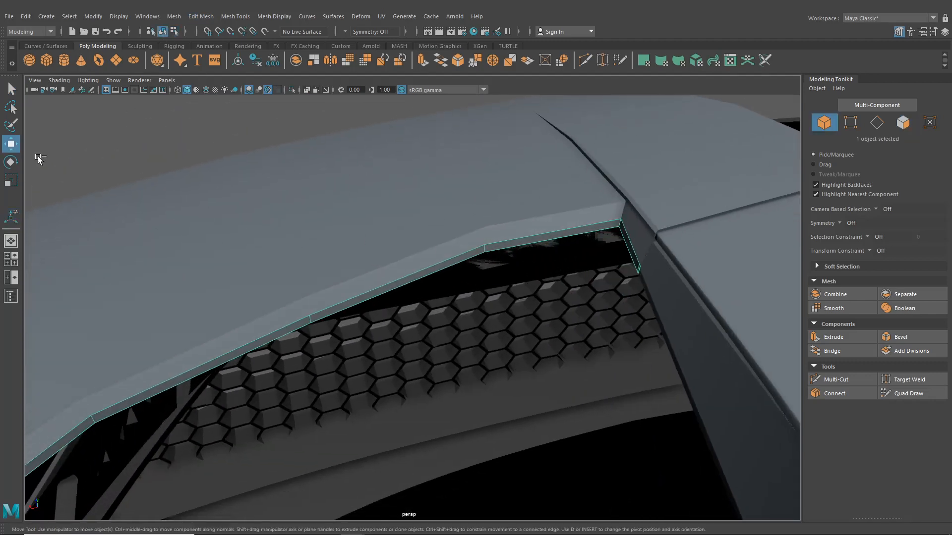
right_click_drag(500, 247, 463, 239)
left_click_drag(468, 226, 499, 267)
left_click_drag(500, 292, 474, 355, "alt")
left_click_drag(502, 236, 502, 238)
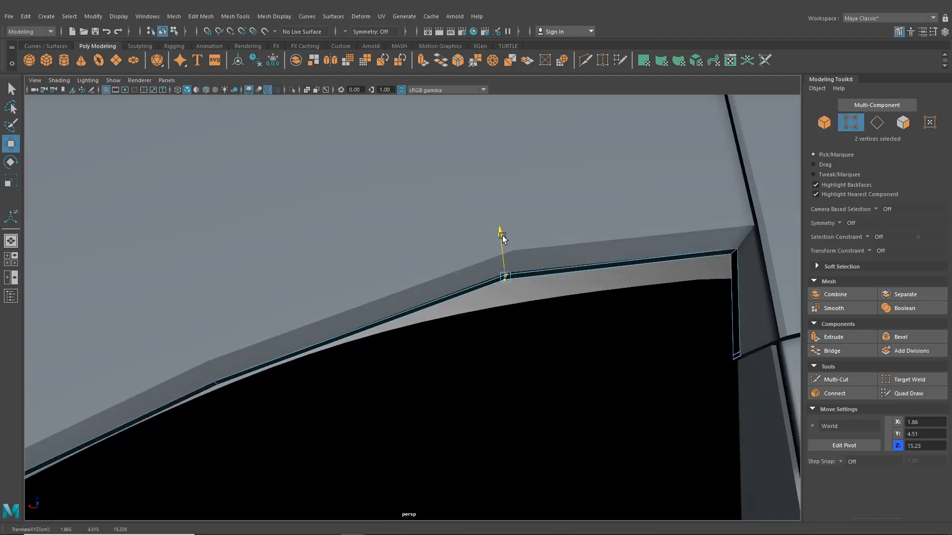
Move the duplicated strip's inner corner pair to about X 1.21 and its four end vertices to about X 1.26
middle_click_drag(652, 275, 521, 283, "alt")
left_click_drag(598, 218, 616, 267)
middle_click_drag(597, 287, 505, 339, "alt")
scroll(526, 277, "up", 2)
left_click(543, 271)
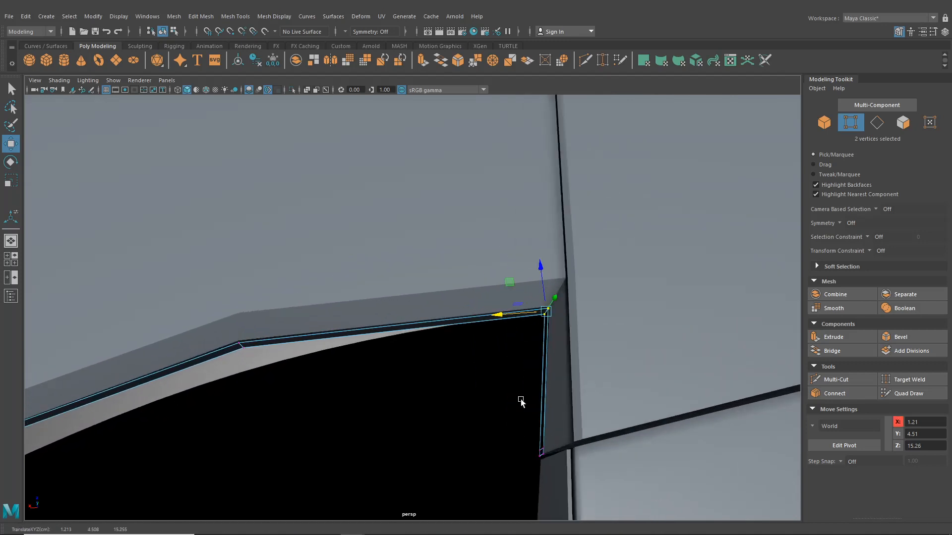
left_click_drag(520, 401, 565, 488, "shift")
left_click(505, 455)
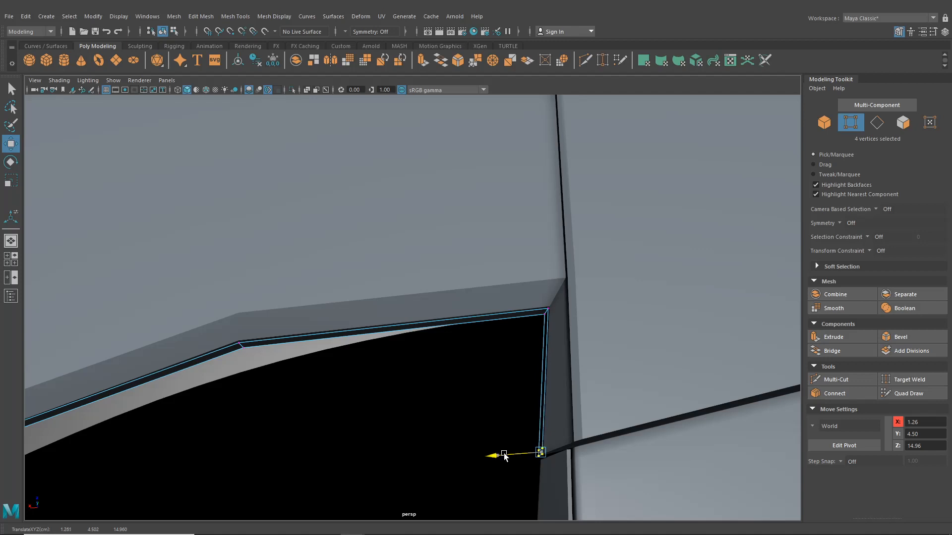
Fine-tune the duplicated strip's inner corner vertices and four end vertices along X to offset them from the rim
middle_click_drag(503, 455, 344, 387, "alt")
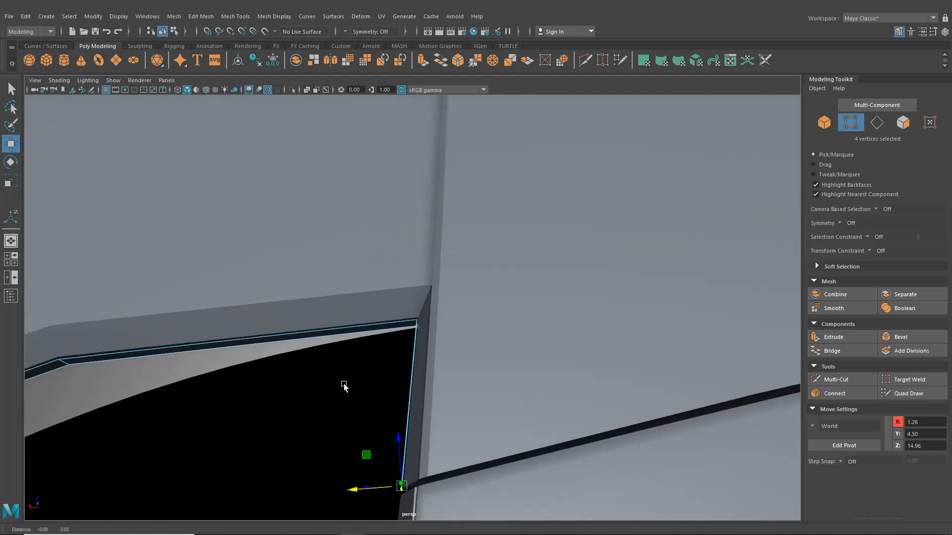
left_click_drag(375, 286, 439, 348)
left_click(382, 328)
middle_click_drag(413, 354, 464, 290, "alt")
left_click_drag(430, 368, 485, 462)
left_click(424, 424)
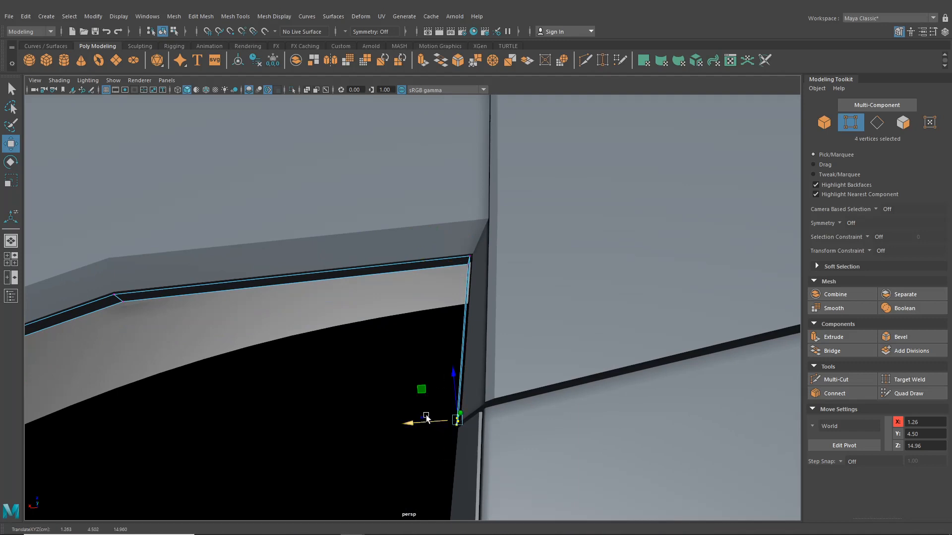
Adjust the bend's vertex pair to about Z 15.22 and nudge the inner corner's vertices along Z
middle_click_drag(415, 313, 586, 334, "alt")
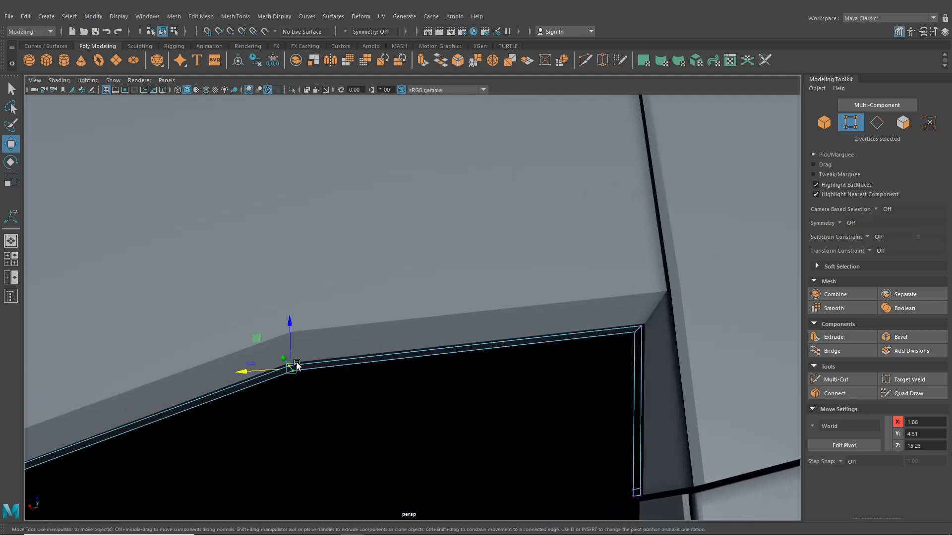
left_click_drag(290, 334, 314, 353)
middle_click_drag(314, 353, 244, 397, "alt")
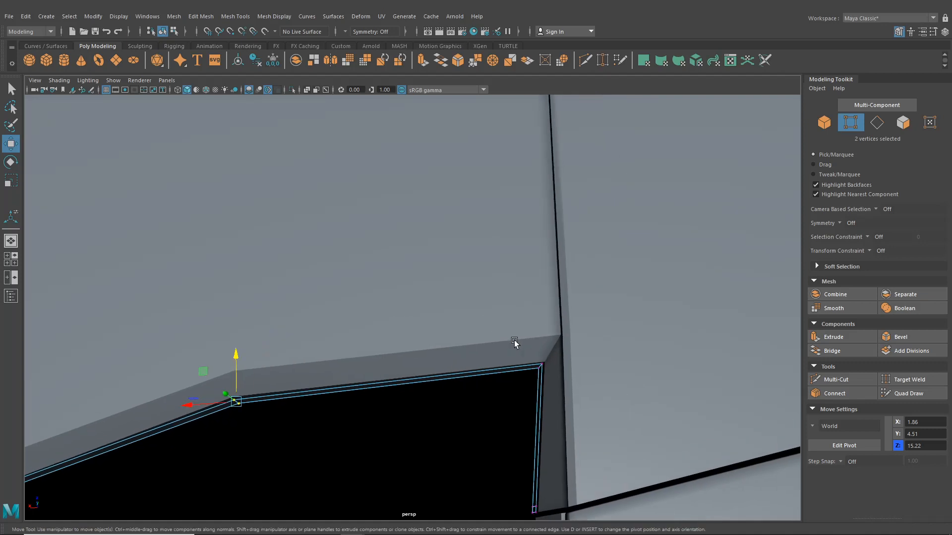
left_click_drag(537, 336, 537, 335)
Move the strip's middle bend pair to about Z 14.98 and the next outer bend pair to about X 3.46
left_click_drag(398, 355, 352, 300, "alt")
left_click(381, 327)
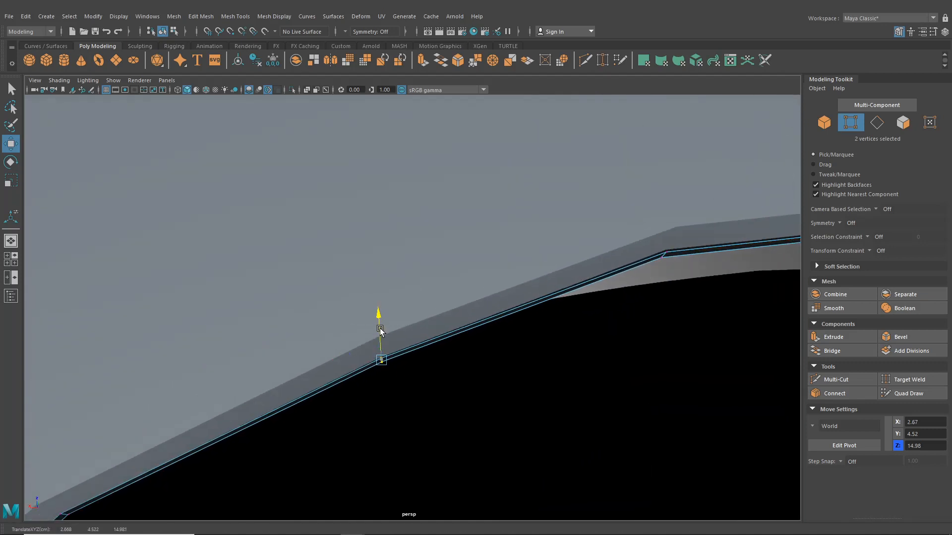
left_click_drag(399, 343, 446, 297, "alt")
left_click_drag(377, 316, 406, 363)
left_click_drag(407, 365, 436, 325, "alt")
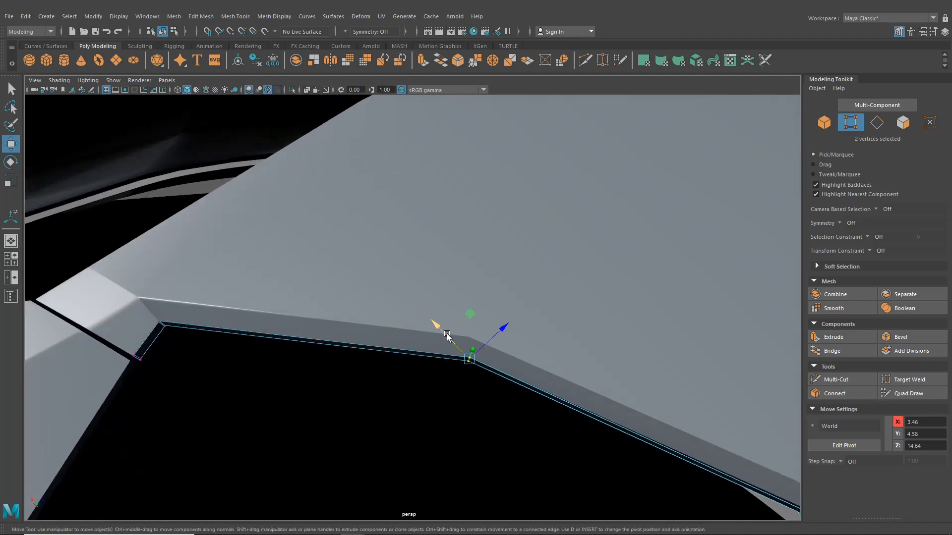
left_click(451, 337)
left_click_drag(486, 347, 343, 302)
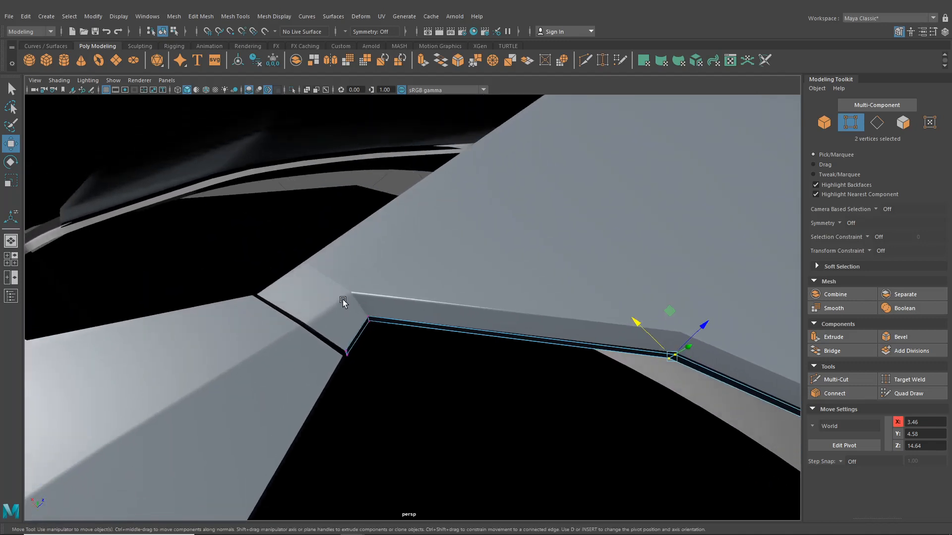
Shift the strip's outer corner vertices along X and Z, and its four outer end vertices to about X 3.99
left_click_drag(384, 337, 392, 331, "alt")
left_click(393, 330)
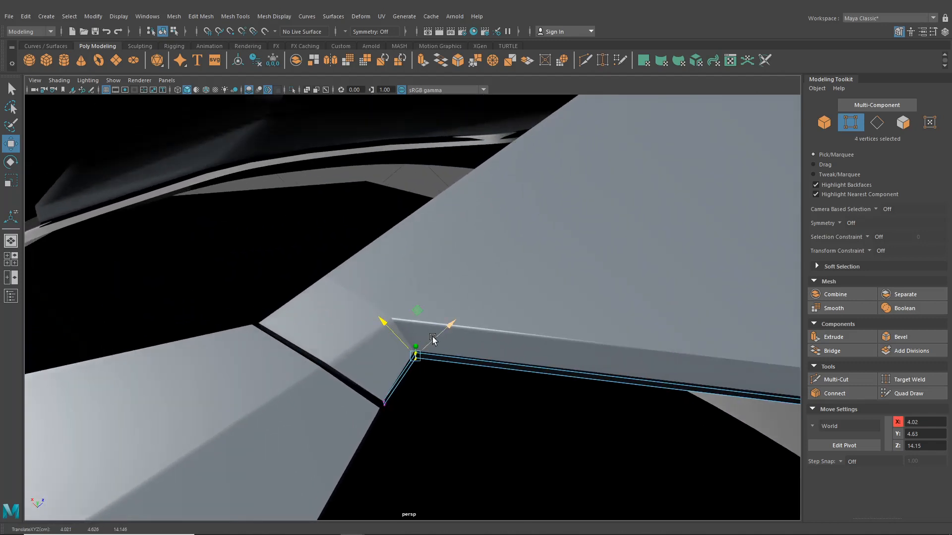
left_click_drag(367, 385, 402, 436)
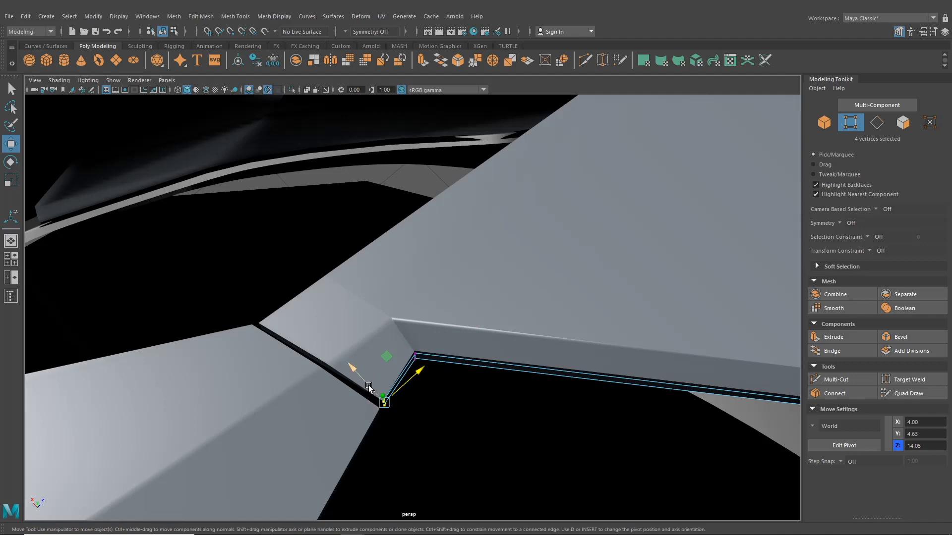
left_click_drag(368, 385, 496, 284)
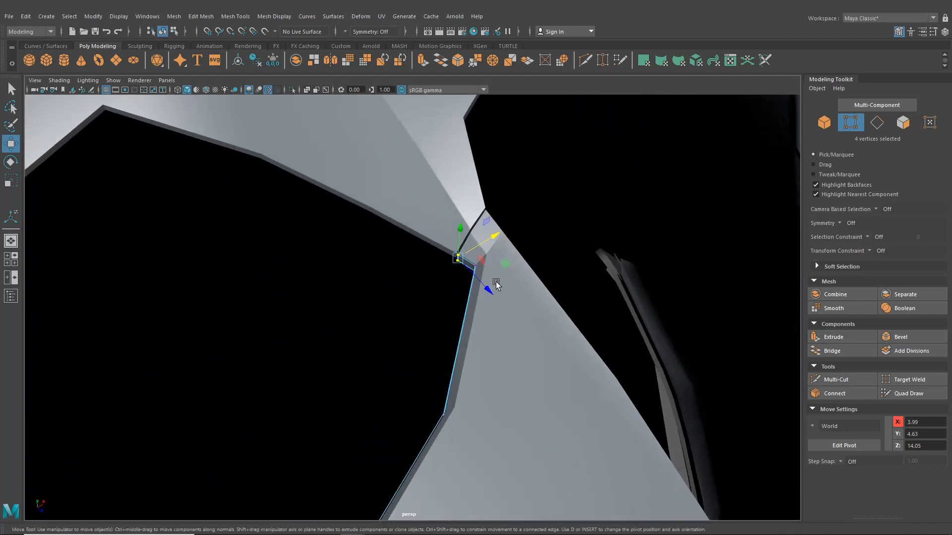
Assign the lambert1 material to the duplicated rim strip in Hypershade
left_click(474, 31)
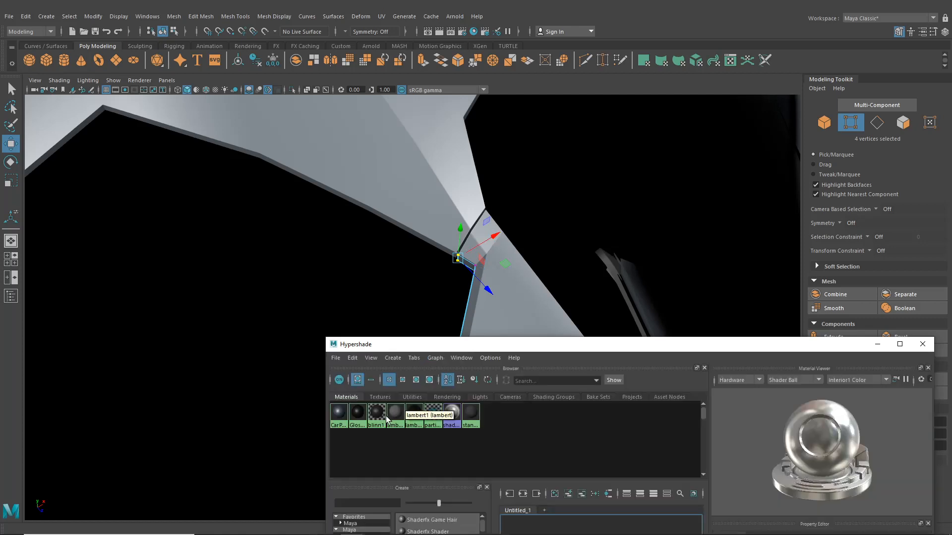
double_click(388, 419)
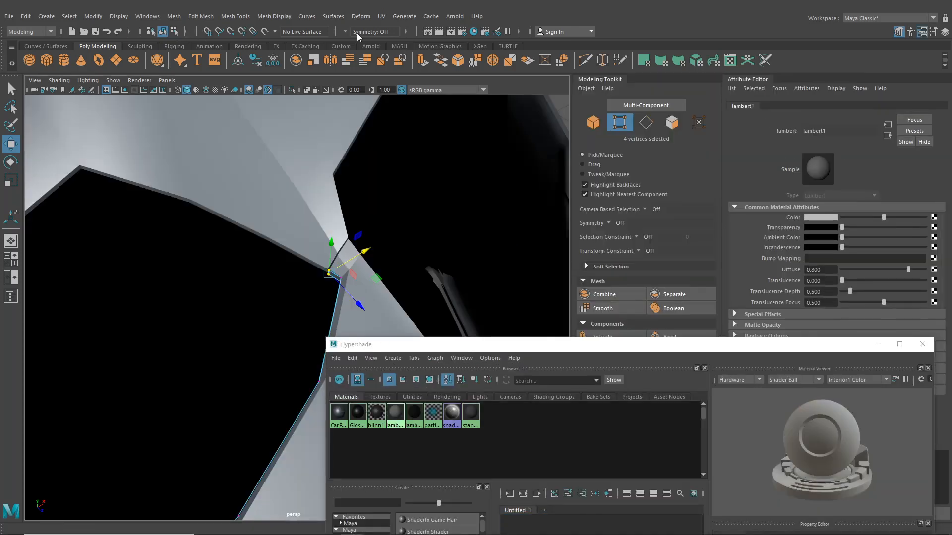
left_click(920, 32)
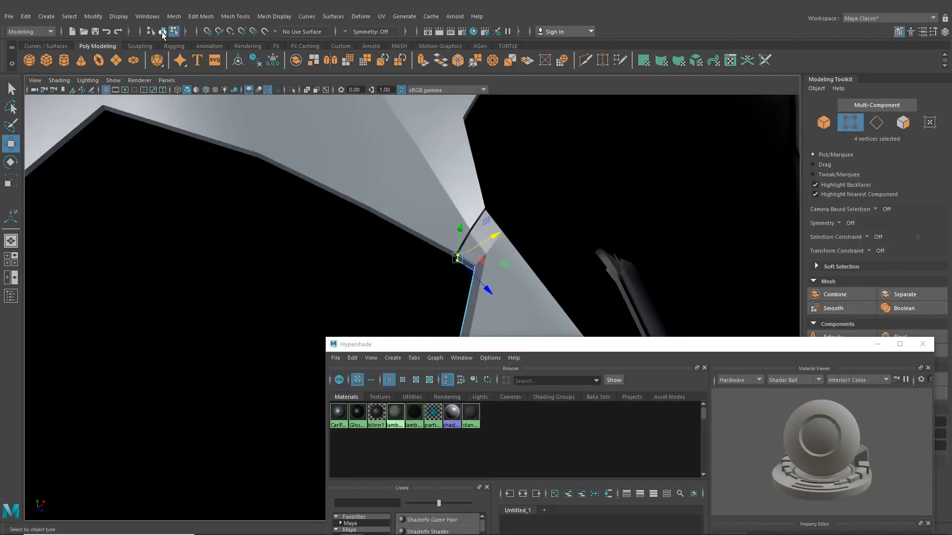
left_click(163, 31)
right_click(396, 410)
left_click(394, 347)
scroll(432, 289, "down", 3)
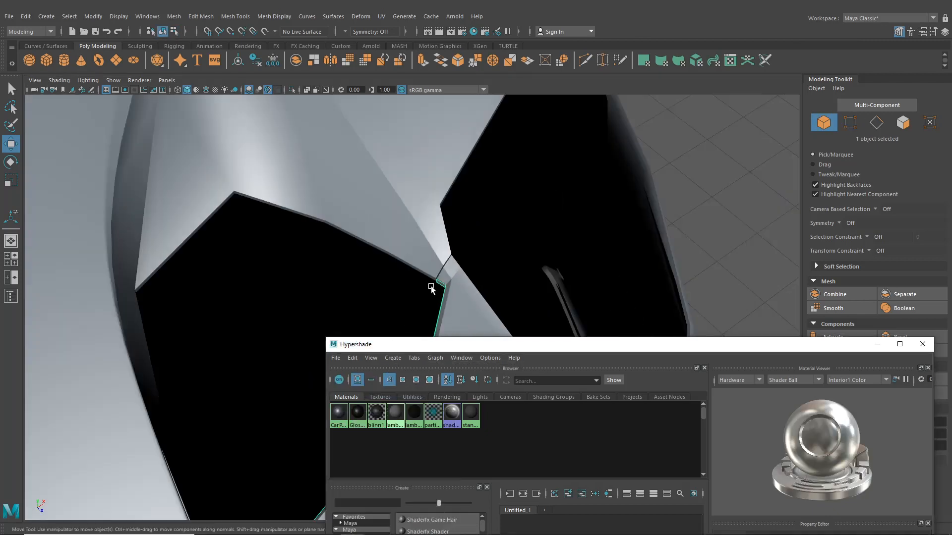
left_click_drag(432, 289, 520, 277, "alt")
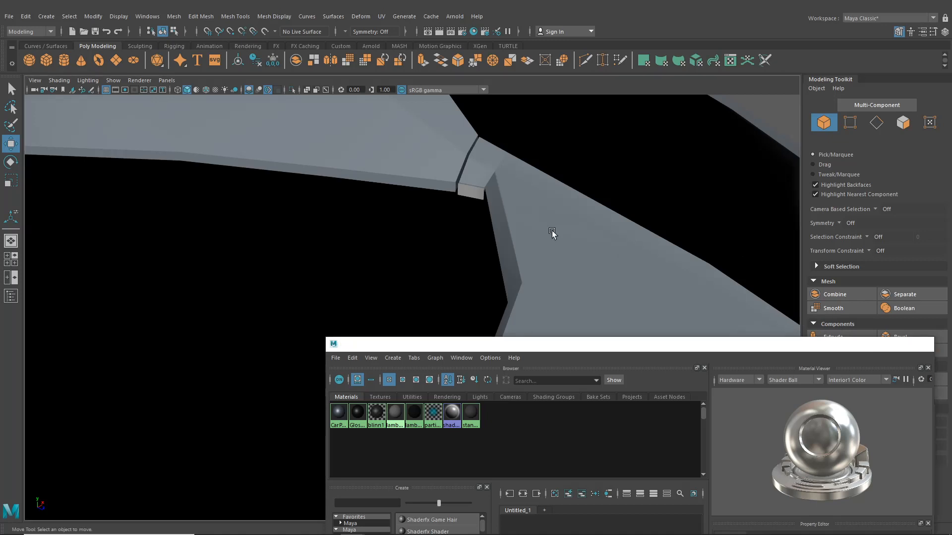
Switch the panel adjoining the nose panel to face selection and select the seven rim faces along its opening
left_click(278, 138)
right_click_drag(297, 163, 298, 191)
middle_click_drag(377, 184, 430, 278, "alt")
left_click(545, 293)
left_click(517, 290, "shift")
left_click(430, 278, "shift")
left_click(352, 258, "shift")
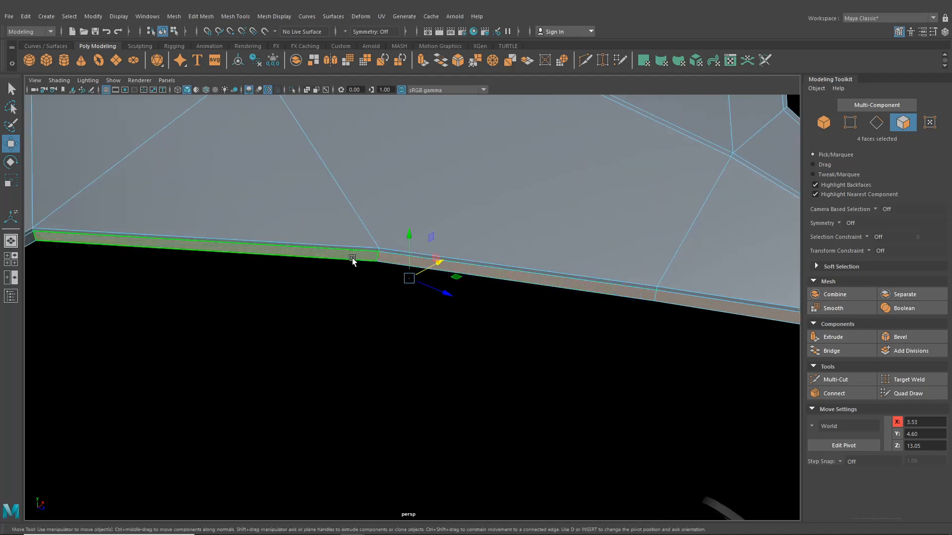
left_click_drag(352, 258, 380, 332, "alt")
left_click(379, 331, "shift")
left_click(136, 349, "shift")
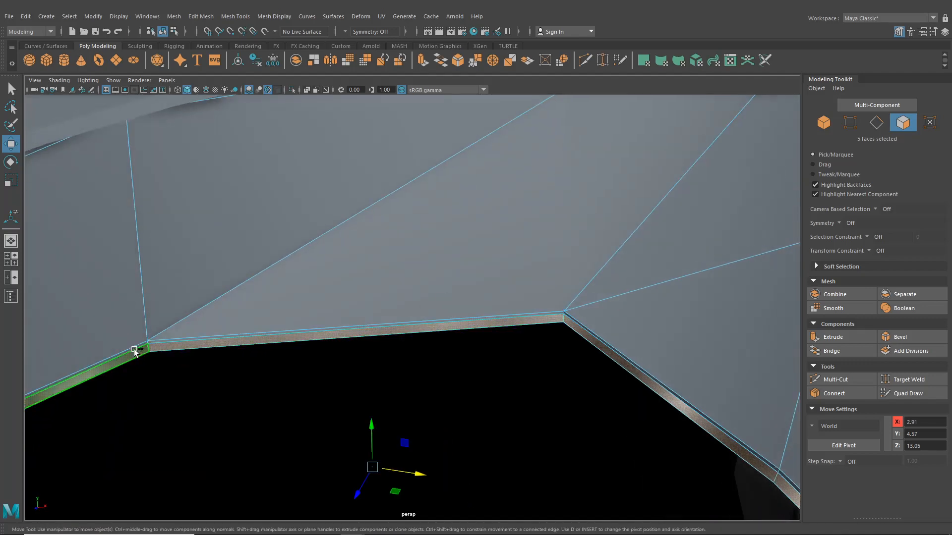
left_click_drag(137, 349, 446, 283, "alt")
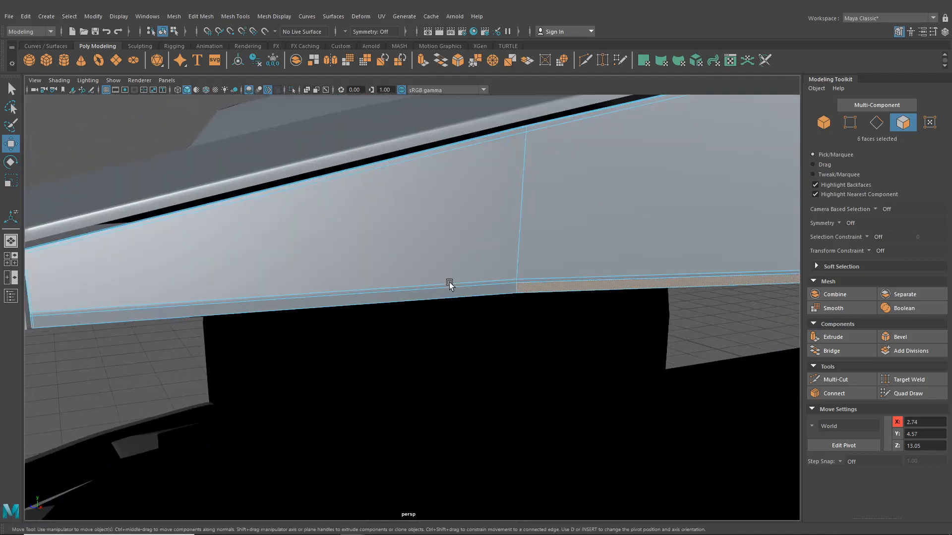
left_click(334, 299, "shift")
left_click_drag(334, 300, 398, 295, "alt")
right_click_drag(398, 295, 282, 266, "alt")
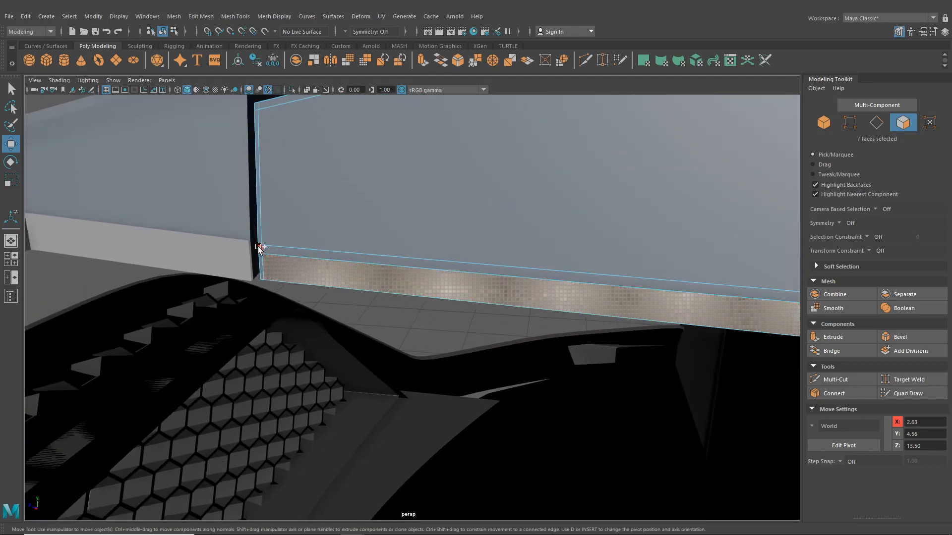
Add the end faces and the narrow upper rim faces to the selection and duplicate all sixteen faces
left_click(261, 265, "shift")
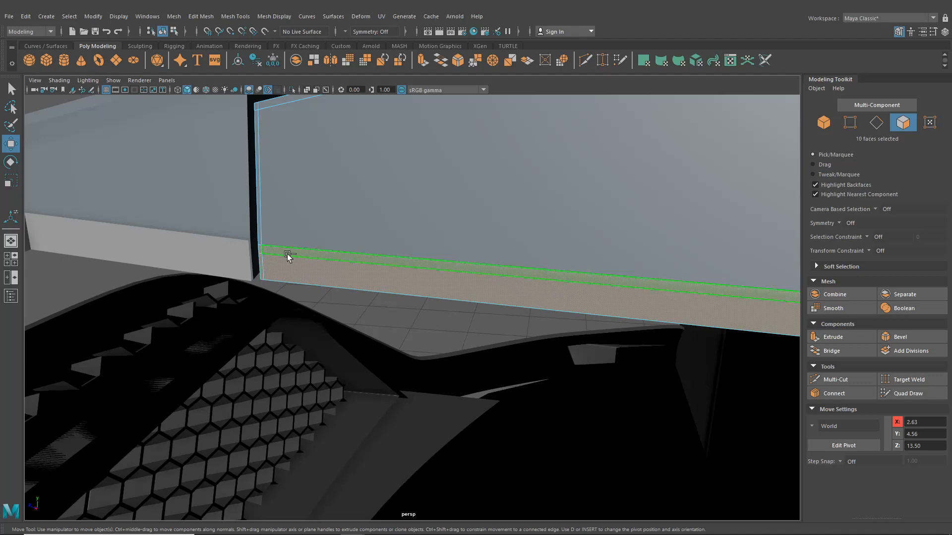
right_click_drag(287, 255, 263, 279, "alt")
left_click(535, 284, "shift")
left_click_drag(536, 284, 385, 344, "alt")
left_click(504, 293, "shift")
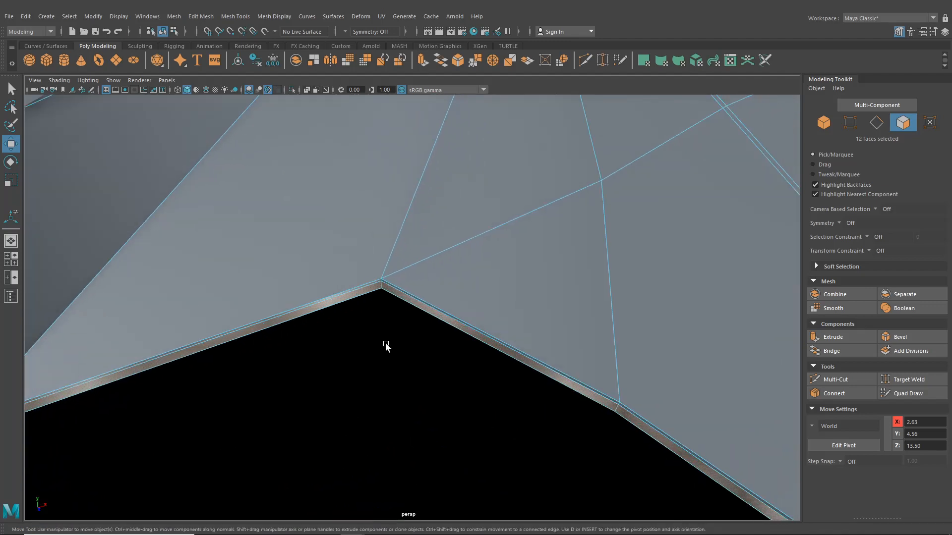
left_click(407, 293, "shift")
left_click(625, 410, "shift")
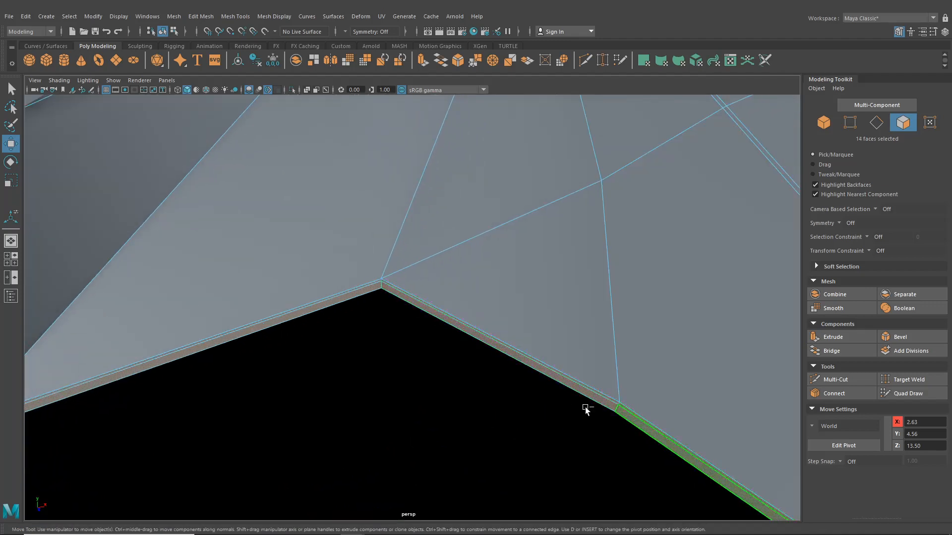
left_click_drag(585, 409, 478, 399, "alt")
left_click(496, 397, "shift")
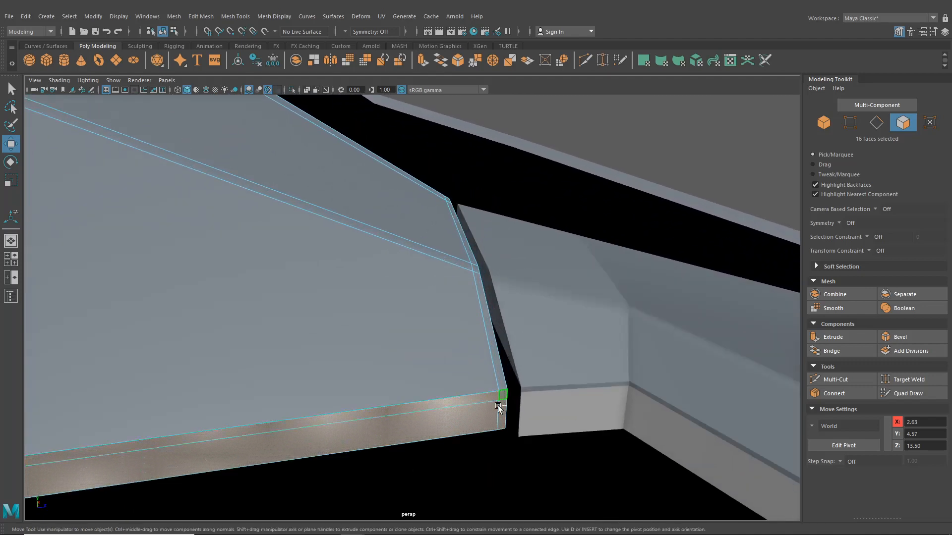
scroll(496, 419, "down", 5)
left_click(201, 16)
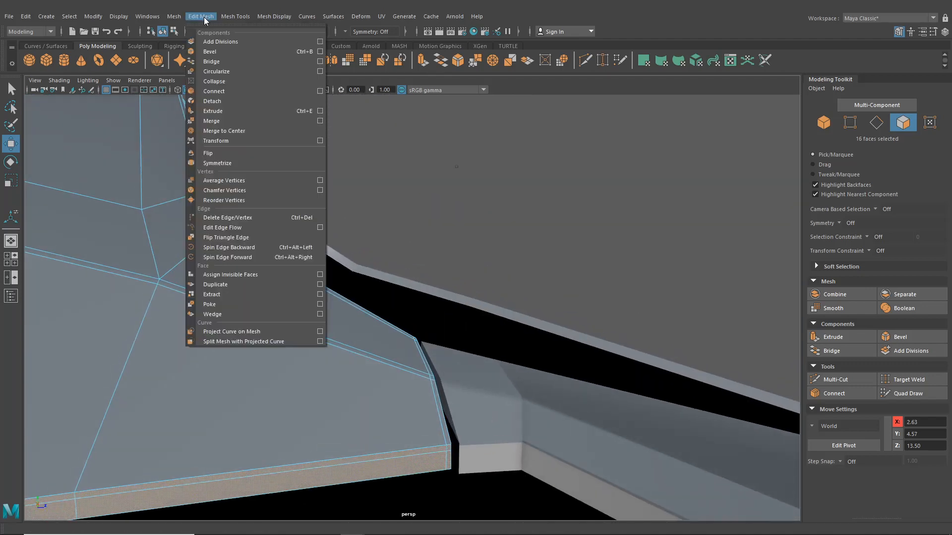
mouse_move(175, 17)
left_click(227, 286)
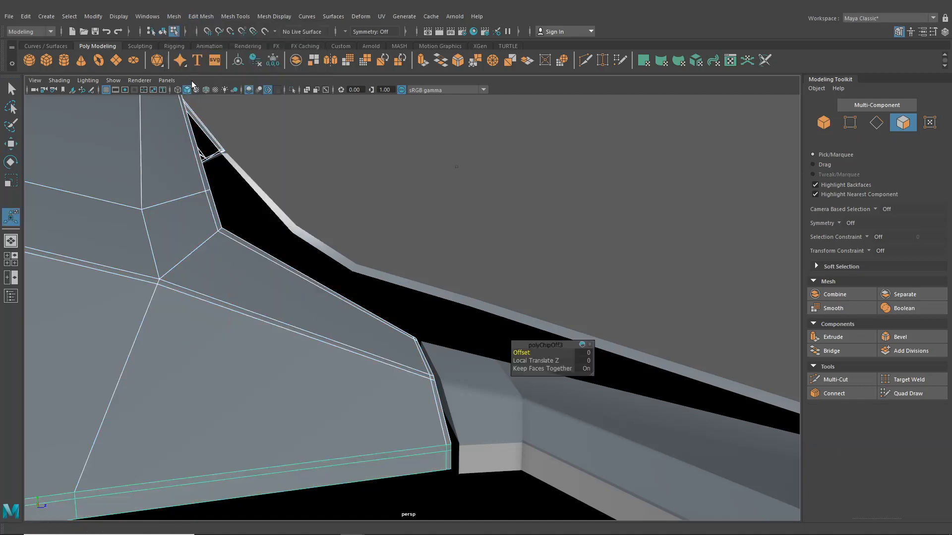
Select the duplicated rim strip and shift its six outer end vertices along X to about 3.99
left_click(162, 32)
left_click(408, 198)
left_click(399, 471)
left_click_drag(400, 472, 41, 174, "alt")
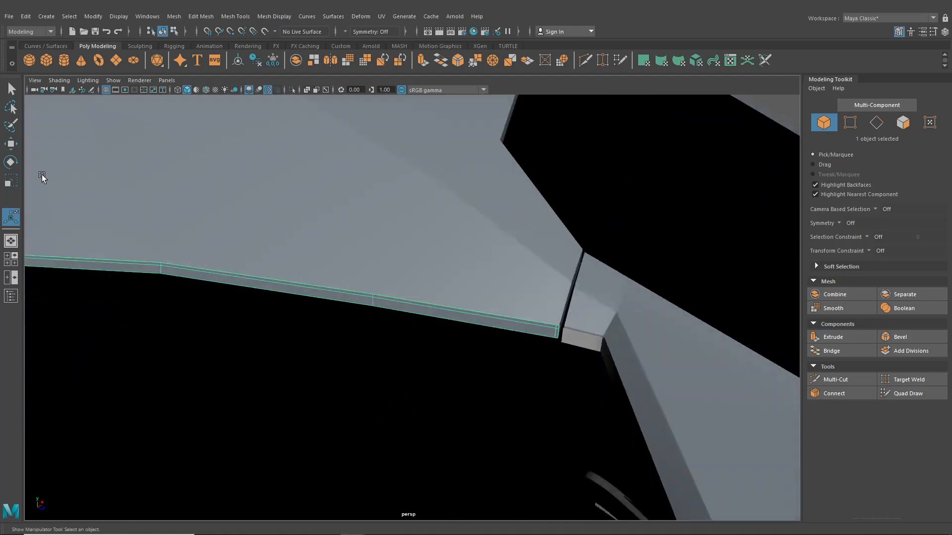
left_click(12, 144)
right_click_drag(186, 254, 144, 263)
left_click_drag(144, 263, 421, 376, "alt")
left_click_drag(494, 248, 523, 223)
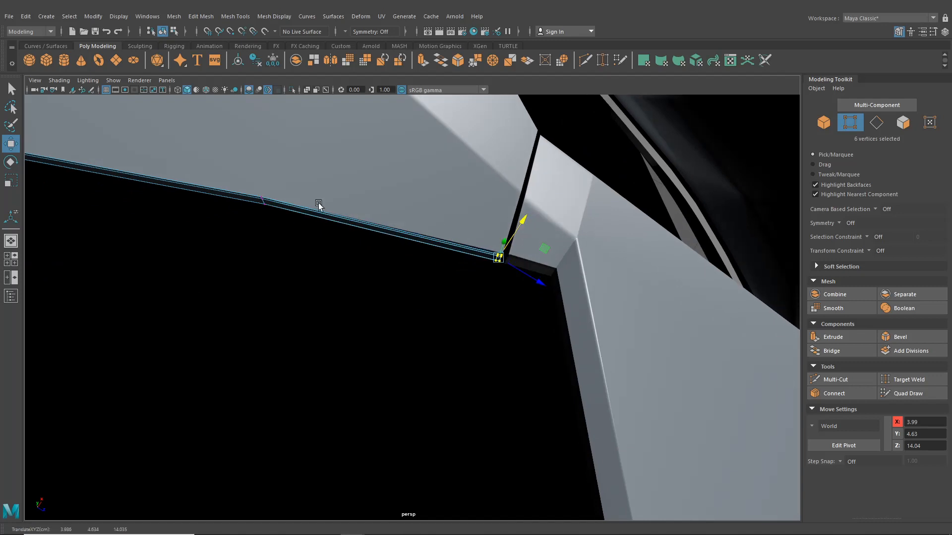
Shift the strip's next two three-vertex groups along X and Z, to about X 3.82, Z 13.55 and X 3.57, Z 12.91
left_click_drag(223, 180, 294, 223)
left_click_drag(281, 178, 280, 179)
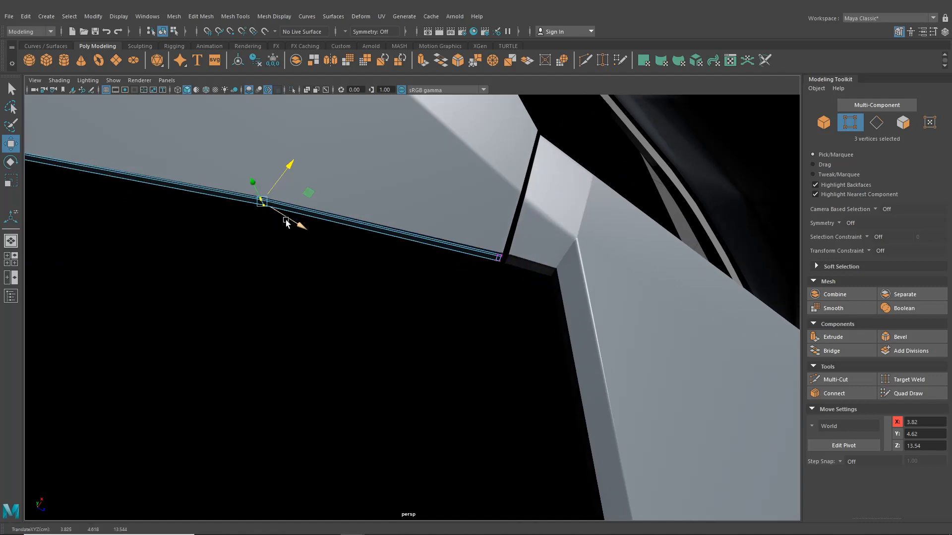
middle_click_drag(257, 252, 404, 304, "alt")
middle_click_drag(304, 200, 393, 209, "alt")
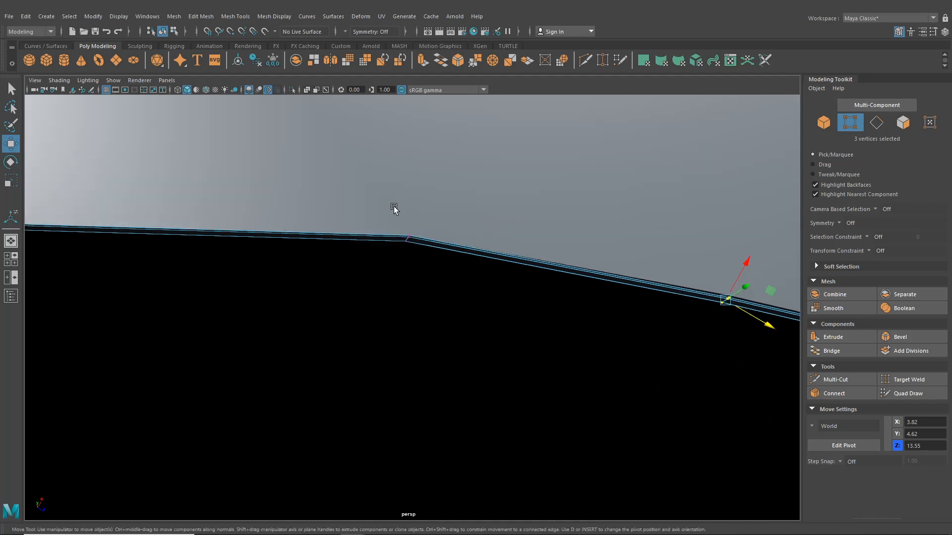
left_click_drag(379, 195, 440, 261)
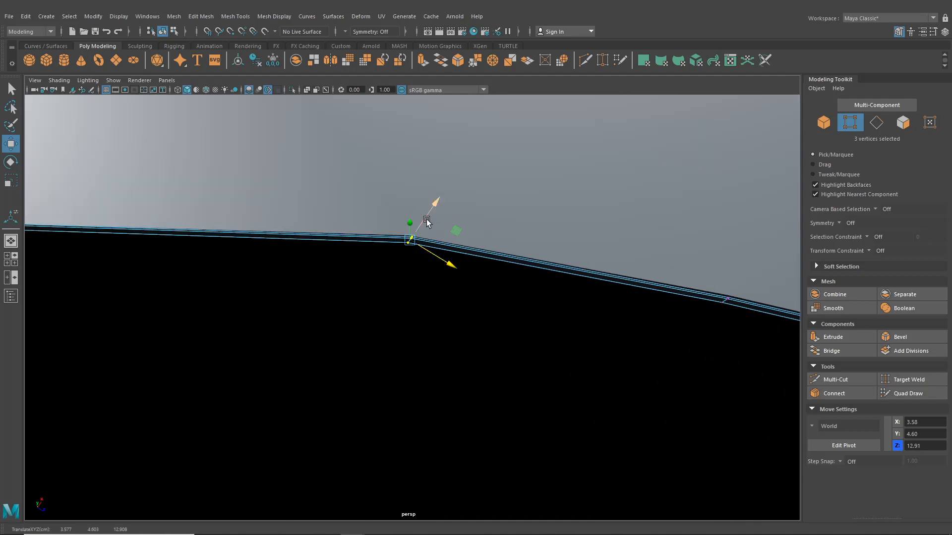
left_click_drag(426, 222, 423, 221)
middle_click_drag(366, 227, 553, 256, "alt")
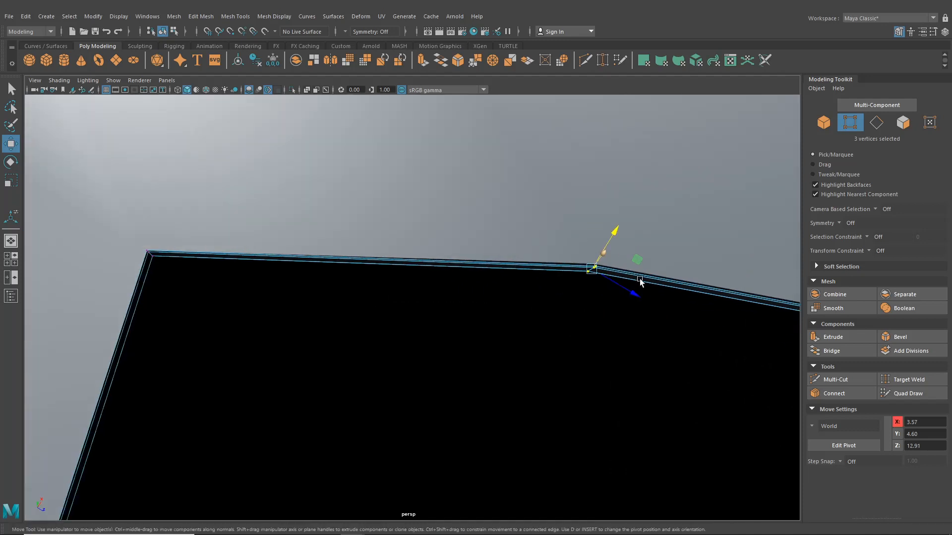
Shift the three vertices at each of the strip's two corners along X and Z, to about Z 12.06 and X 1.82, Z 12.51
middle_click_drag(143, 217, 261, 223, "alt")
left_click_drag(284, 278, 287, 280)
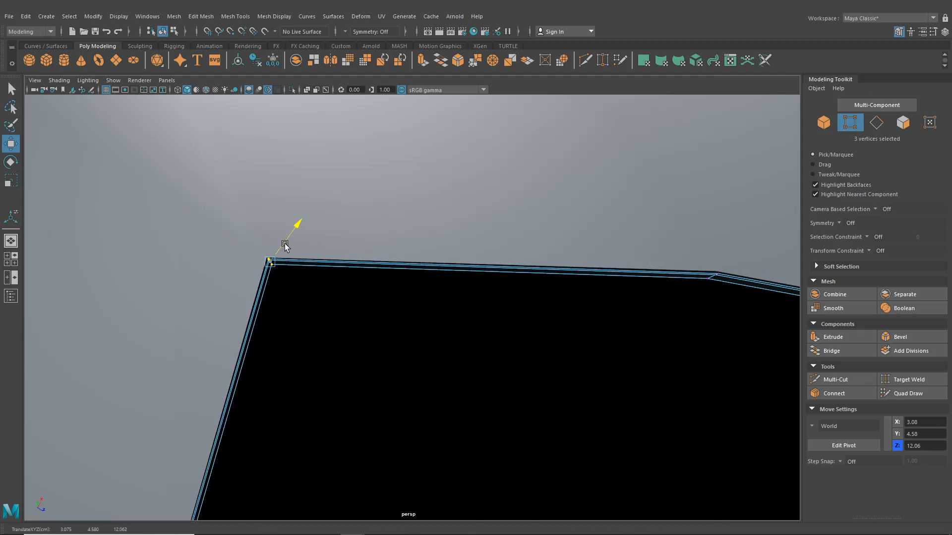
left_click_drag(285, 245, 284, 246)
left_click_drag(289, 281, 354, 318)
left_click_drag(354, 319, 382, 266, "alt")
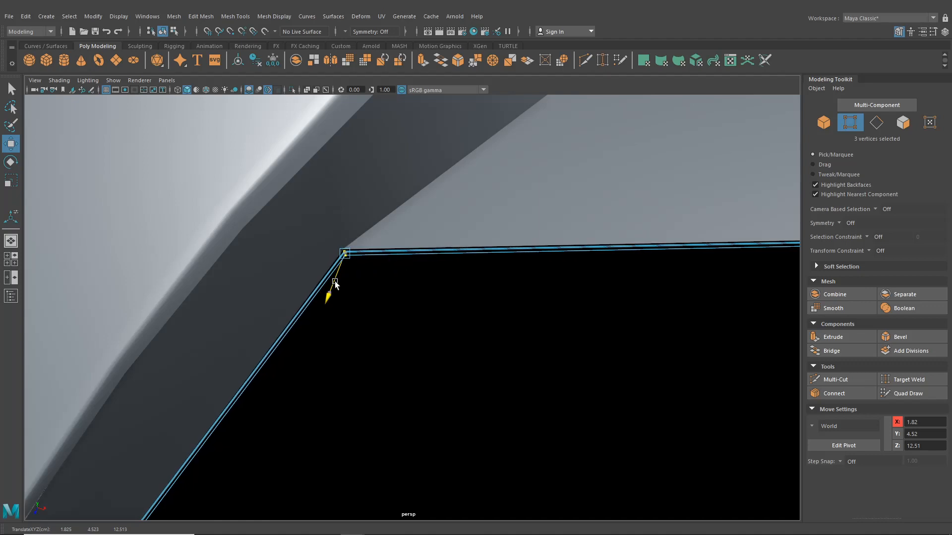
left_click_drag(329, 287, 285, 338, "alt")
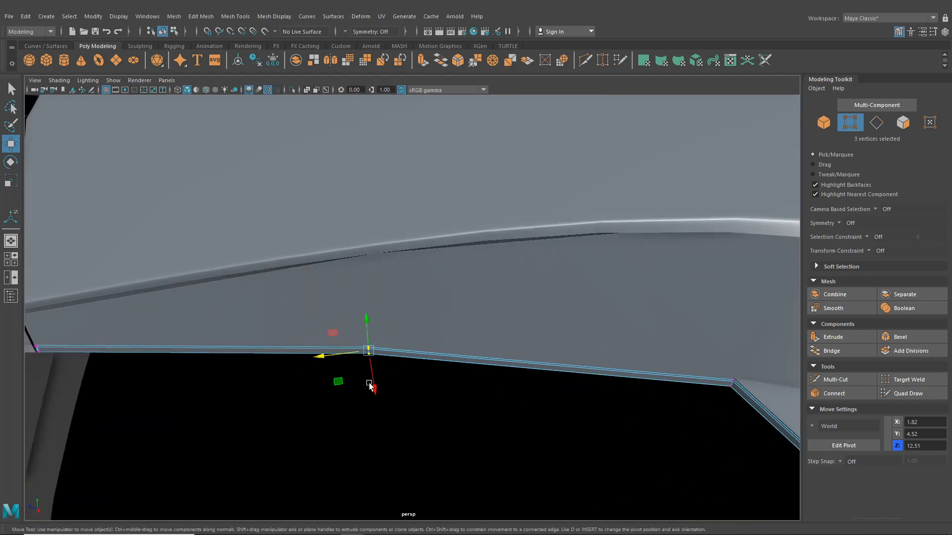
Shift the six vertices at the strip's inner end along X to about 1.27
left_click_drag(369, 383, 370, 292, "alt")
middle_click_drag(332, 291, 639, 318, "alt")
scroll(387, 333, "up", 3)
left_click_drag(374, 323, 324, 265)
middle_click_drag(347, 307, 406, 348, "alt")
scroll(397, 362, "up", 3)
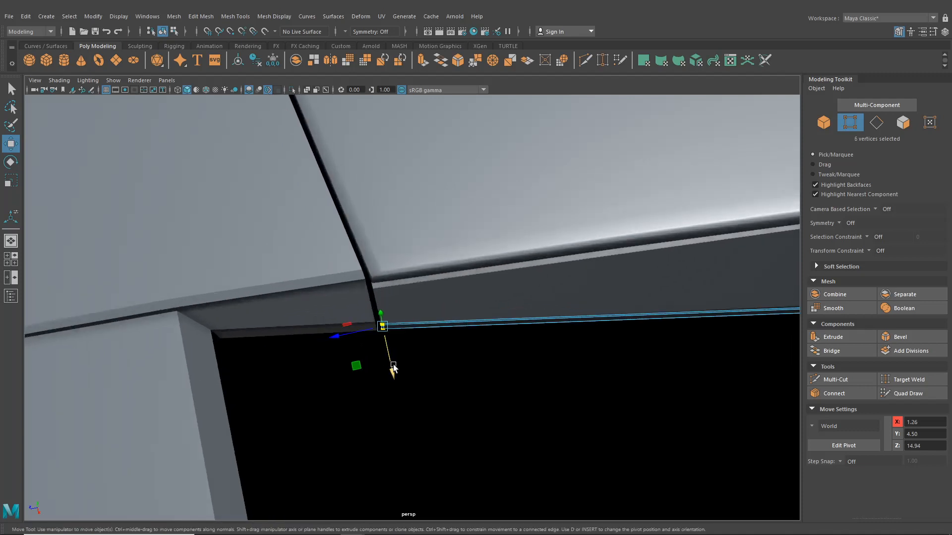
left_click_drag(395, 368, 394, 369)
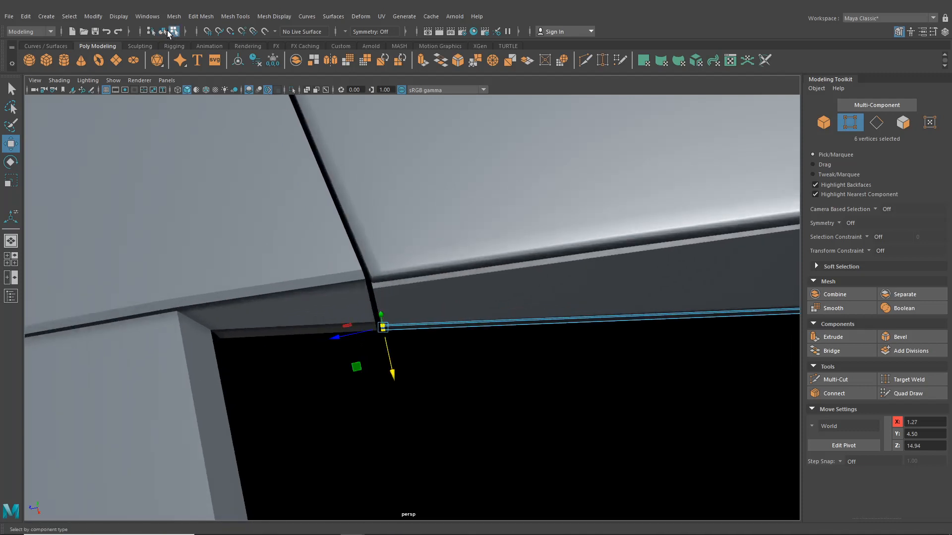
Assign the lambert1 material to the adjoining panel's rim strip in Hypershade
left_click(164, 31)
scroll(536, 376, "down", 3)
left_click_drag(536, 377, 548, 329, "alt")
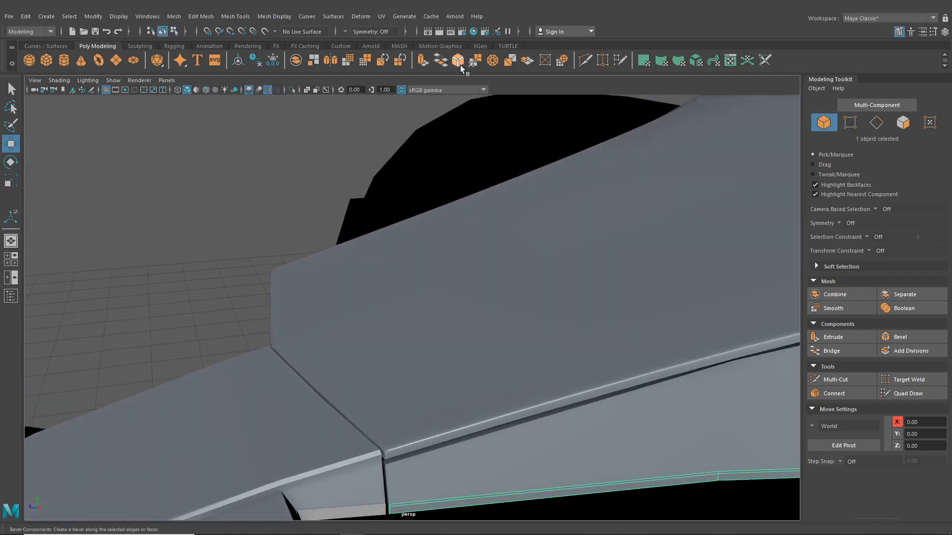
left_click(472, 32)
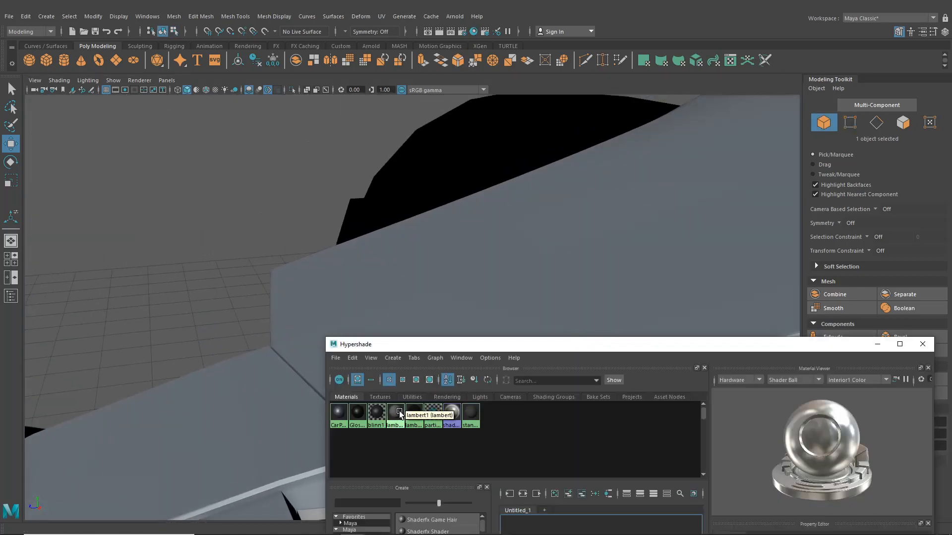
right_click_drag(399, 412, 399, 340)
left_click(923, 345)
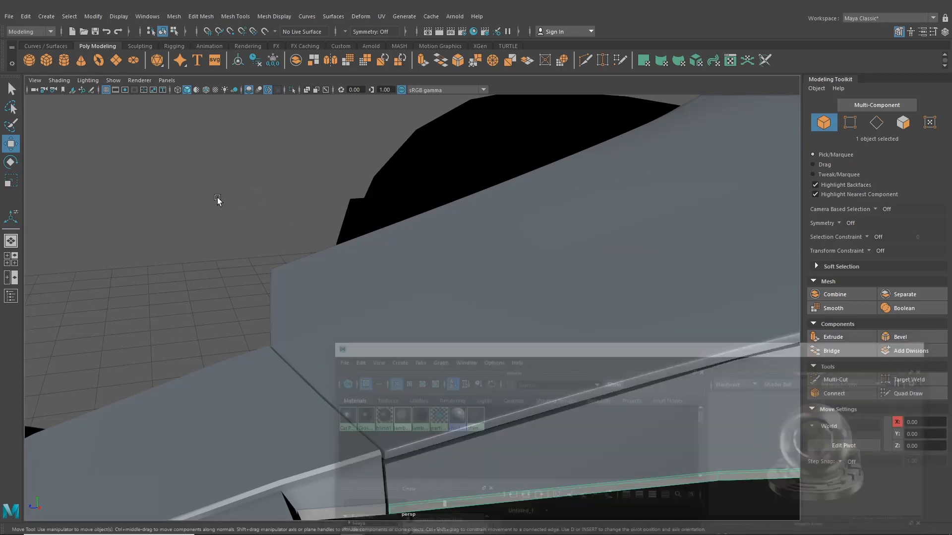
Select the nose panel's rim strip and center its pivot
left_click_drag(216, 202, 466, 323, "alt")
scroll(469, 320, "up", 3)
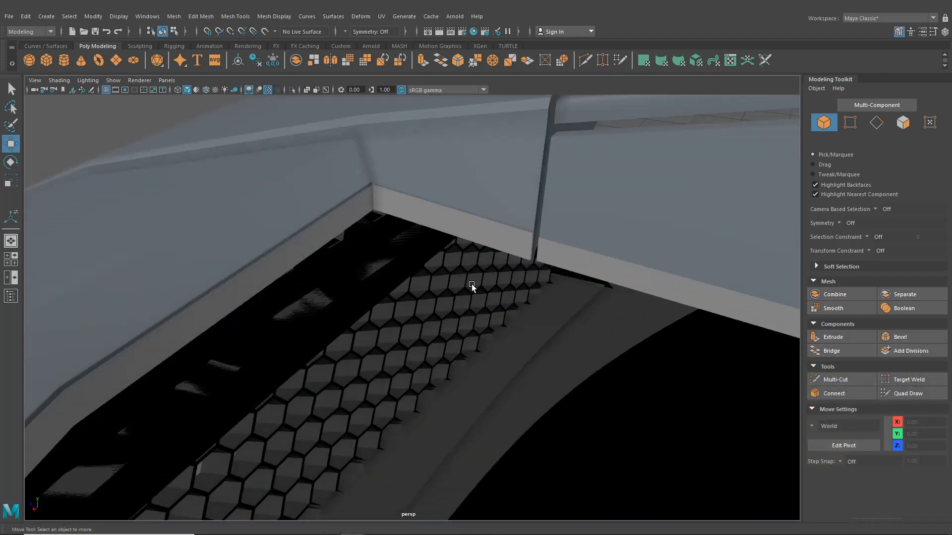
left_click(501, 241)
left_click(549, 253, "shift")
scroll(519, 355, "down", 2)
left_click_drag(519, 356, 441, 376, "alt")
left_click(439, 355)
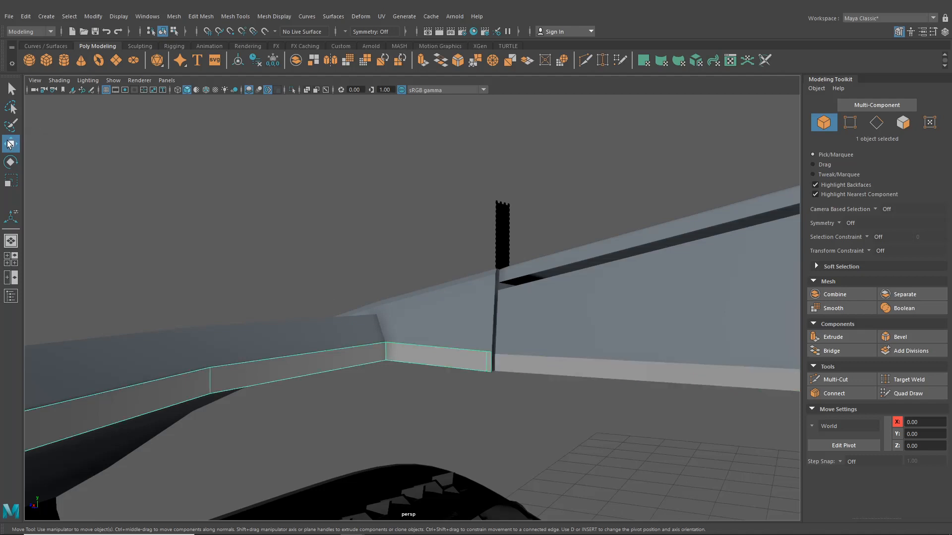
scroll(348, 257, "down", 3)
middle_click_drag(349, 257, 417, 229, "alt")
left_click_drag(376, 272, 358, 276, "alt")
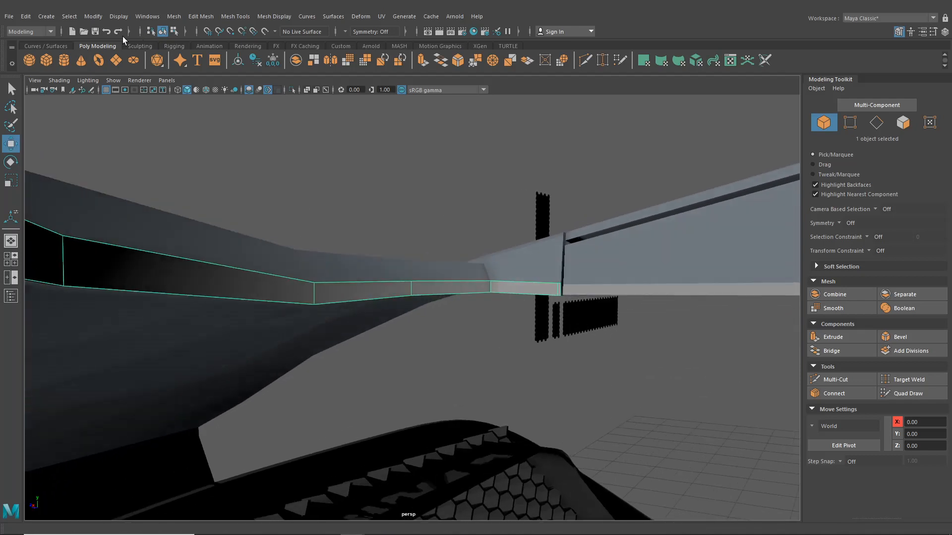
left_click(94, 16)
left_click(120, 90)
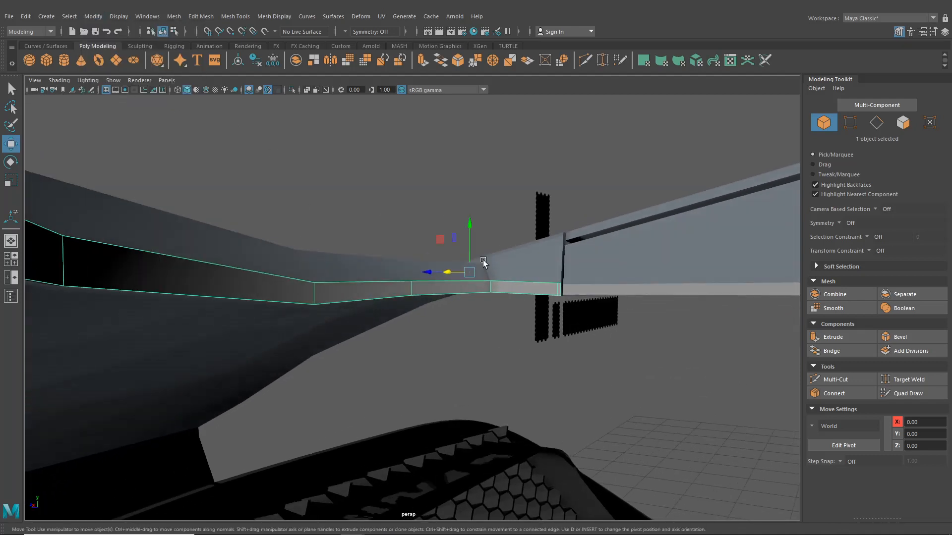
Compare the two rim strips at their gap and nudge the adjoining panel's strip slightly with the Move tool
left_click(607, 289)
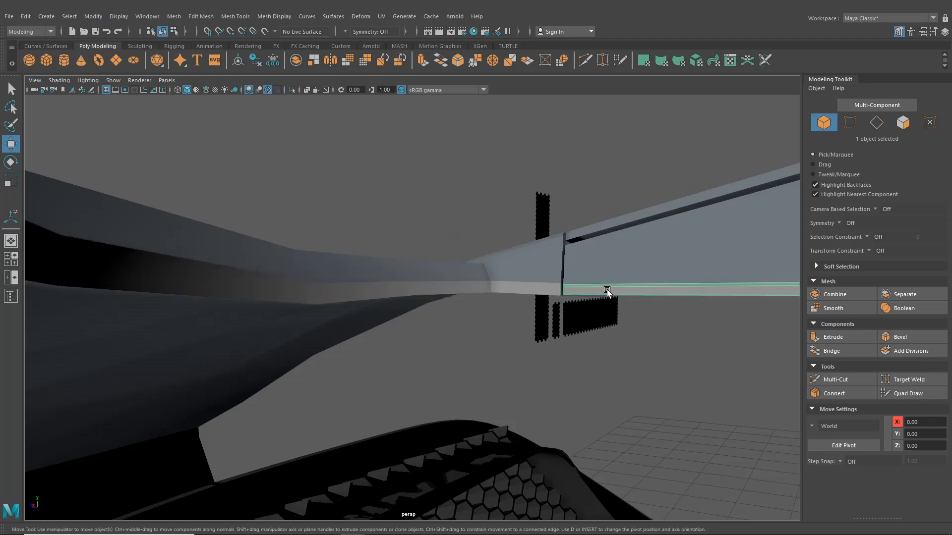
scroll(607, 290, "up", 5)
scroll(606, 298, "down", 5)
left_click_drag(606, 299, 496, 302, "alt")
scroll(553, 321, "up", 4)
left_click(496, 295)
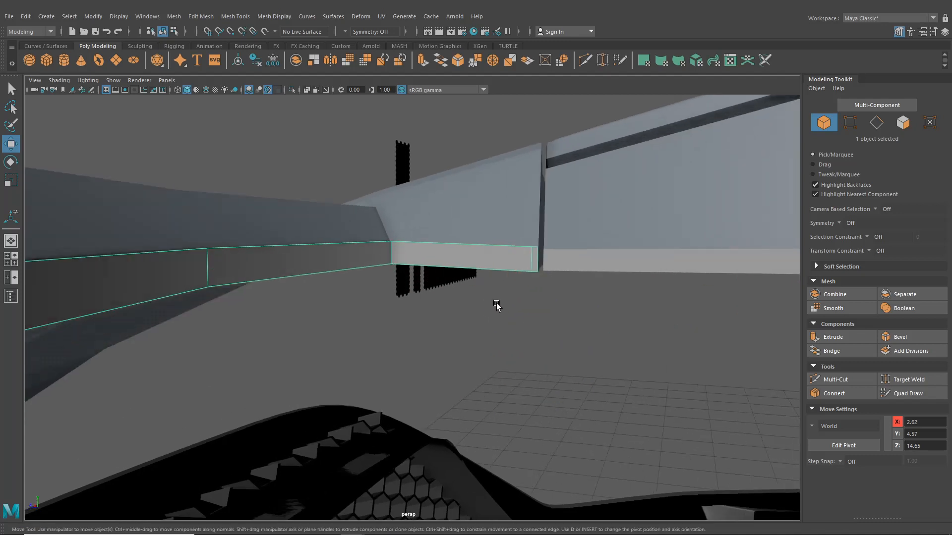
scroll(622, 295, "down", 1)
left_click_drag(615, 280, 661, 284)
left_click(616, 273)
left_click_drag(757, 274, 755, 274)
left_click_drag(695, 271, 478, 228, "alt")
right_click_drag(477, 228, 476, 196)
double_click(496, 225)
left_click_drag(496, 224, 562, 323, "alt")
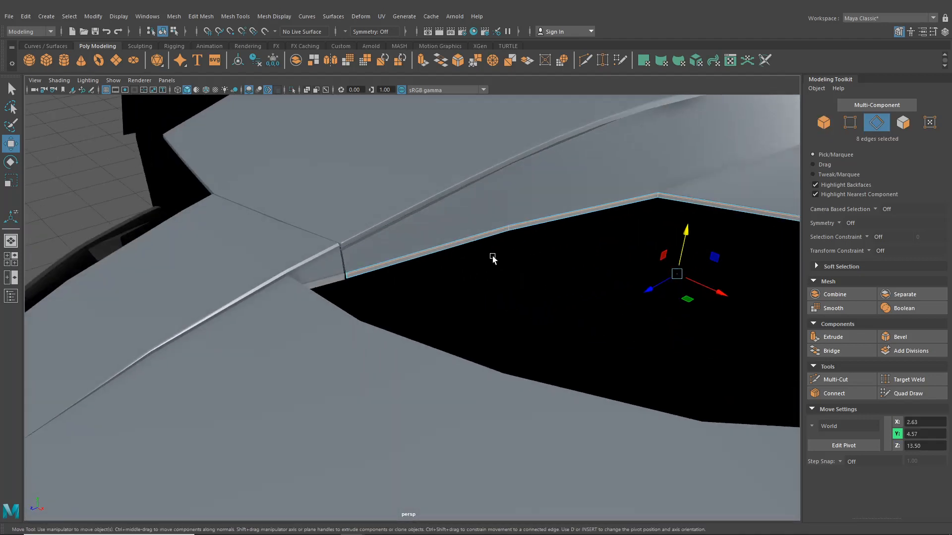
middle_click_drag(492, 256, 467, 356, "alt")
scroll(467, 356, "up", 4)
left_click(467, 356)
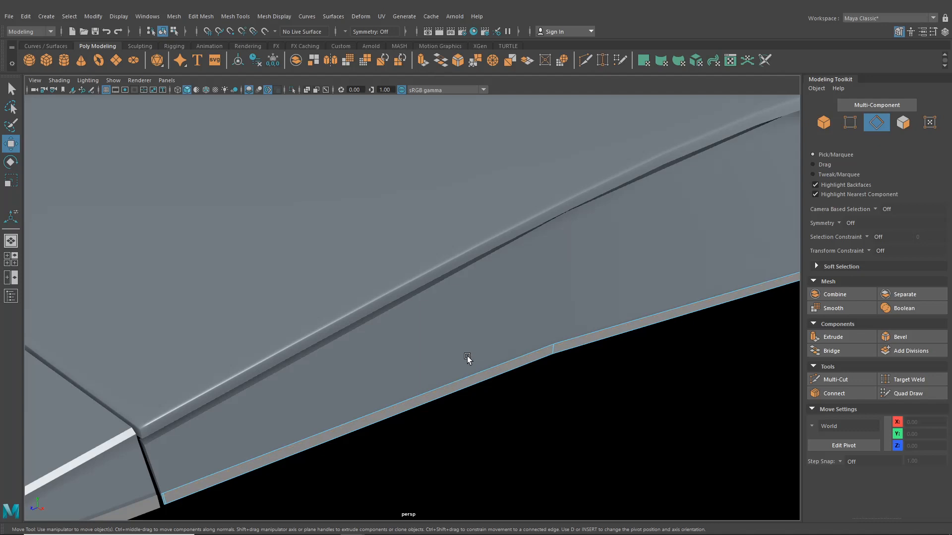
left_click_drag(467, 356, 312, 299, "alt")
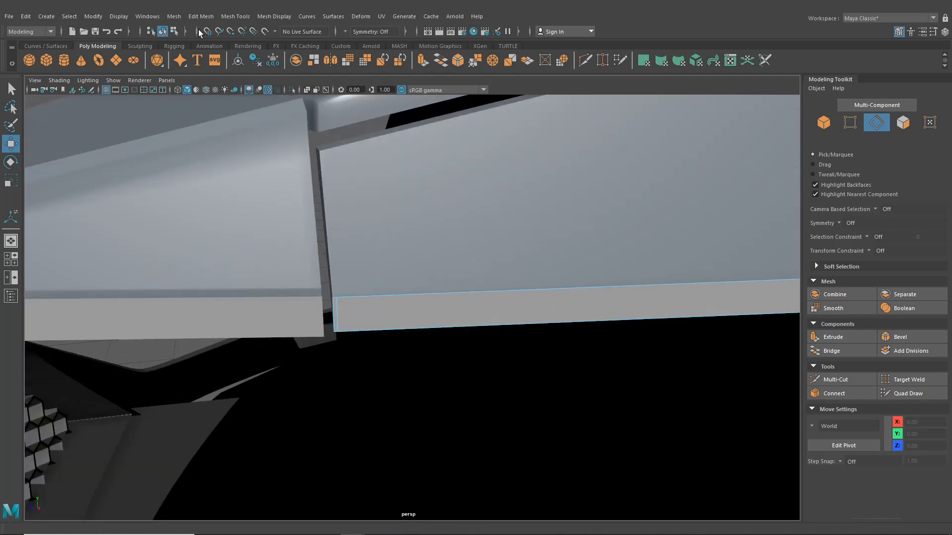
Combine the two rim strips into a single mesh
left_click(174, 32)
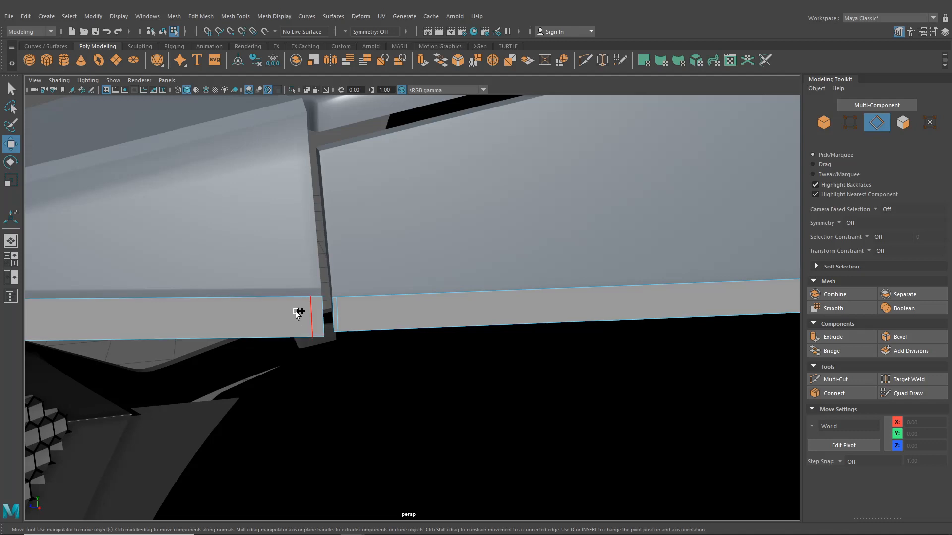
left_click(160, 31)
left_click(174, 16)
left_click(191, 51)
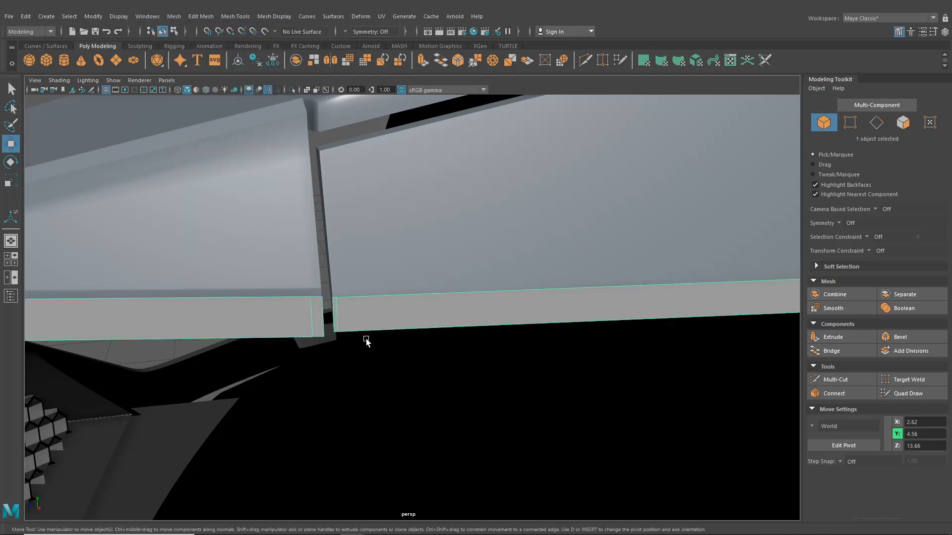
Bridge the facing end edges at both gaps between the combined strips with 0 divisions
right_click_drag(363, 314, 365, 225)
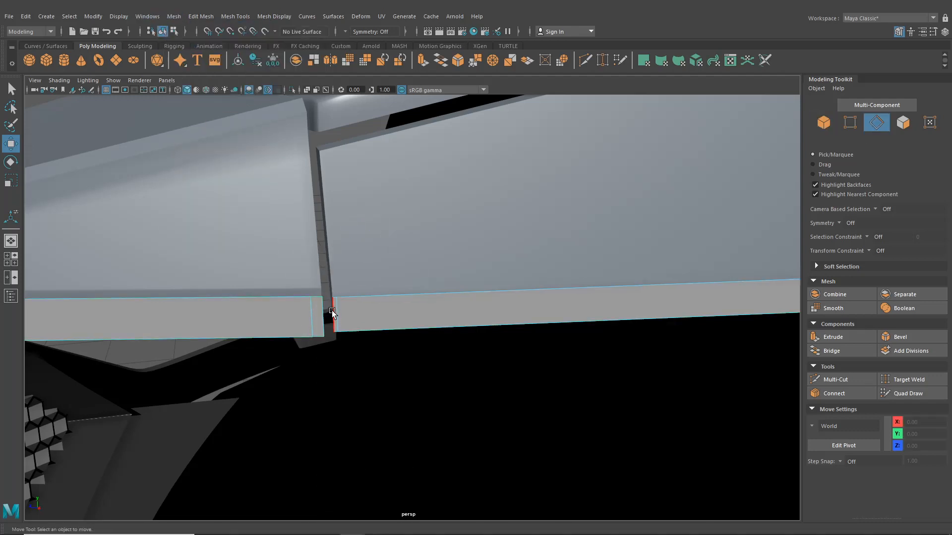
left_click(332, 314)
left_click(320, 300, "shift")
left_click(236, 16)
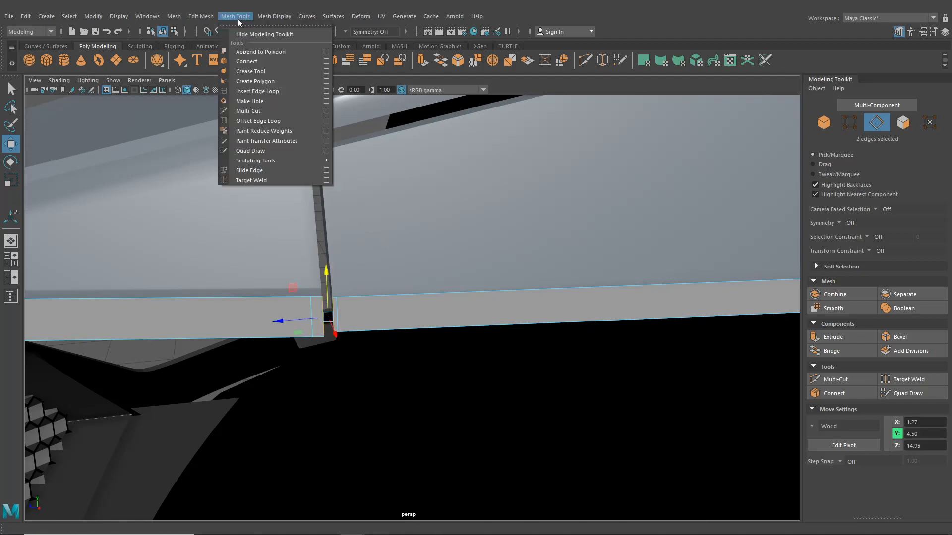
mouse_move(207, 19)
left_click(217, 54)
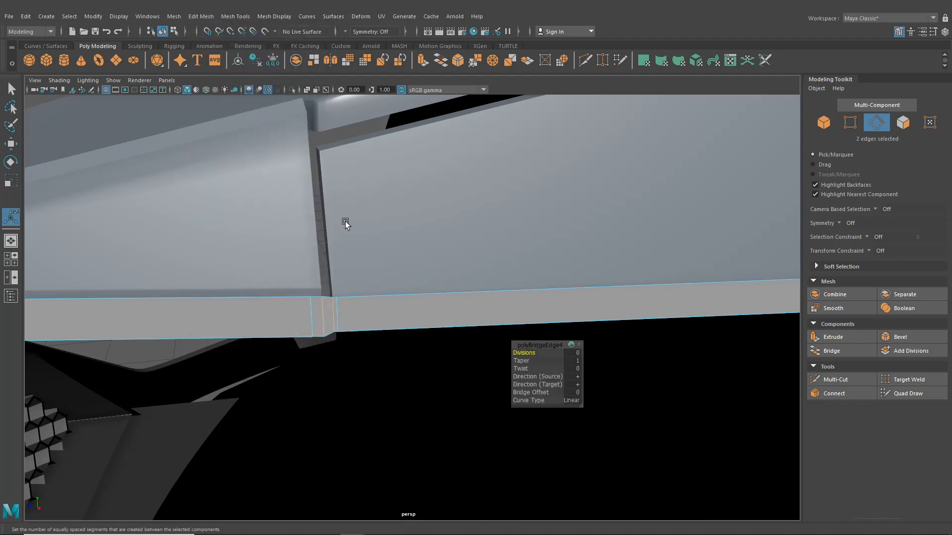
left_click_drag(345, 224, 293, 297, "alt")
left_click(275, 254)
key("g")
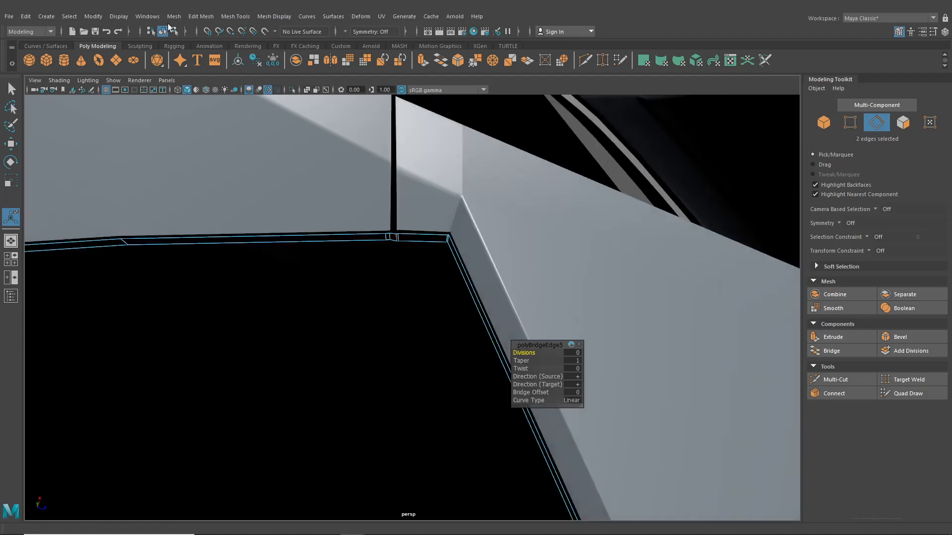
Preview the joined strip and the two surrounding panels smoothed and inspect the fit around the opening
left_click(162, 30)
right_click_drag(341, 303, 341, 316, "alt")
key("3")
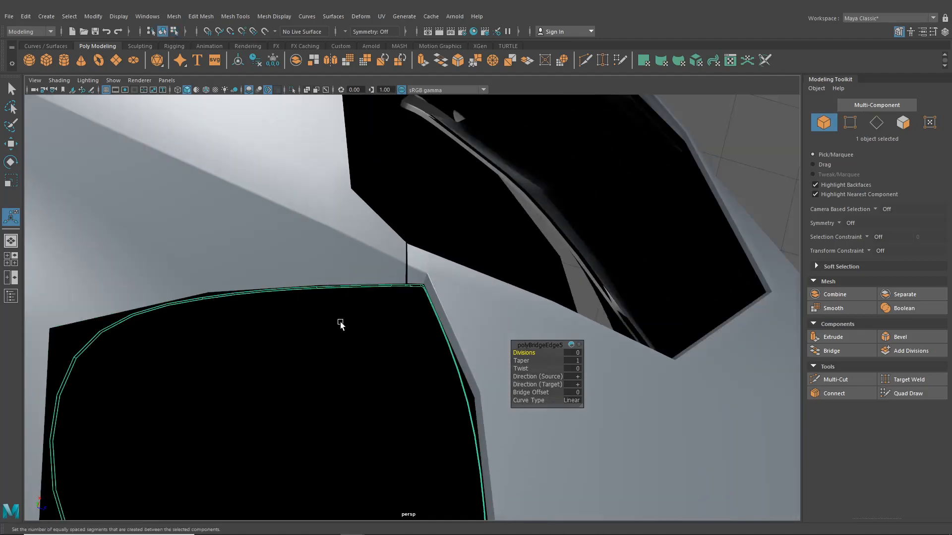
left_click(235, 256)
key("3")
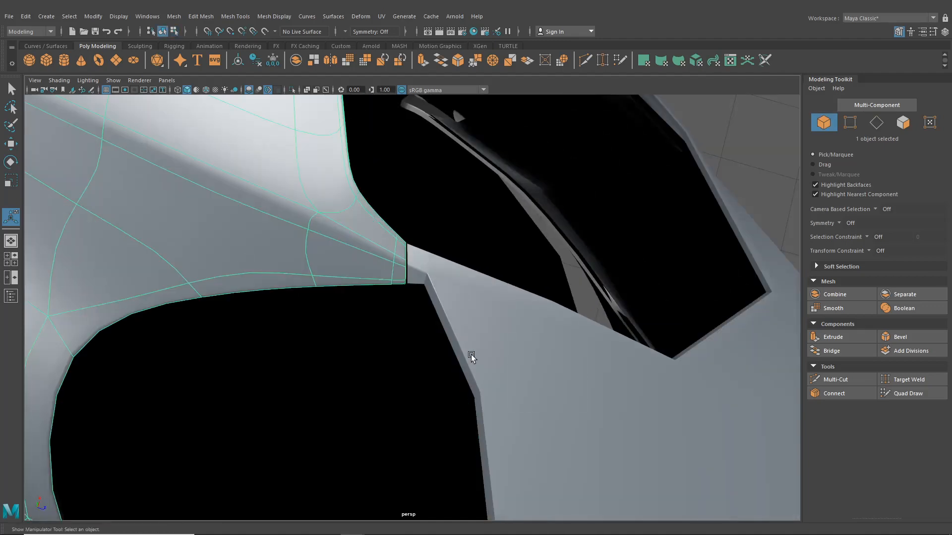
left_click(511, 342)
key("3")
left_click(742, 167)
left_click_drag(417, 322, 502, 316, "alt")
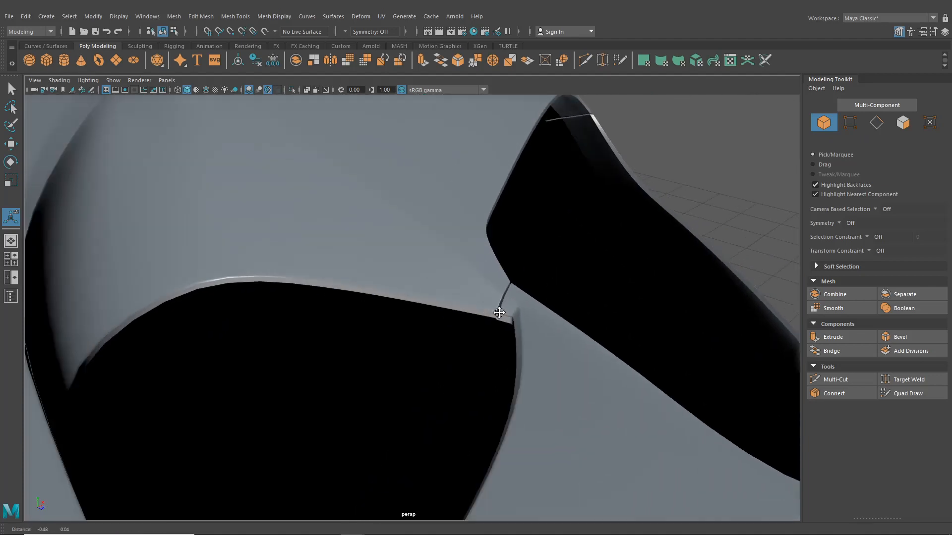
right_click_drag(502, 316, 537, 350, "alt")
left_click_drag(379, 333, 337, 297, "alt")
middle_click_drag(337, 297, 325, 321, "alt")
left_click_drag(325, 321, 365, 215, "alt")
Return the joined strip and both surrounding panels to unsmoothed display
left_click(369, 182)
left_click(368, 182)
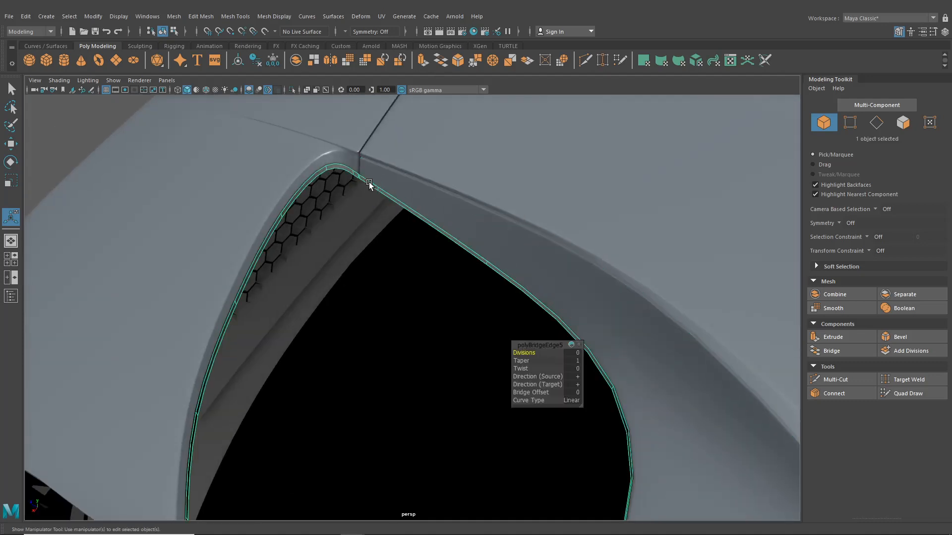
key("3")
left_click(316, 159)
key("1")
left_click(396, 181)
key("1")
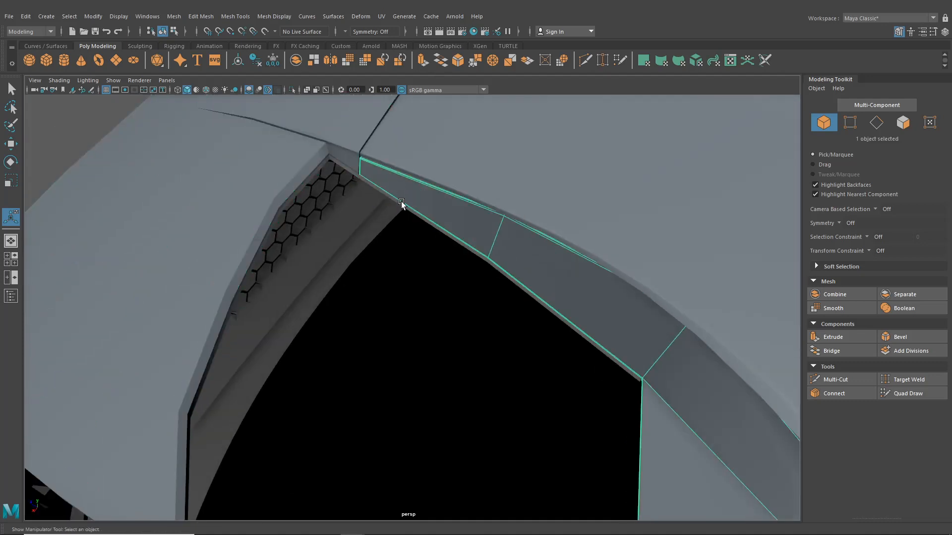
left_click(390, 200)
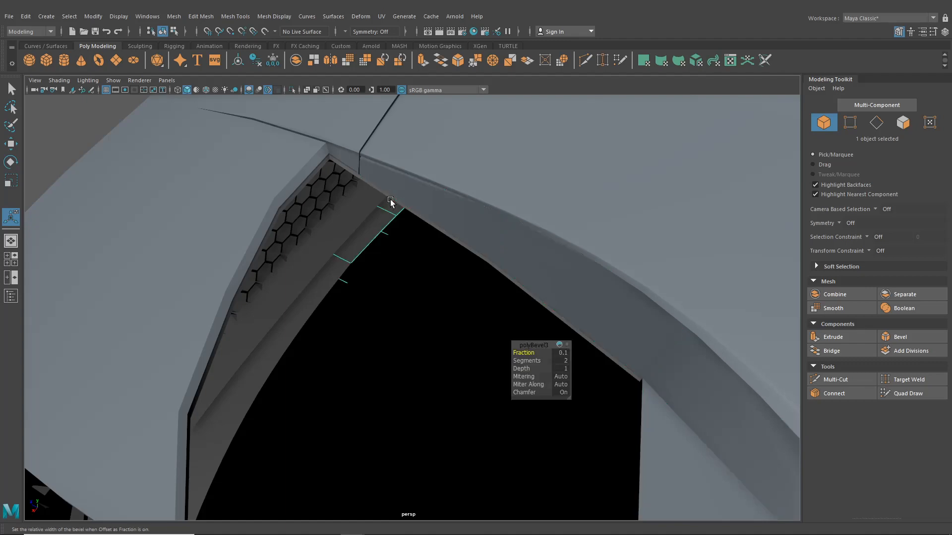
Undo the last bevel and select the joined trim strip around the opening
key("ctrl+z")
left_click(353, 171)
left_click(349, 171)
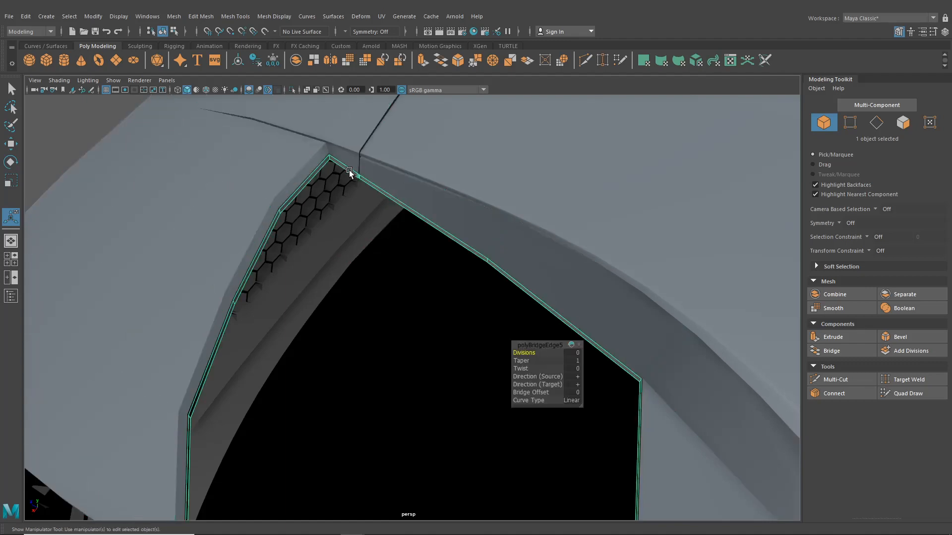
Try to bevel the two long border edge loops of the joined trim strip
left_click_drag(365, 183, 371, 342, "alt")
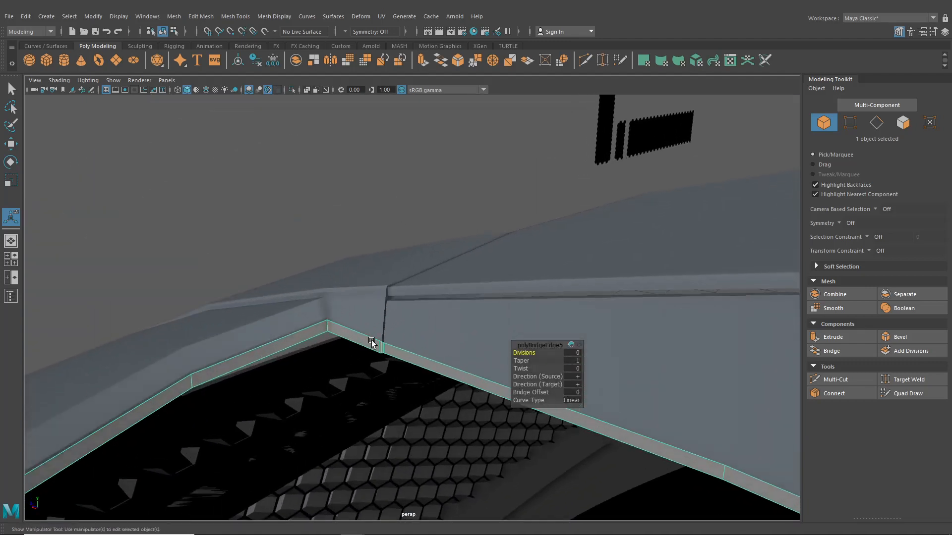
right_click_drag(368, 252, 365, 229)
double_click(363, 332)
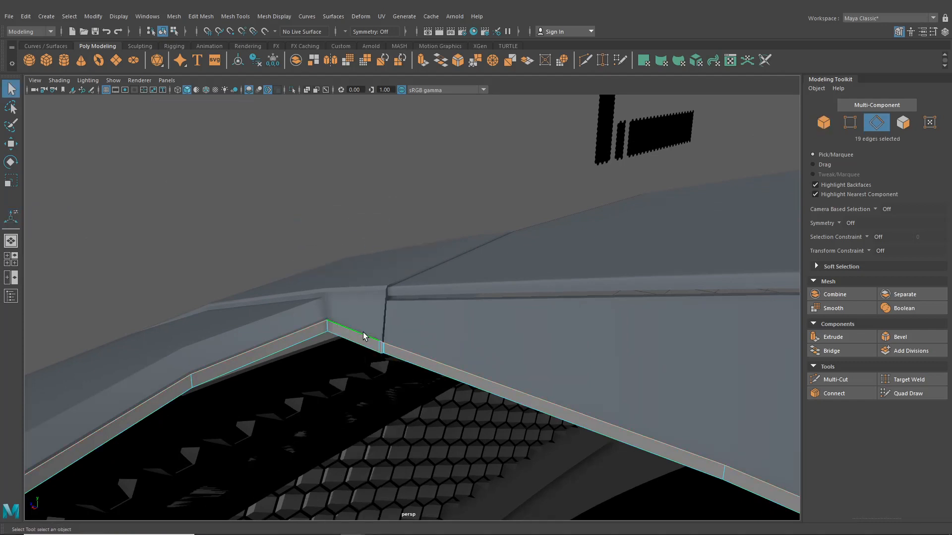
left_click_drag(363, 332, 476, 342, "alt")
double_click(406, 347, "shift")
key("ctrl+b")
Insert a supporting edge loop around the trim strip close to its upper long edge and return to object selection
left_click_drag(476, 342, 349, 297, "alt")
middle_click_drag(349, 298, 297, 257, "alt")
left_click(237, 16)
left_click(252, 92)
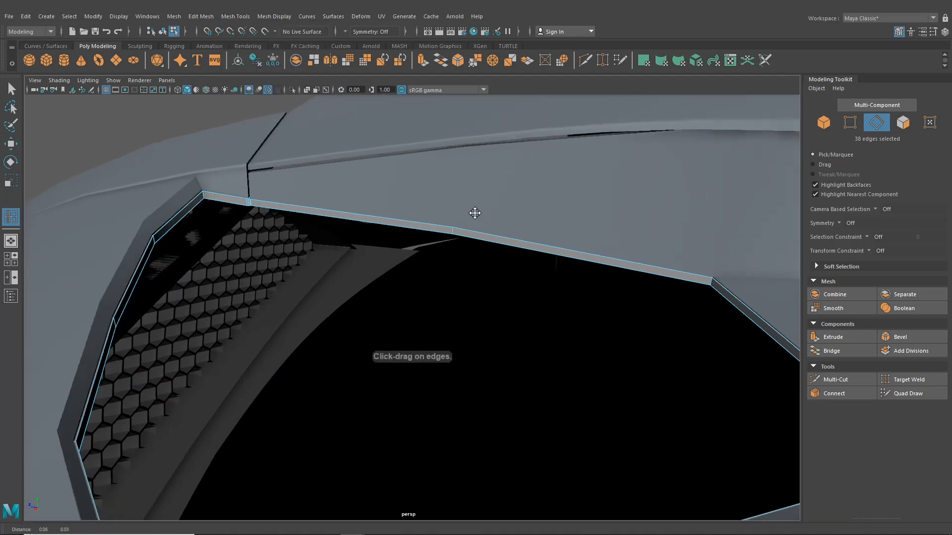
middle_click_drag(475, 214, 392, 233, "alt")
right_click_drag(391, 233, 440, 271, "alt")
middle_click_drag(440, 271, 379, 298, "alt")
right_click_drag(379, 297, 441, 288, "alt")
middle_click_drag(441, 287, 393, 284, "alt")
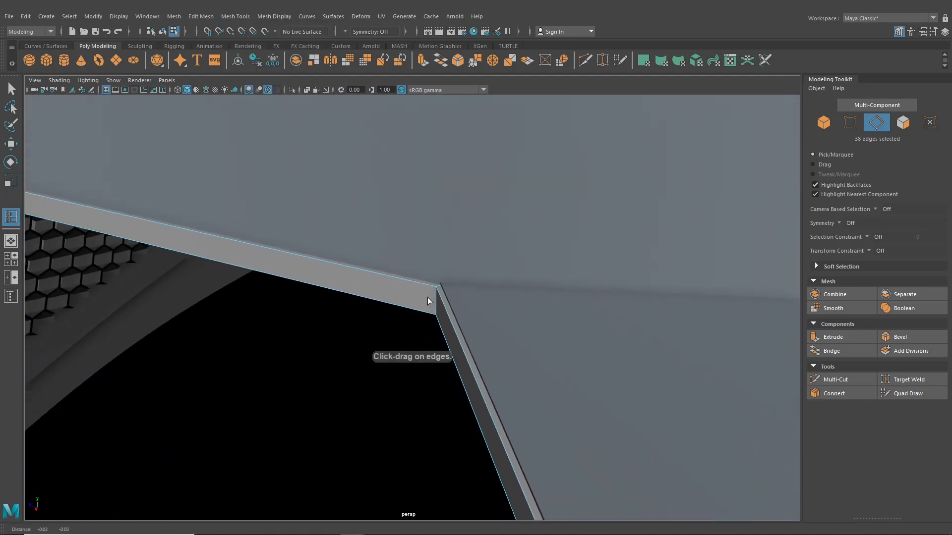
right_click_drag(427, 297, 439, 328, "alt")
left_click_drag(455, 306, 456, 276)
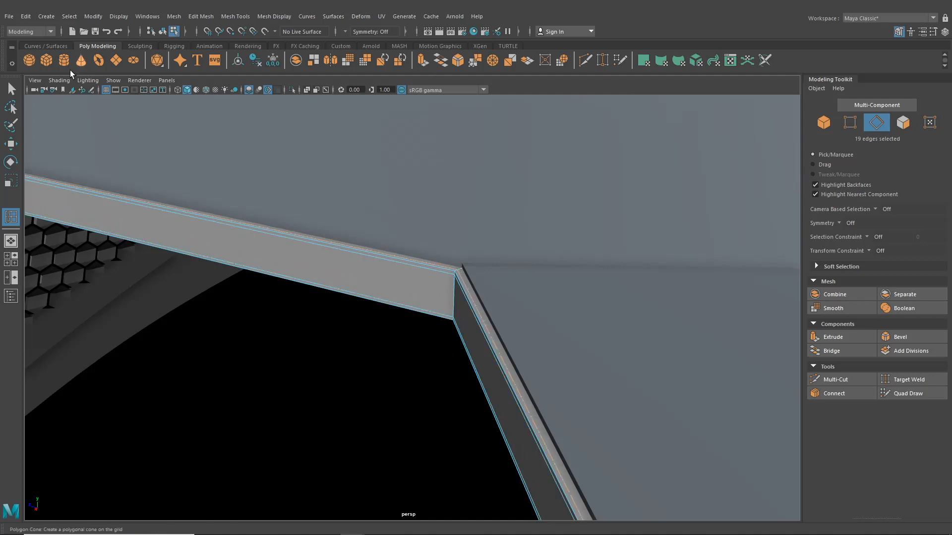
key("q")
left_click(163, 31)
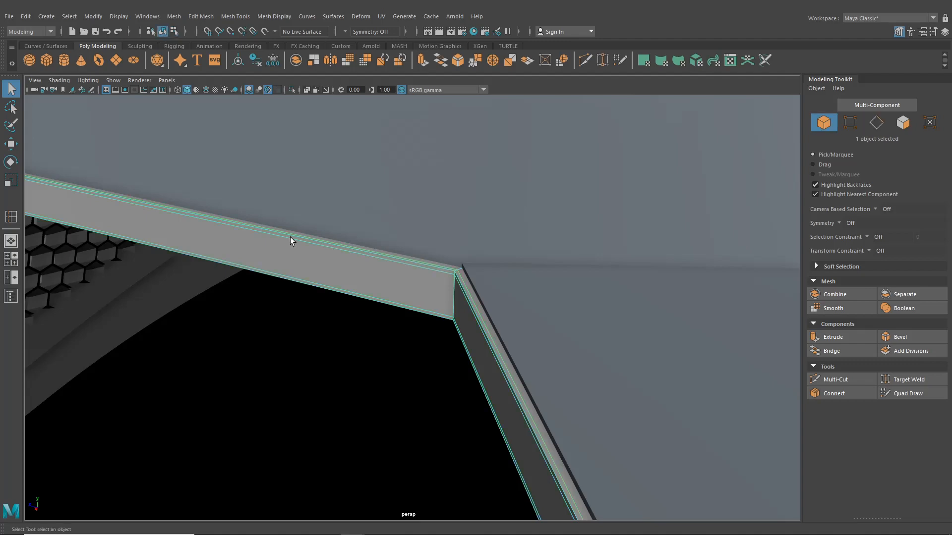
Turn on the smooth preview for the trim strip and the body panels surrounding the opening
right_click_drag(290, 239, 291, 253, "alt")
left_click(444, 317)
key("3")
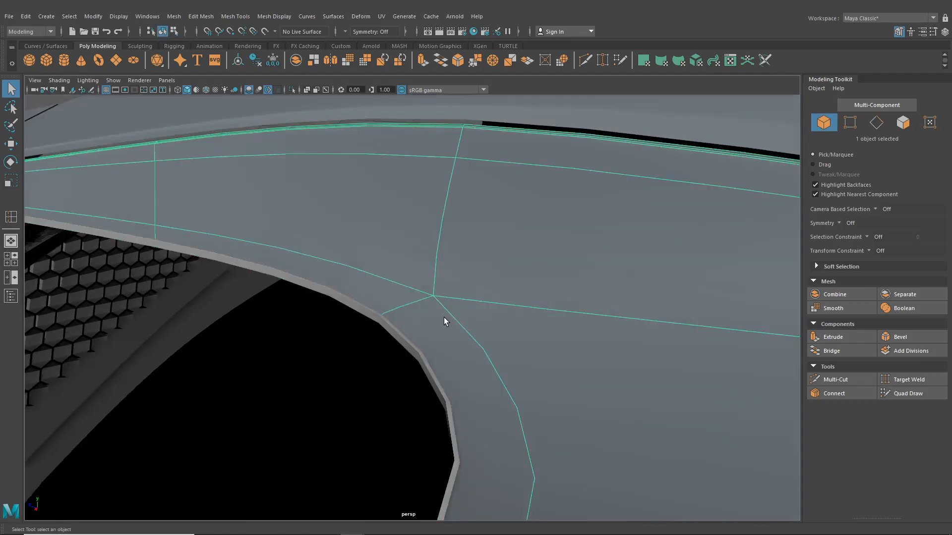
right_click_drag(479, 338, 224, 286, "alt")
left_click(216, 283)
left_click_drag(216, 283, 451, 349, "alt")
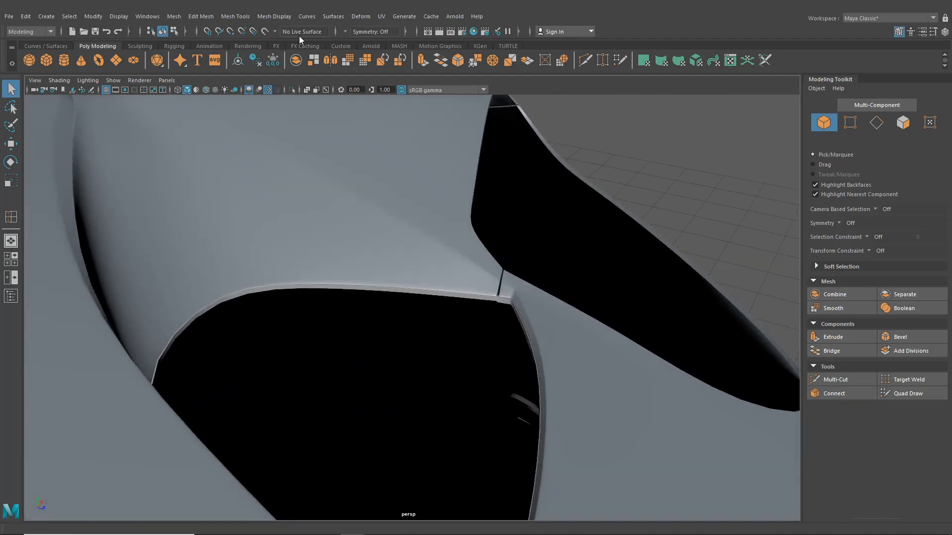
Assign the existing glossy black material from Hypershade to the trim strip around the opening
left_click(473, 32)
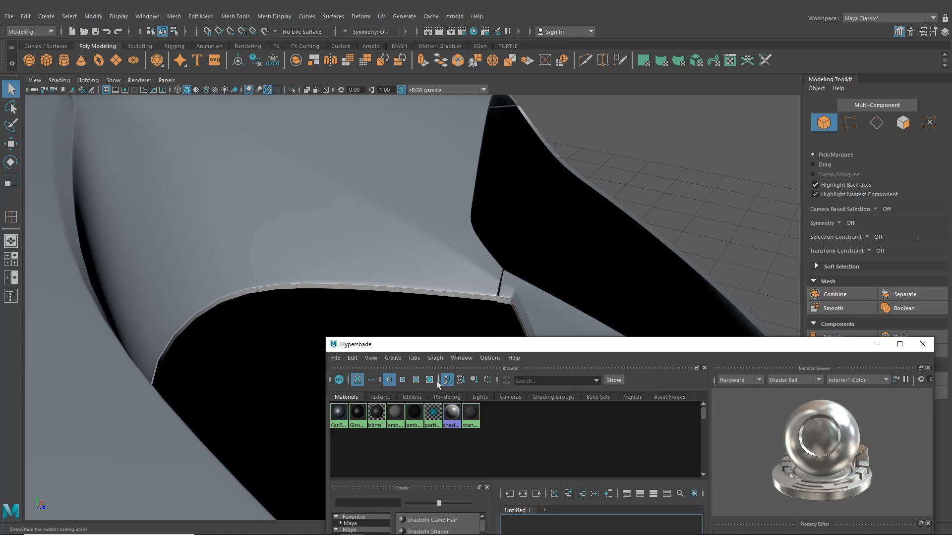
right_click_drag(356, 410, 352, 363)
middle_click_drag(486, 301, 492, 288, "alt")
left_click(492, 287)
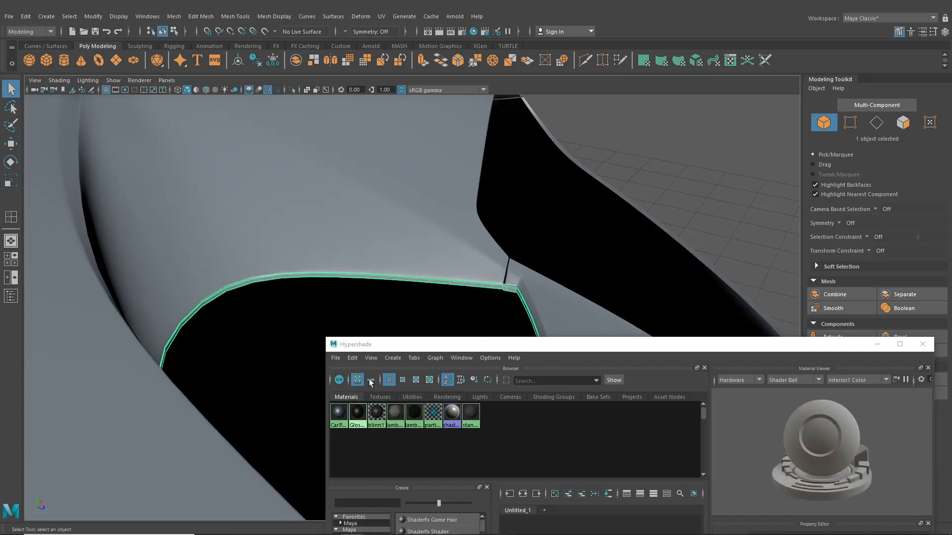
left_click(701, 178)
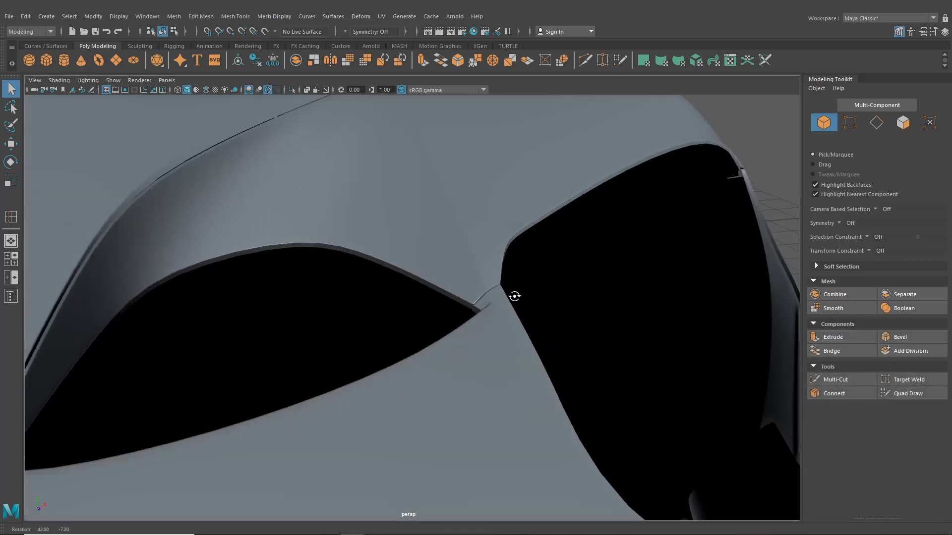
Examine the trimmed openings and the smoothed front body panels from several angles and distances
middle_click_drag(514, 295, 731, 328, "alt")
left_click_drag(730, 328, 558, 372, "alt")
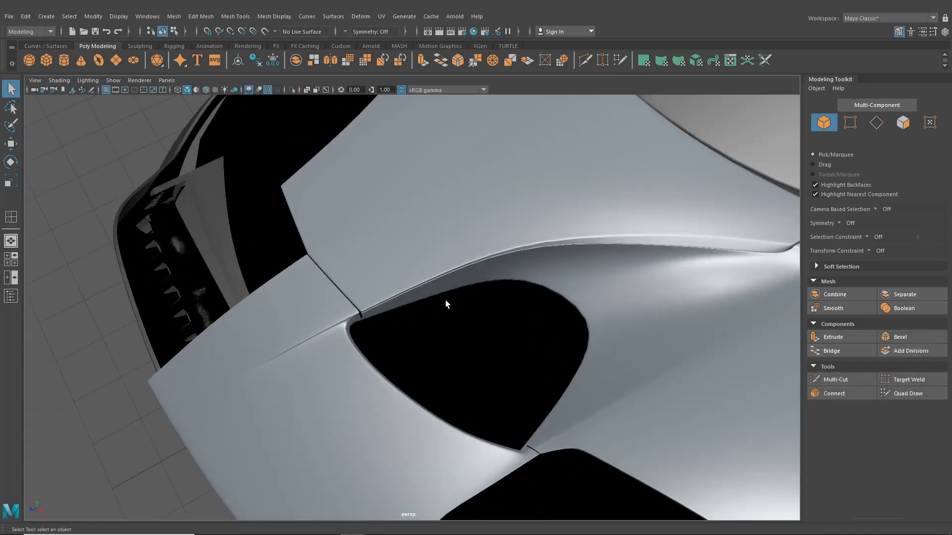
scroll(445, 299, "down", 5)
left_click_drag(445, 300, 384, 295, "alt")
scroll(452, 308, "up", 5)
scroll(441, 313, "down", 7)
scroll(422, 317, "down", 6)
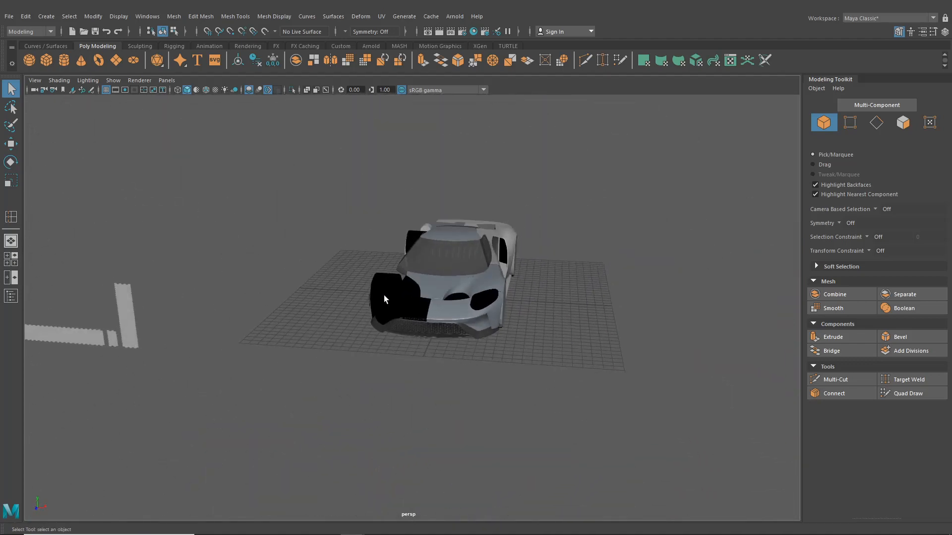
middle_click_drag(384, 295, 575, 303, "alt")
scroll(355, 324, "up", 3)
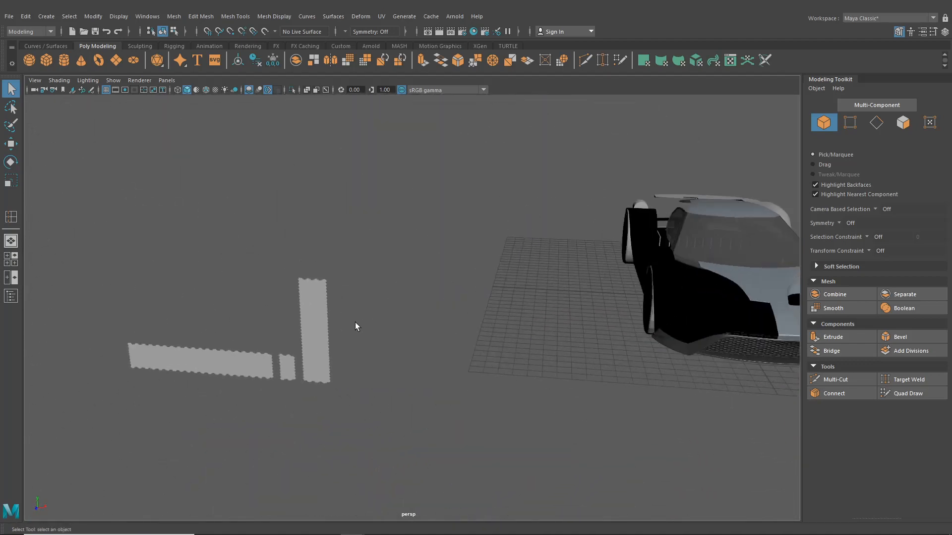
left_click(325, 325)
middle_click_drag(591, 340, 509, 352, "alt")
scroll(509, 351, "up", 2)
left_click_drag(509, 351, 552, 383, "alt")
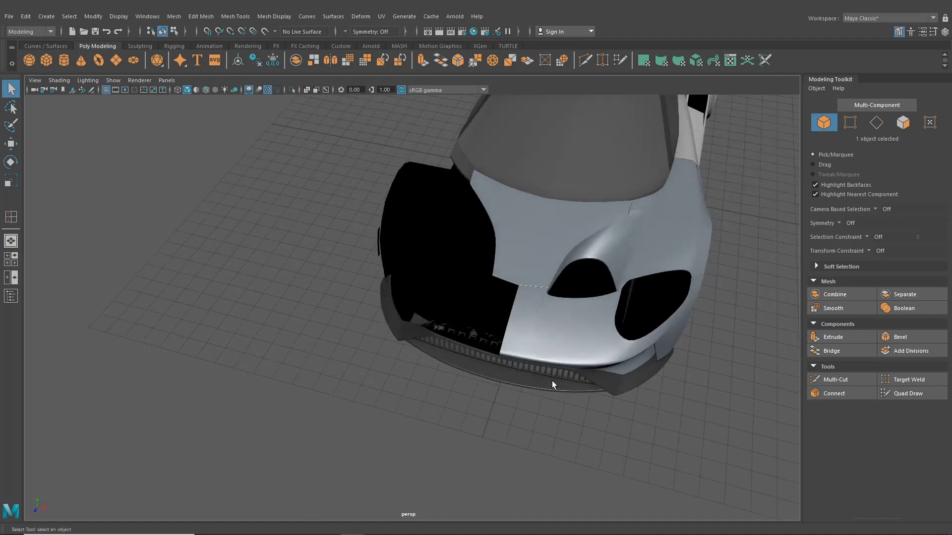
scroll(552, 382, "up", 4)
middle_click_drag(552, 383, 537, 362, "alt")
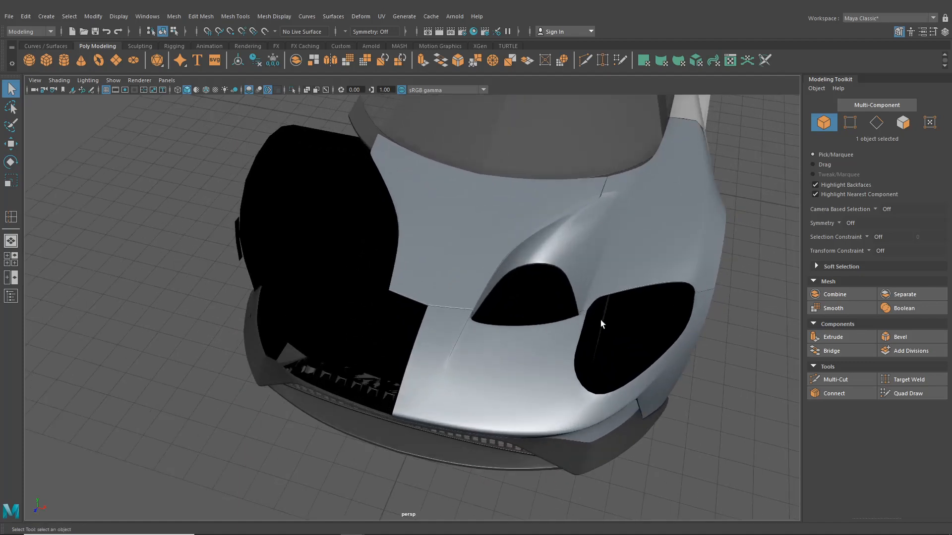
left_click_drag(600, 320, 570, 339, "alt")
middle_click_drag(570, 339, 418, 331, "alt")
scroll(440, 275, "up", 3)
scroll(477, 308, "down", 5)
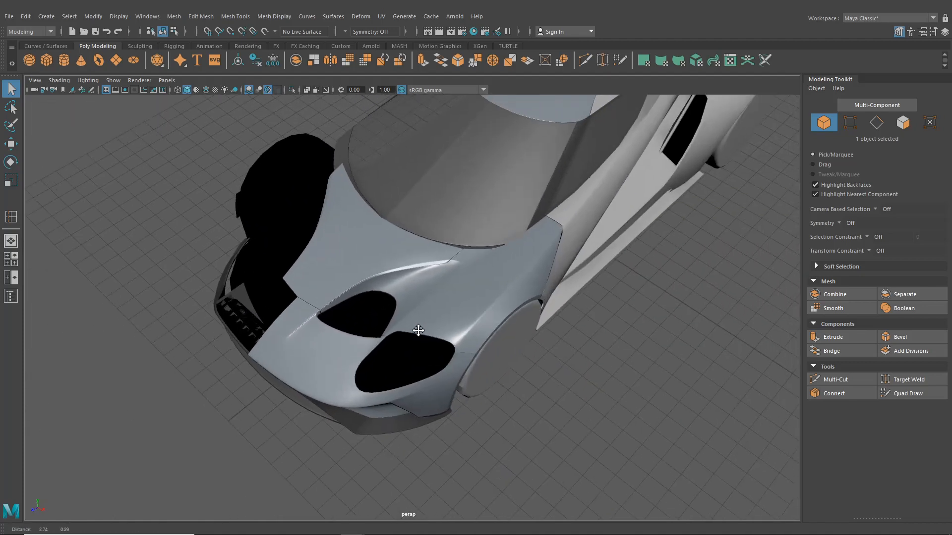
left_click_drag(419, 331, 430, 361, "alt")
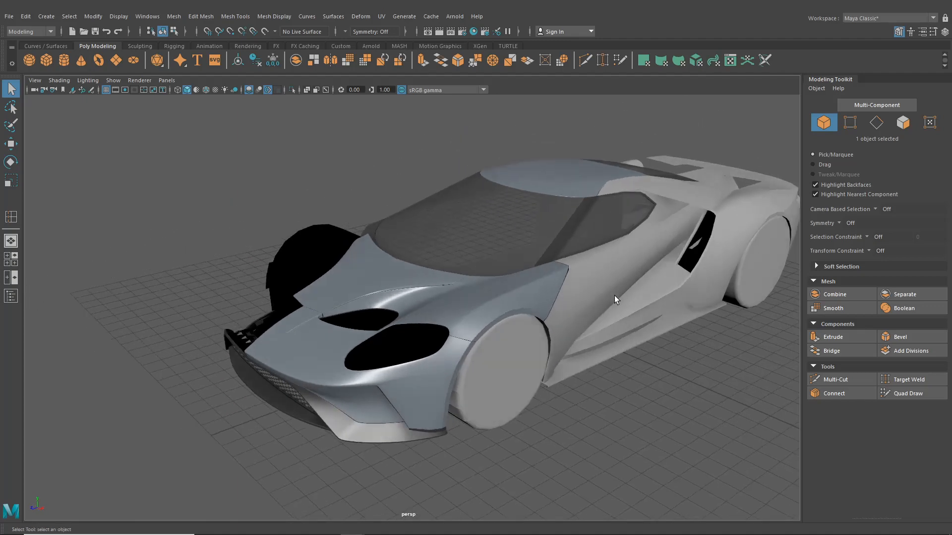
Mirror the front nose panel and the fender panel to the other side of the car with Duplicate Special
left_click_drag(644, 272, 471, 365, "alt")
scroll(540, 356, "up", 4)
left_click(471, 365)
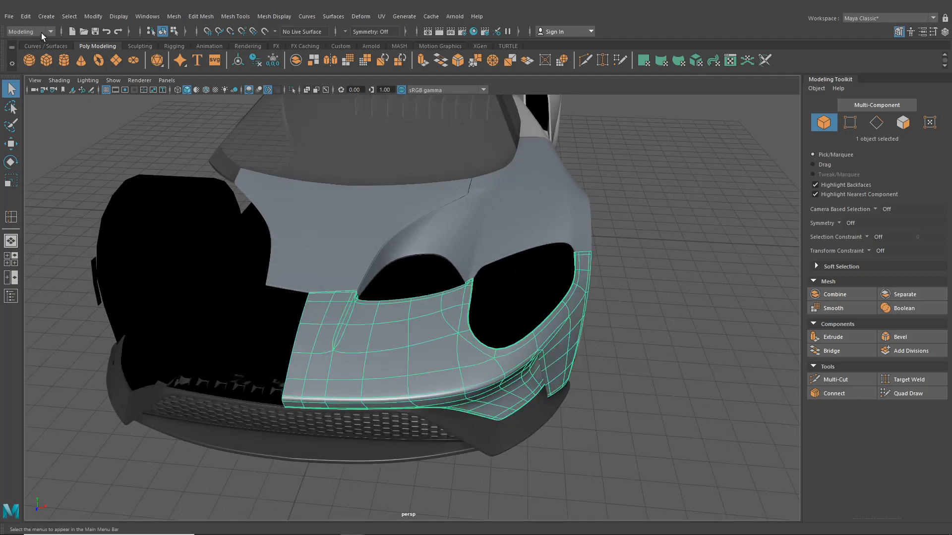
left_click(24, 16)
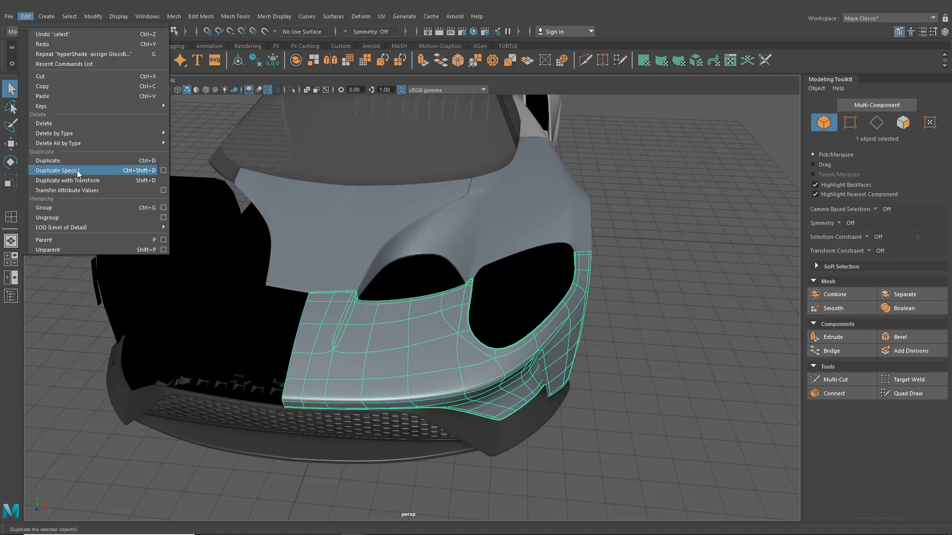
left_click(76, 171)
left_click(395, 244)
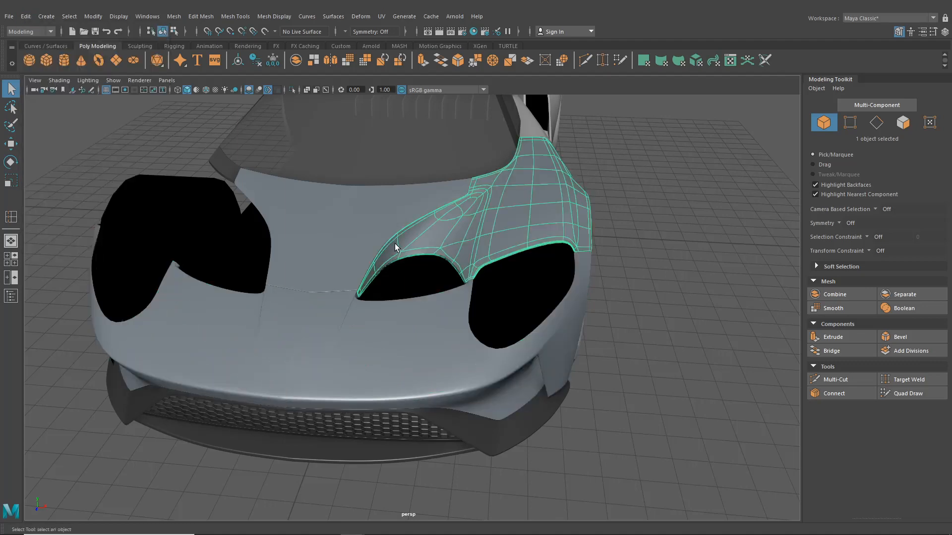
key("g")
left_click(587, 313)
Examine the completed front end from several angles and display wireframe on shaded to check the whole car's topology
left_click_drag(587, 318, 433, 310, "alt")
scroll(424, 308, "up", 5)
scroll(446, 347, "down", 6)
left_click_drag(553, 311, 450, 307, "alt")
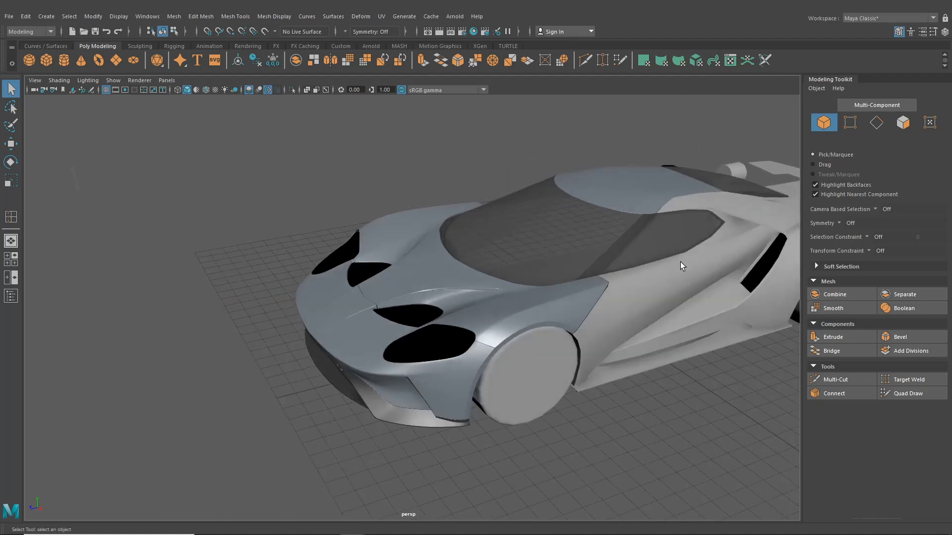
left_click_drag(680, 262, 549, 273, "alt")
left_click(205, 90)
left_click_drag(258, 159, 364, 222, "alt")
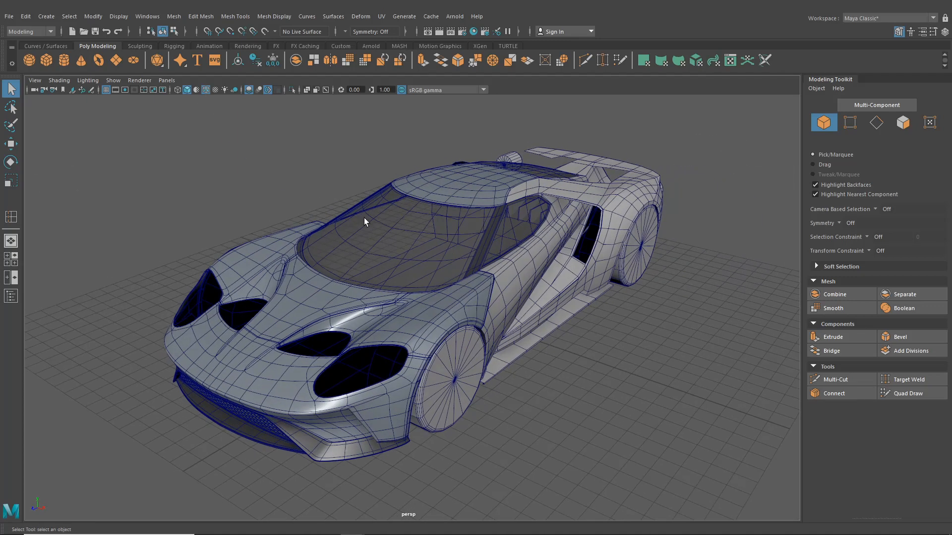
right_click_drag(402, 210, 457, 194, "alt")
middle_click_drag(456, 194, 458, 192, "alt")
left_click_drag(457, 192, 484, 187, "alt")
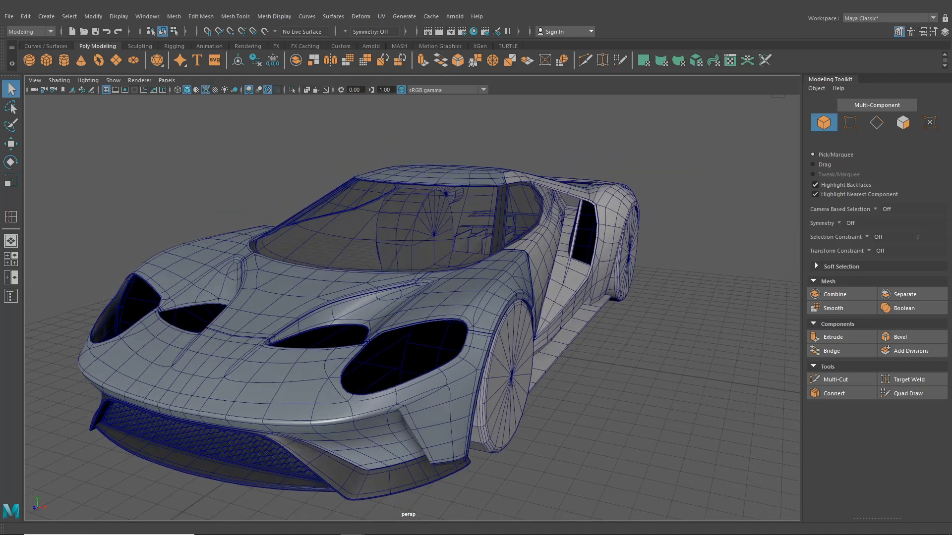